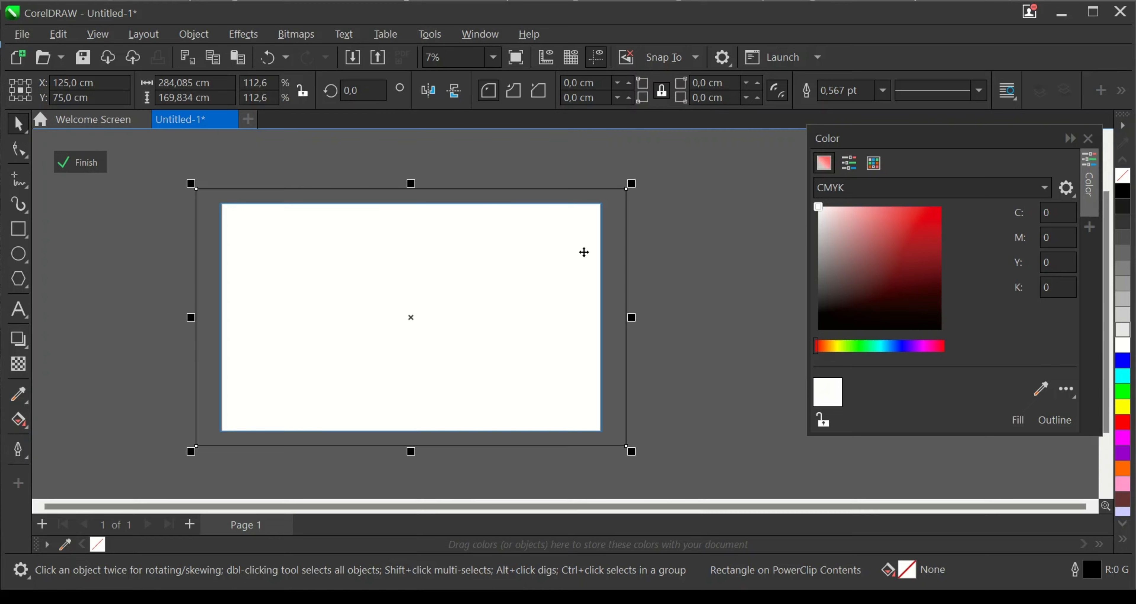
- Import side-view-homeless-man-street-with-cup-help-sign.jpg from Drive USB (F:) and place it on the page inside the PowerClip
key("Escape")
left_click(353, 57)
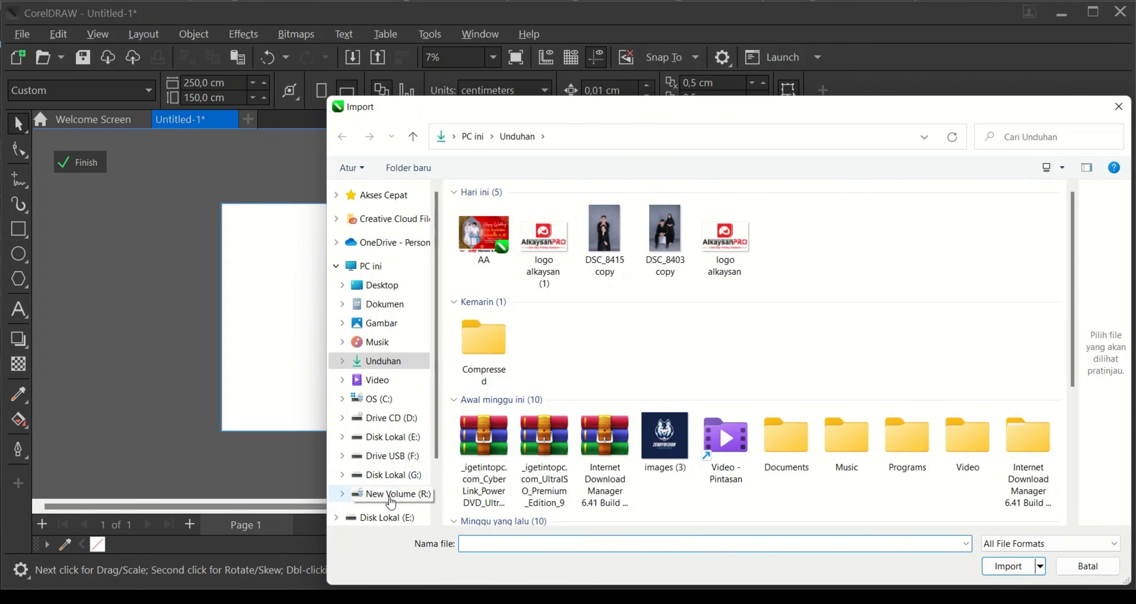
left_click(384, 456)
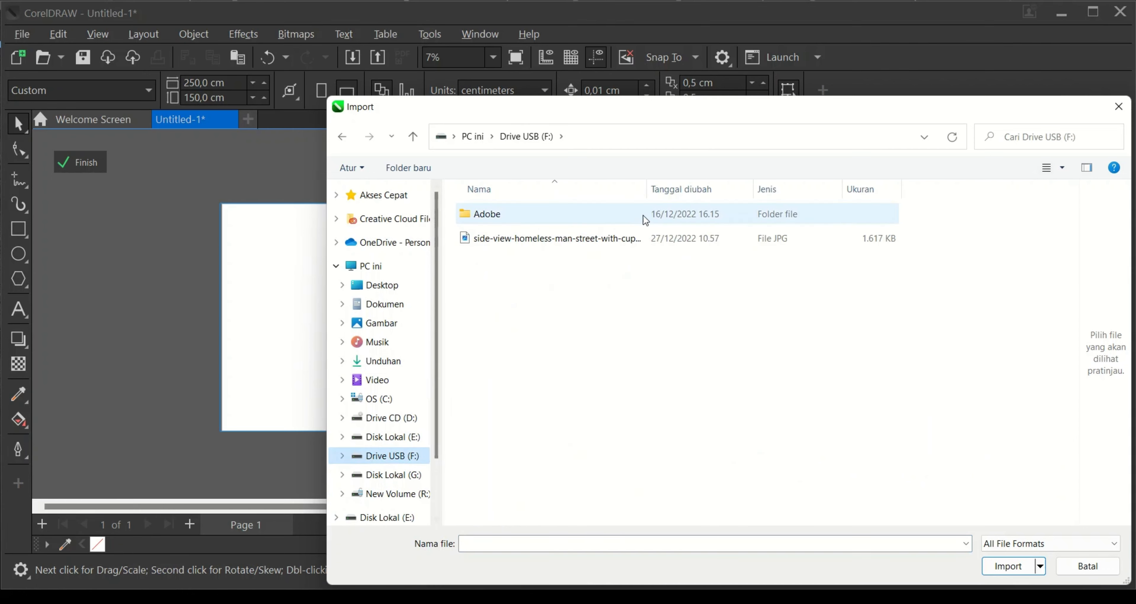
left_click(602, 244)
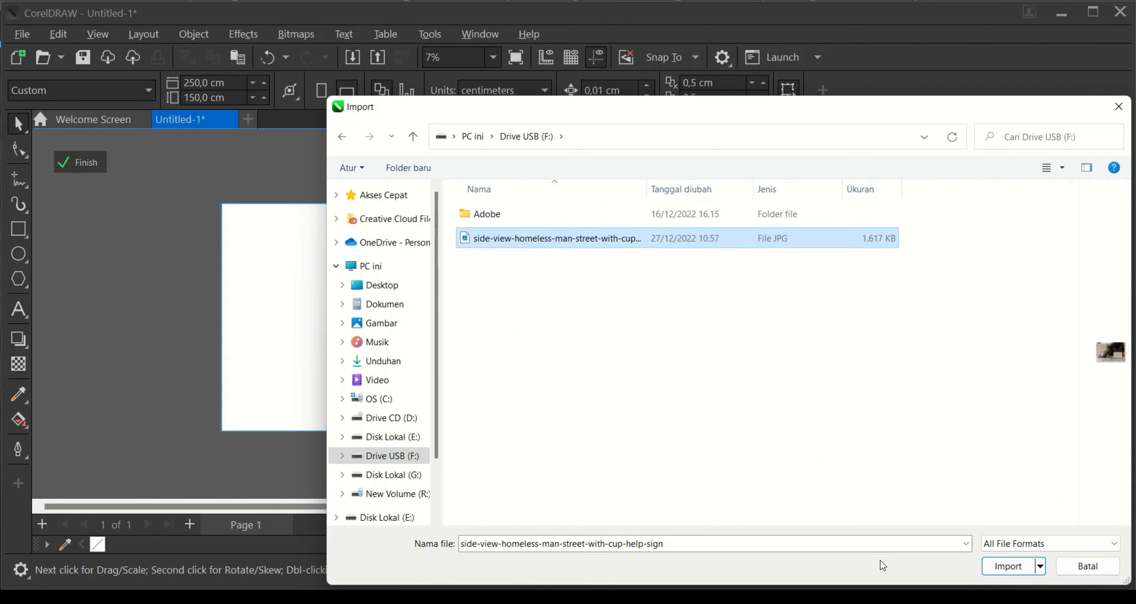
left_click(997, 568)
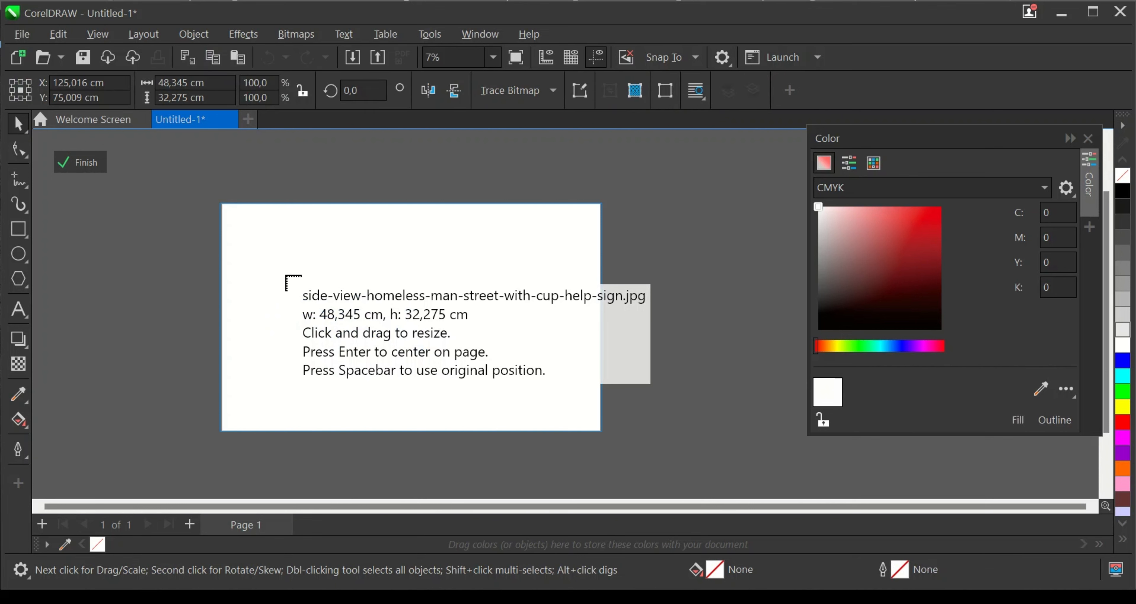
left_click(229, 210)
- Reposition and proportionally enlarge the photo to about 253.8 × 169.4 cm so it covers the whole page, then deselect it
left_click_drag(313, 268, 561, 481)
left_click_drag(565, 209, 605, 181)
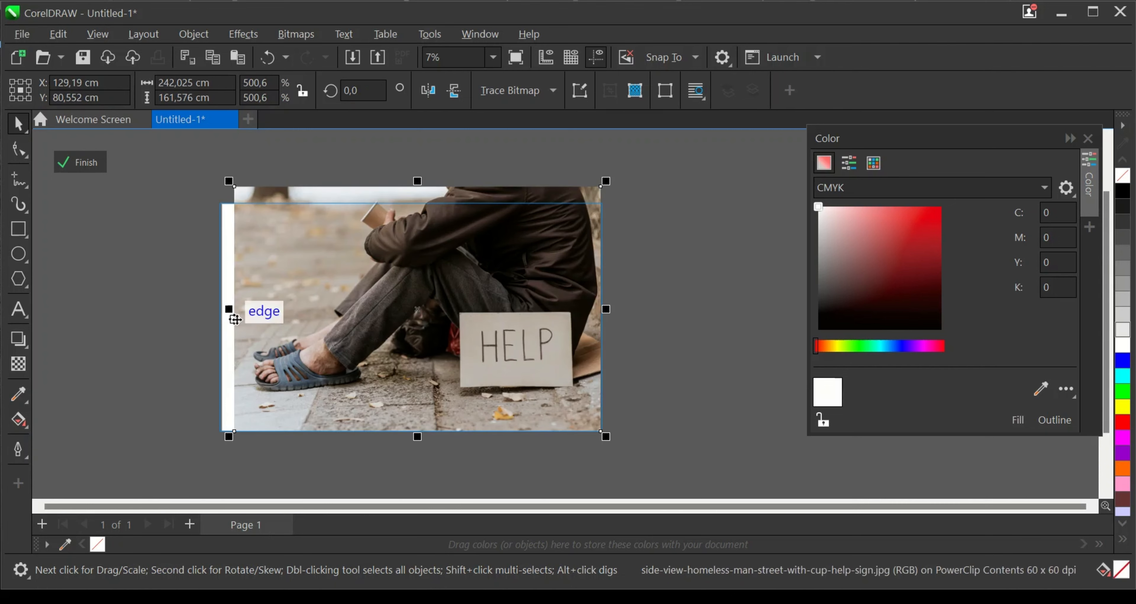
left_click_drag(229, 436, 212, 448)
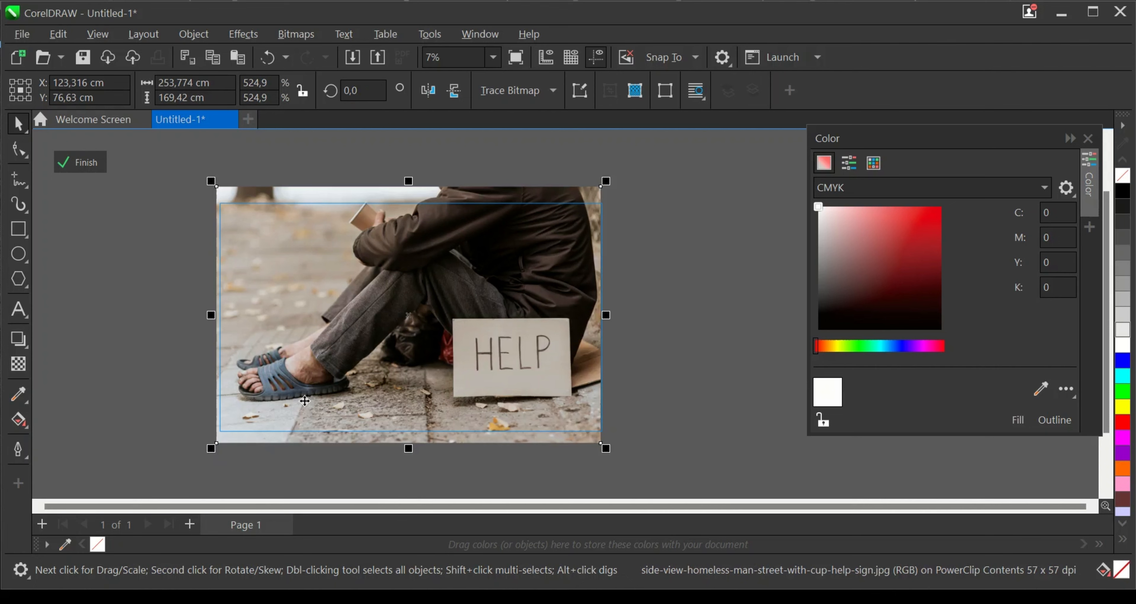
scroll(535, 404, "up", 1)
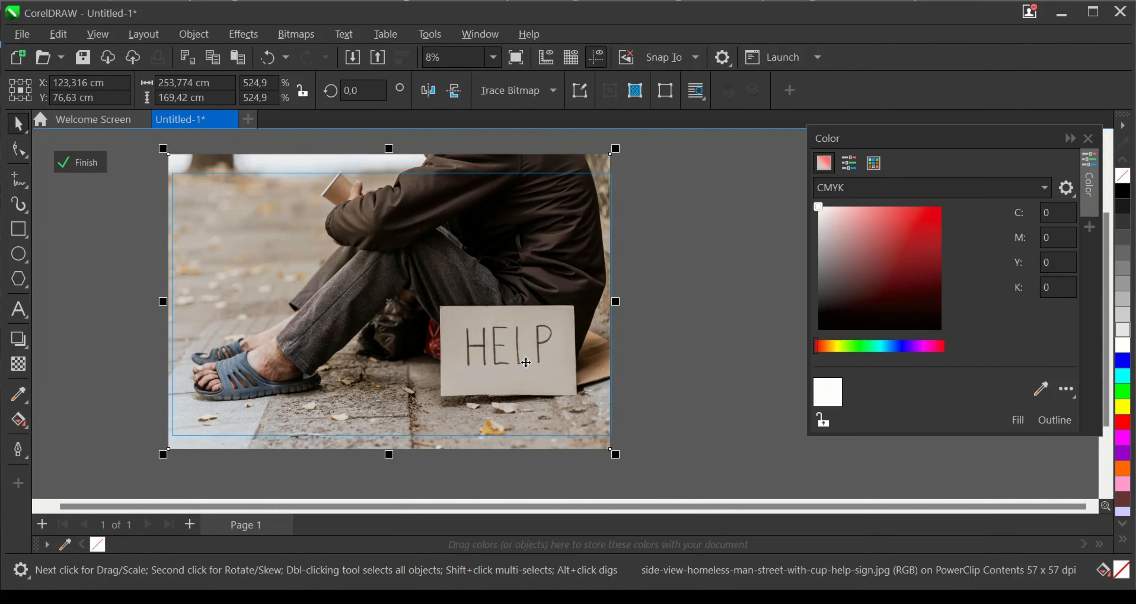
scroll(526, 363, "up", 2)
scroll(525, 361, "down", 4)
key("Escape")
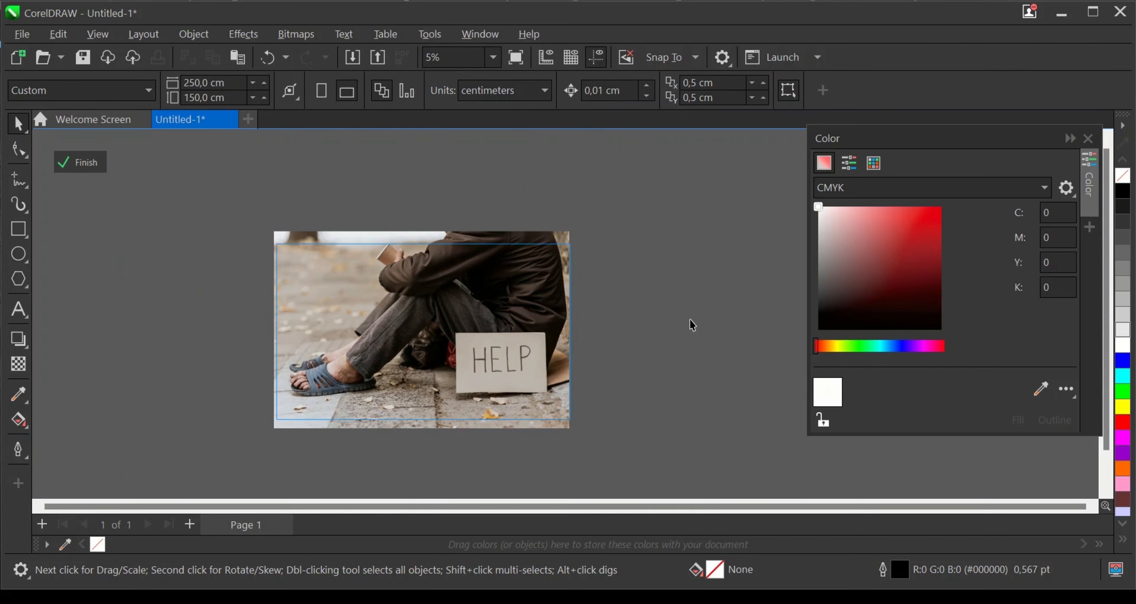
- Activate the Freehand tool over the HELP sign and set the default outline width for graphic objects to 16 pt
scroll(562, 317, "up", 1)
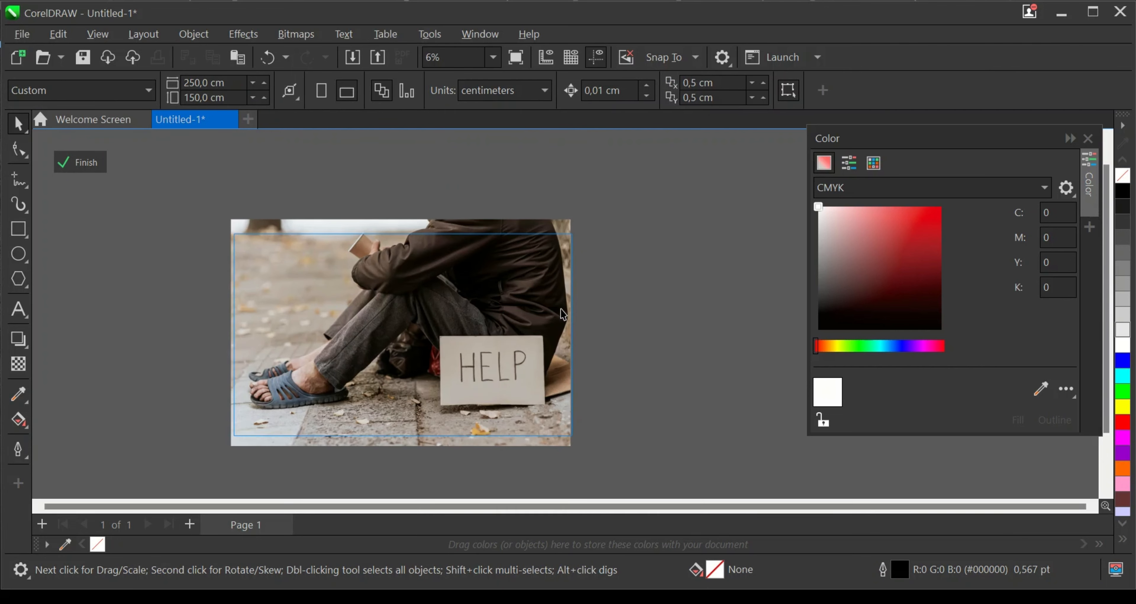
scroll(562, 314, "up", 1)
scroll(523, 406, "up", 9)
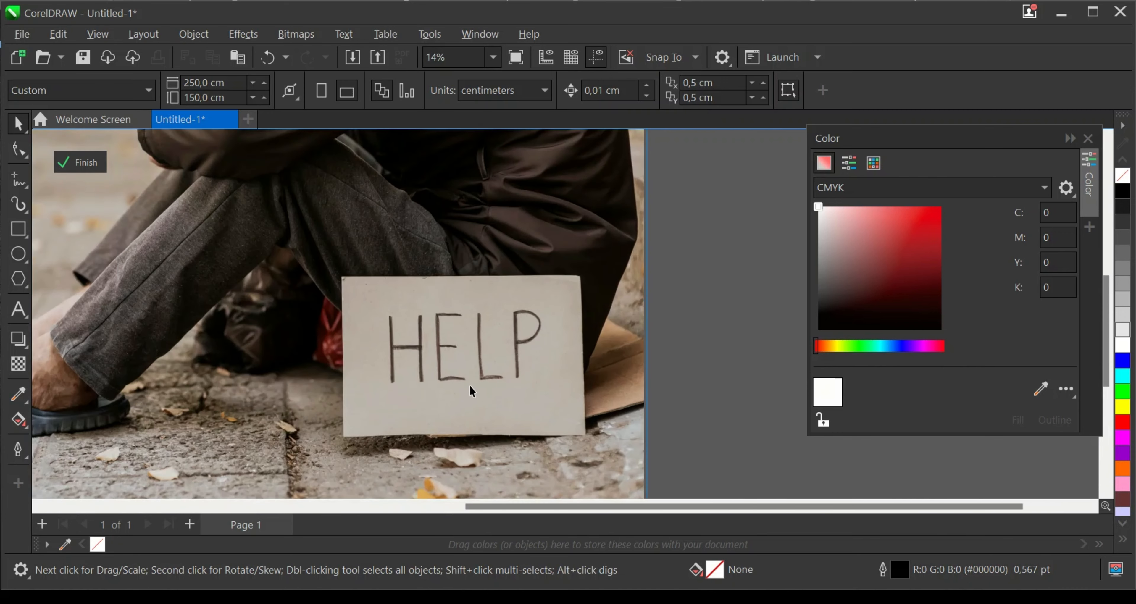
scroll(421, 360, "up", 2)
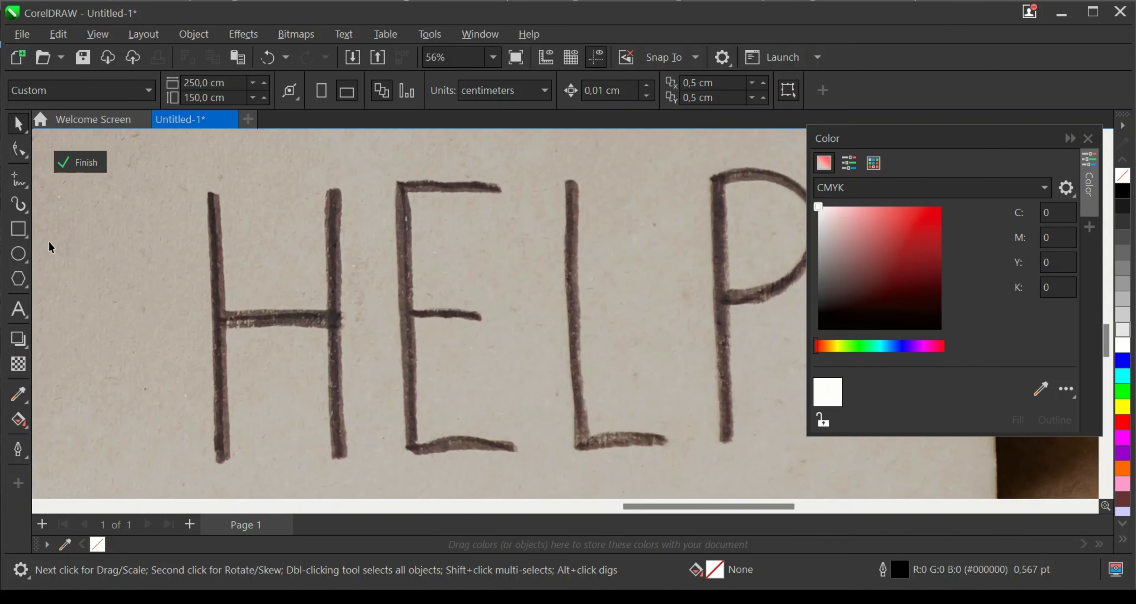
left_click(17, 179)
scroll(228, 260, "up", 1)
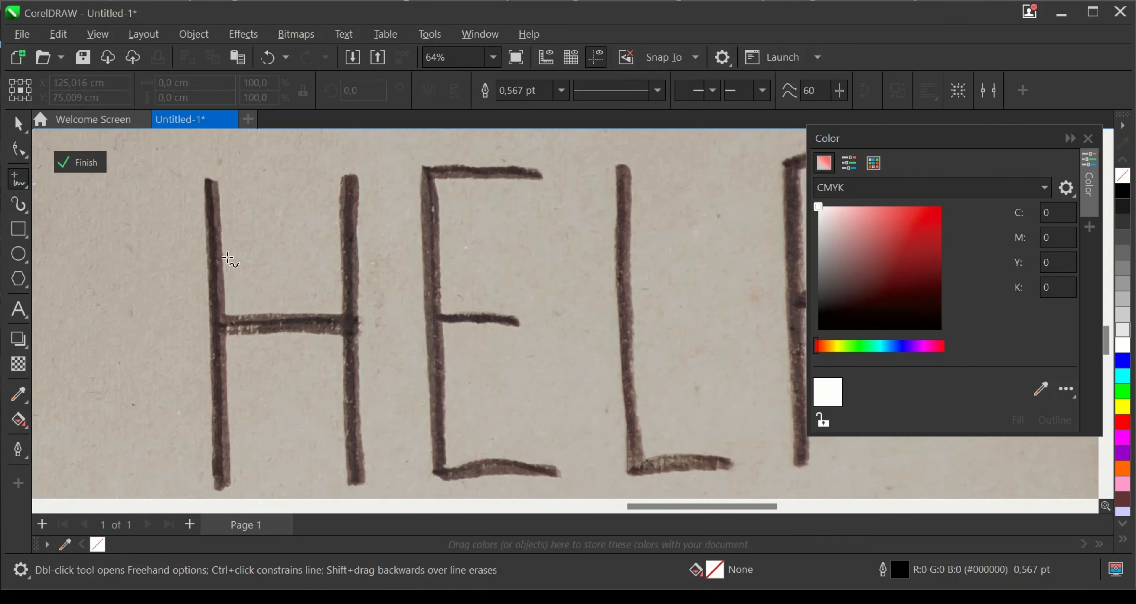
scroll(237, 216, "down", 1)
left_click(561, 91)
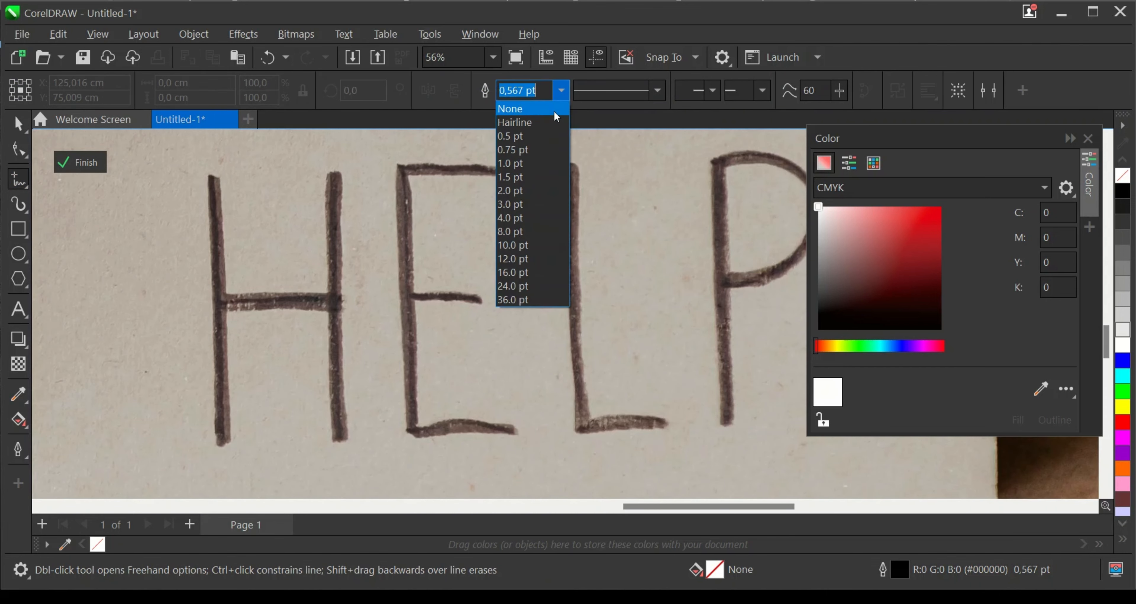
left_click(516, 273)
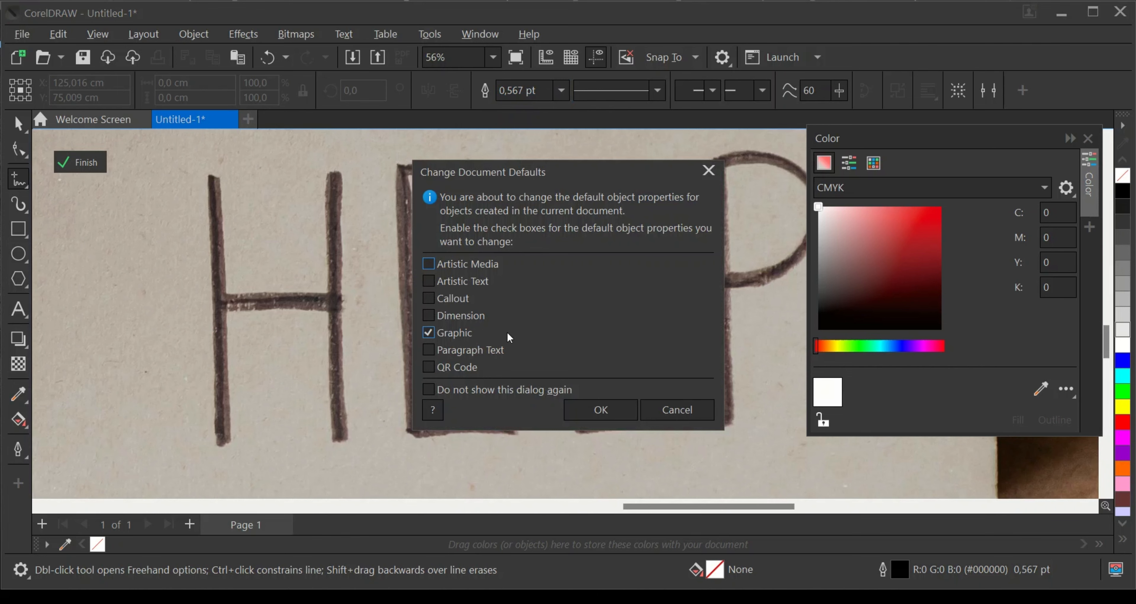
left_click(593, 412)
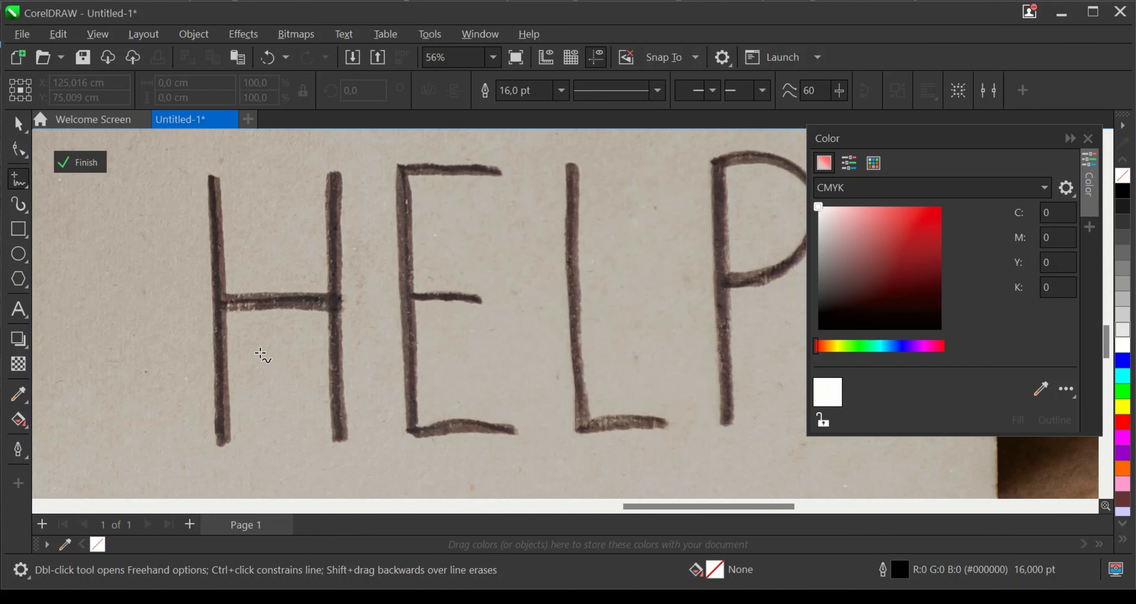
- Trace the handwritten H on the sign with three freehand strokes: first stem, crossbar and second stem
scroll(252, 340, "up", 1)
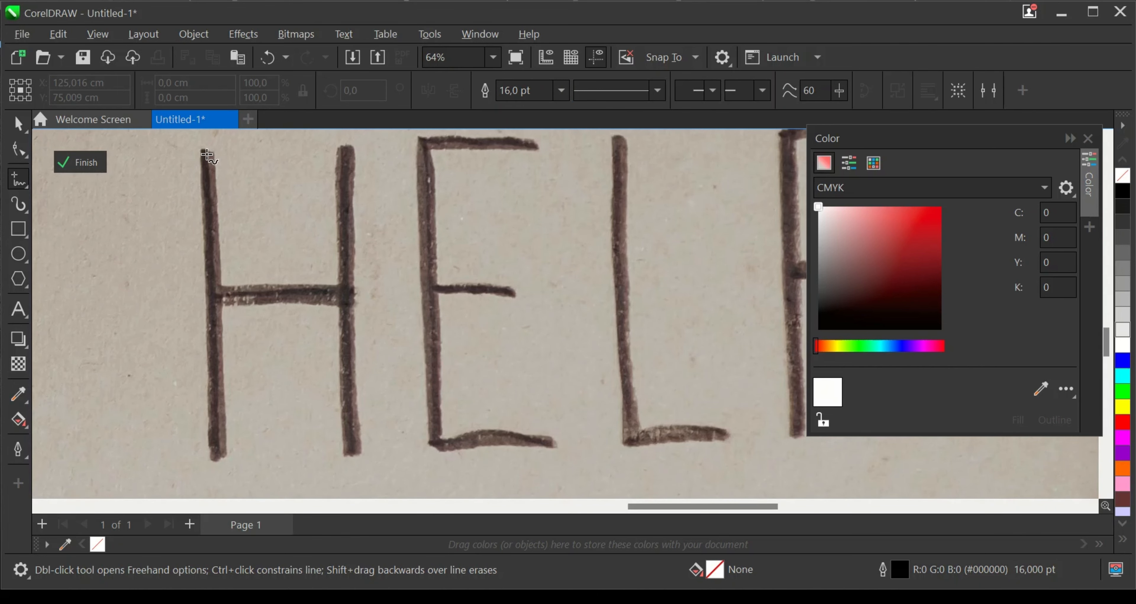
left_click_drag(207, 160, 219, 458)
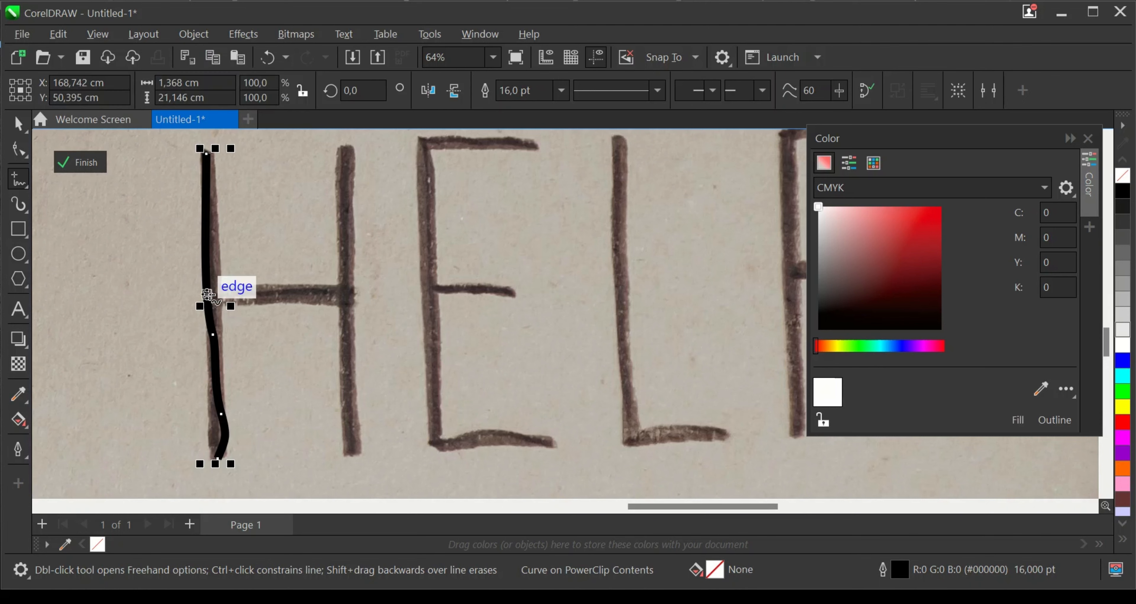
left_click_drag(208, 295, 347, 294)
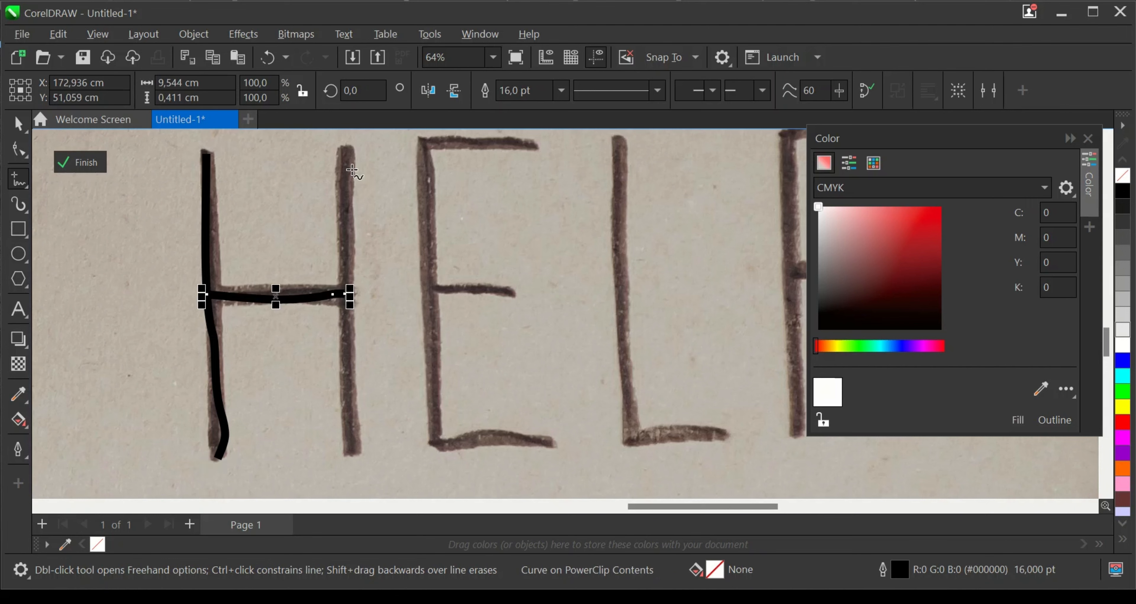
left_click_drag(343, 148, 354, 449)
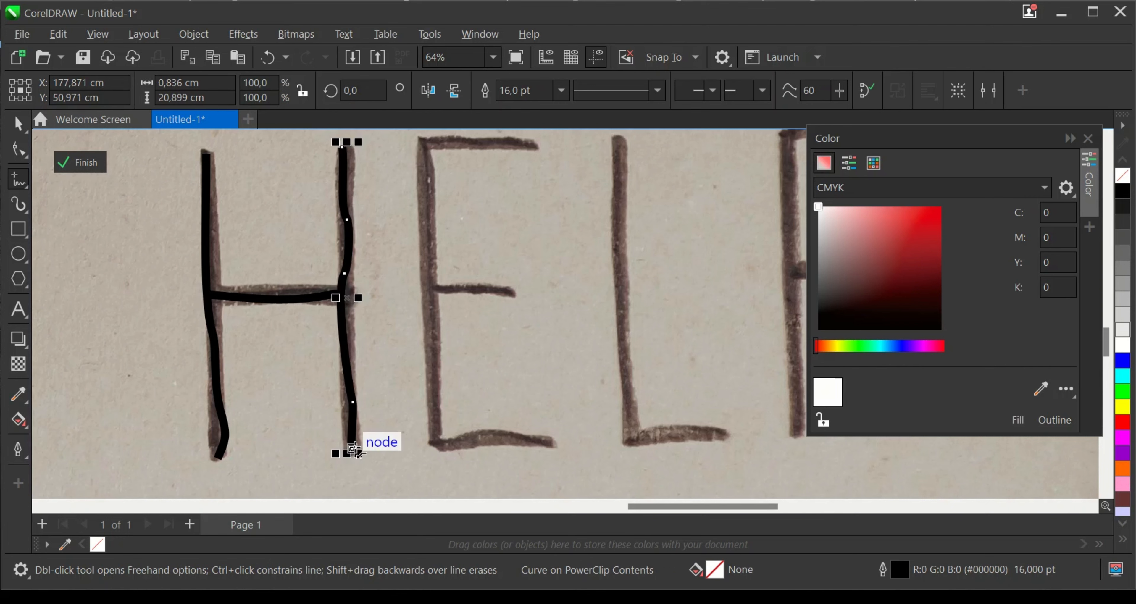
- Trace the handwritten E with freehand strokes for the stem with its base, the middle bar and the top bar
mouse_move(423, 164)
left_mouse_down()
mouse_move(439, 429)
mouse_move(446, 445)
mouse_move(547, 447)
left_mouse_up()
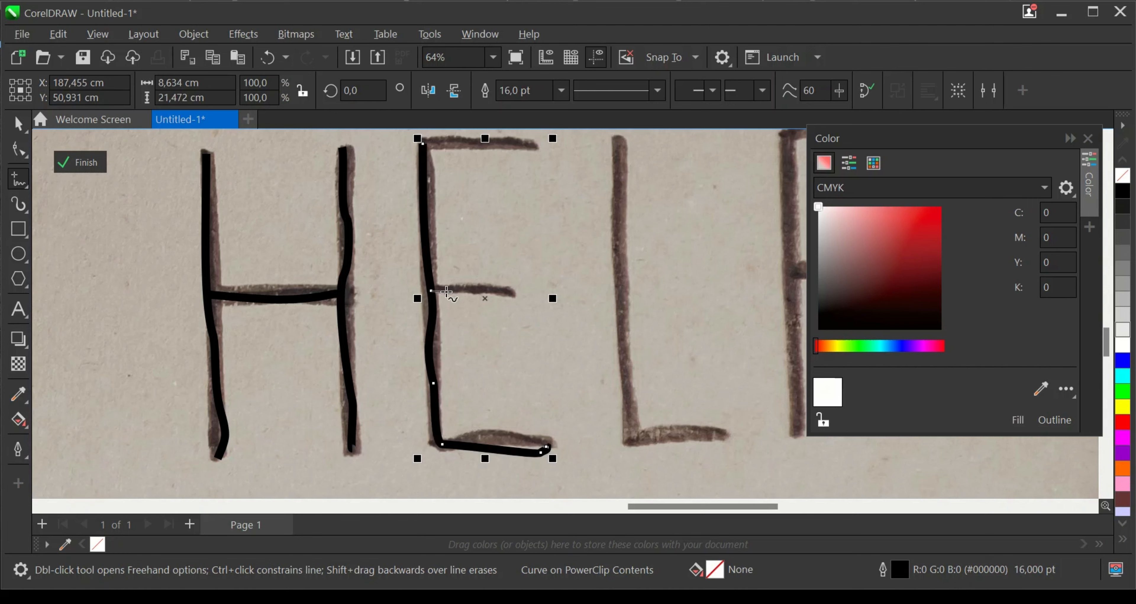
left_click_drag(432, 291, 515, 299)
left_click_drag(422, 142, 542, 160)
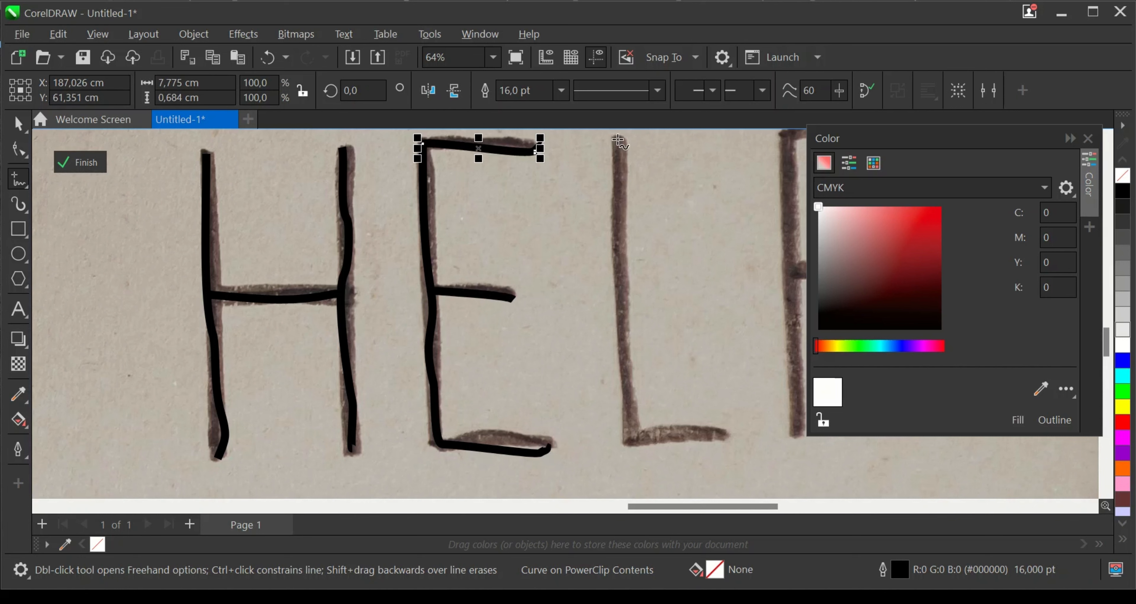
- Trace the handwritten L in one freehand stroke and the P with separate strokes for its stem and bowl
mouse_move(619, 141)
left_mouse_down()
mouse_move(622, 363)
mouse_move(636, 440)
mouse_move(720, 438)
left_mouse_up()
scroll(680, 322, "down", 2)
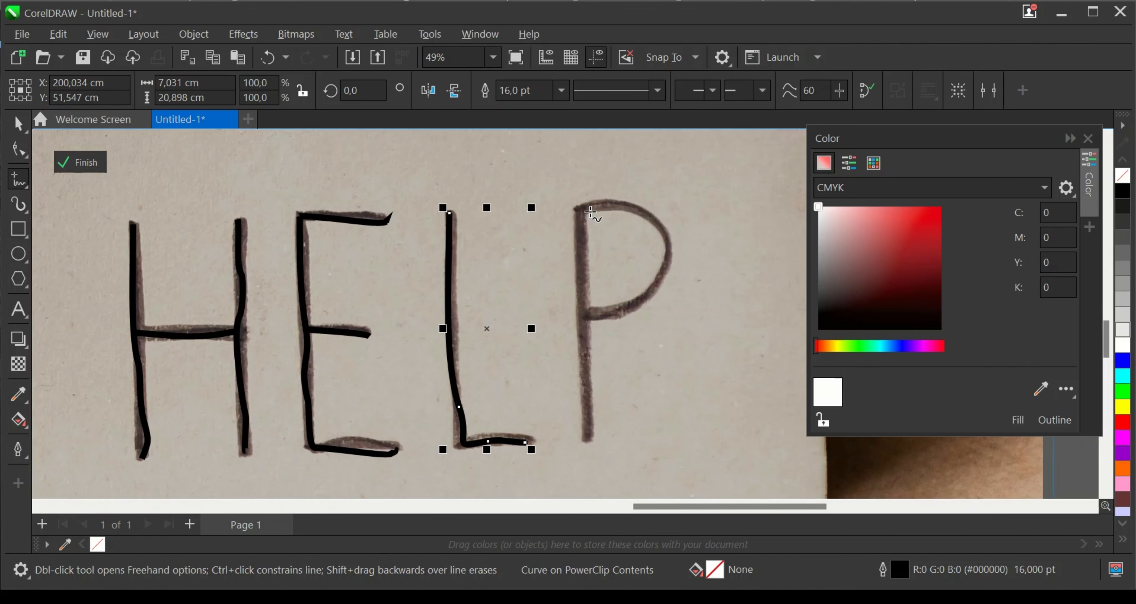
mouse_move(582, 211)
left_mouse_down()
mouse_move(589, 438)
mouse_move(626, 196)
mouse_move(671, 232)
mouse_move(664, 190)
mouse_move(665, 208)
mouse_move(587, 205)
left_mouse_up()
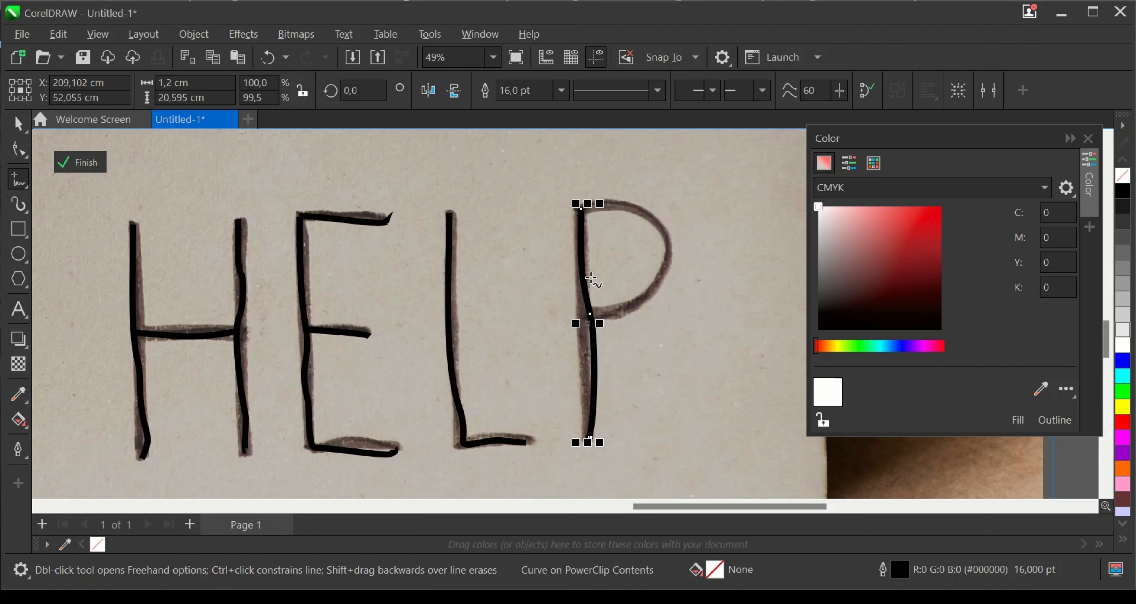
mouse_move(615, 315)
left_mouse_down()
mouse_move(667, 276)
mouse_move(661, 225)
mouse_move(611, 200)
mouse_move(570, 215)
left_mouse_up()
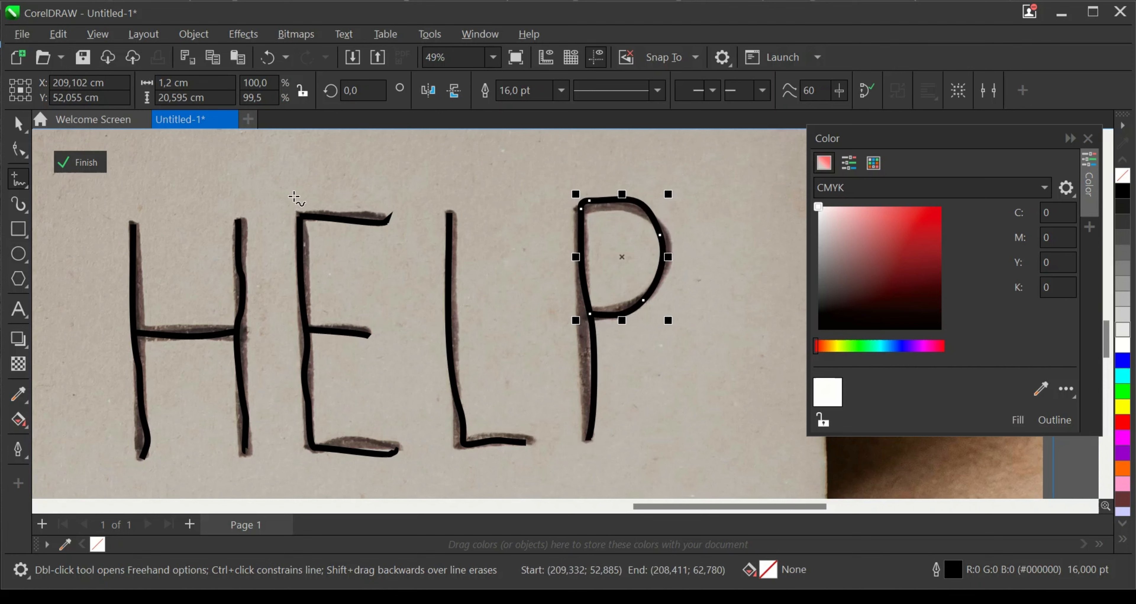
- Reshape the P's stem with the Shape tool, moving its middle node and curve handles to follow the handwritten stroke
left_click(18, 149)
scroll(593, 342, "up", 2)
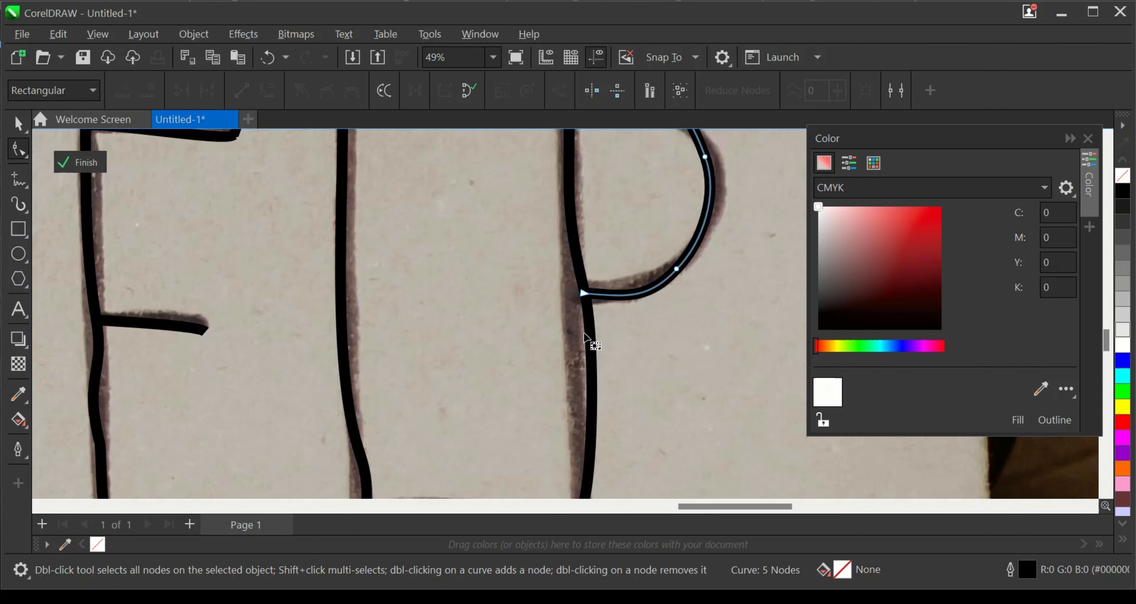
left_click(590, 319)
double_click(581, 292)
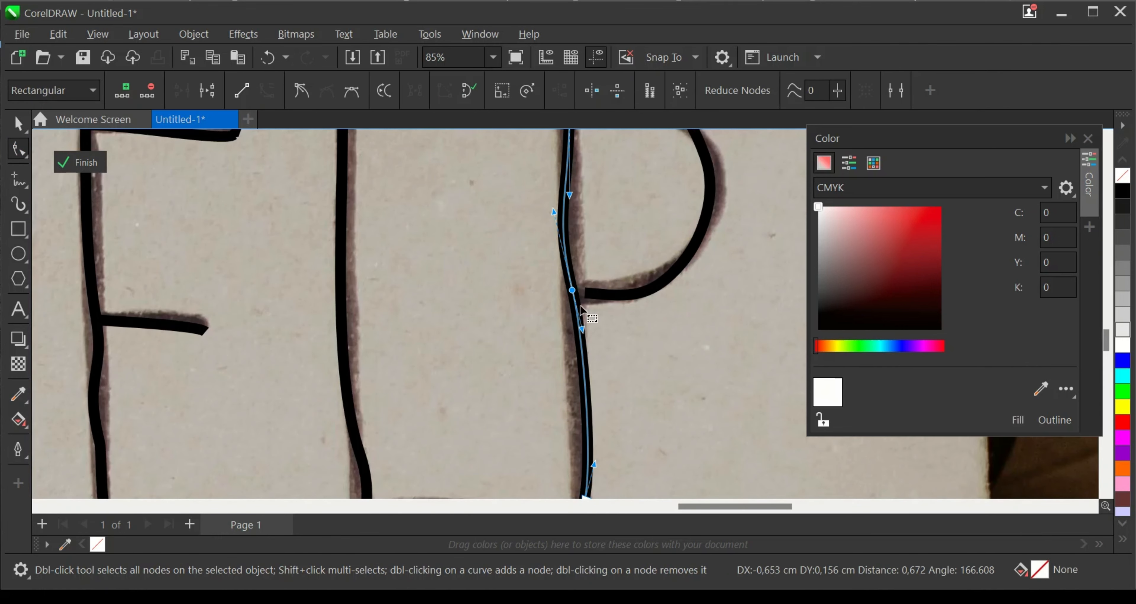
mouse_move(582, 333)
left_mouse_down()
mouse_move(579, 300)
mouse_move(573, 350)
left_mouse_up()
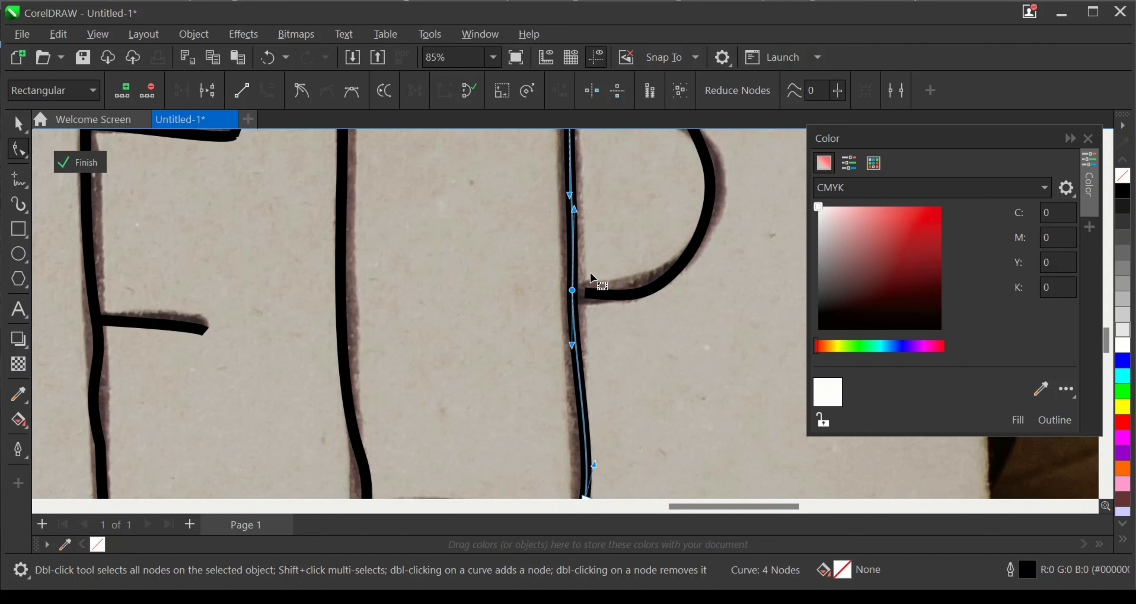
scroll(590, 272, "down", 3)
scroll(595, 417, "up", 4)
left_click_drag(585, 403, 577, 405)
scroll(585, 385, "down", 2)
scroll(600, 347, "up", 1)
scroll(617, 278, "up", 2)
- Adjust the nodes and handles on the outer side and upper corner of the P's bowl to match the handwriting
left_click(636, 221)
scroll(646, 245, "up", 3)
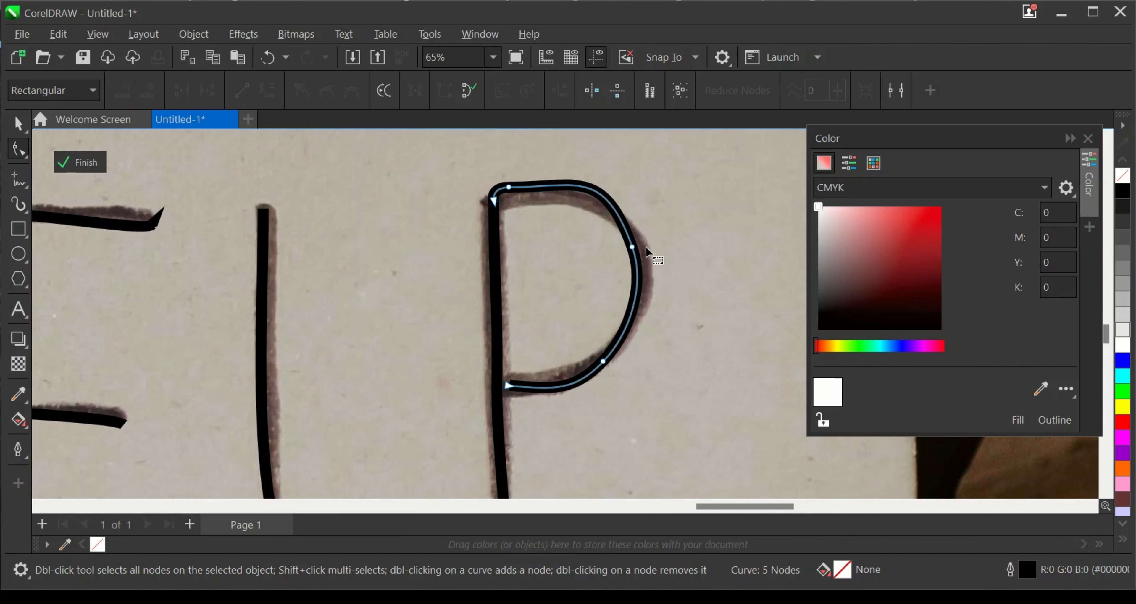
left_click(631, 249)
left_click_drag(635, 251, 640, 251)
left_click_drag(608, 159, 601, 161)
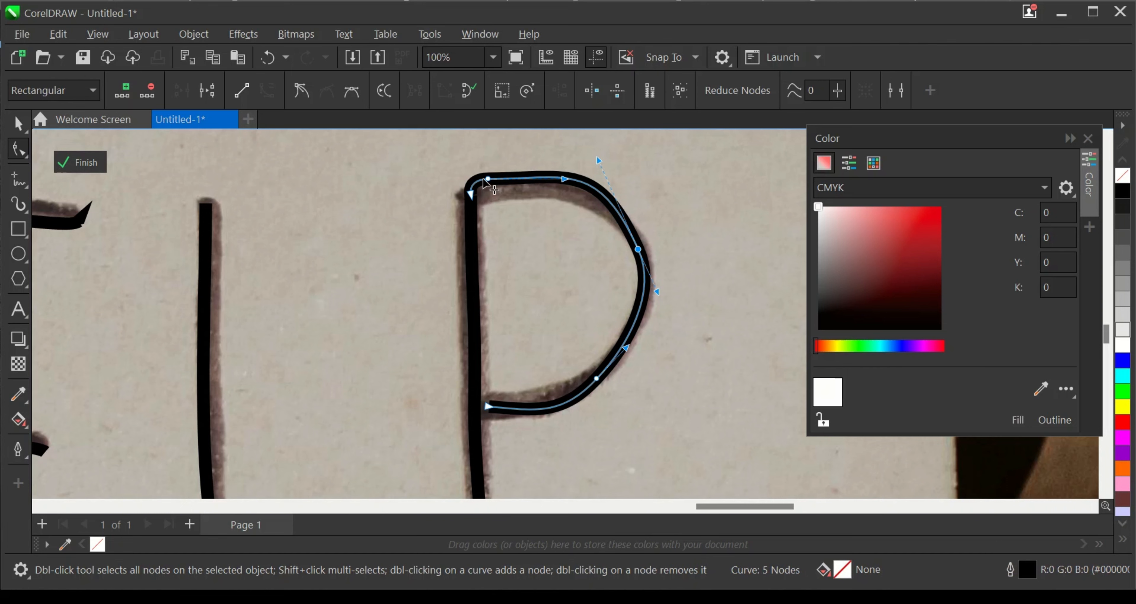
left_click_drag(488, 179, 485, 190)
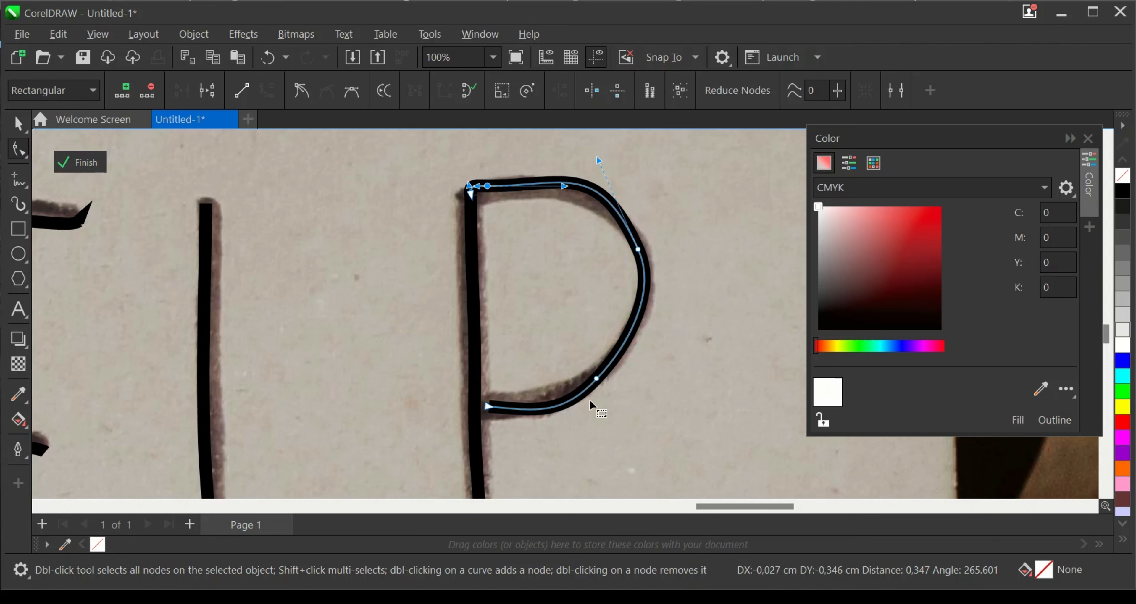
- Refine the lower curve of the P's bowl and extend its end node to meet the stem
left_click(593, 374)
left_click(537, 408)
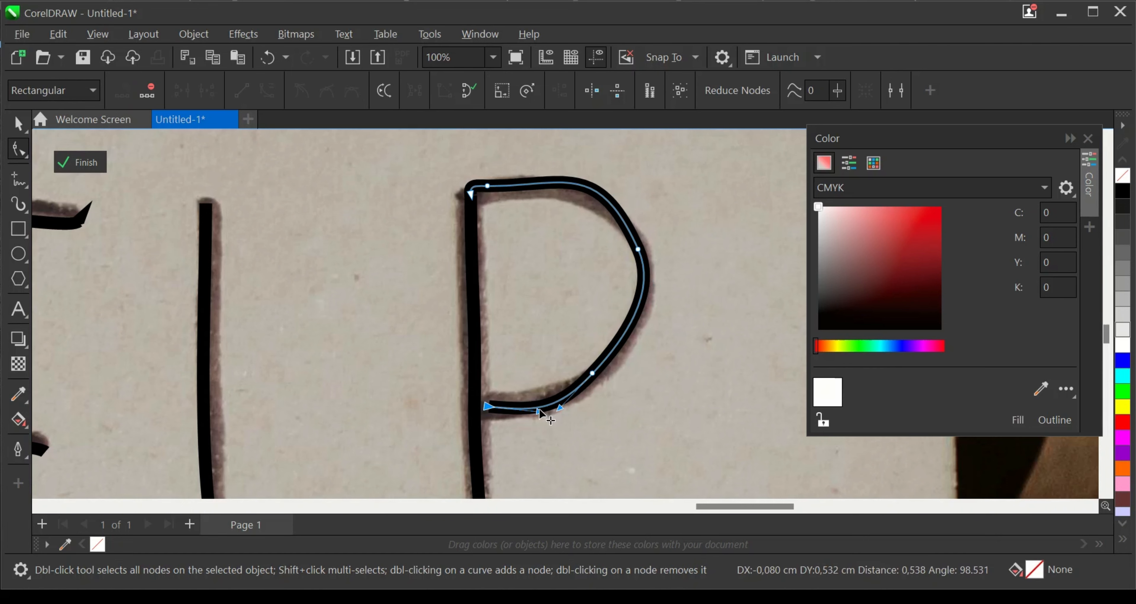
scroll(496, 413, "up", 2)
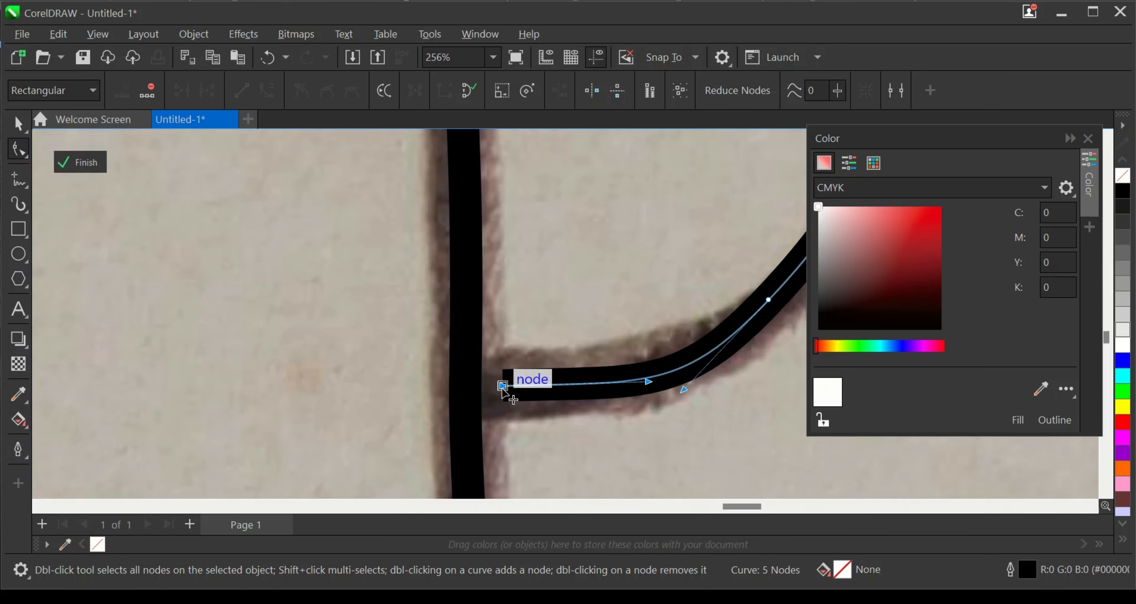
left_click_drag(502, 391, 469, 387)
scroll(723, 379, "down", 1)
scroll(723, 379, "down", 3)
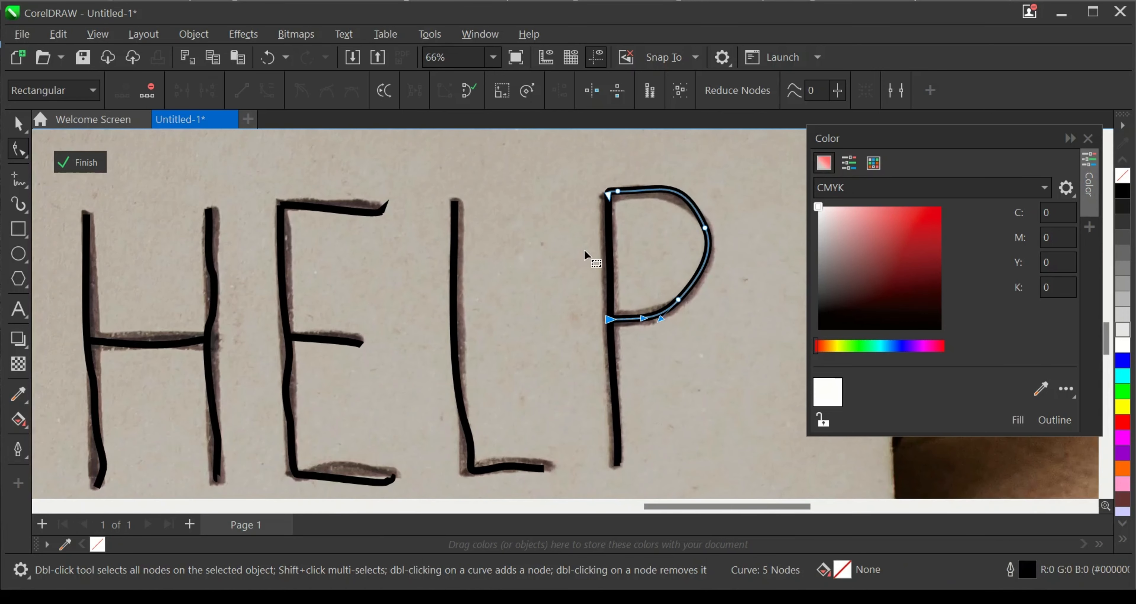
- Reshape the lower part of the L's stem by moving its node and curve handle onto the handwritten stroke
scroll(469, 481, "up", 2)
scroll(481, 464, "up", 2)
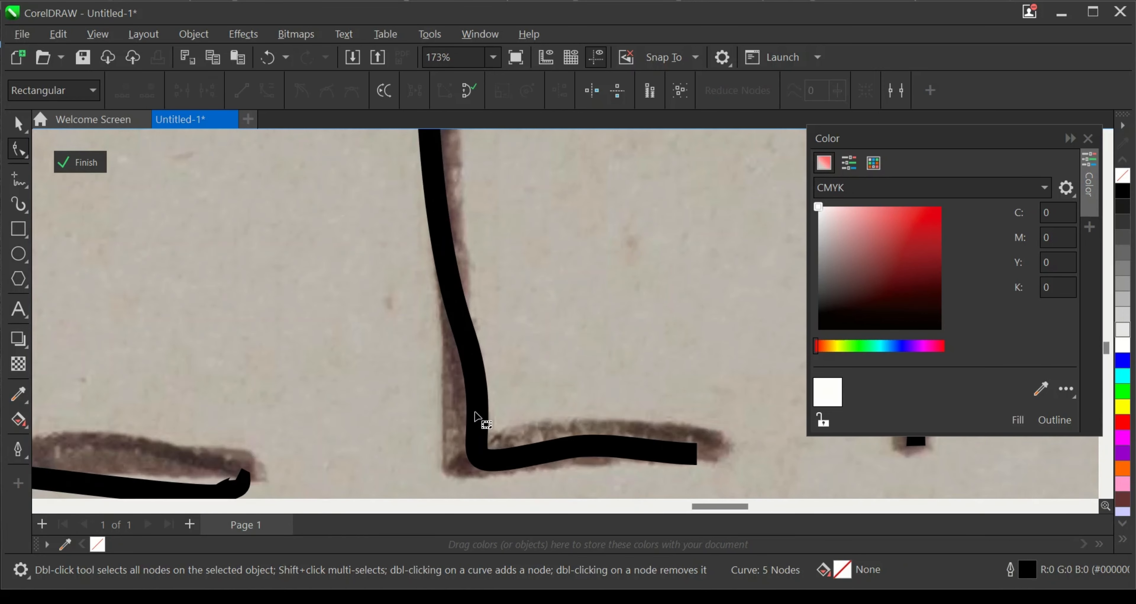
left_click(481, 464)
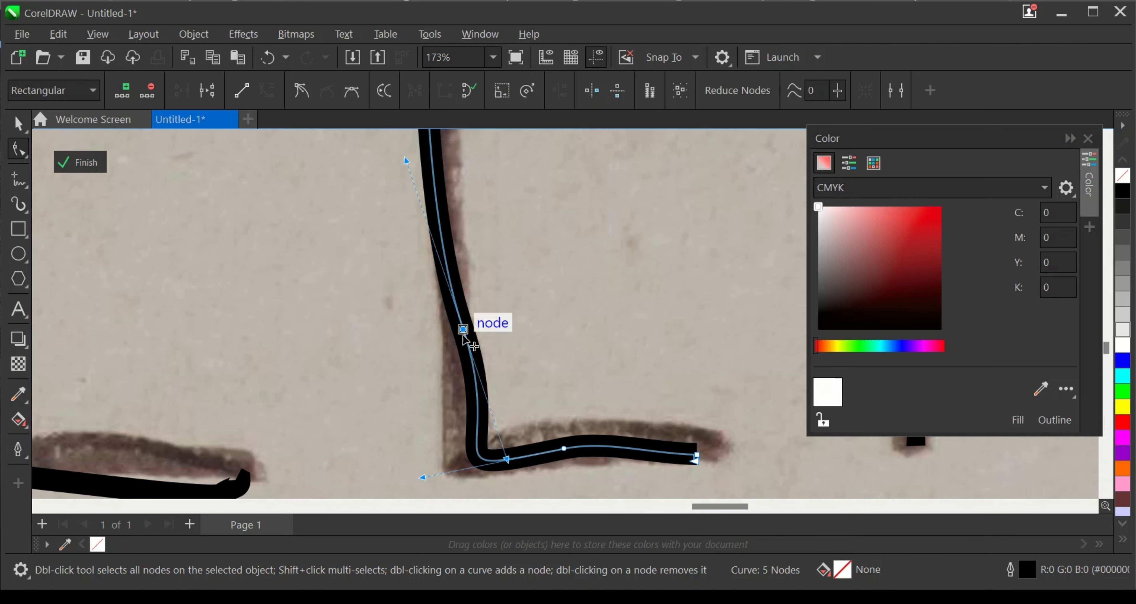
left_click_drag(463, 329, 453, 336)
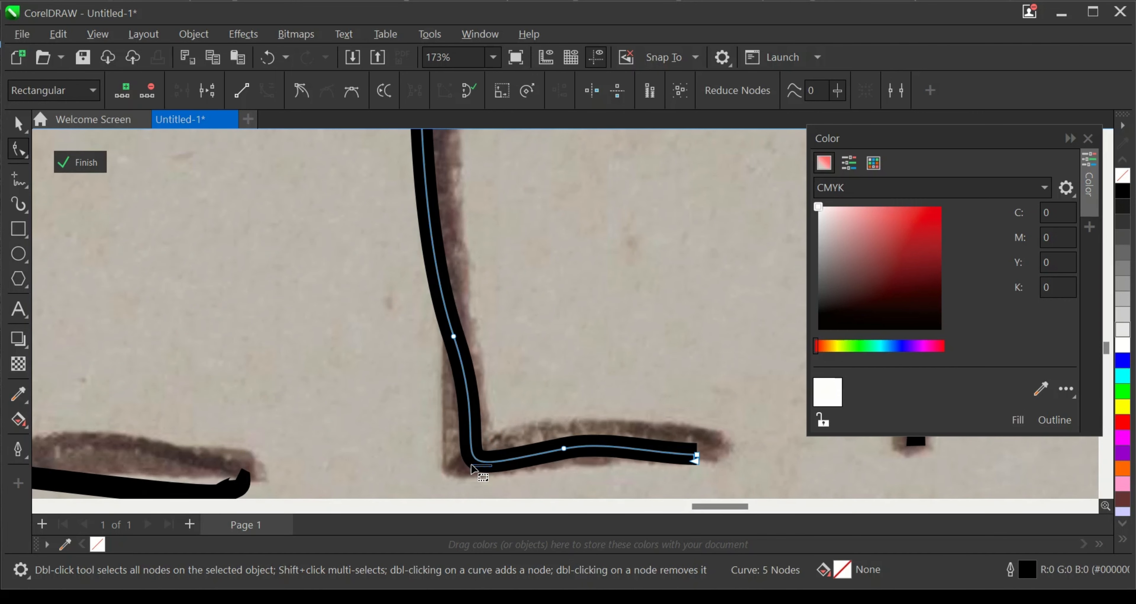
scroll(489, 463, "down", 1)
scroll(489, 458, "down", 1)
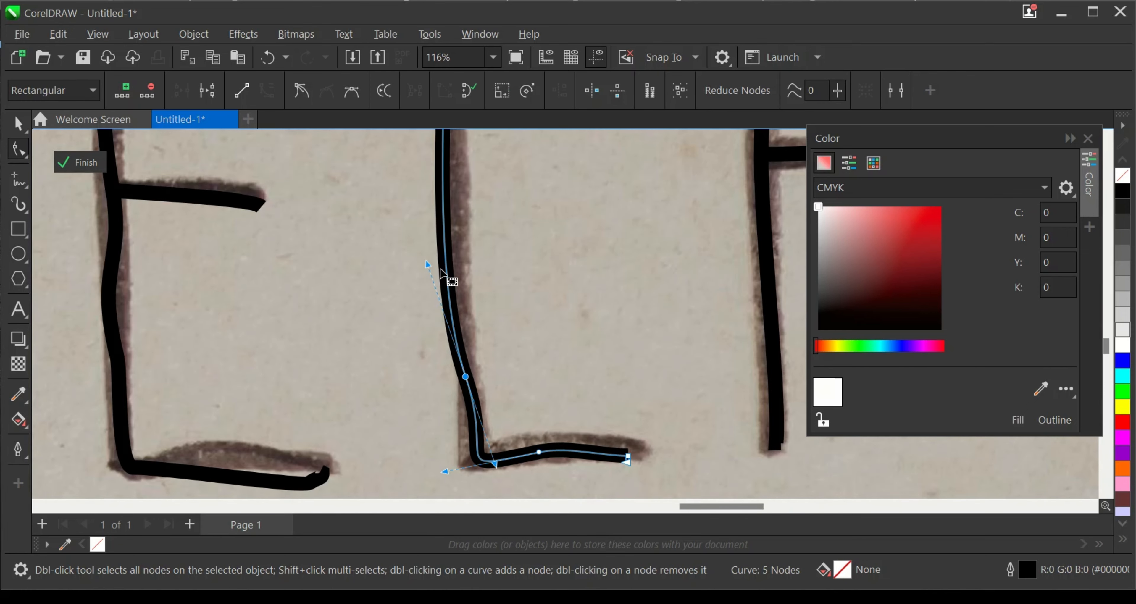
left_click_drag(427, 263, 458, 259)
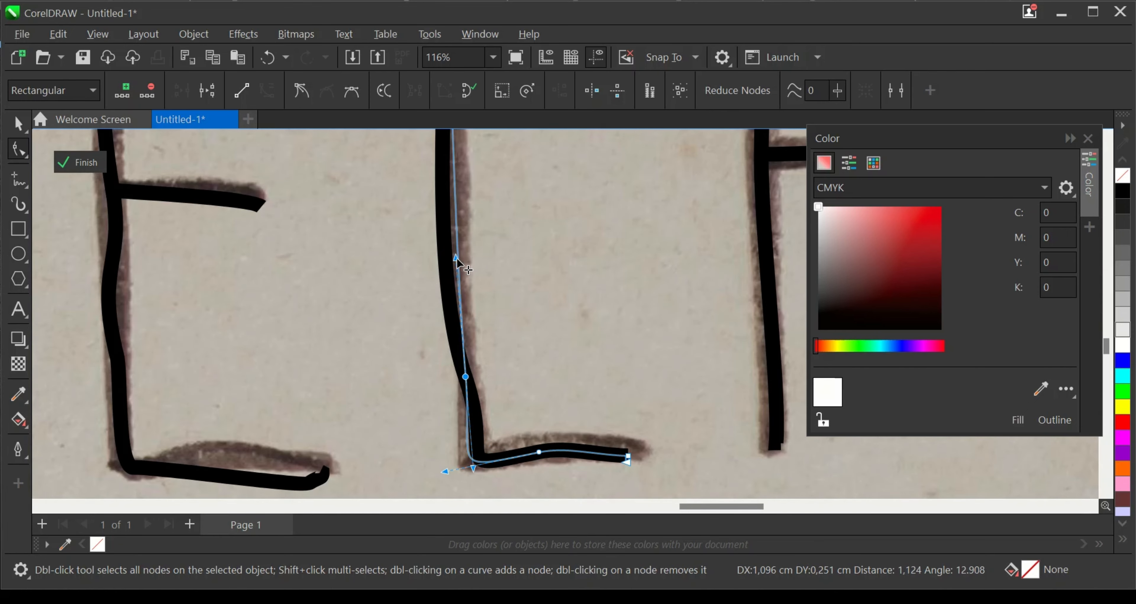
- Adjust the curve handles along the lower half of the E's stem so it follows the handwritten stroke smoothly
scroll(506, 462, "down", 5)
scroll(567, 409, "down", 1)
scroll(274, 361, "up", 1)
scroll(346, 341, "up", 1)
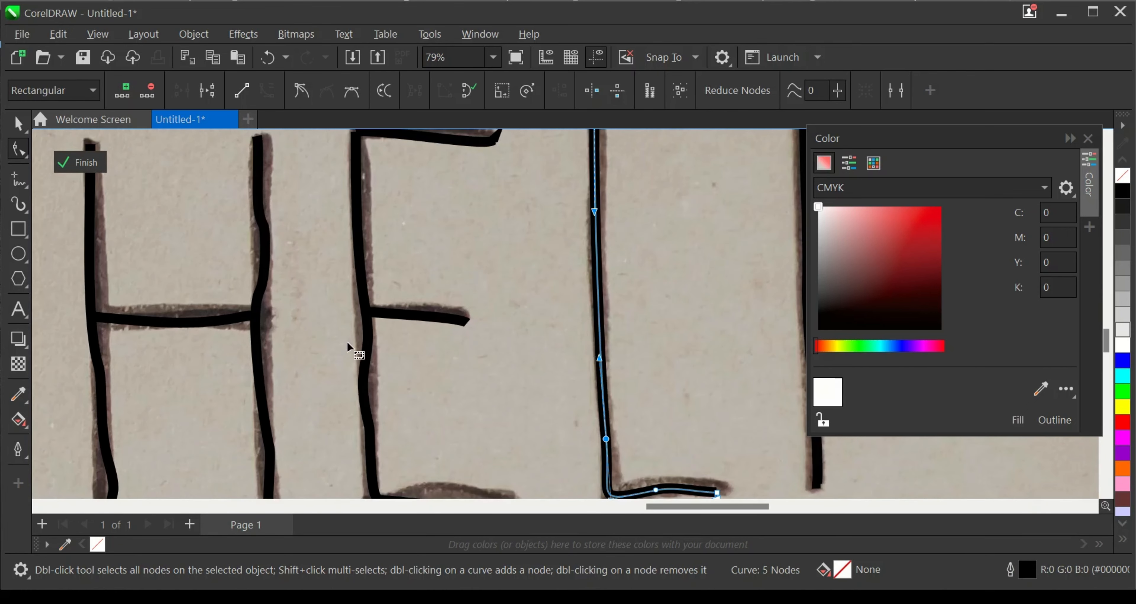
left_click(366, 316)
scroll(364, 352, "down", 1)
scroll(359, 359, "up", 1)
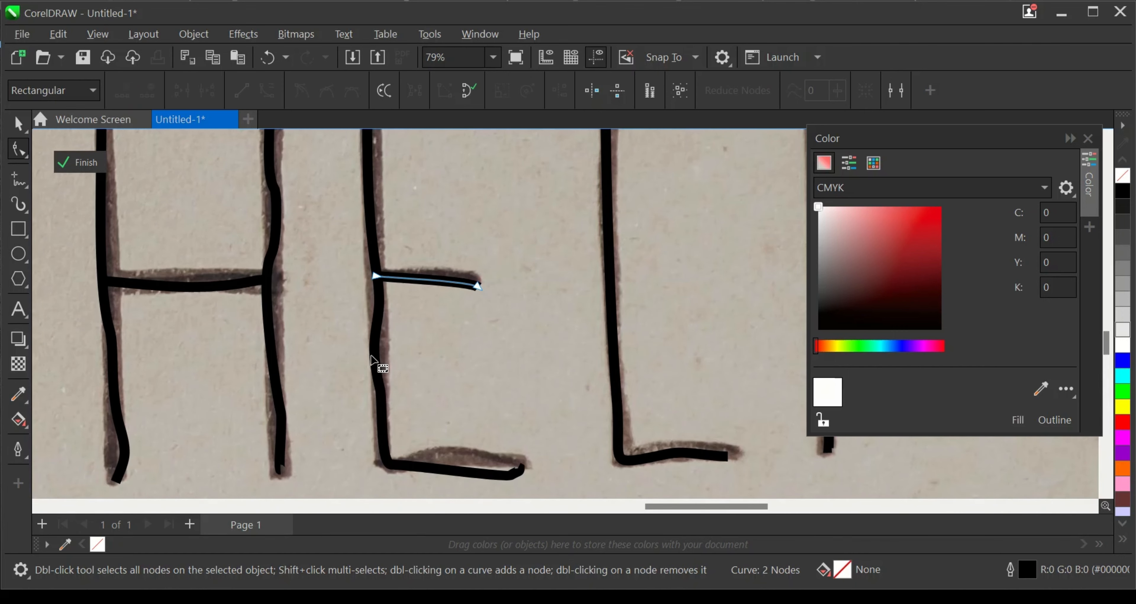
scroll(383, 384, "up", 1)
left_click(385, 401)
scroll(385, 375, "up", 1)
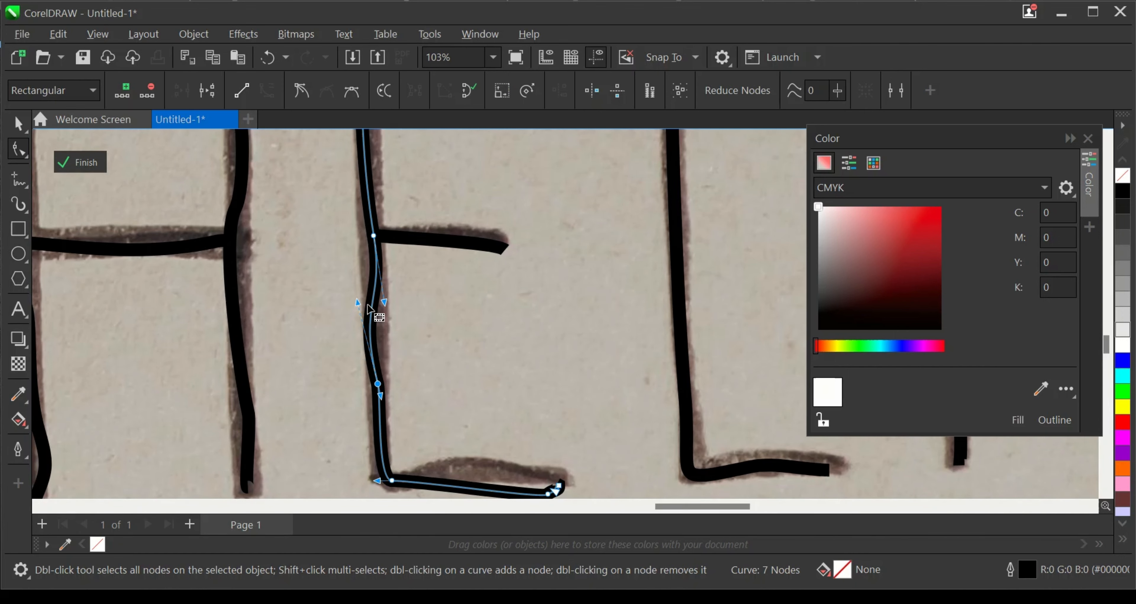
left_click_drag(359, 303, 379, 275)
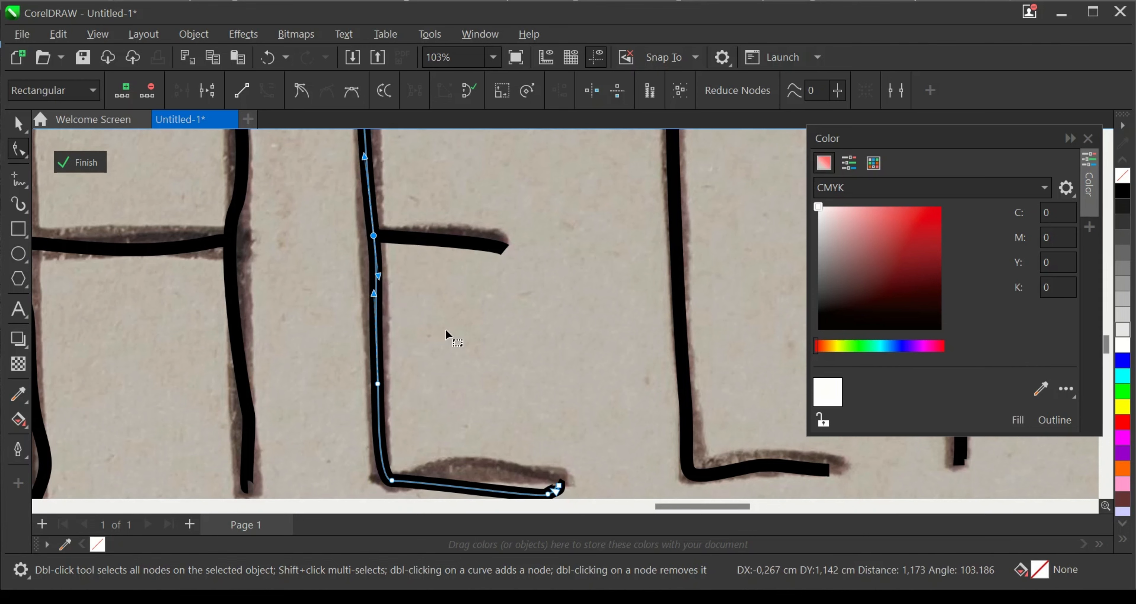
- Remove the hooked end of the E's bottom arm and move its end node onto the handwritten stroke
scroll(507, 379, "down", 2)
scroll(497, 458, "up", 4)
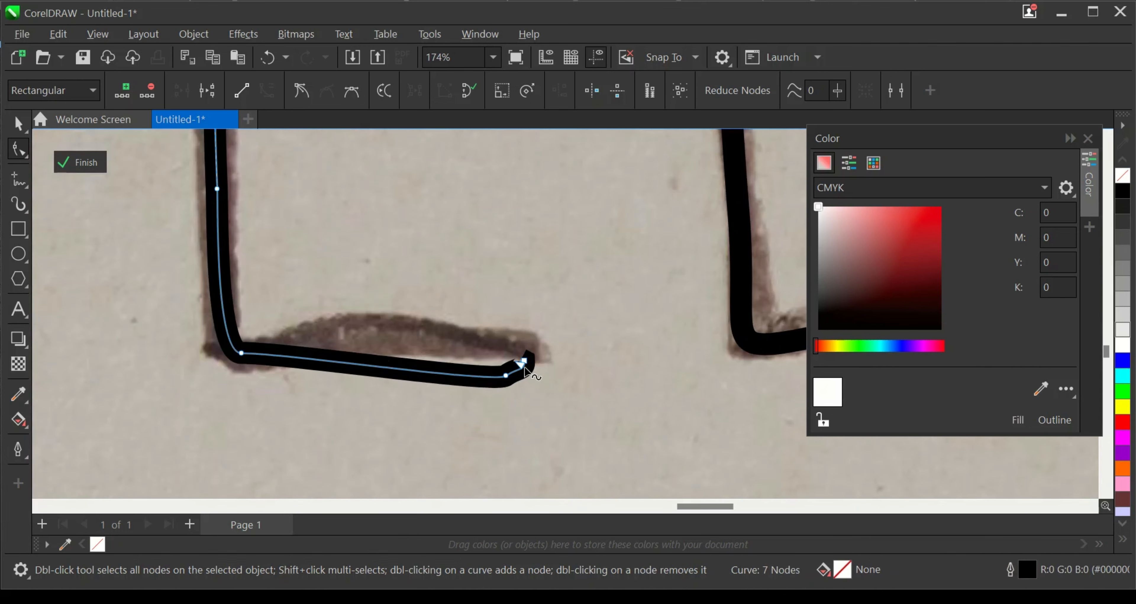
left_click_drag(524, 366, 536, 351)
scroll(535, 352, "up", 3)
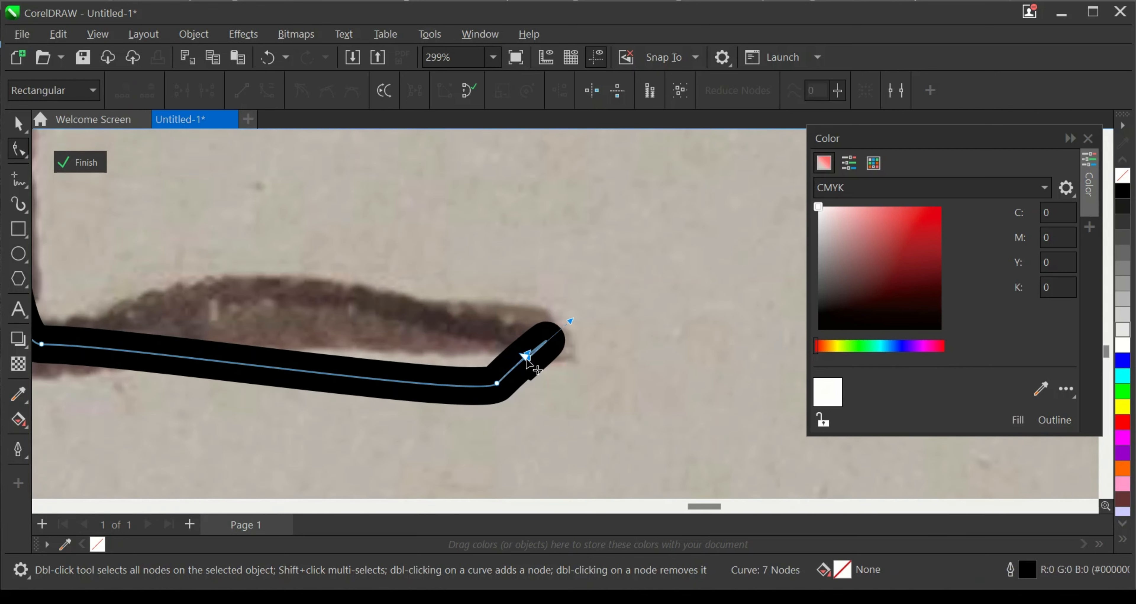
double_click(526, 359)
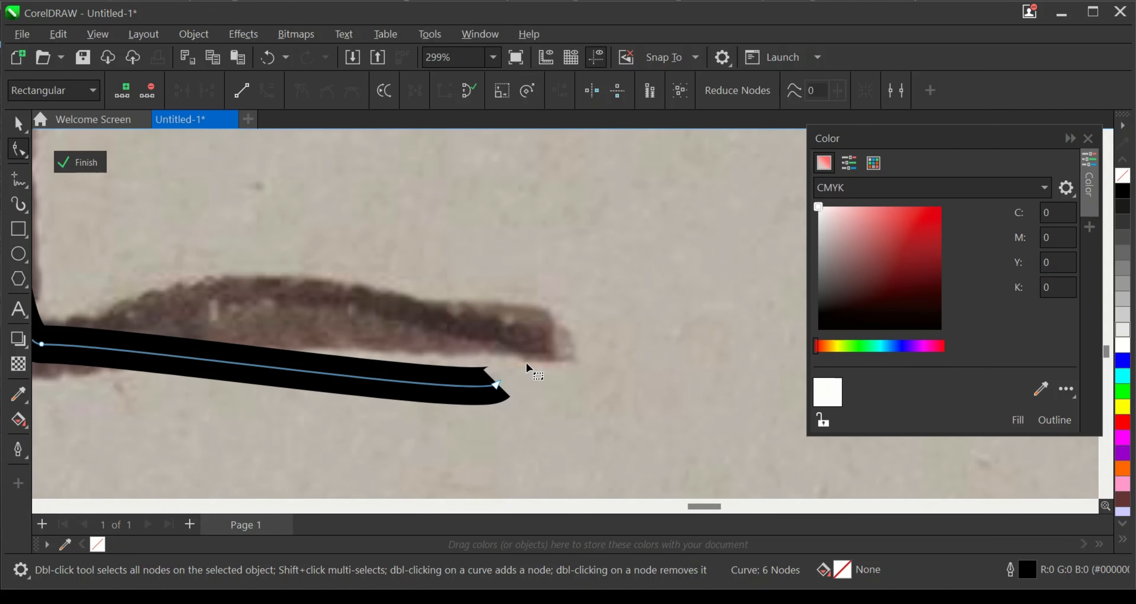
left_click_drag(497, 385, 521, 333)
- Reposition the E's top arm near its outer end and delete the surplus end node to remove the hook
scroll(527, 364, "down", 1)
scroll(528, 366, "down", 5)
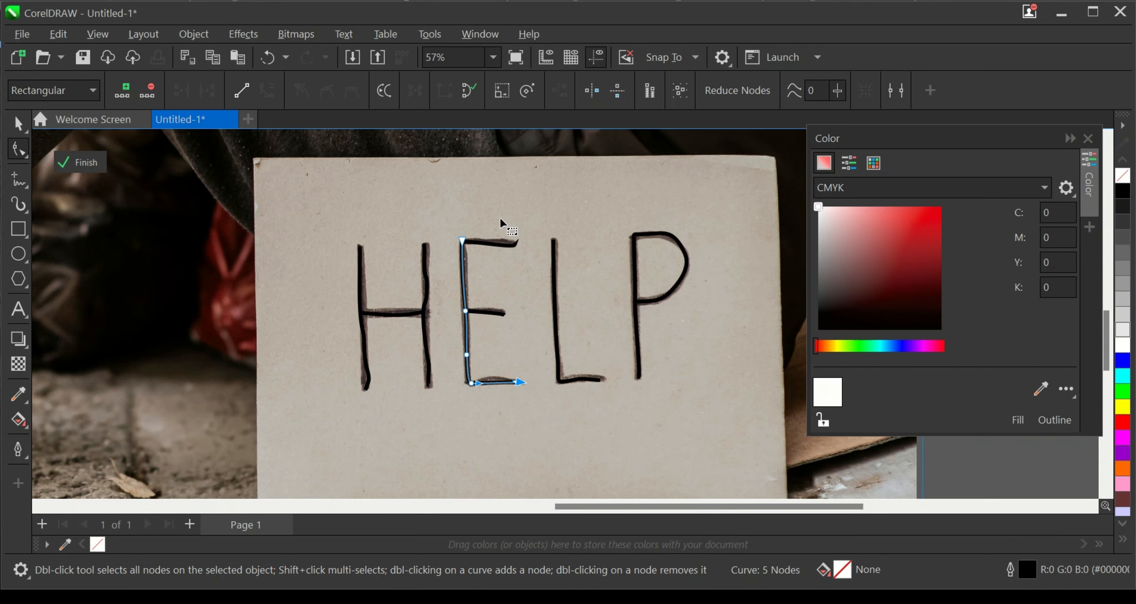
scroll(485, 247, "up", 3)
left_click(451, 246)
scroll(548, 263, "up", 1)
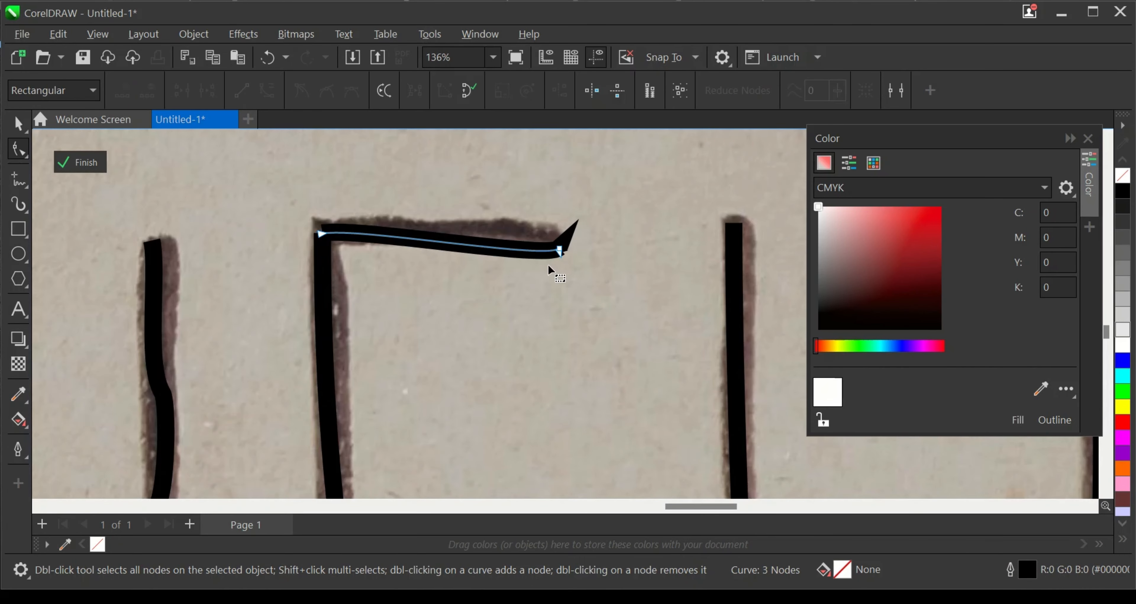
left_click_drag(561, 249, 545, 234)
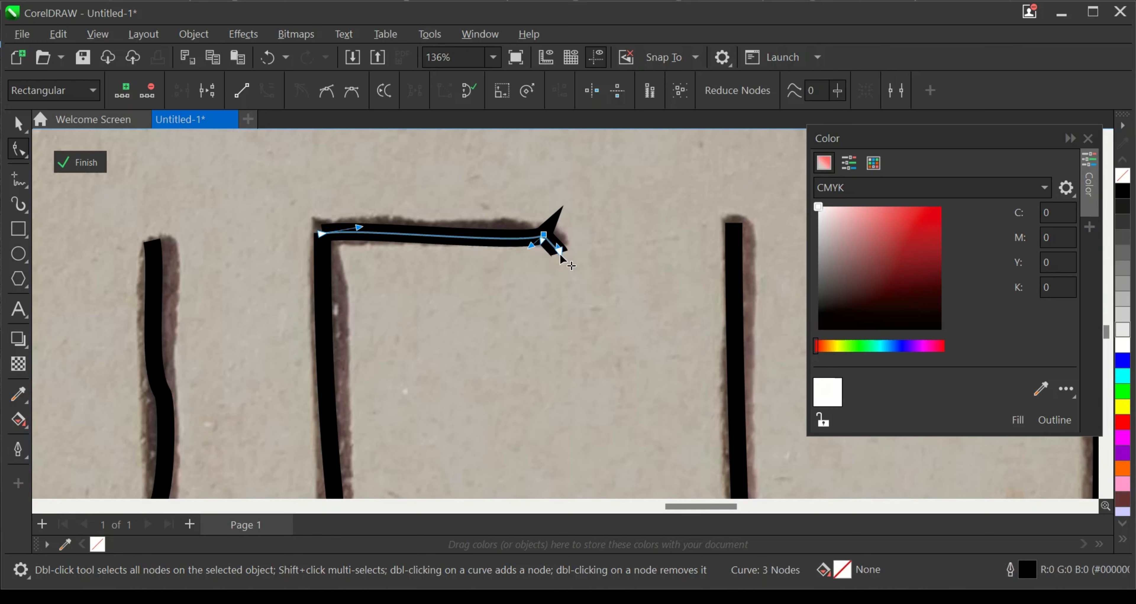
key("Delete")
left_click(544, 236)
scroll(597, 205, "down", 2)
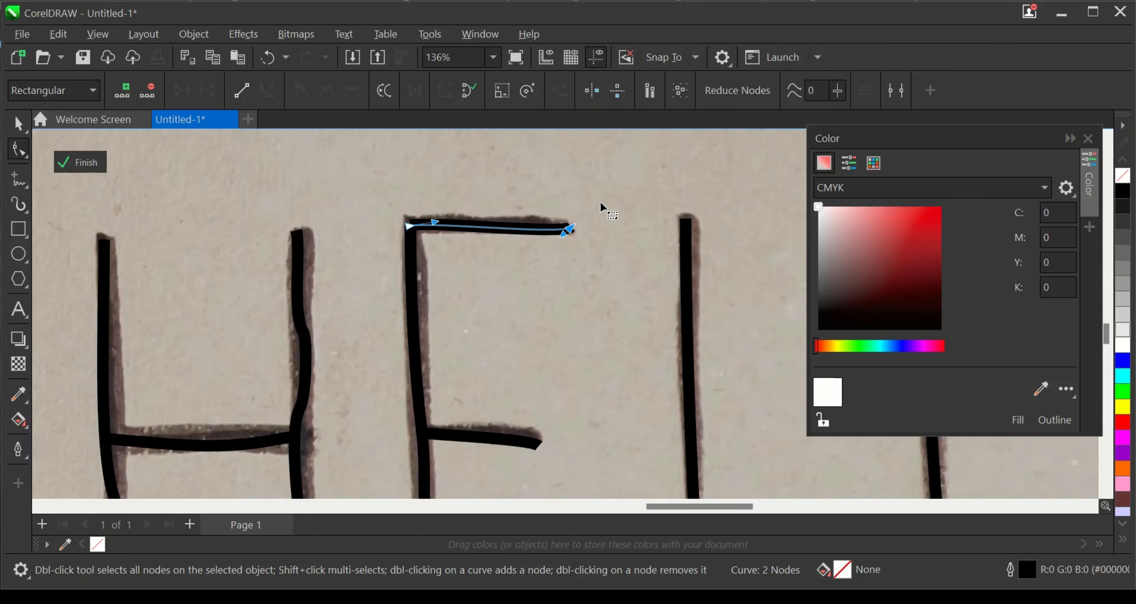
- Delete the intermediate nodes from the H's right stem, leaving only its two end nodes
scroll(413, 365, "up", 3)
left_click(449, 240)
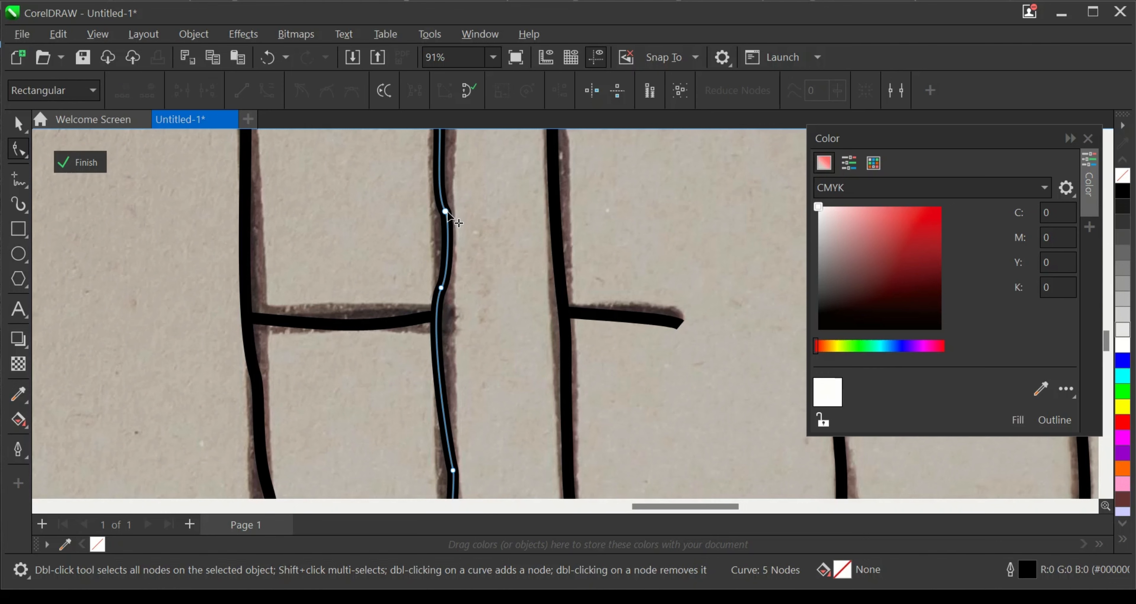
left_click(442, 287)
key("Delete")
scroll(478, 326, "down", 4)
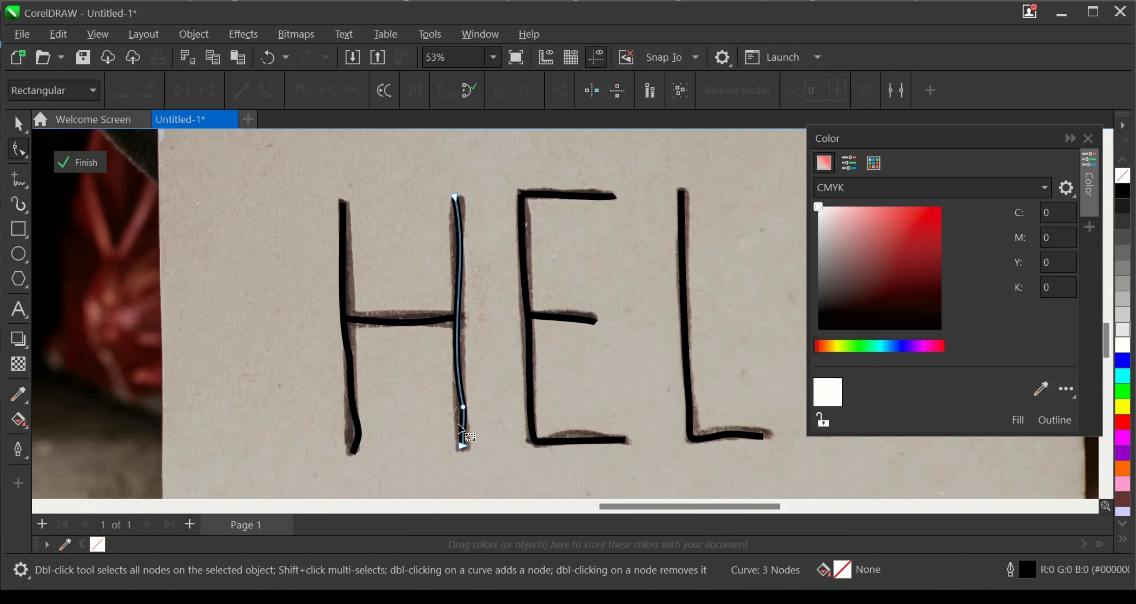
scroll(470, 417, "up", 1)
double_click(464, 404)
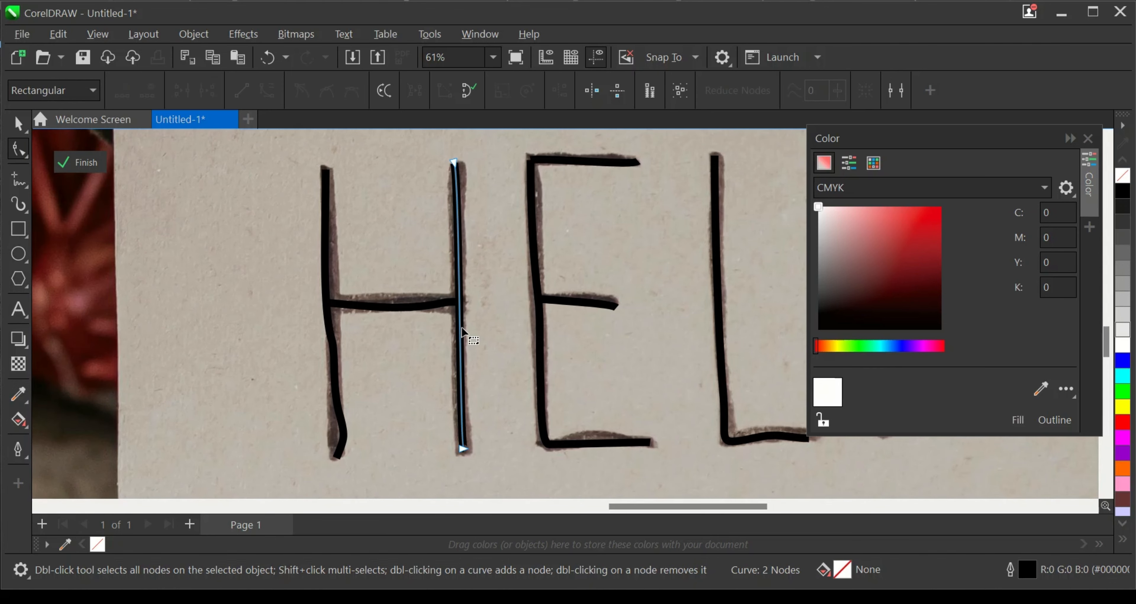
- Add a node to the H's right stem near the crossbar and shift it slightly left
scroll(463, 332, "up", 2)
scroll(461, 318, "up", 2)
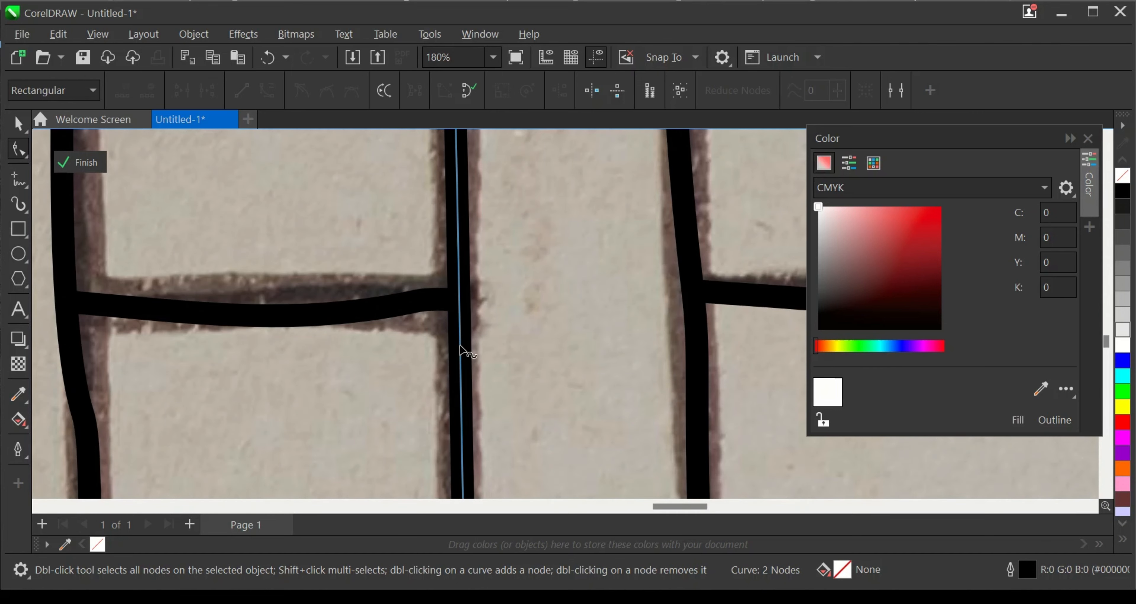
double_click(459, 345)
left_click_drag(459, 345, 449, 324)
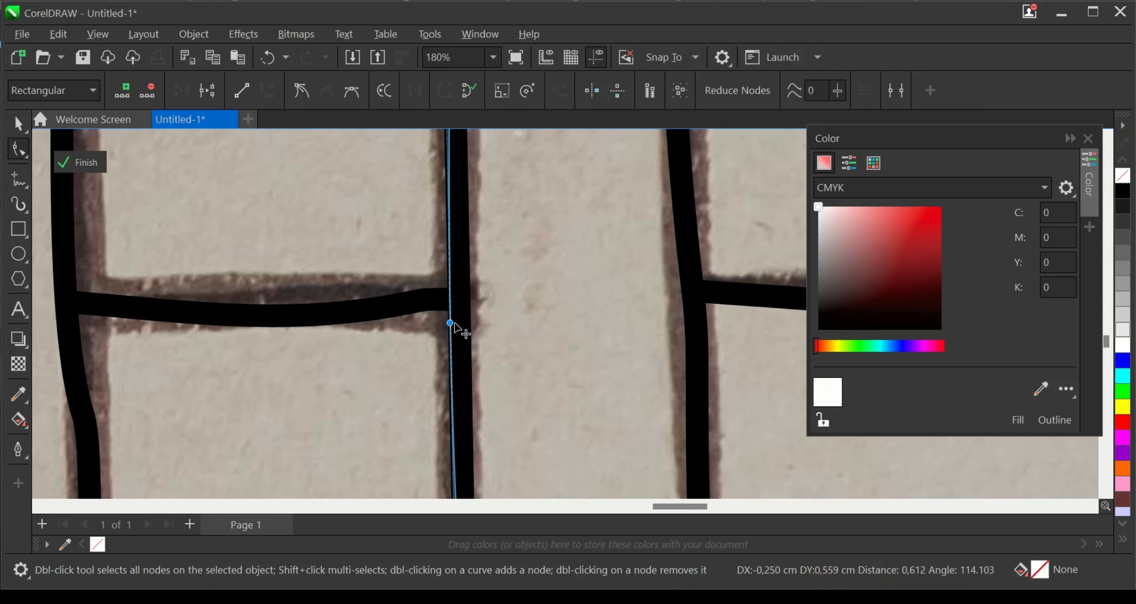
- Delete the lower bend node from the H's left stem and straighten the curve around its middle node
scroll(513, 319, "down", 4)
scroll(385, 356, "up", 1)
left_click(394, 414)
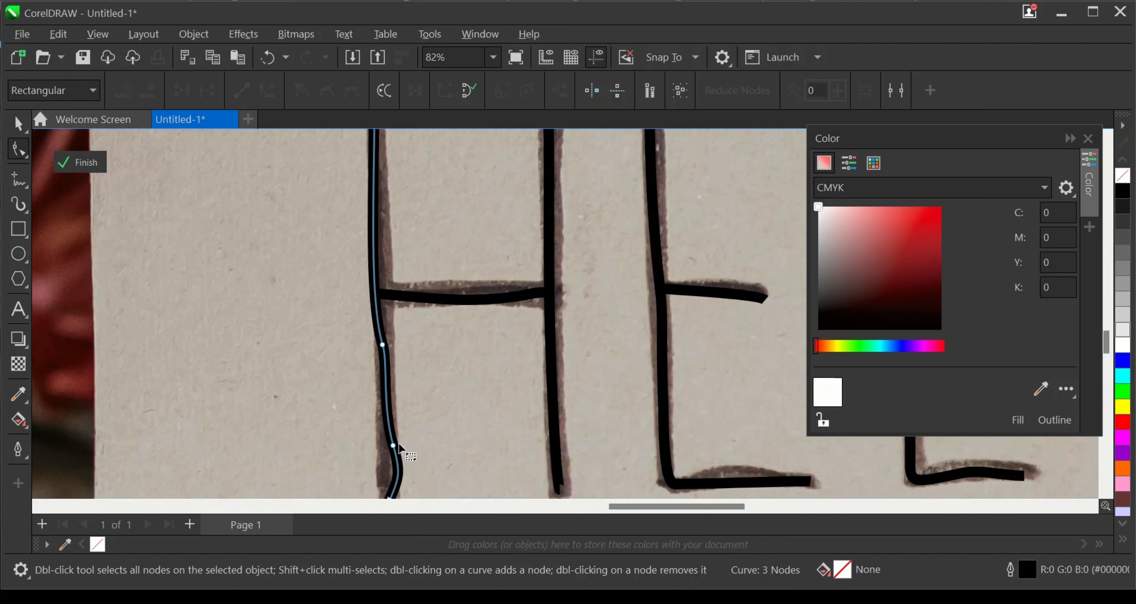
scroll(397, 450, "down", 2)
double_click(394, 443)
scroll(401, 362, "up", 1)
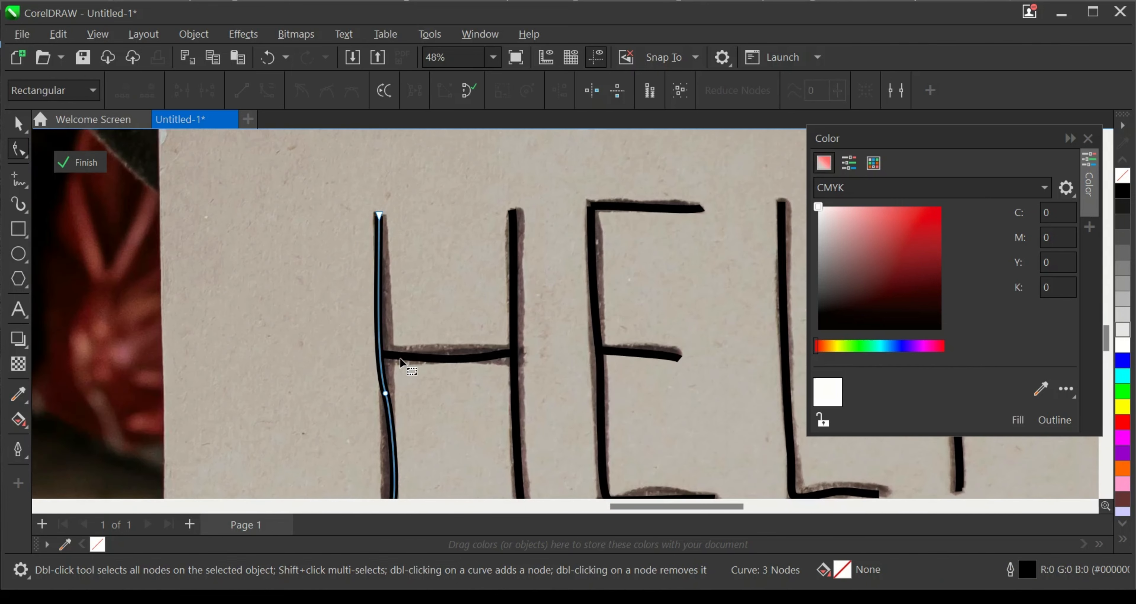
left_click(383, 399)
left_click_drag(372, 361, 383, 352)
- Smooth the H's crossbar by deleting the extra node near its right end
scroll(487, 327, "down", 1)
left_click(474, 350)
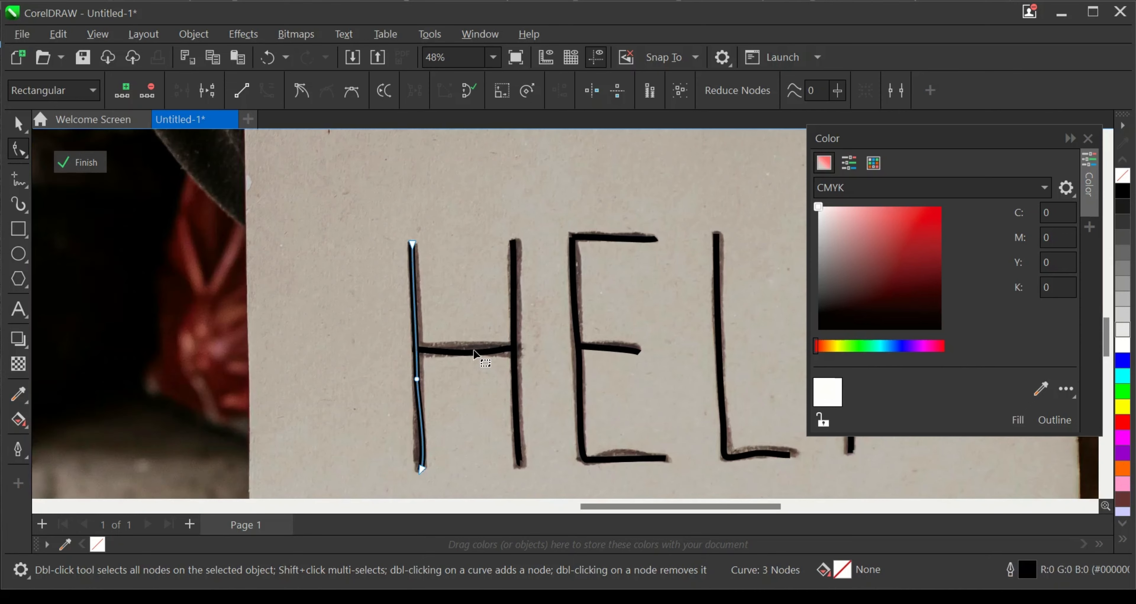
scroll(471, 350, "up", 3)
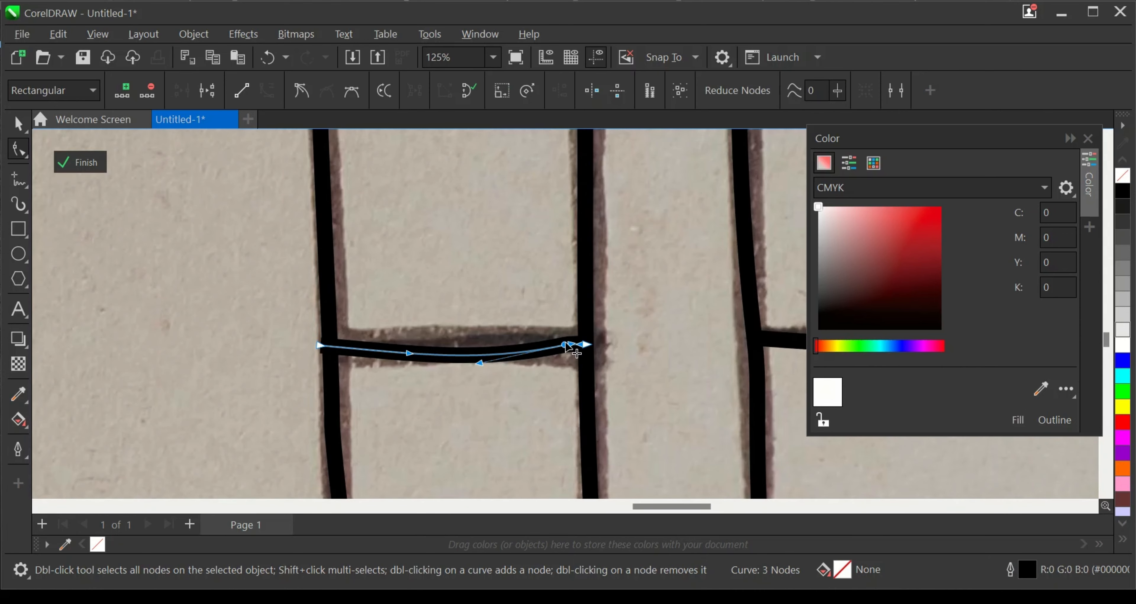
double_click(564, 345)
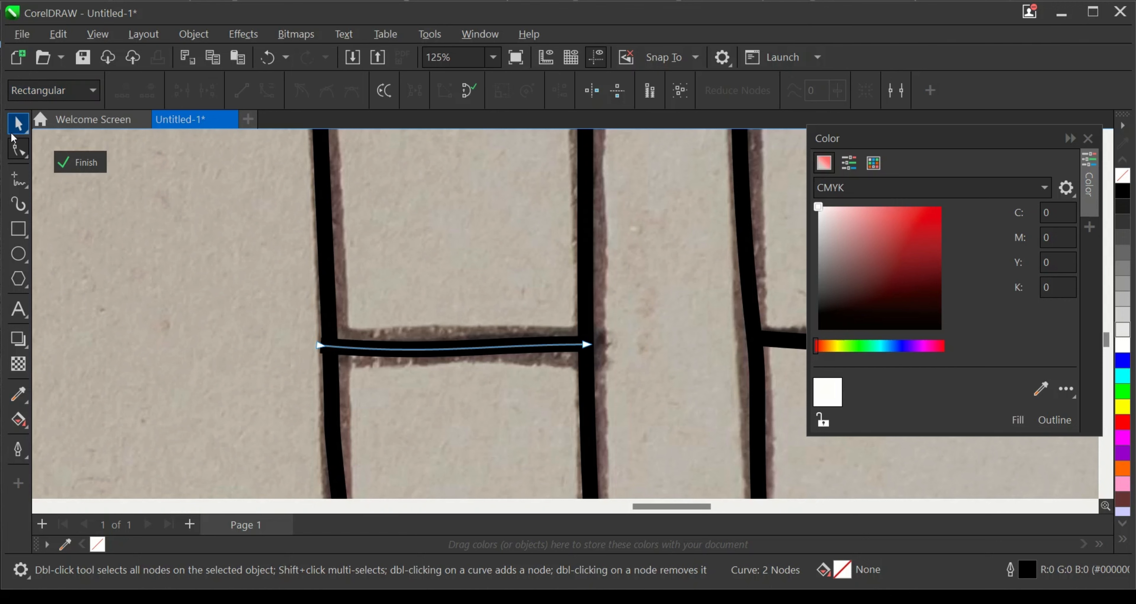
- Select all the traced HELP strokes with the Pick tool and set their outline color to white
left_click(16, 125)
scroll(287, 311, "down", 4)
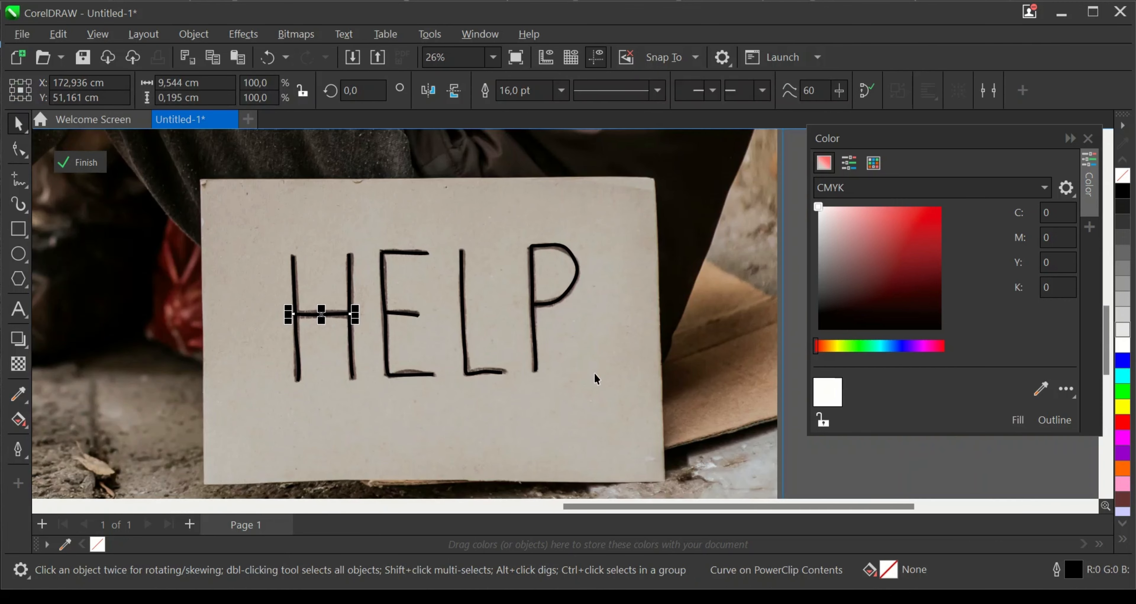
mouse_move(621, 432)
left_mouse_down()
mouse_move(371, 362)
mouse_move(238, 216)
left_mouse_up()
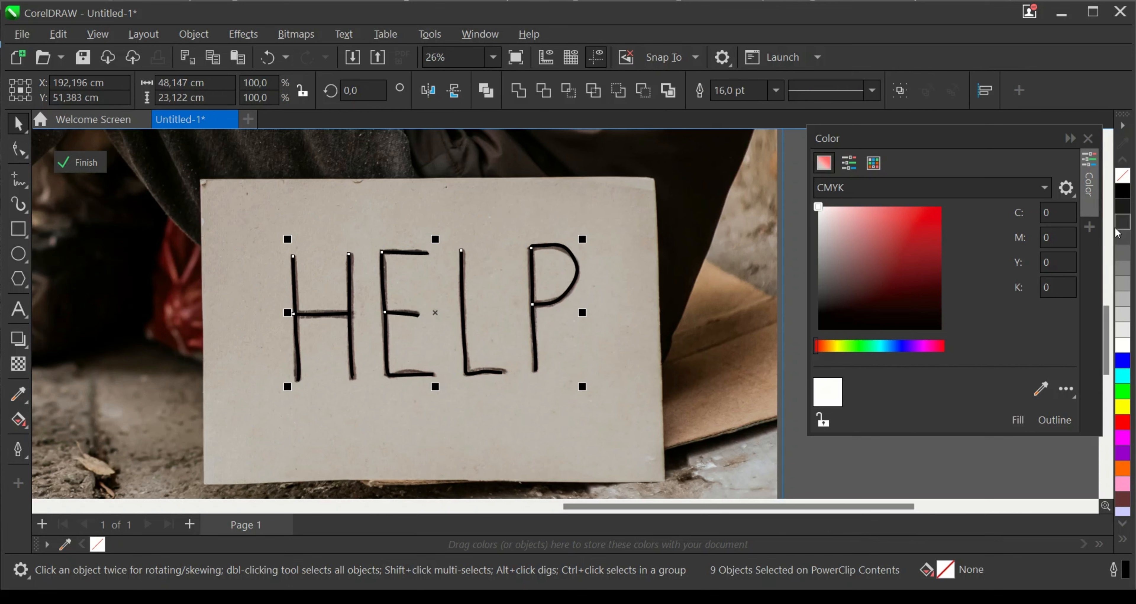
right_click(1123, 348)
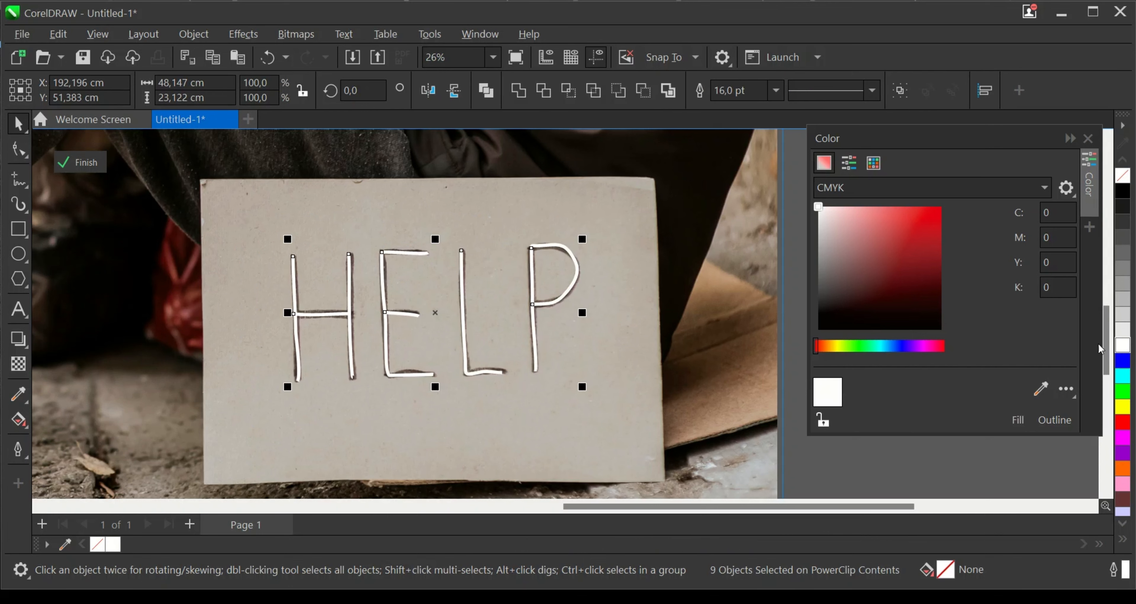
- Weld the selected HELP strokes into a single curve
scroll(379, 309, "up", 2)
scroll(577, 203, "up", 1)
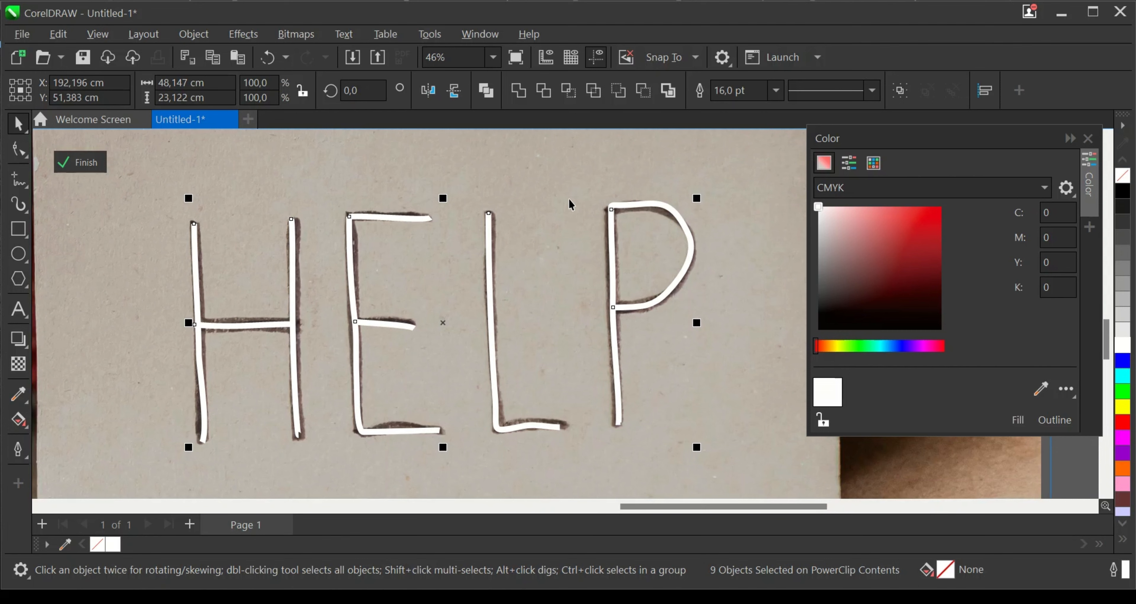
left_click(519, 90)
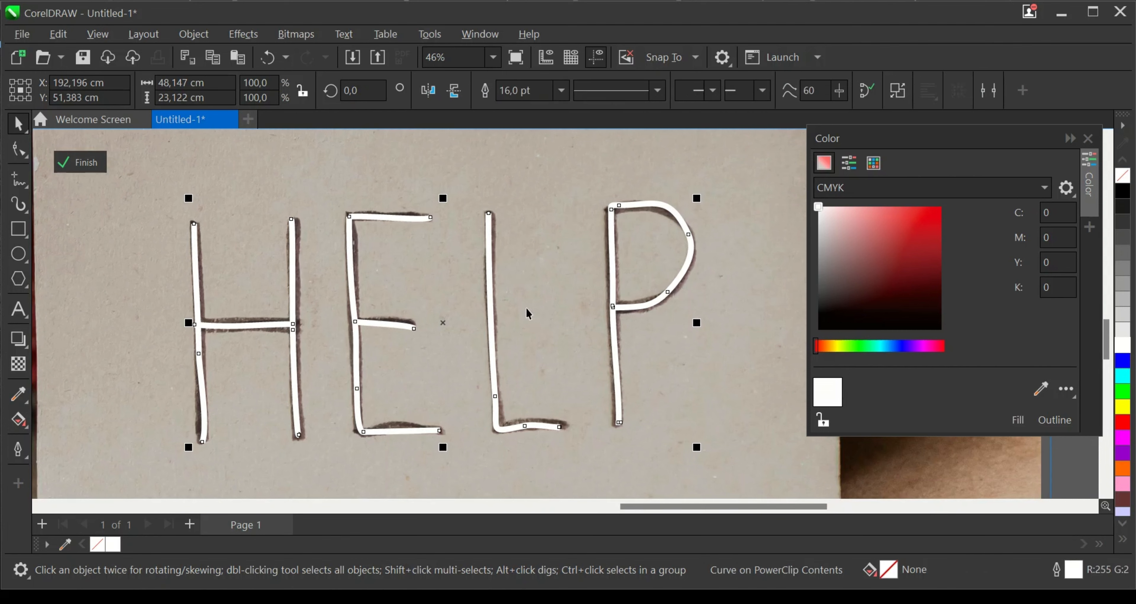
- Set the outline width of the welded HELP curve to 16 pt
scroll(516, 312, "down", 1)
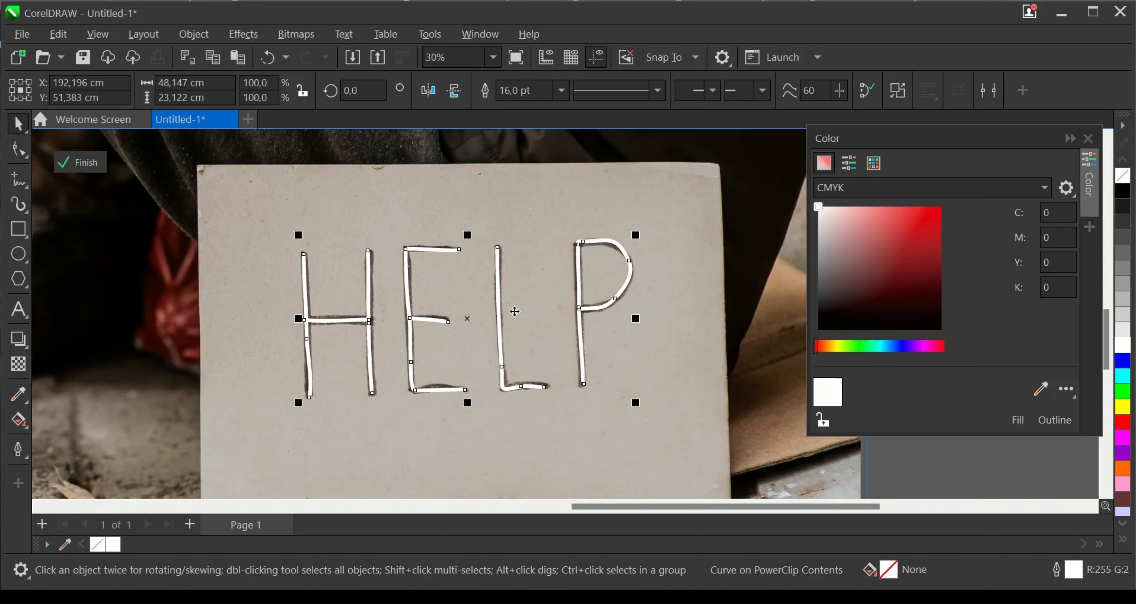
scroll(514, 363, "up", 1)
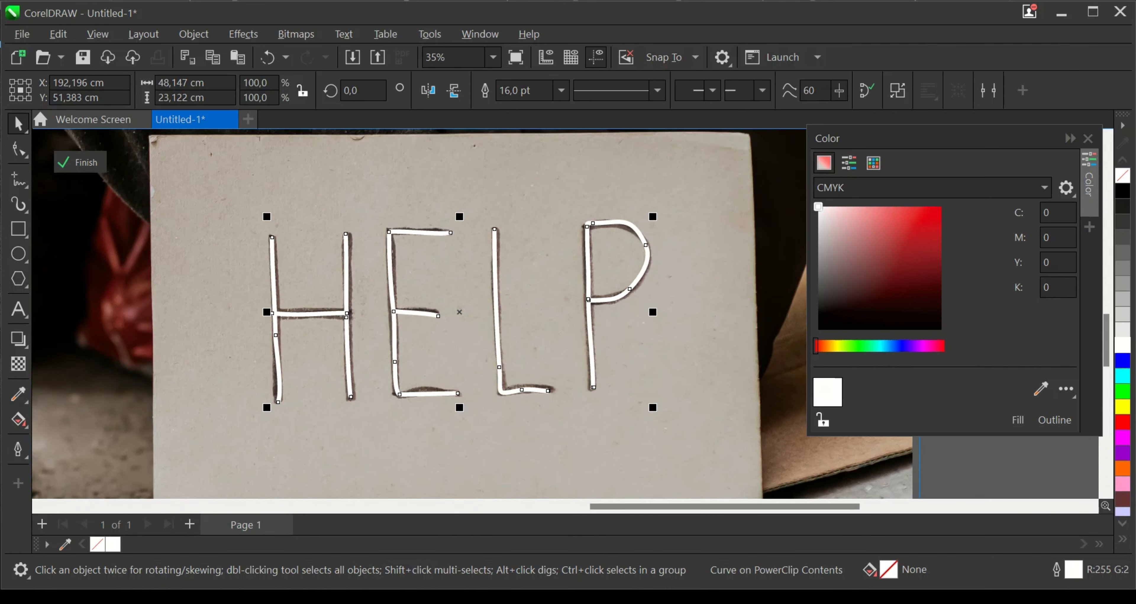
scroll(485, 355, "down", 1)
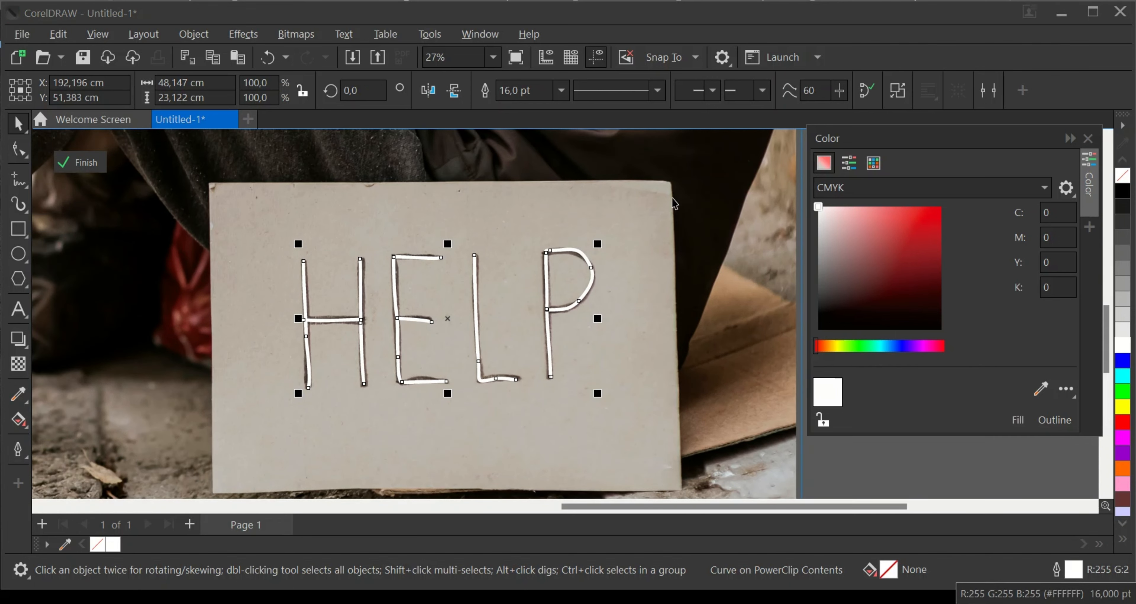
left_click(561, 90)
left_click(514, 287)
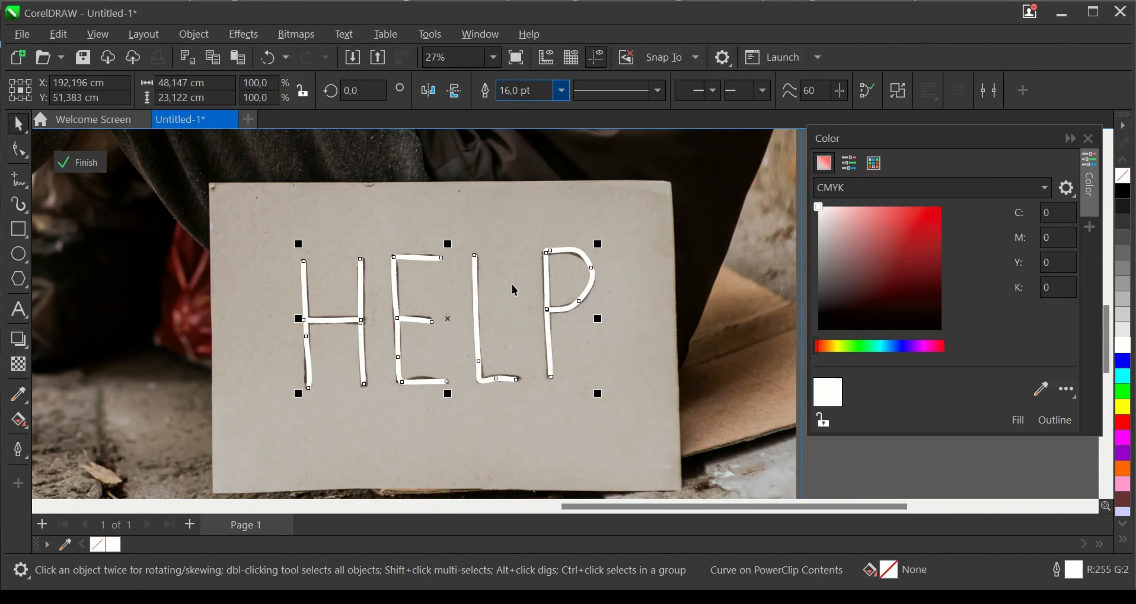
- Try a 36 pt outline on the welded HELP curve and settle on a width of 24 pt
left_click(567, 91)
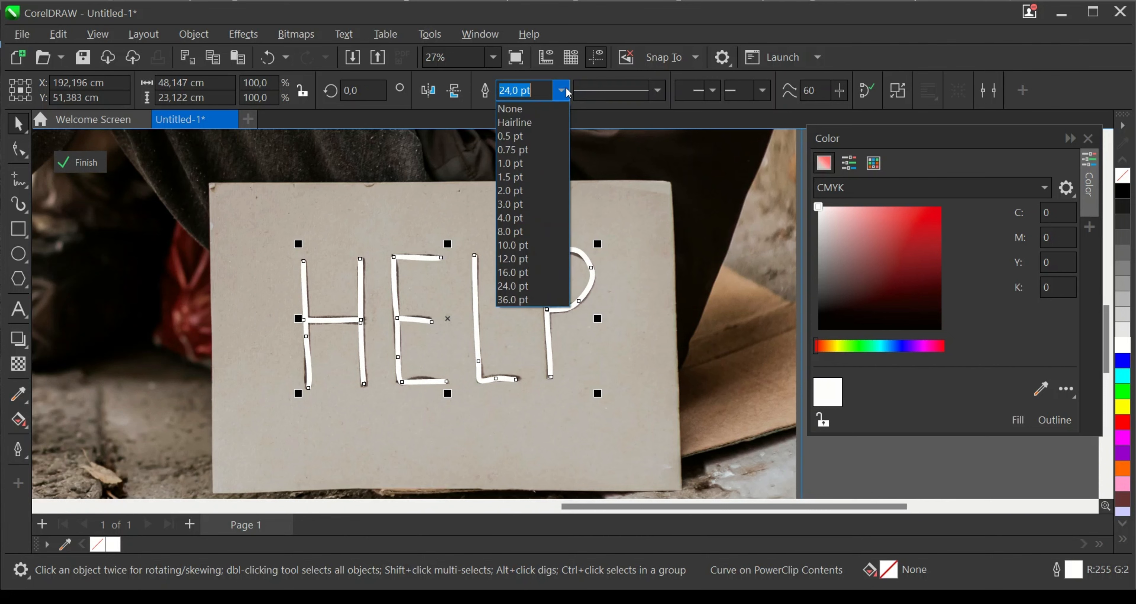
left_click(513, 299)
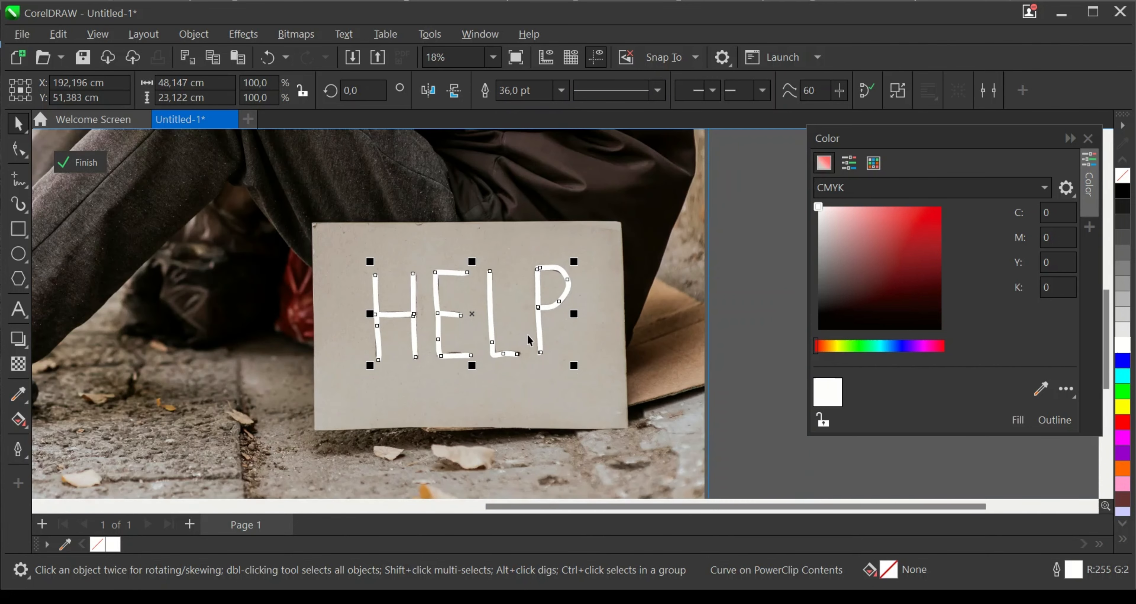
scroll(526, 335, "up", 1)
scroll(535, 314, "up", 1)
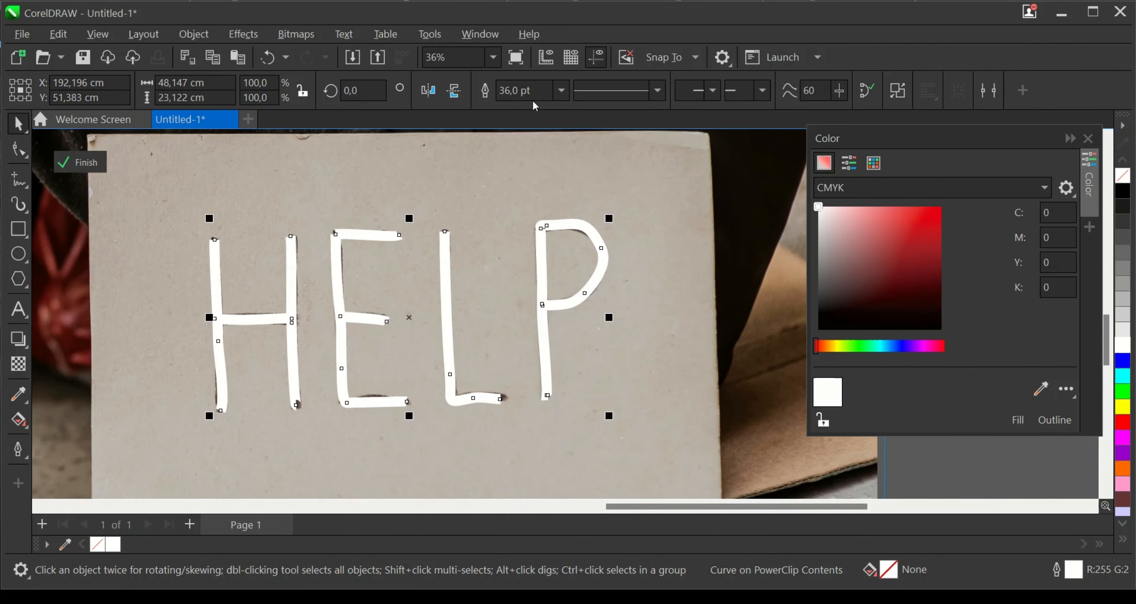
left_click(561, 91)
left_click(544, 287)
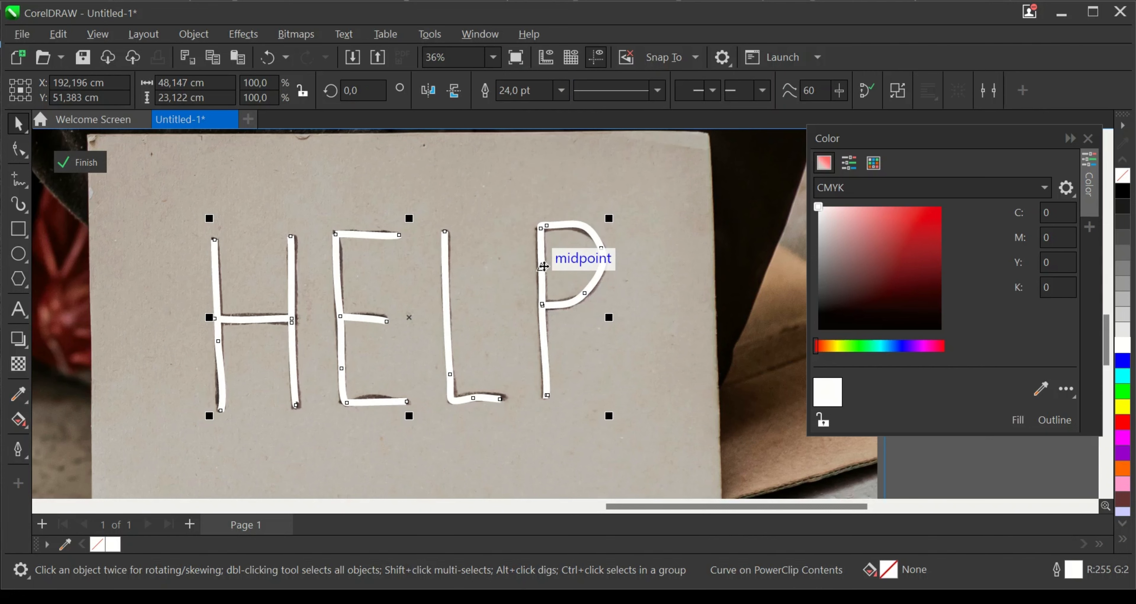
- Convert the white HELP outline to a filled object
key("ctrl+shift+q")
scroll(534, 288, "up", 2)
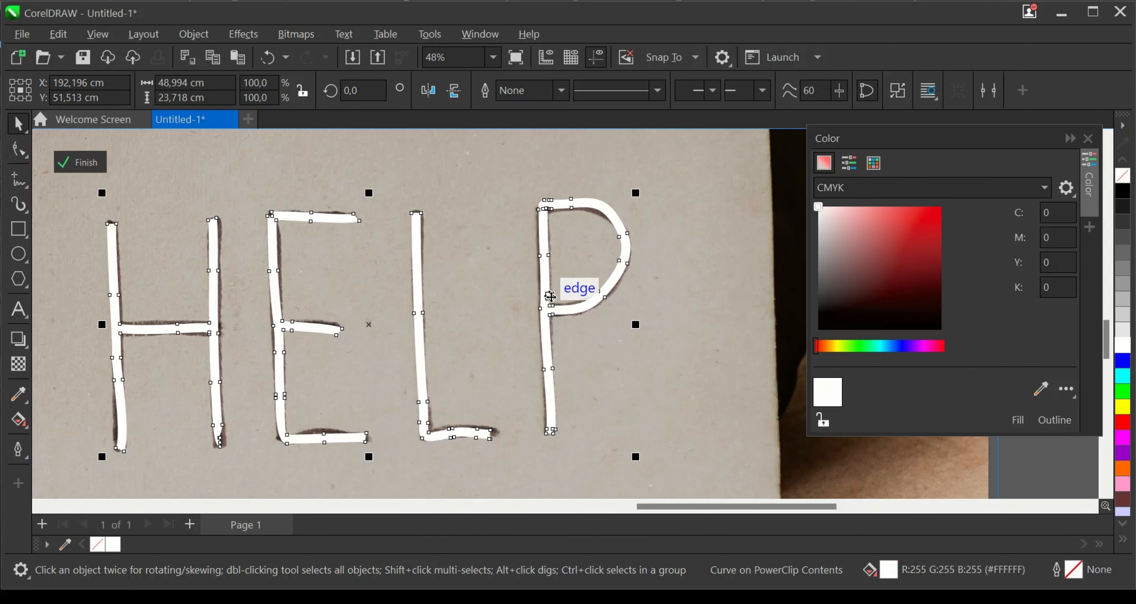
scroll(550, 296, "down", 2)
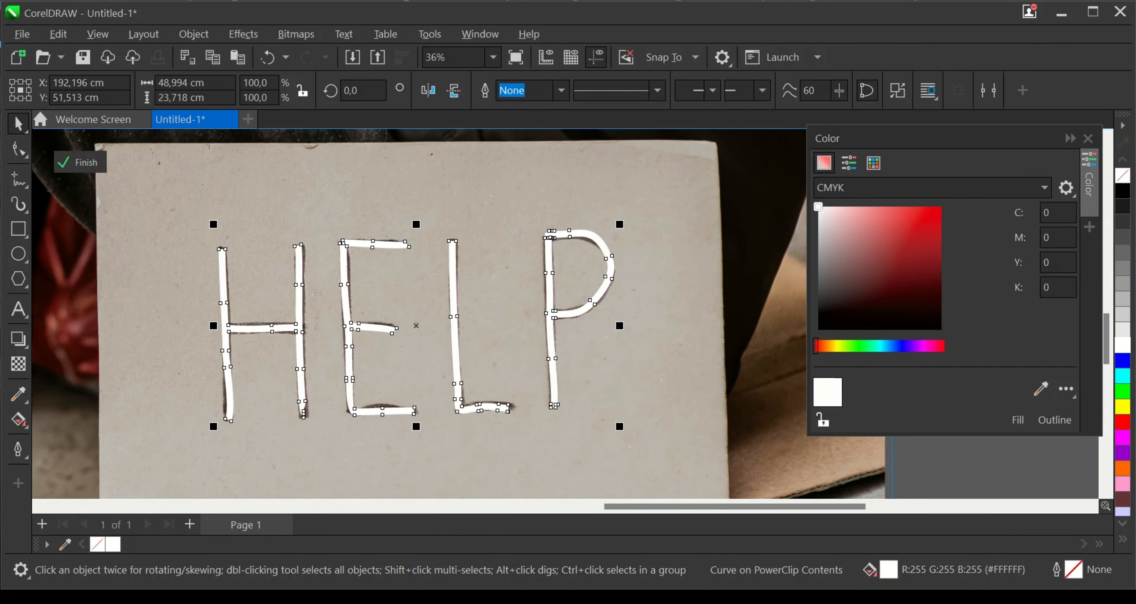
- Give the HELP object a 36 pt black outline positioned outside, with round corners, behind fill and scaled with the object
double_click(1075, 570)
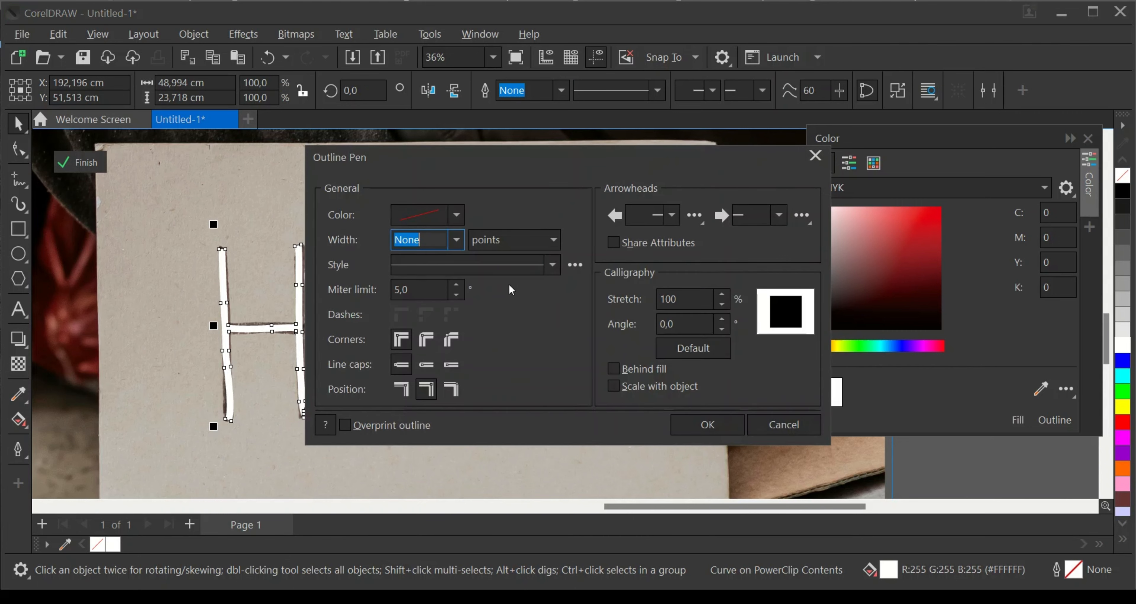
left_click(456, 239)
left_click(436, 441)
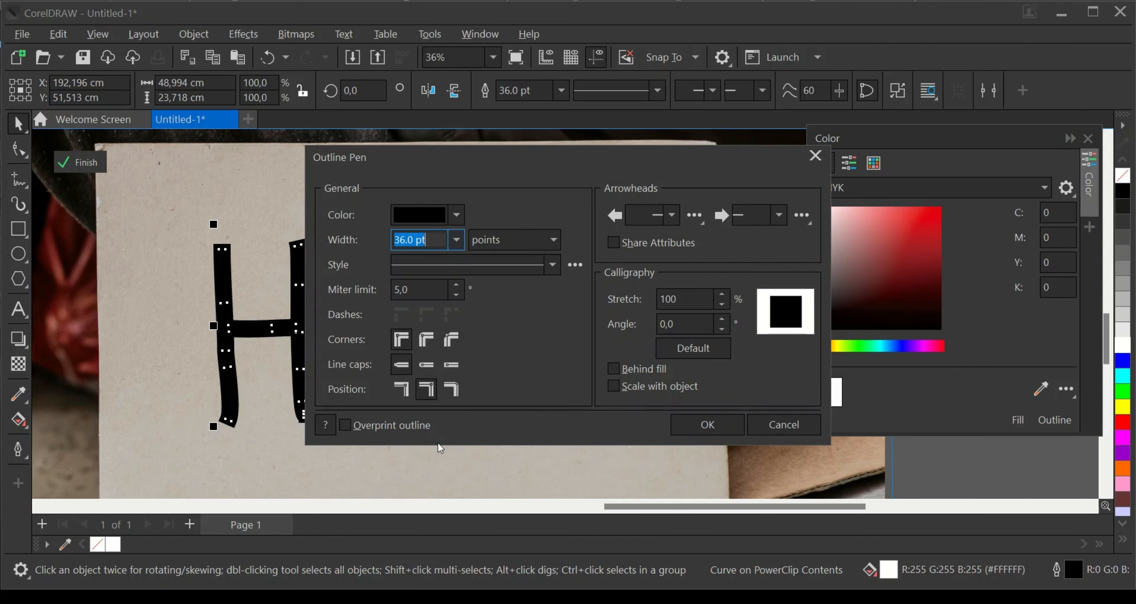
left_click(401, 389)
left_click(426, 339)
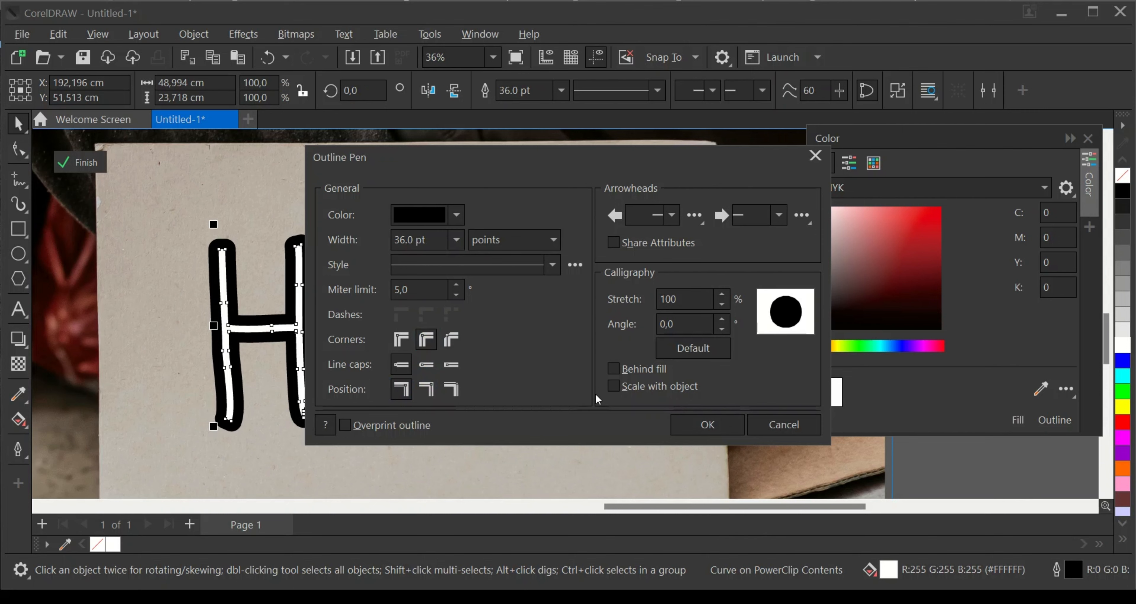
left_click(613, 370)
left_click(612, 386)
left_click(707, 424)
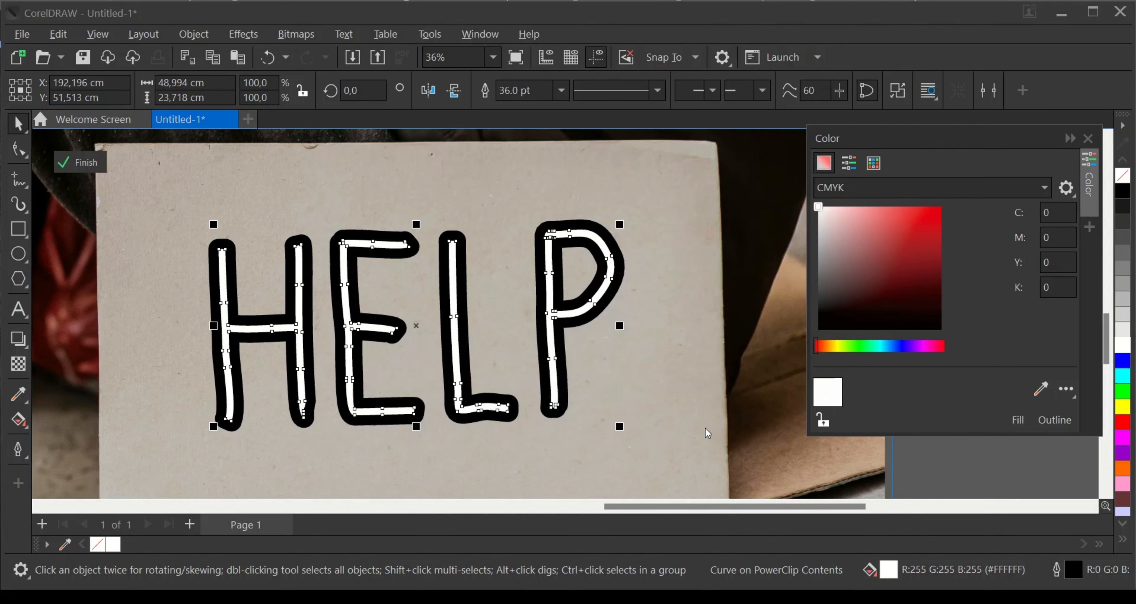
- Convert the black border around HELP to a separate object and select it
scroll(407, 343, "up", 1)
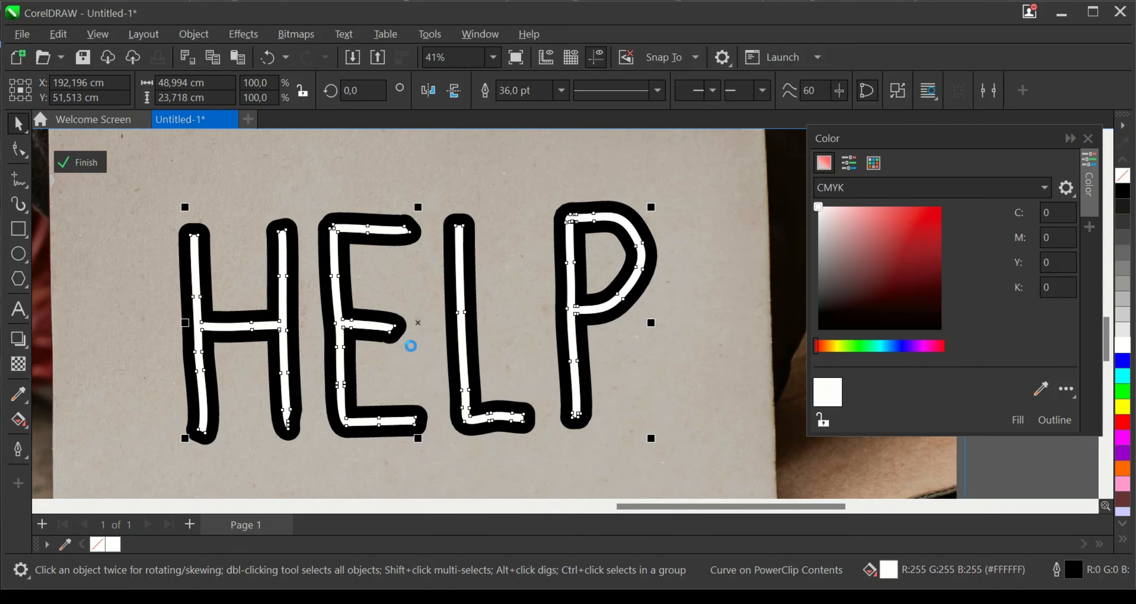
left_click(411, 335)
left_click(412, 238)
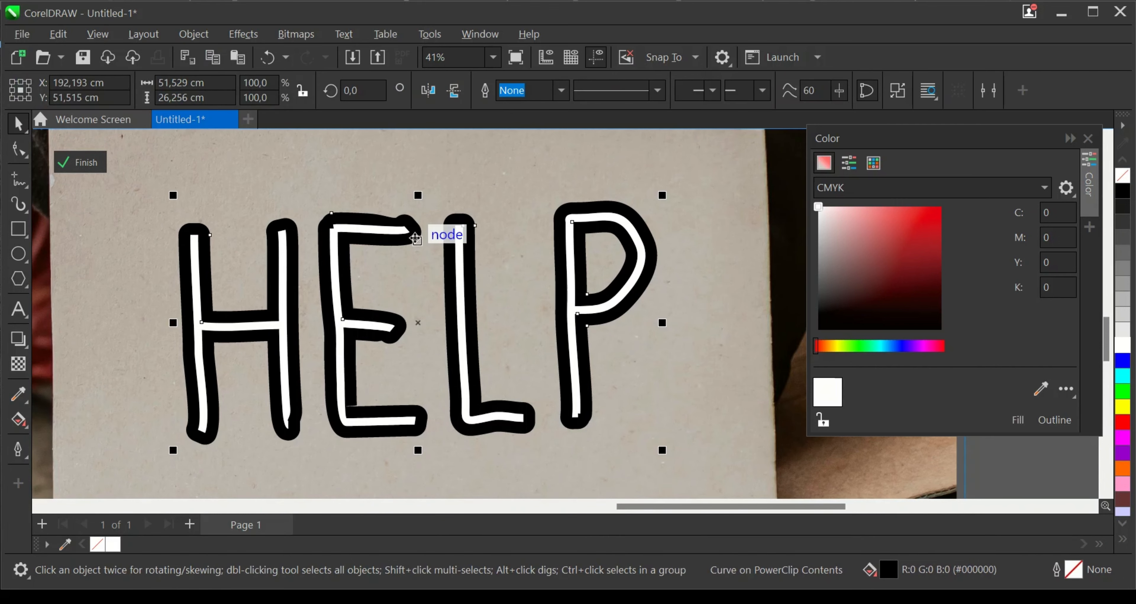
- Fill the separated HELP border with purple, trying CMYK 59, 97, 0, 0 and 51, 86, 0, 0
left_click_drag(909, 348, 923, 348)
left_click(942, 254)
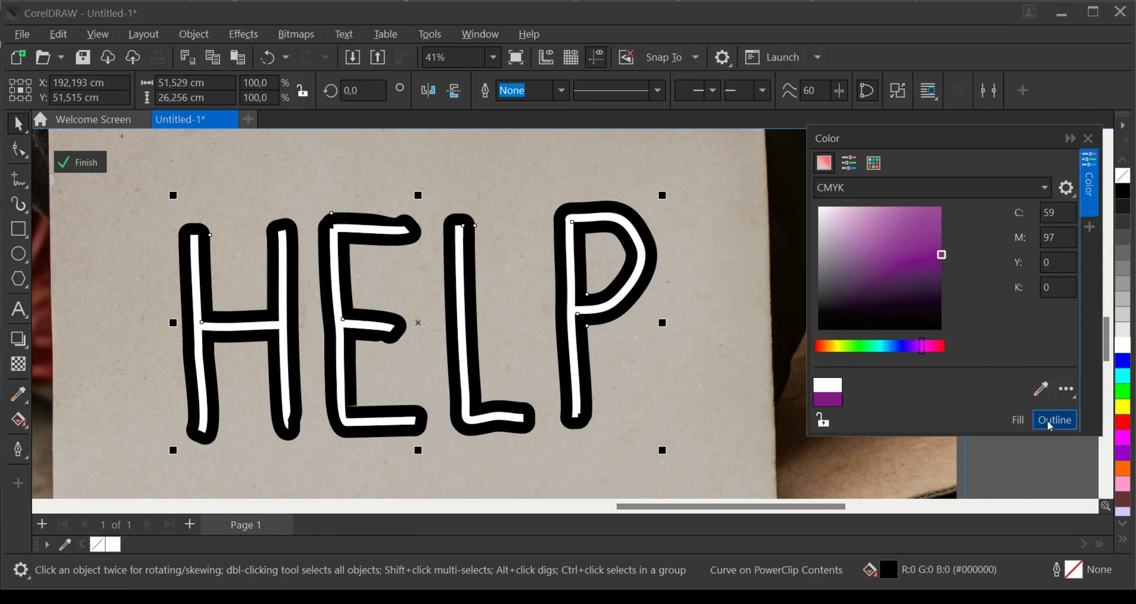
left_click(1037, 419)
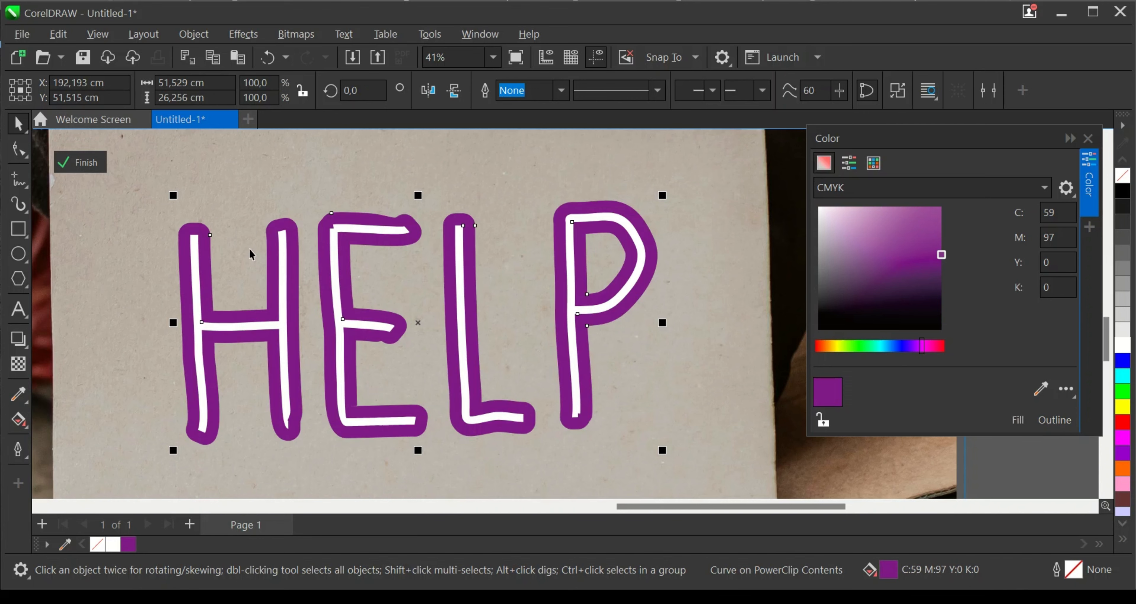
left_click(941, 233)
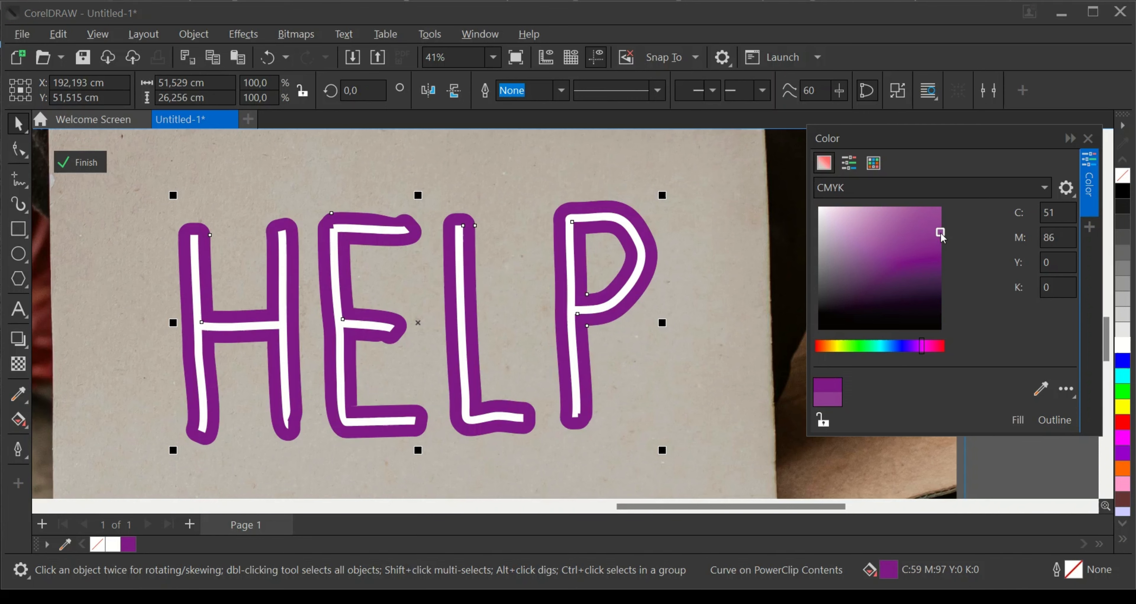
left_click(1017, 420)
- Try a pinker CMYK 40, 87, 0, 0 fill on the HELP border, then go back to 51, 86, 0, 0
scroll(471, 396, "down", 1)
left_click(915, 348)
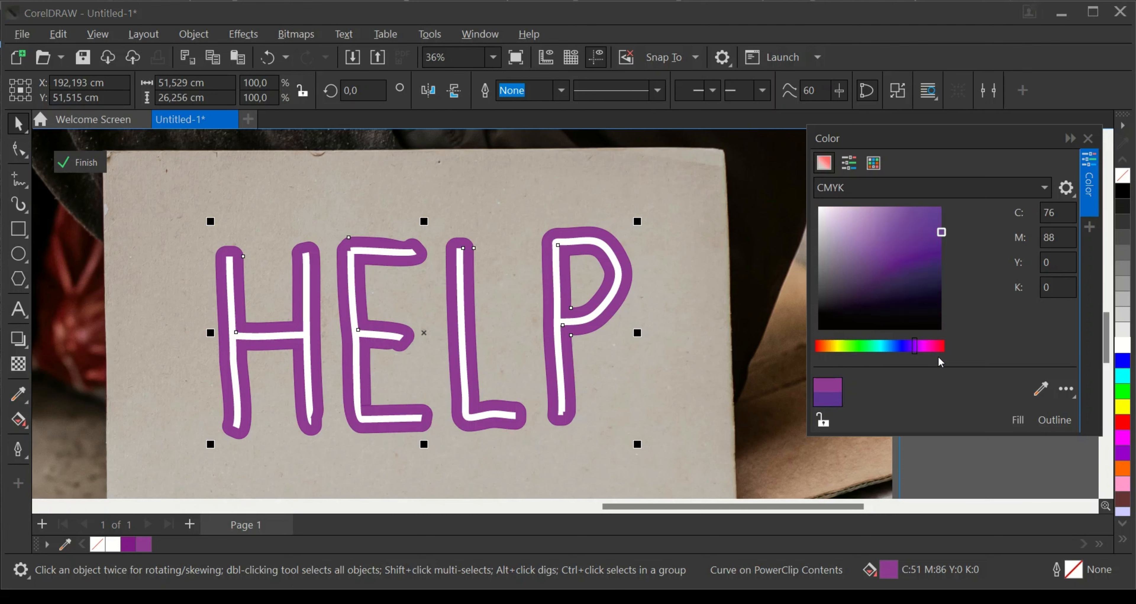
left_click(926, 346)
left_click(1017, 420)
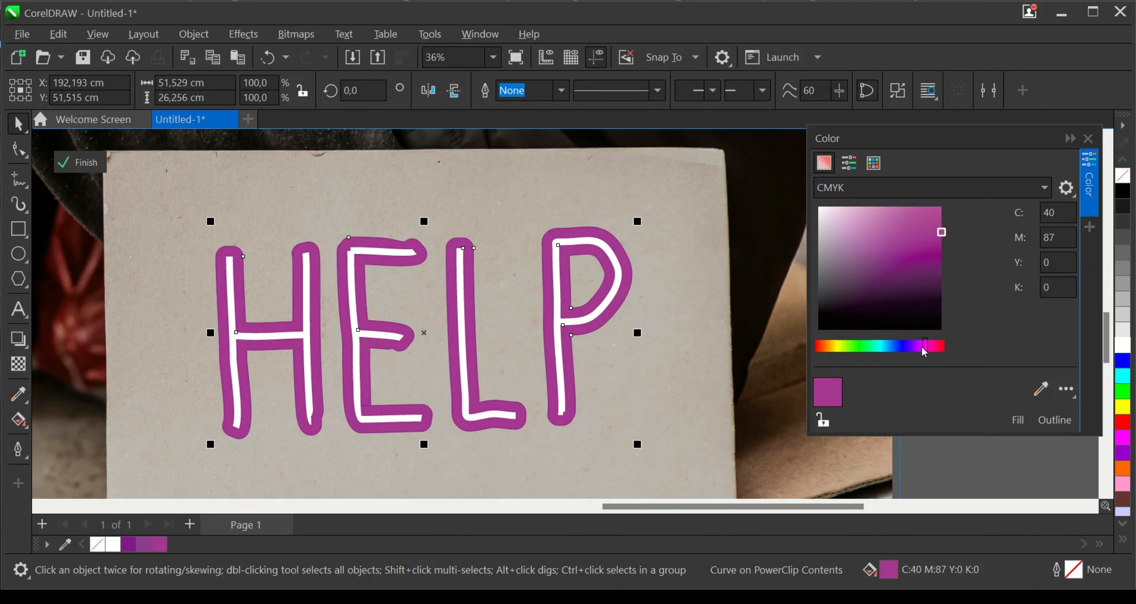
left_click(1017, 419)
scroll(360, 302, "down", 1)
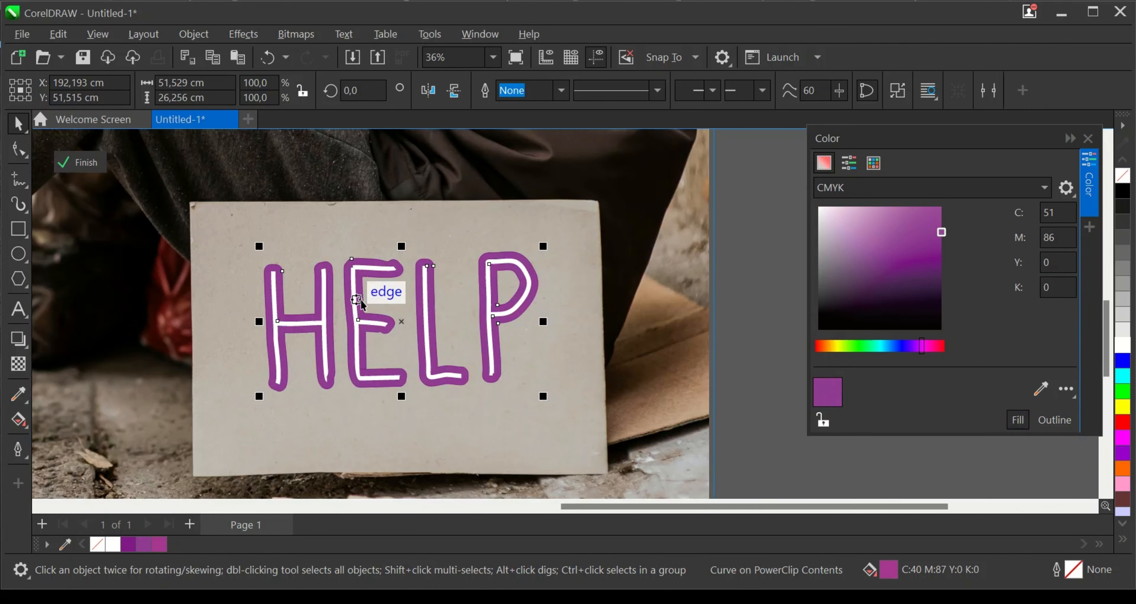
scroll(498, 433, "up", 2)
- Switch the color model to RGB and fill the HELP border with bright magenta #FF00EE
left_click_drag(925, 249, 936, 216)
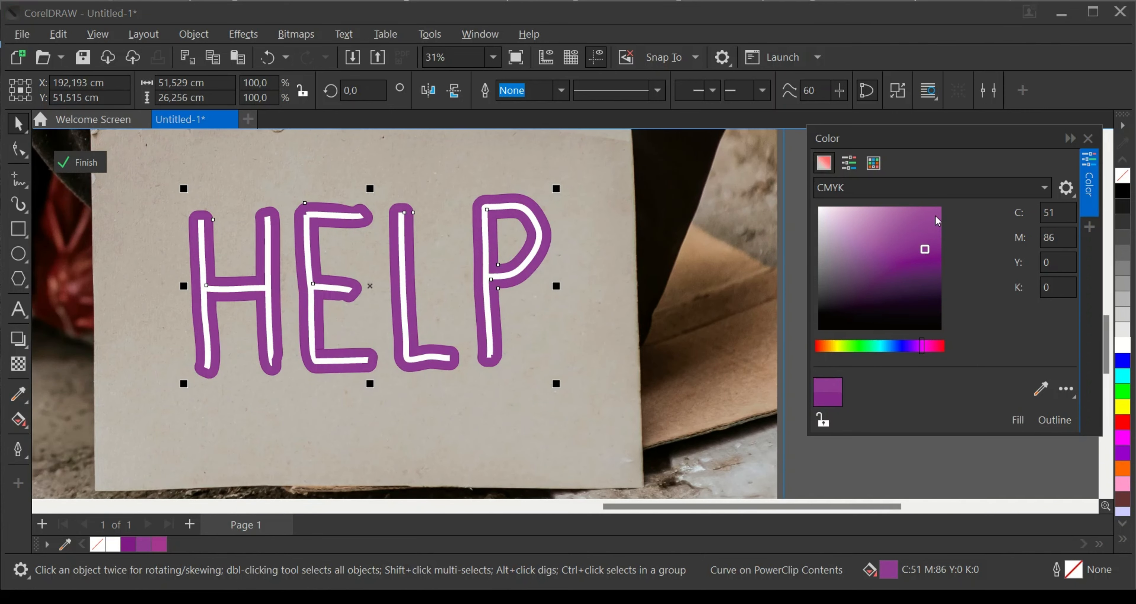
left_click(915, 189)
left_click(849, 234)
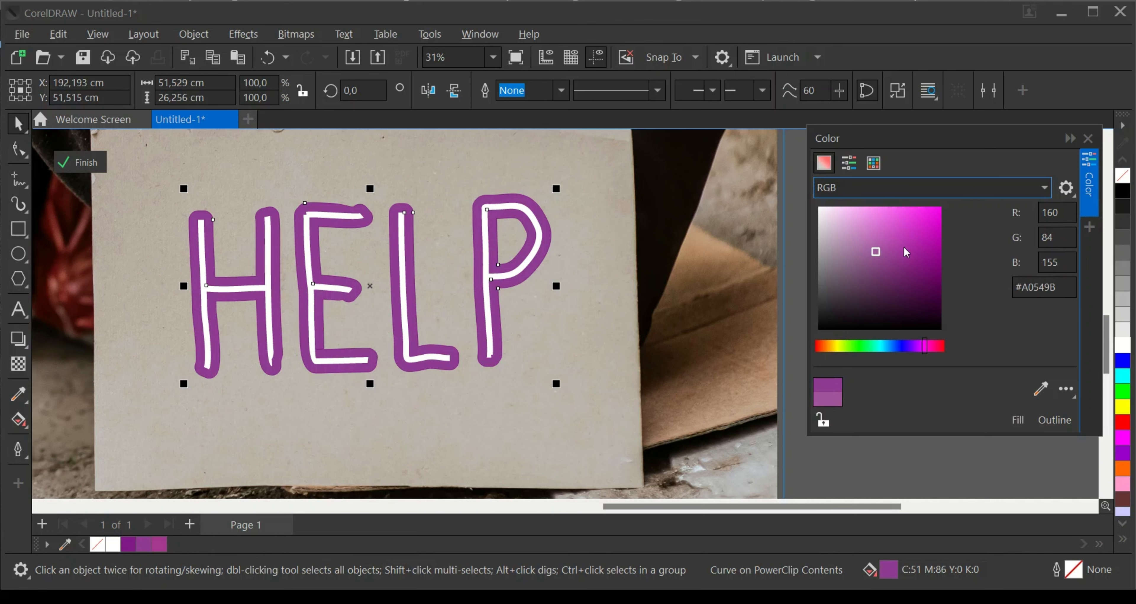
left_click_drag(906, 253, 941, 207)
left_click(1017, 419)
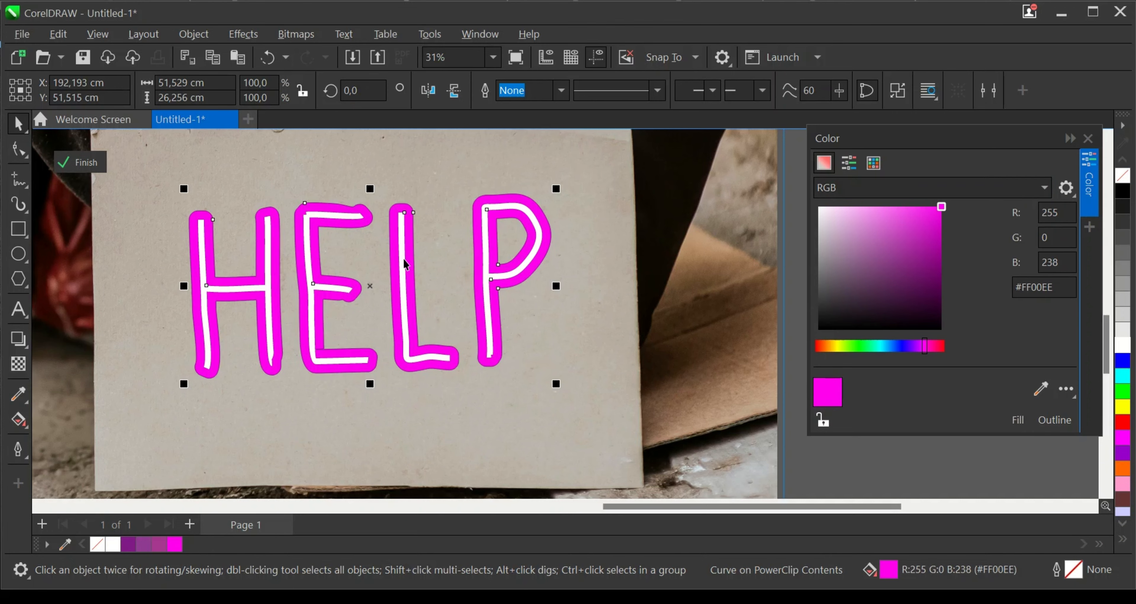
- Copy the magenta HELP border to the clipboard
scroll(404, 262, "up", 2)
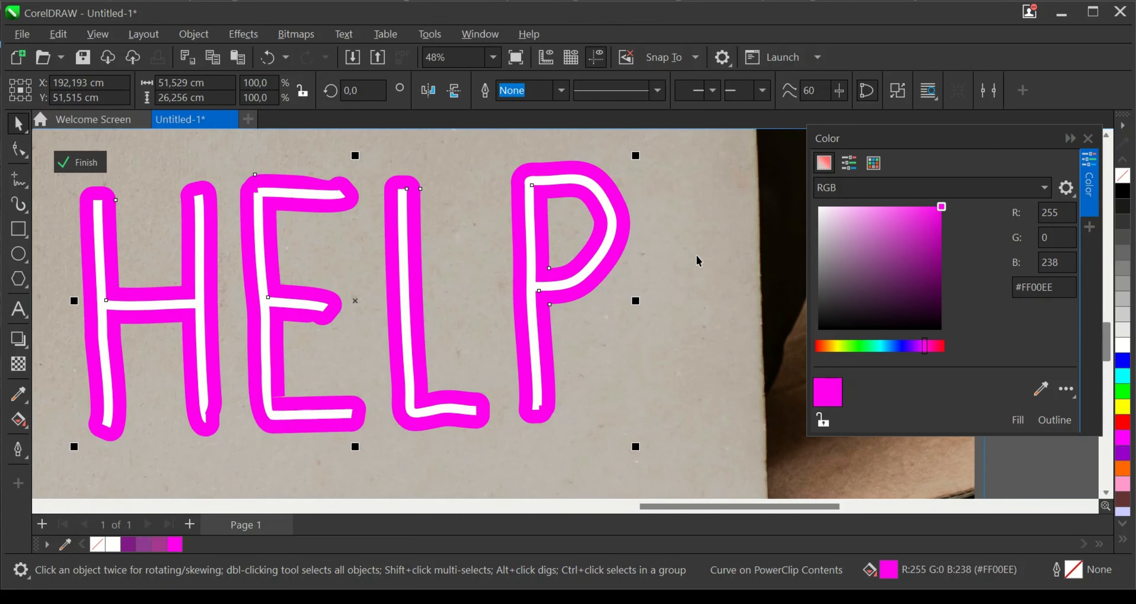
scroll(536, 328, "down", 1)
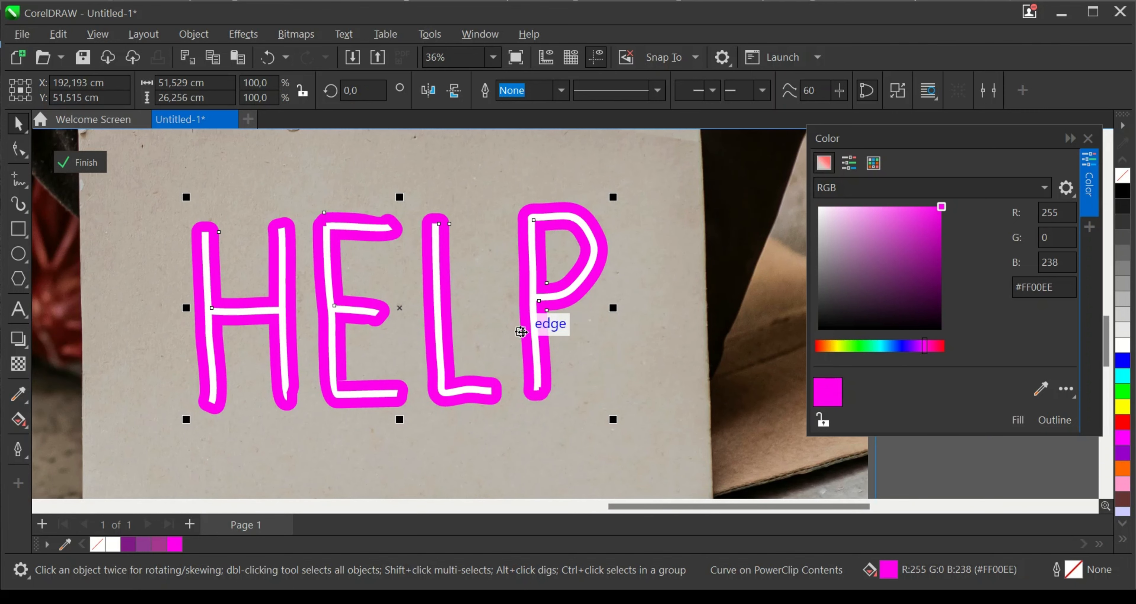
scroll(520, 313, "up", 1)
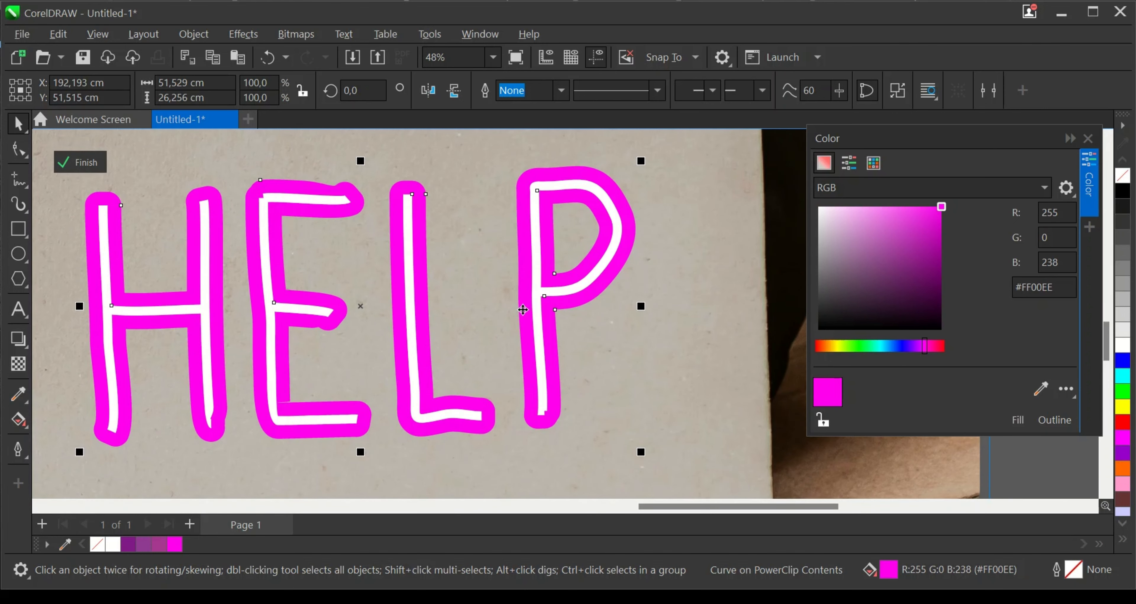
right_click(522, 309)
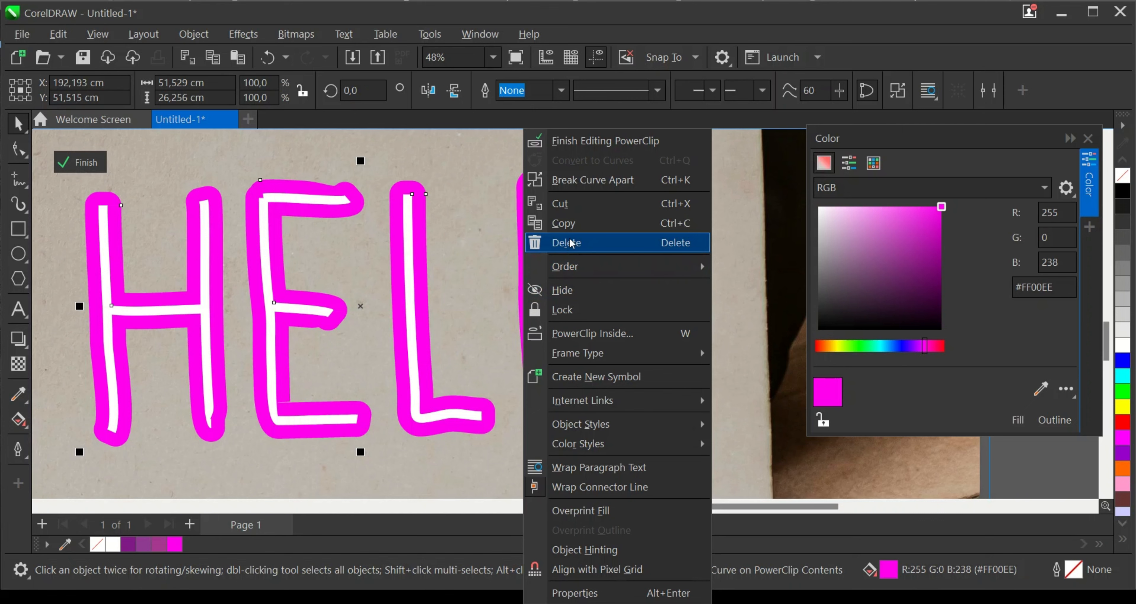
left_click(581, 223)
- Apply a Gaussian Blur with a radius of 124.2 pixels to the magenta HELP border
scroll(590, 313, "down", 1)
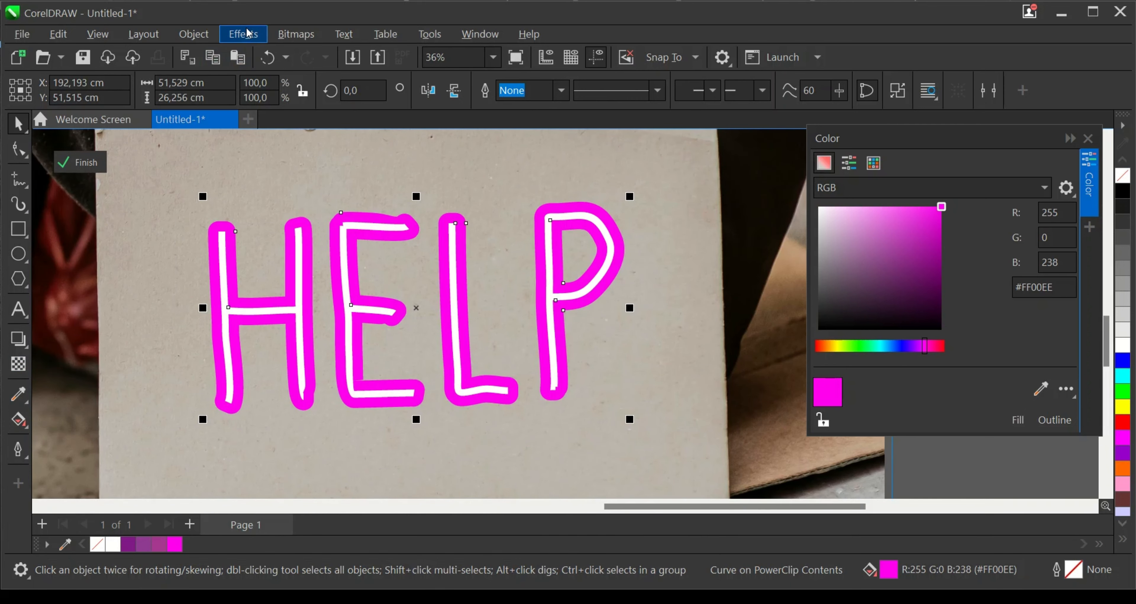
left_click(243, 34)
mouse_move(287, 138)
left_click(410, 157)
left_click(578, 285)
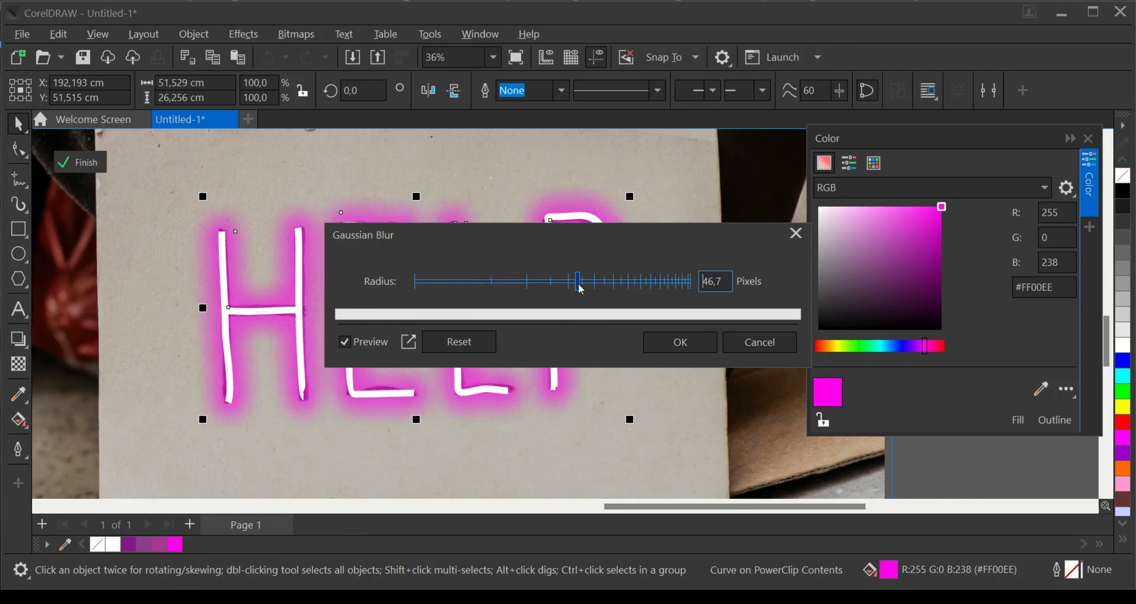
left_click(638, 284)
left_click(628, 283)
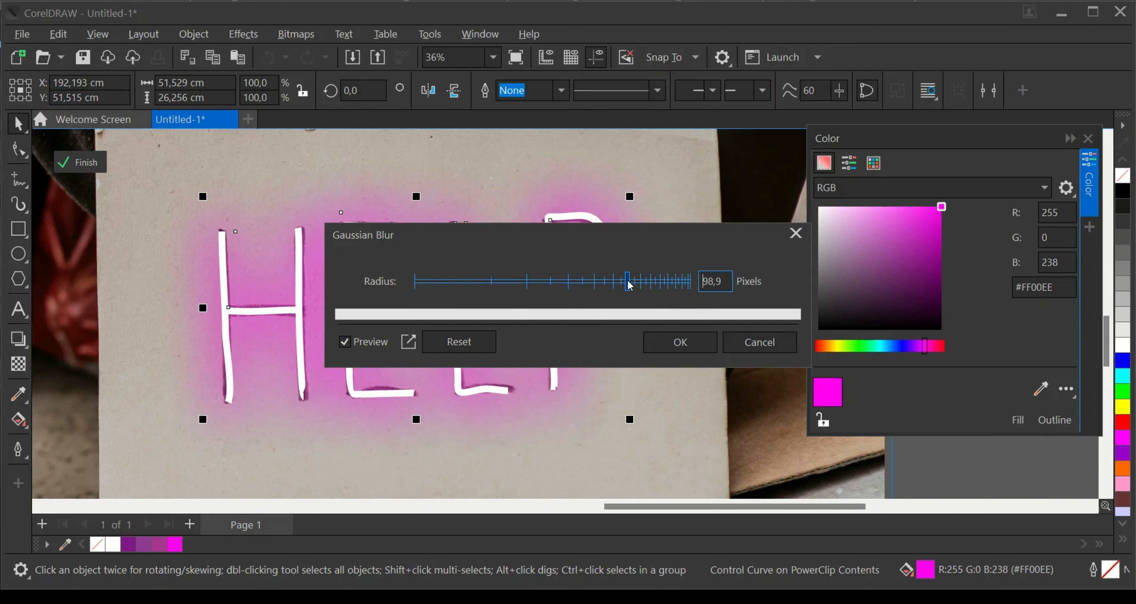
left_click(643, 281)
left_click(631, 282)
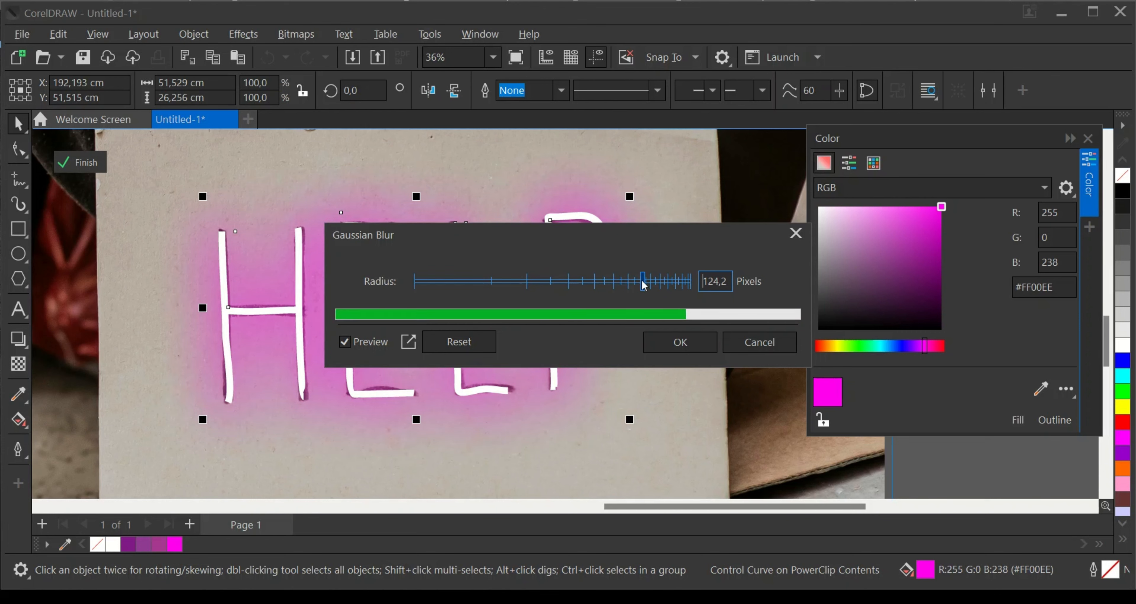
left_click(679, 342)
- Deselect the blurred glow and paste the copied sharp magenta HELP border over it
scroll(500, 308, "down", 2)
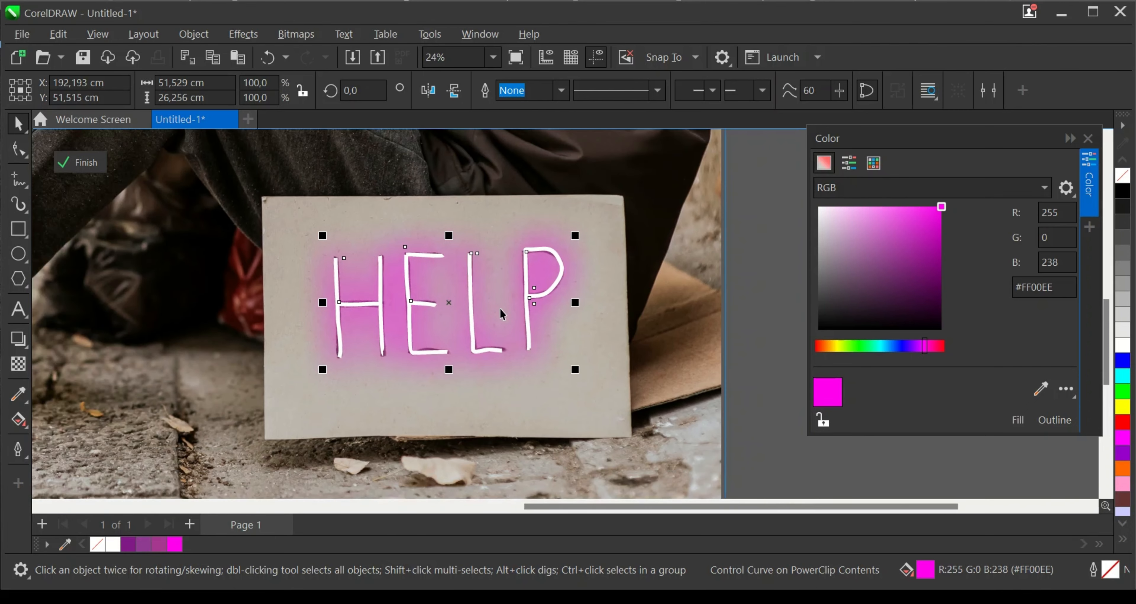
scroll(505, 311, "up", 2)
left_click(615, 353)
right_click(650, 369)
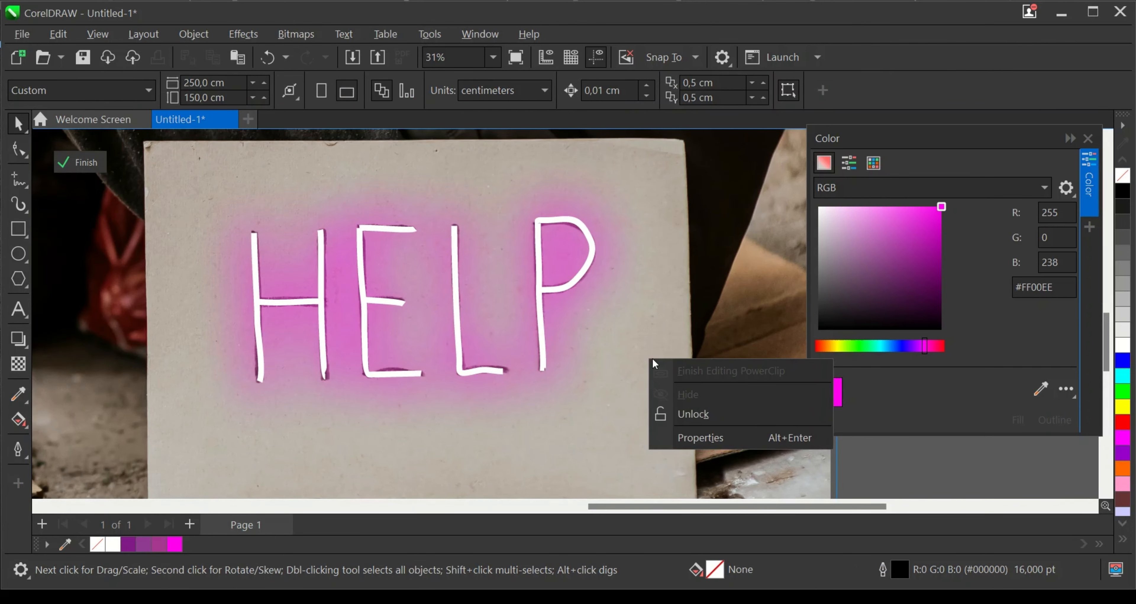
left_click(641, 306)
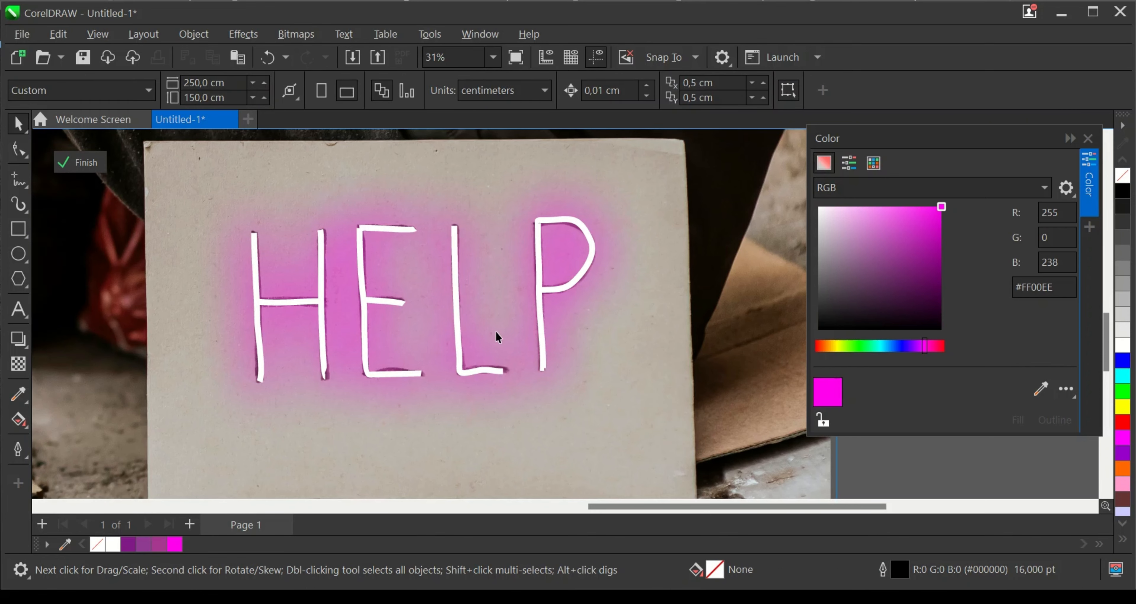
scroll(496, 331, "down", 2)
right_click(734, 349)
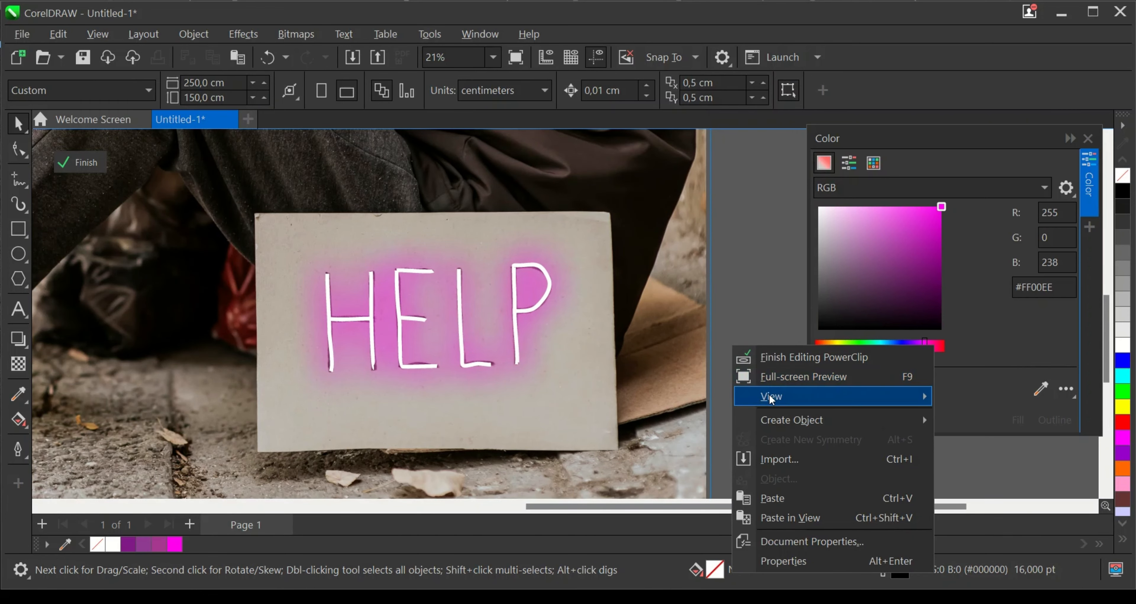
mouse_move(769, 423)
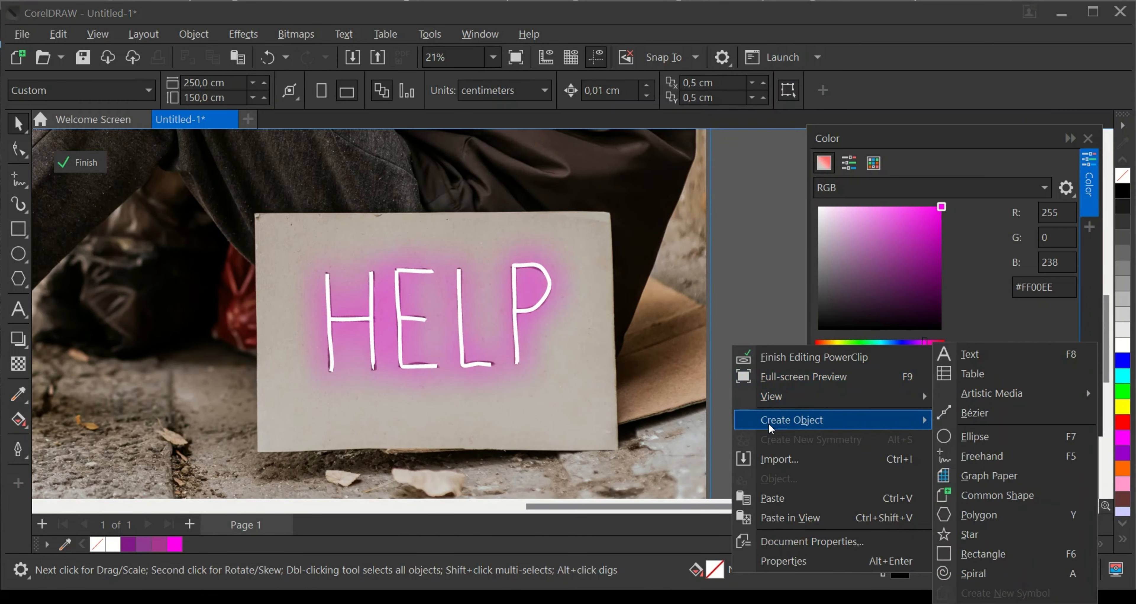
left_click(788, 499)
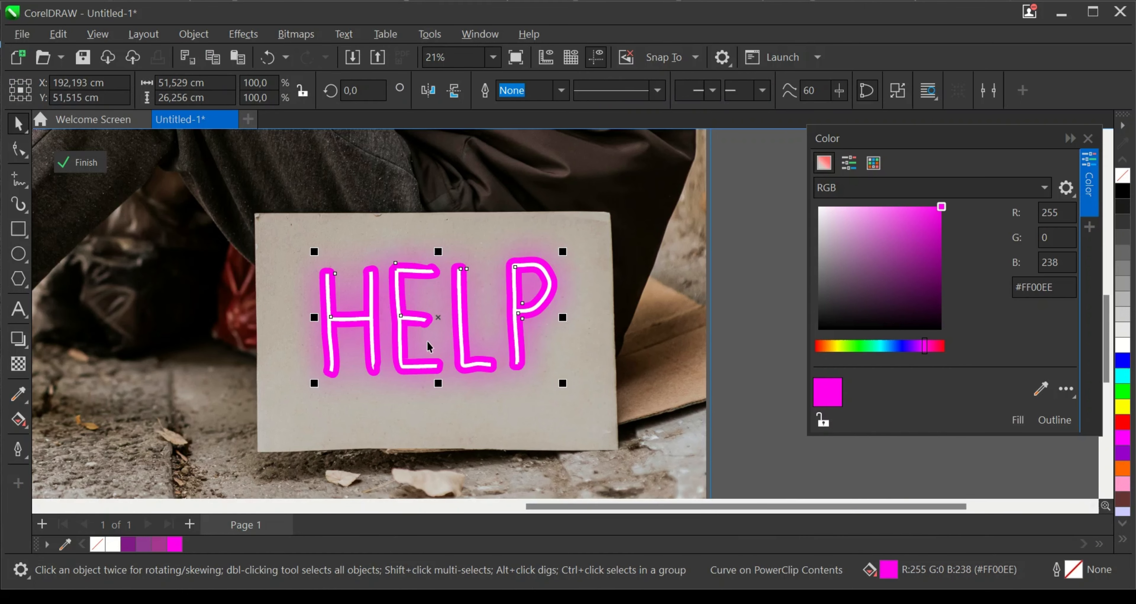
scroll(426, 341, "up", 2)
scroll(441, 322, "up", 2)
scroll(489, 294, "down", 1)
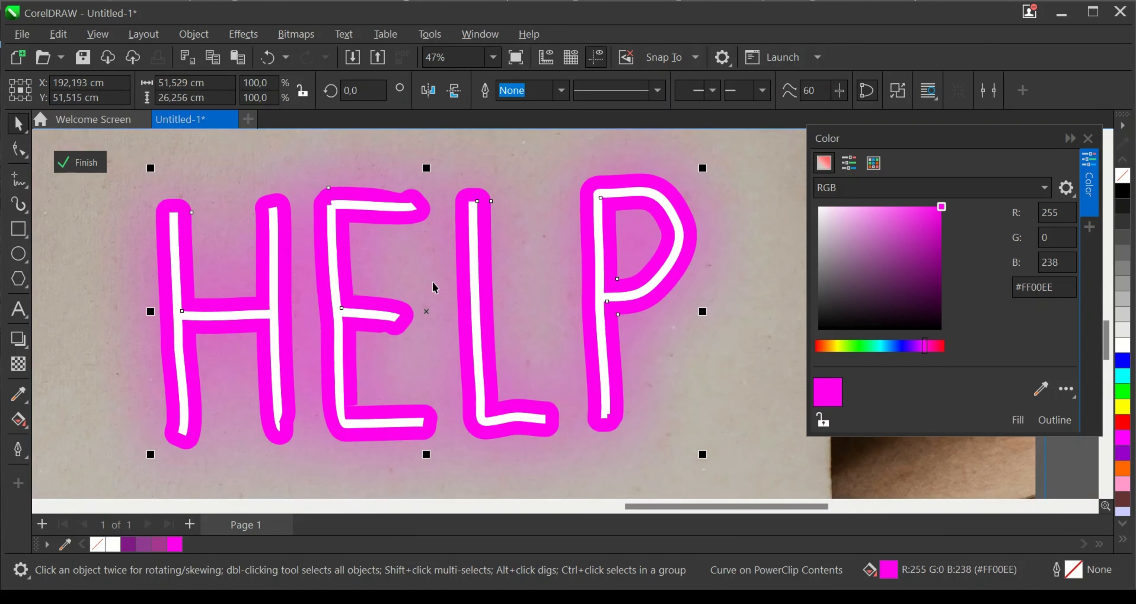
scroll(449, 299, "down", 2)
scroll(474, 303, "up", 1)
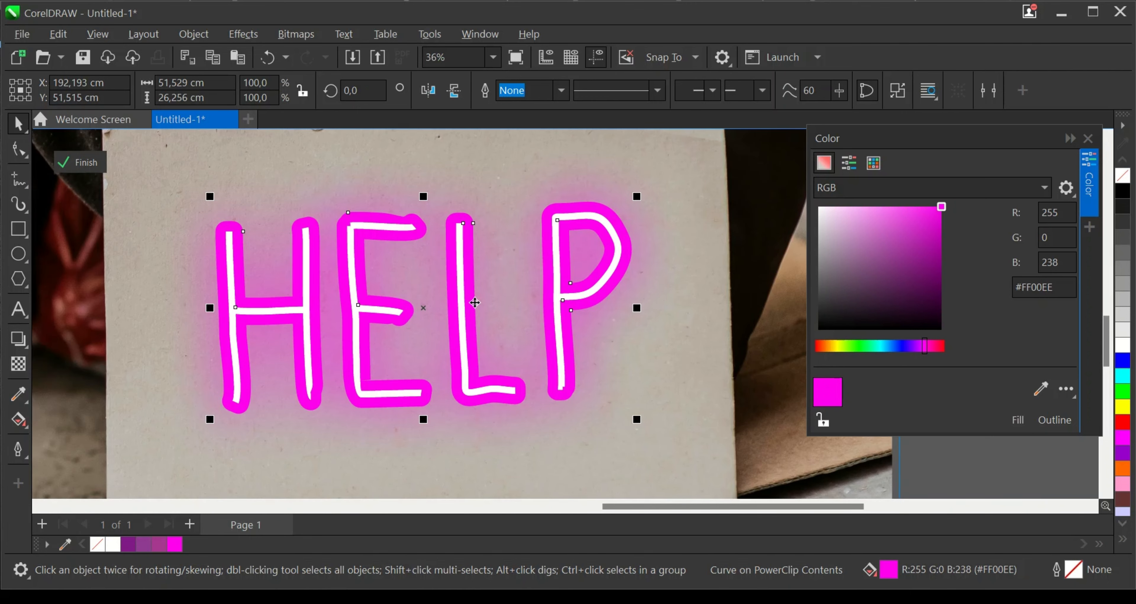
scroll(474, 303, "up", 1)
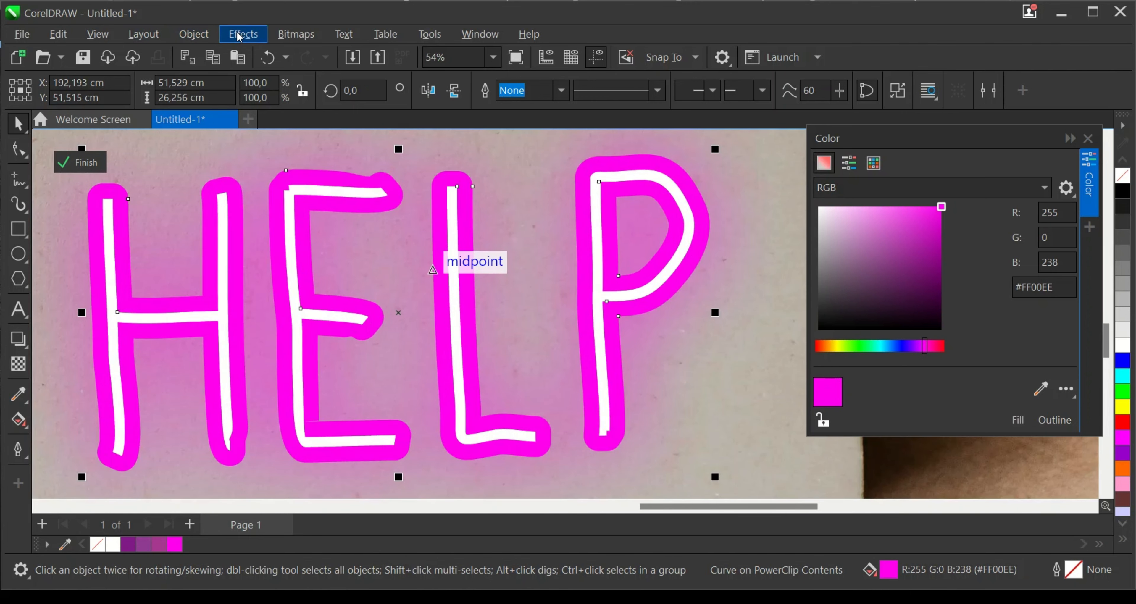
left_click(238, 37)
mouse_move(277, 146)
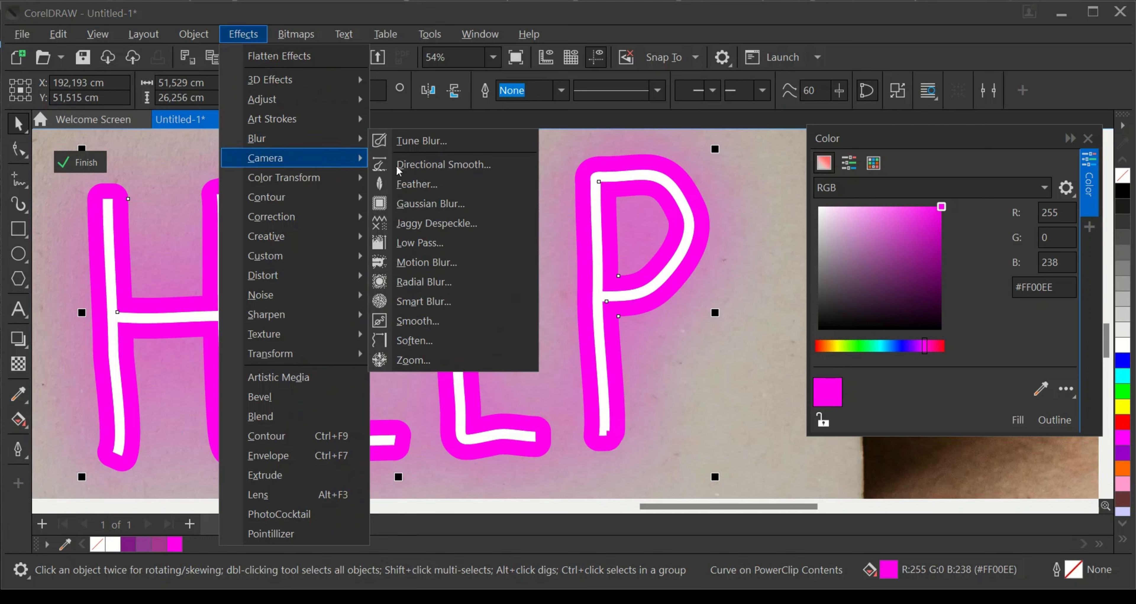
left_click(450, 184)
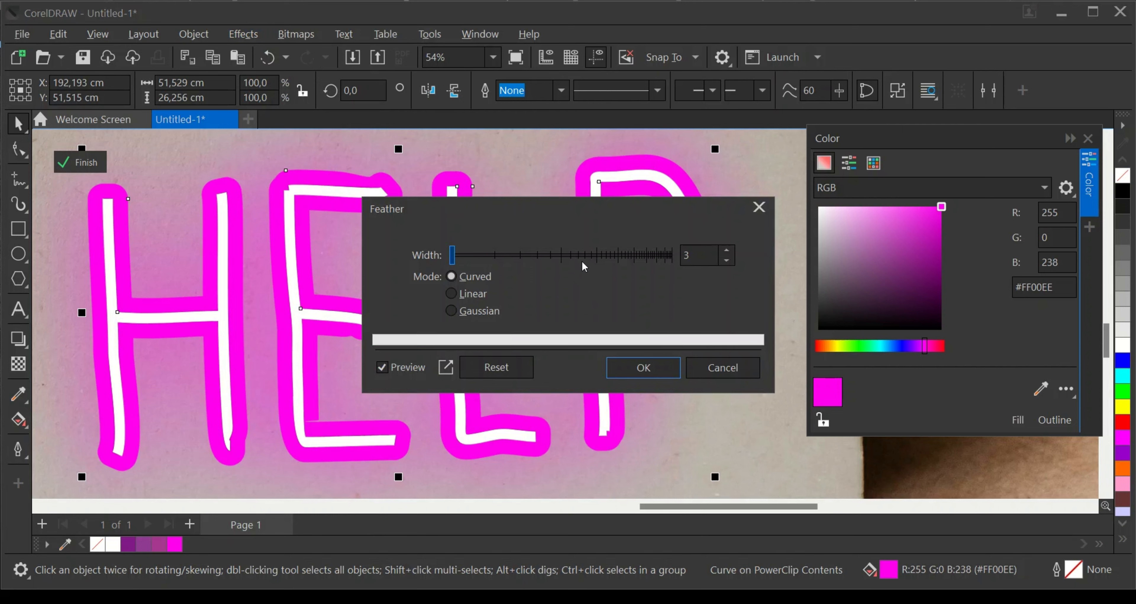
left_click_drag(582, 261, 565, 263)
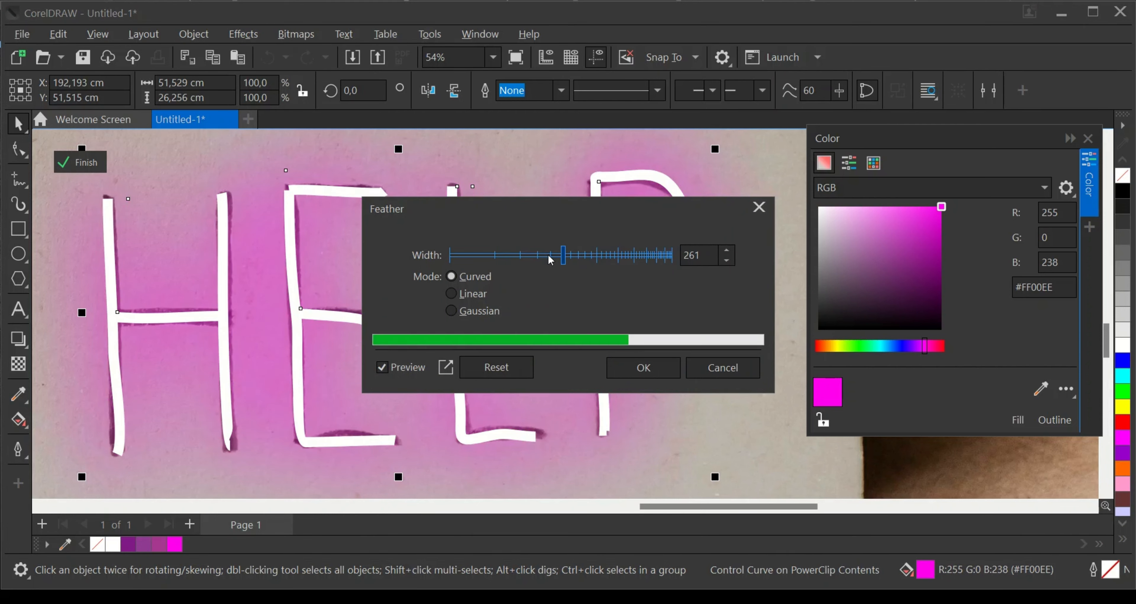
left_click(539, 255)
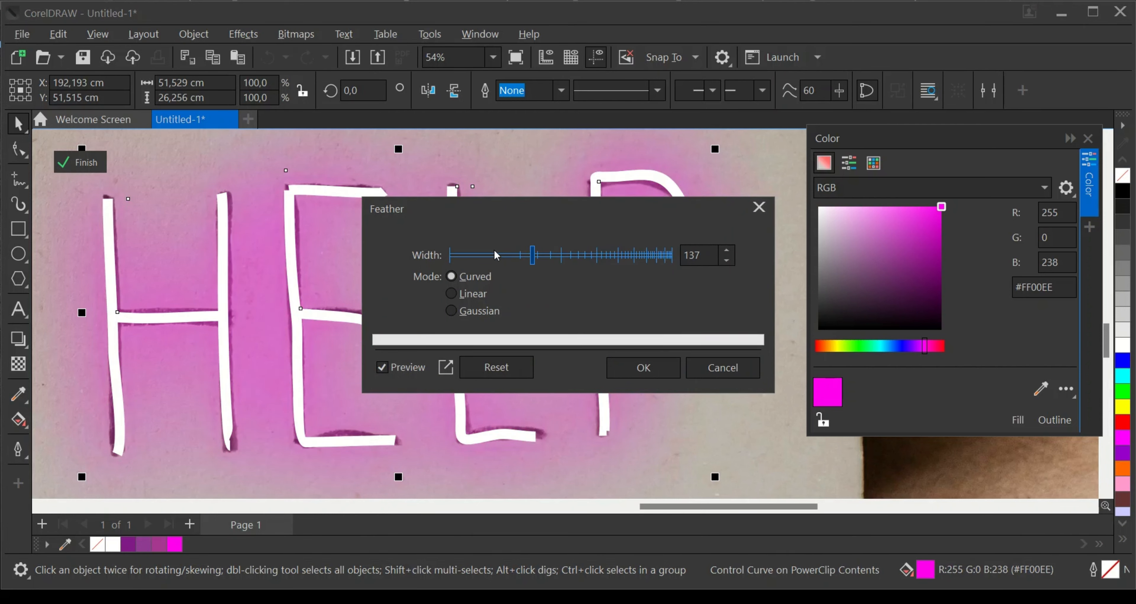
left_click(479, 255)
left_click(477, 256)
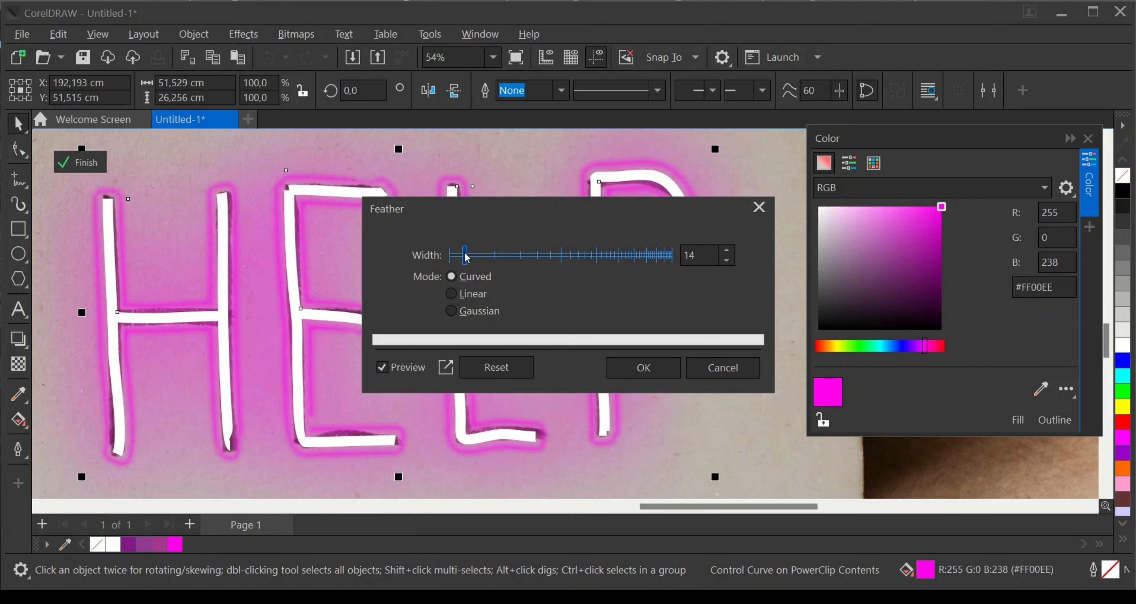
left_click_drag(474, 257, 486, 257)
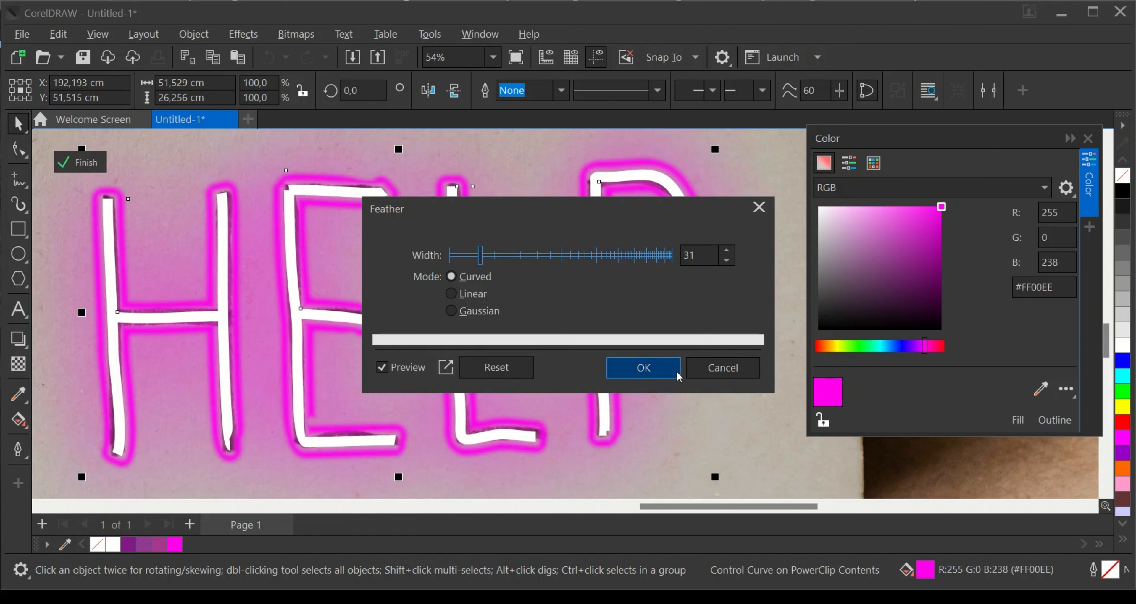
left_click(715, 373)
- Apply a Gaussian Blur with a radius of 34.6 pixels to the pasted magenta HELP border
left_click(243, 34)
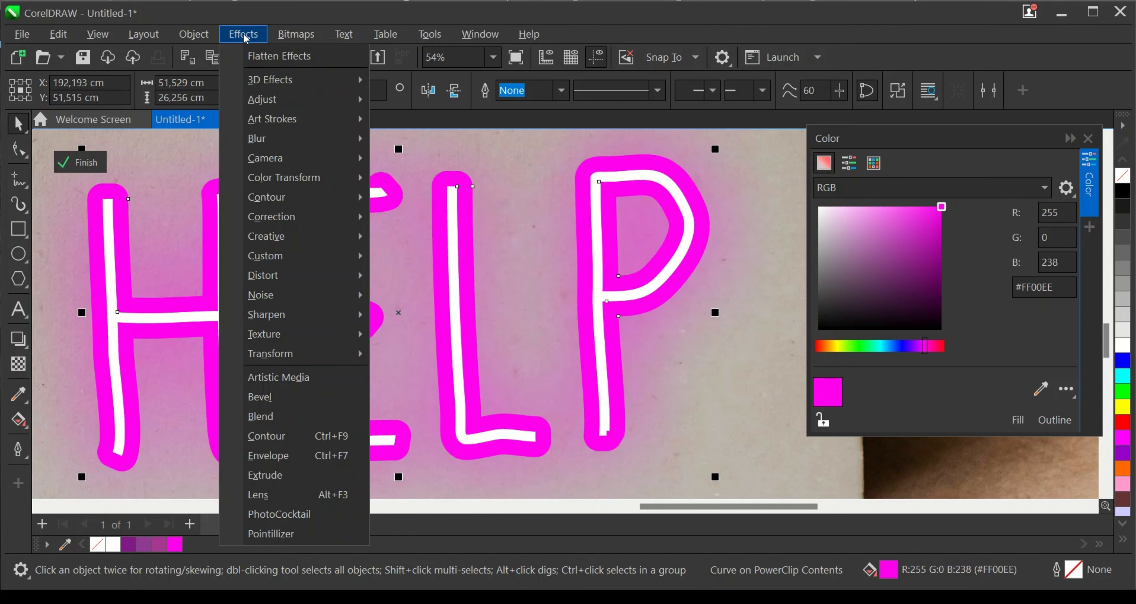
mouse_move(285, 144)
left_click(414, 203)
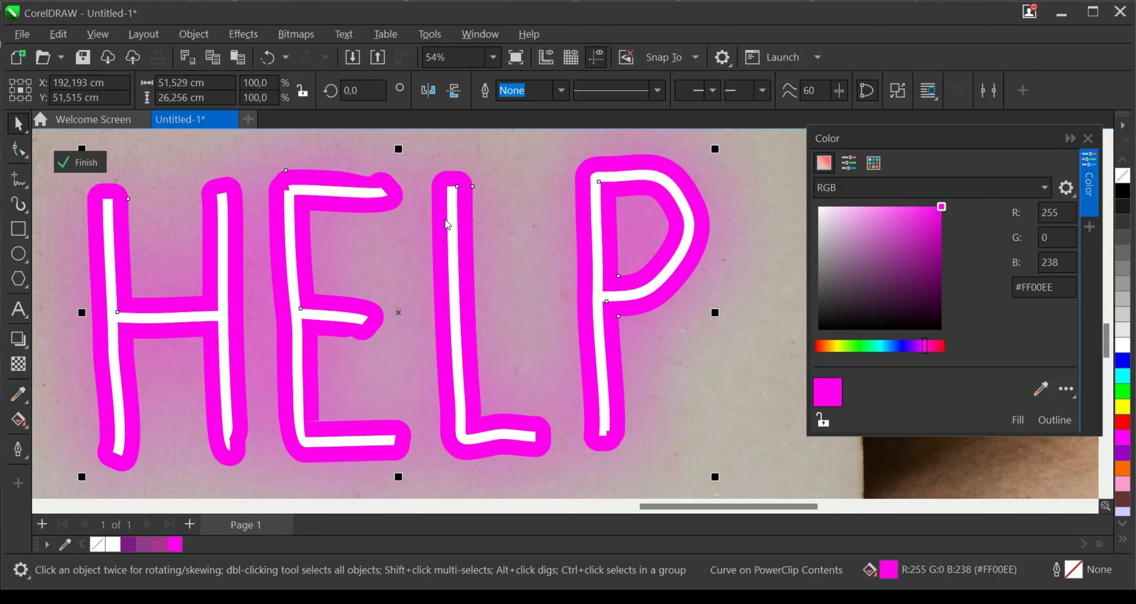
left_click(460, 282)
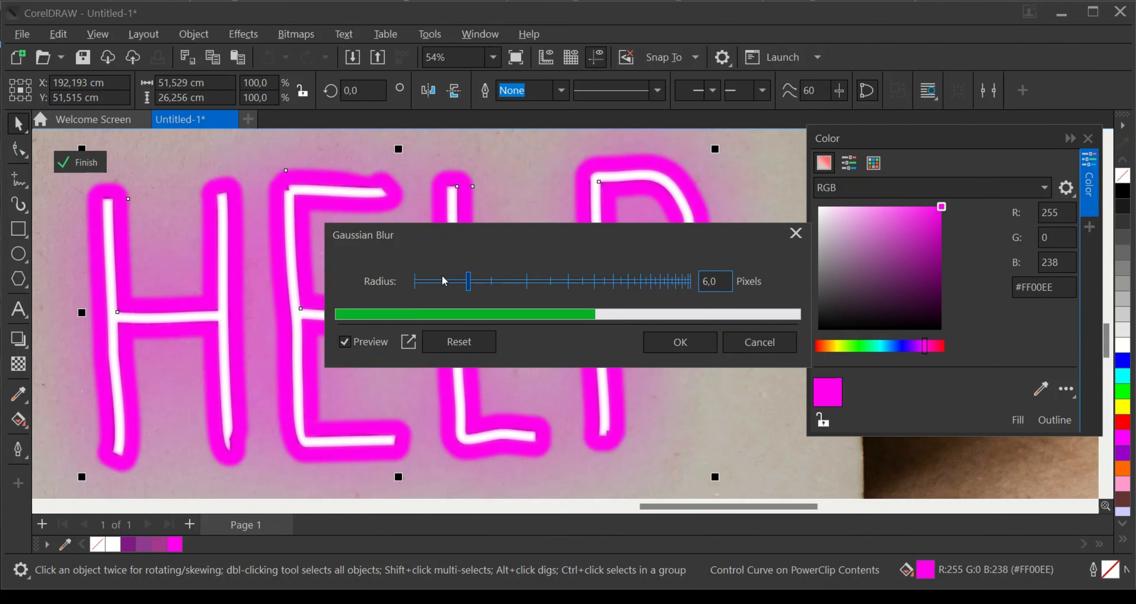
left_click(458, 283)
left_click(491, 284)
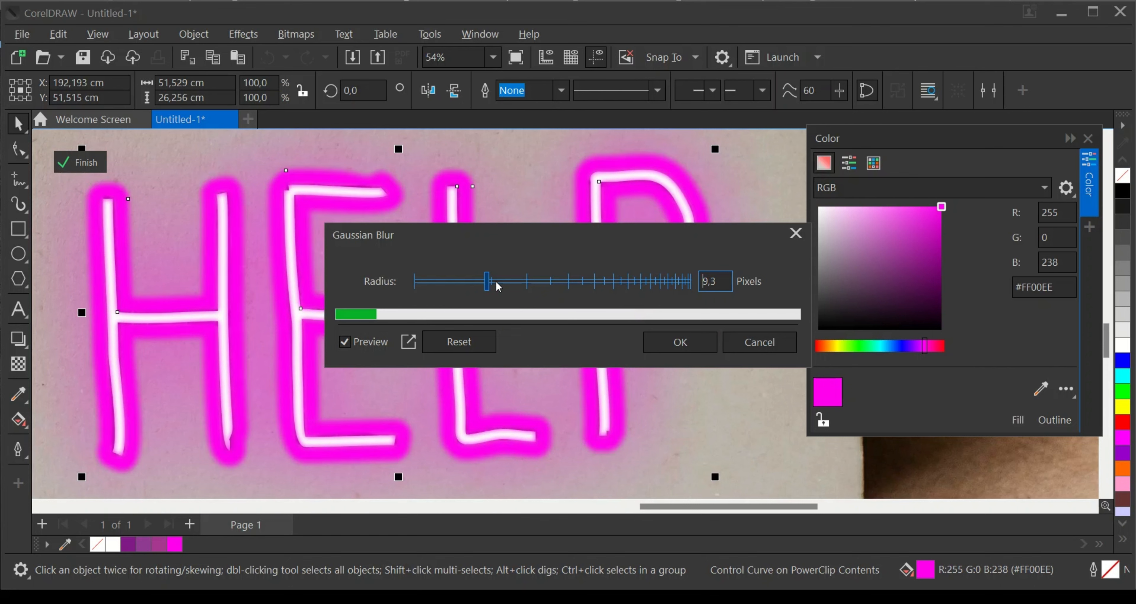
left_click(500, 284)
left_click(516, 284)
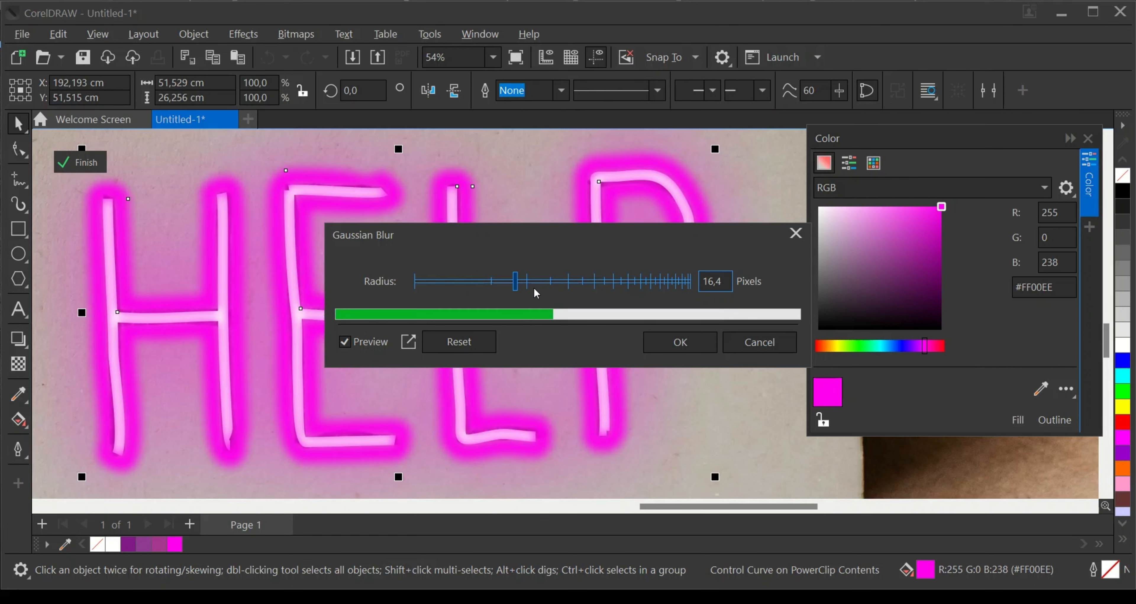
left_click(560, 286)
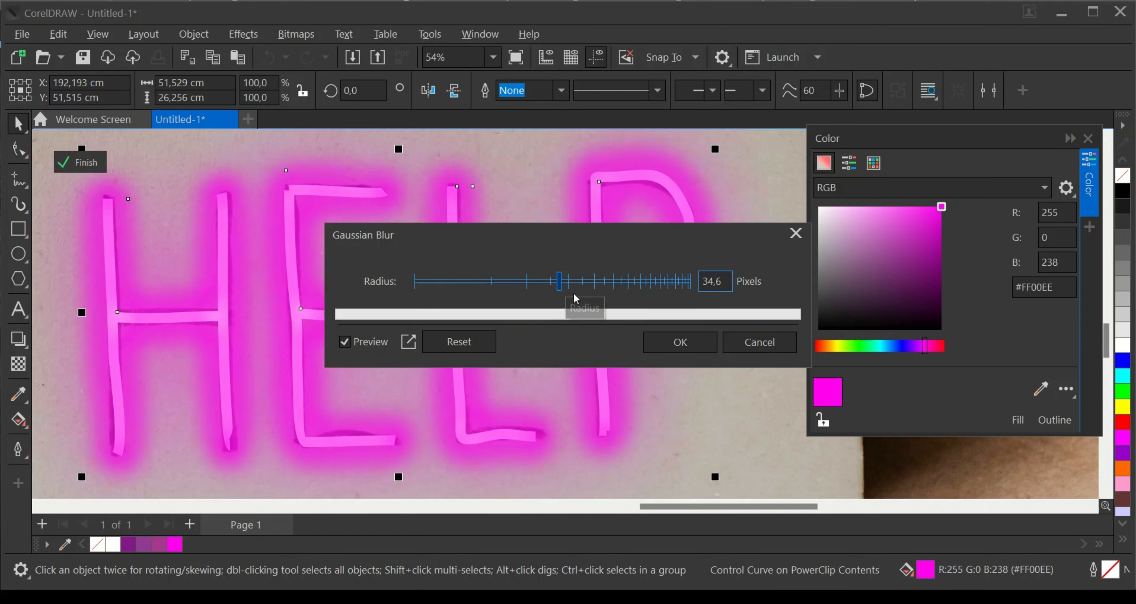
left_click(667, 344)
scroll(524, 312, "down", 3)
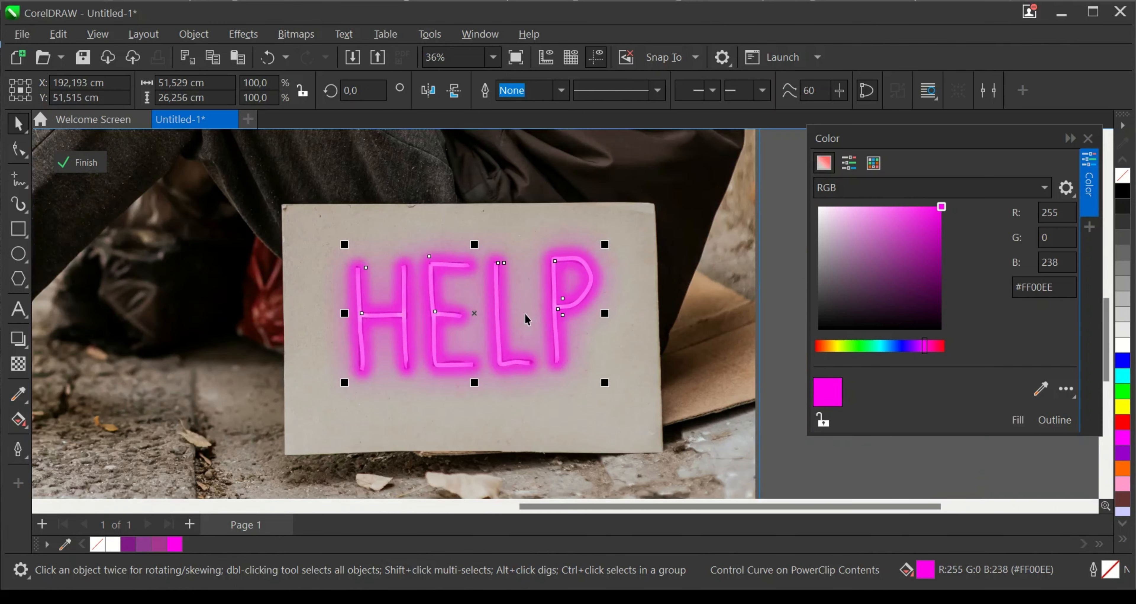
scroll(534, 316, "up", 2)
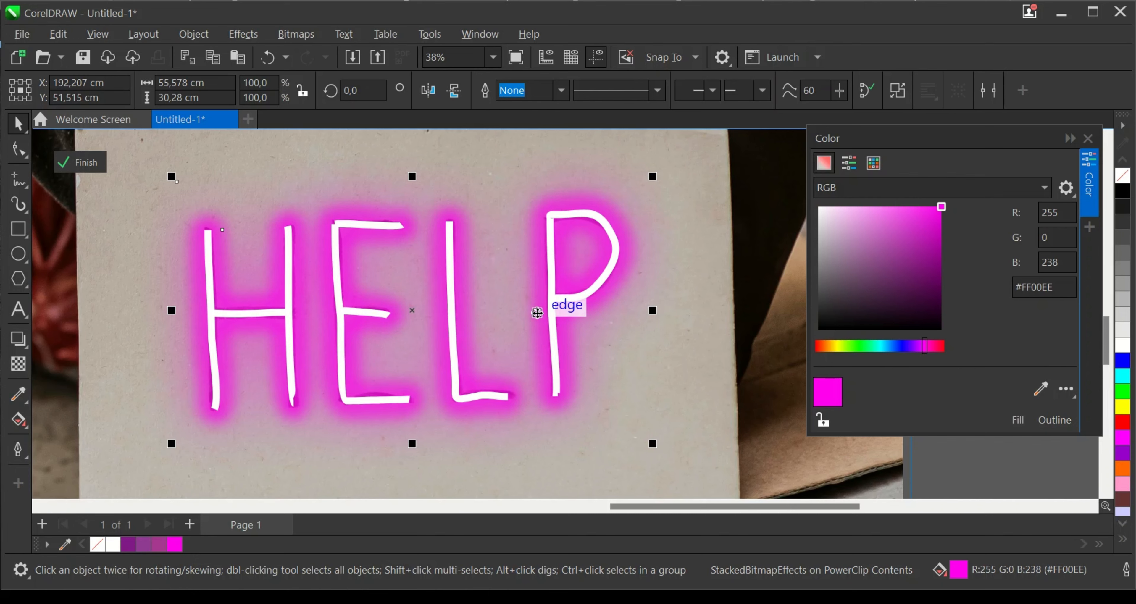
scroll(539, 312, "down", 3)
- Deselect the blurred glow and paste another sharp copy of the magenta HELP border inside the PowerClip
left_click(654, 332)
scroll(578, 350, "up", 1)
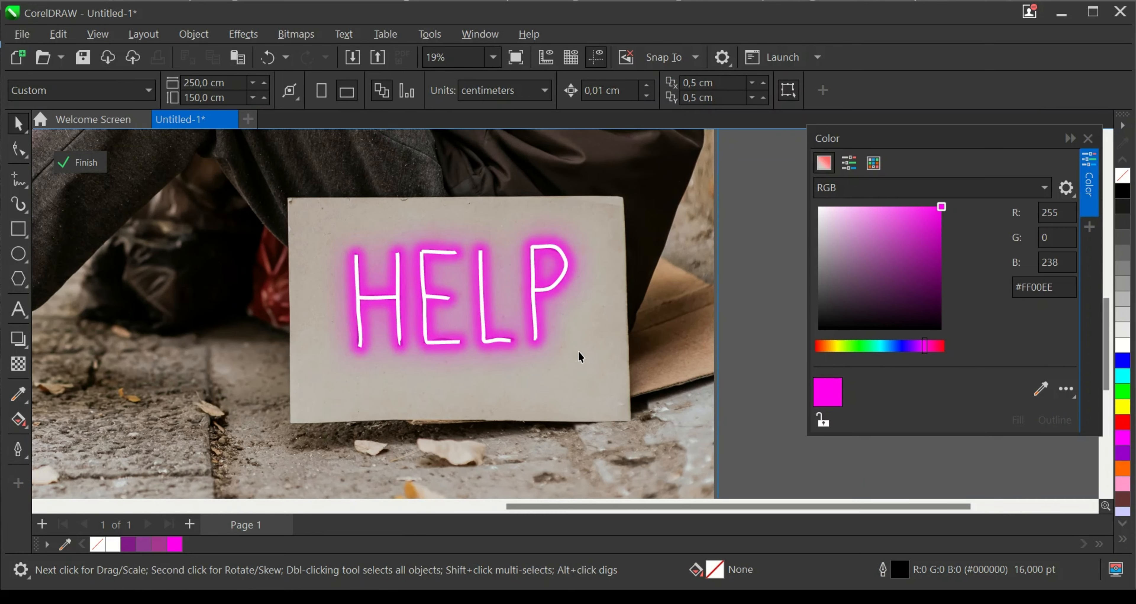
scroll(672, 337, "down", 1)
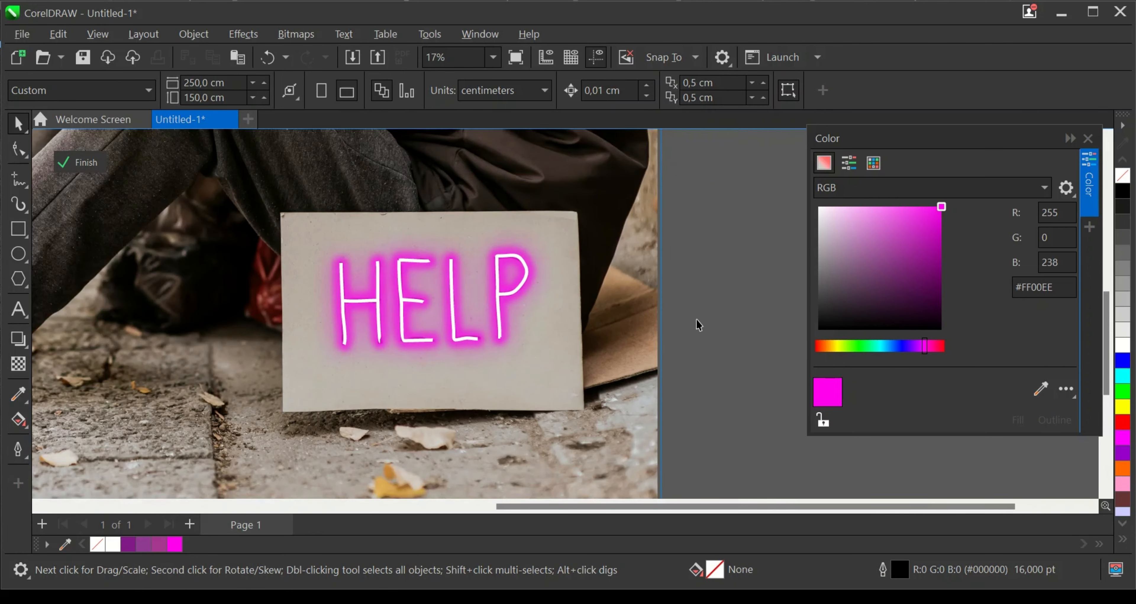
right_click(697, 320)
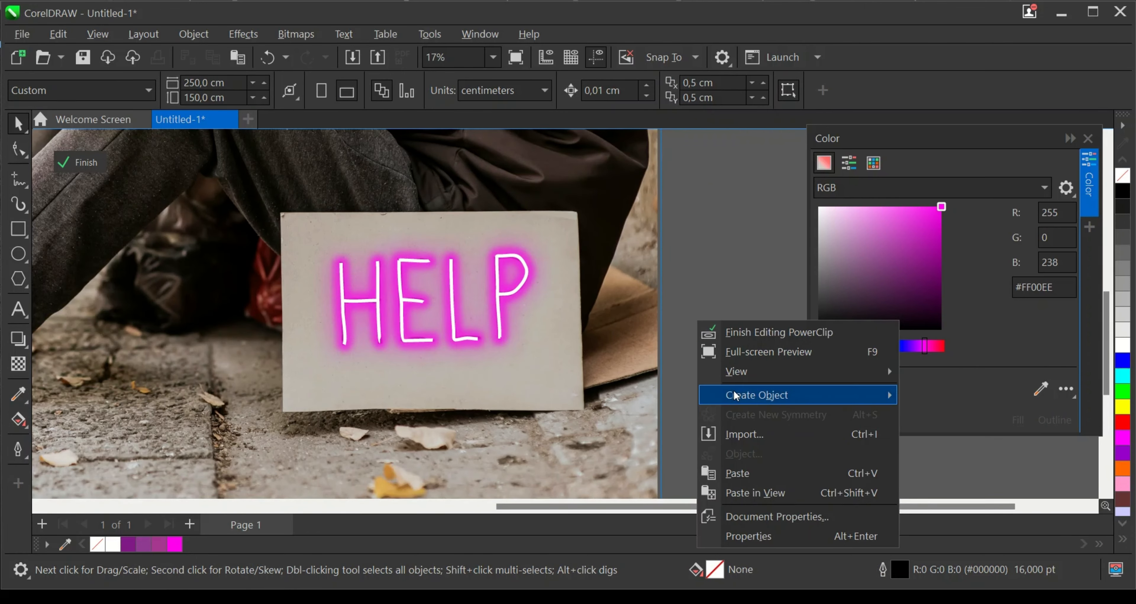
left_click(744, 474)
scroll(471, 310, "up", 1)
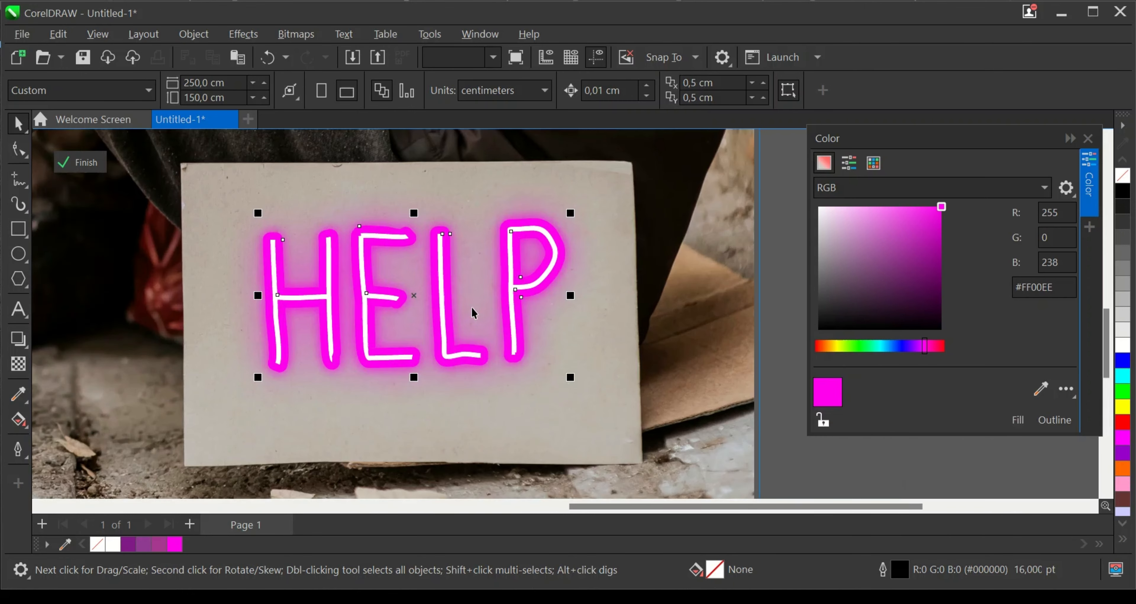
- Apply a Gaussian Blur with a radius of 154.4 pixels to the newly pasted HELP border, and deselect it
left_click(241, 35)
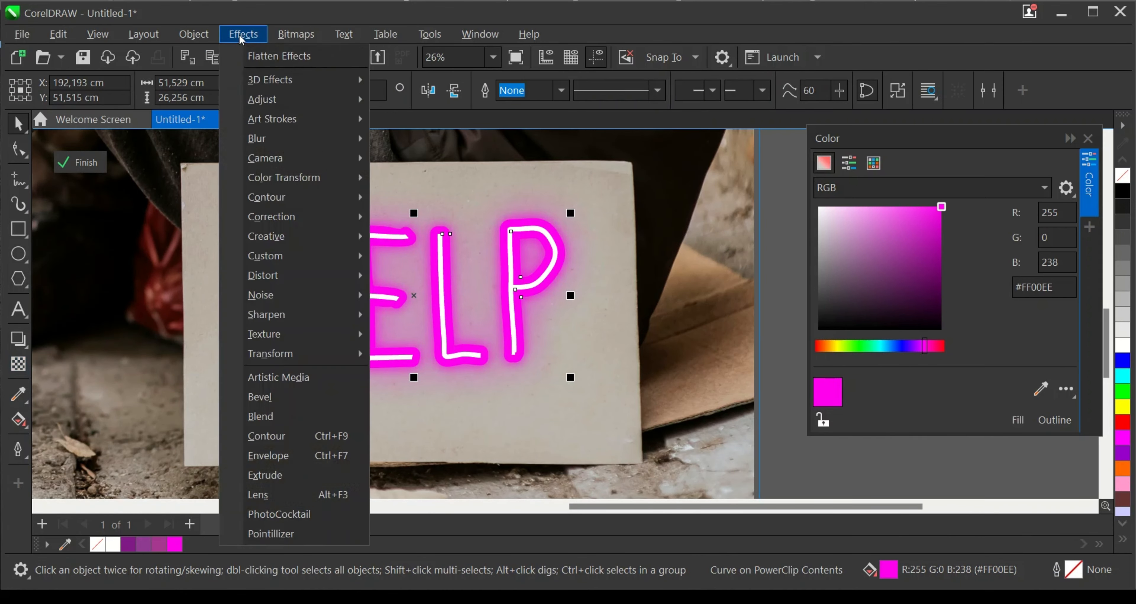
mouse_move(260, 139)
left_click(404, 197)
left_click_drag(463, 281, 658, 279)
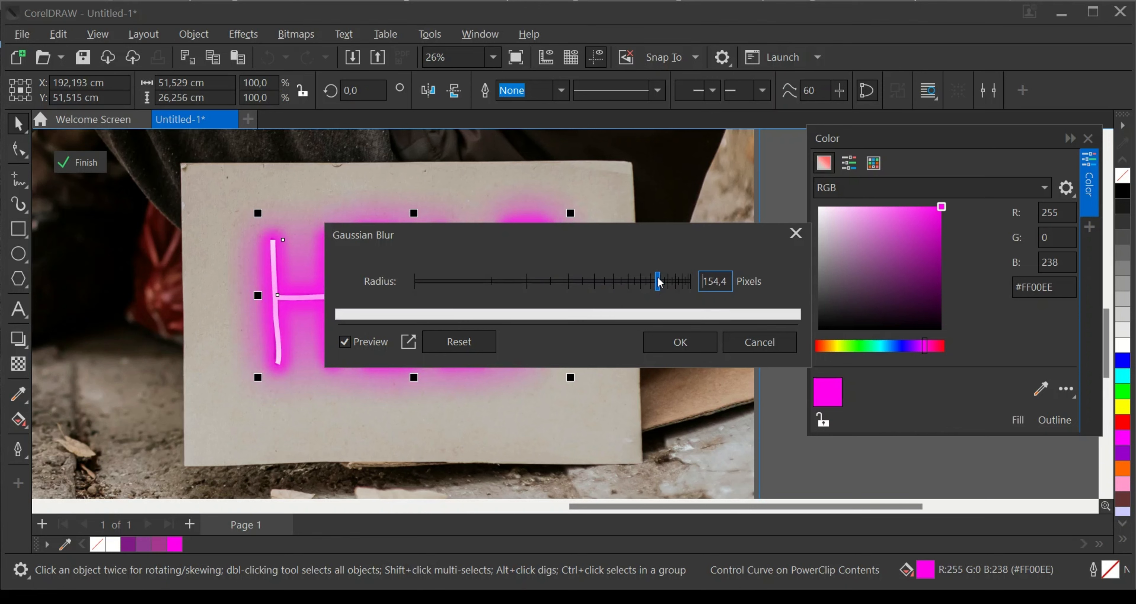
left_click(672, 342)
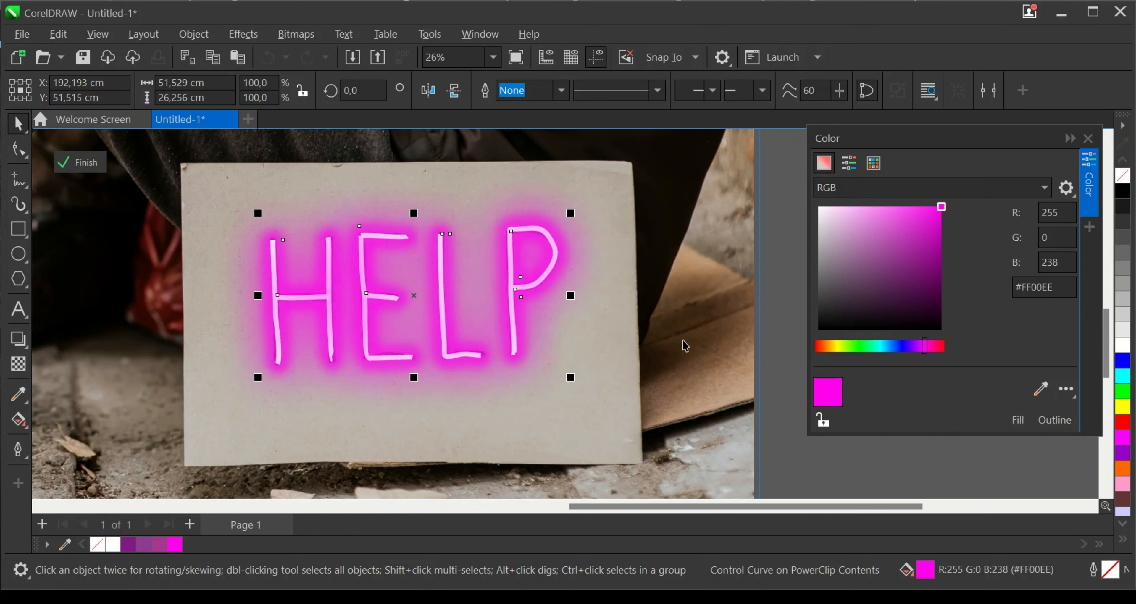
scroll(501, 295, "up", 1)
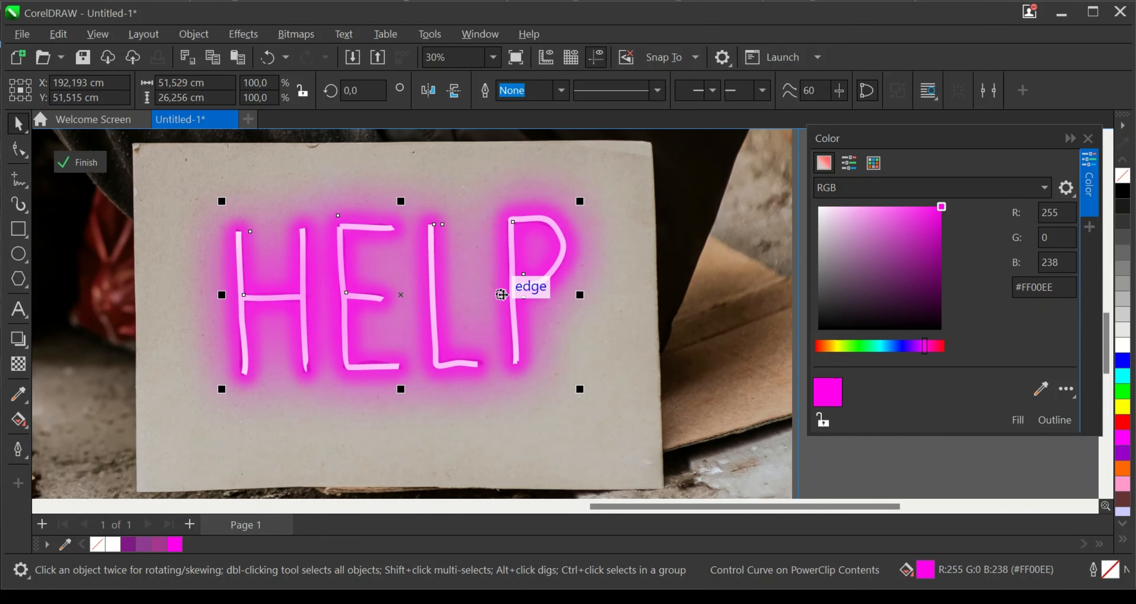
left_click(501, 295)
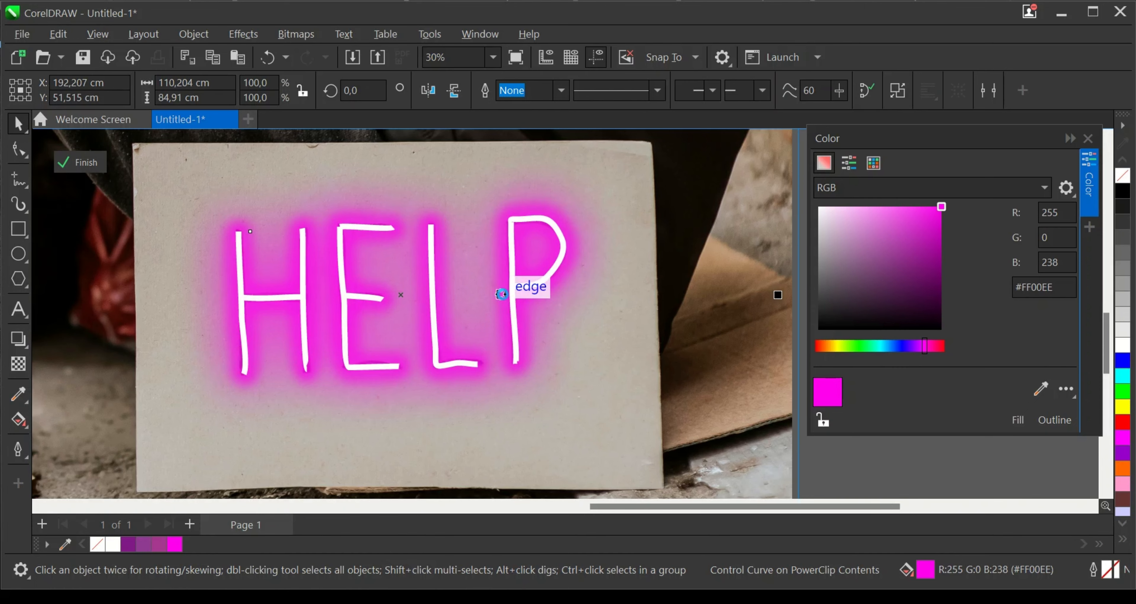
scroll(569, 257, "down", 4)
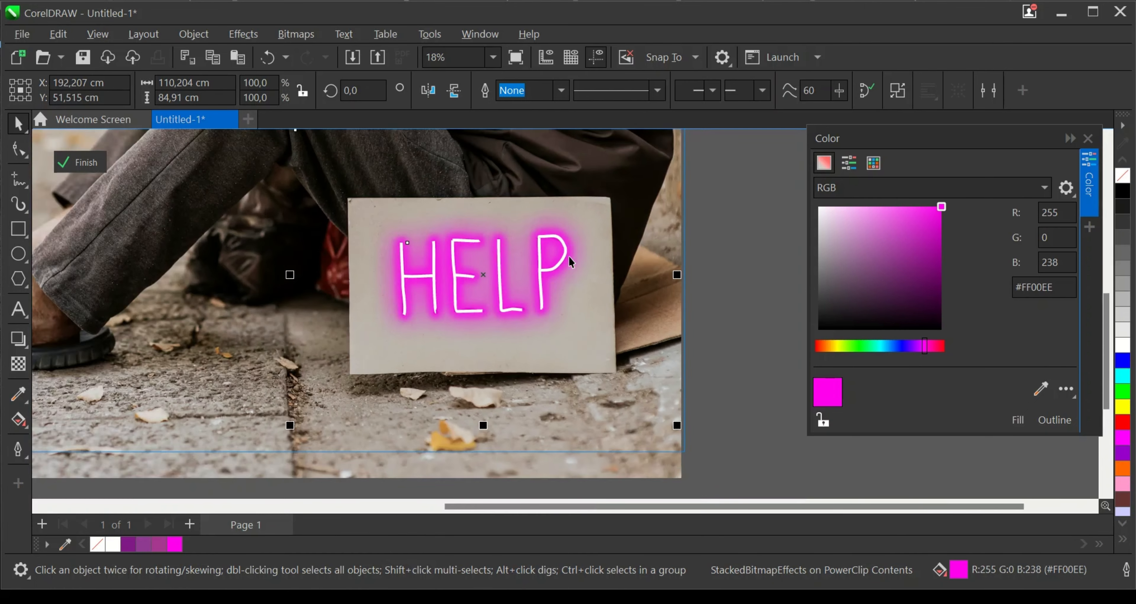
left_click(660, 285)
scroll(485, 424, "down", 3)
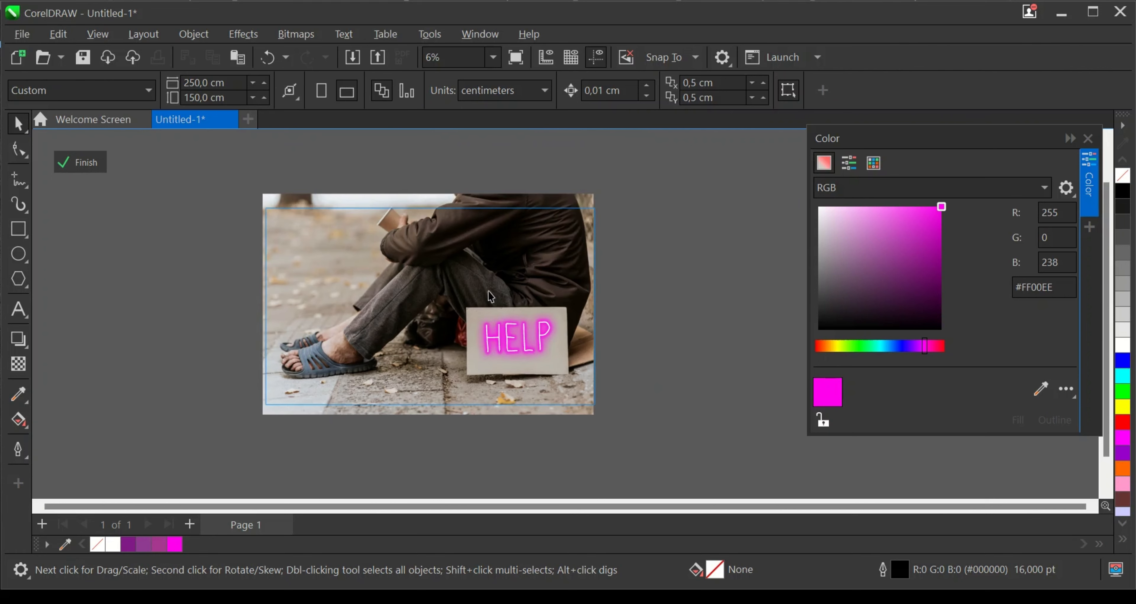
scroll(362, 322, "up", 1)
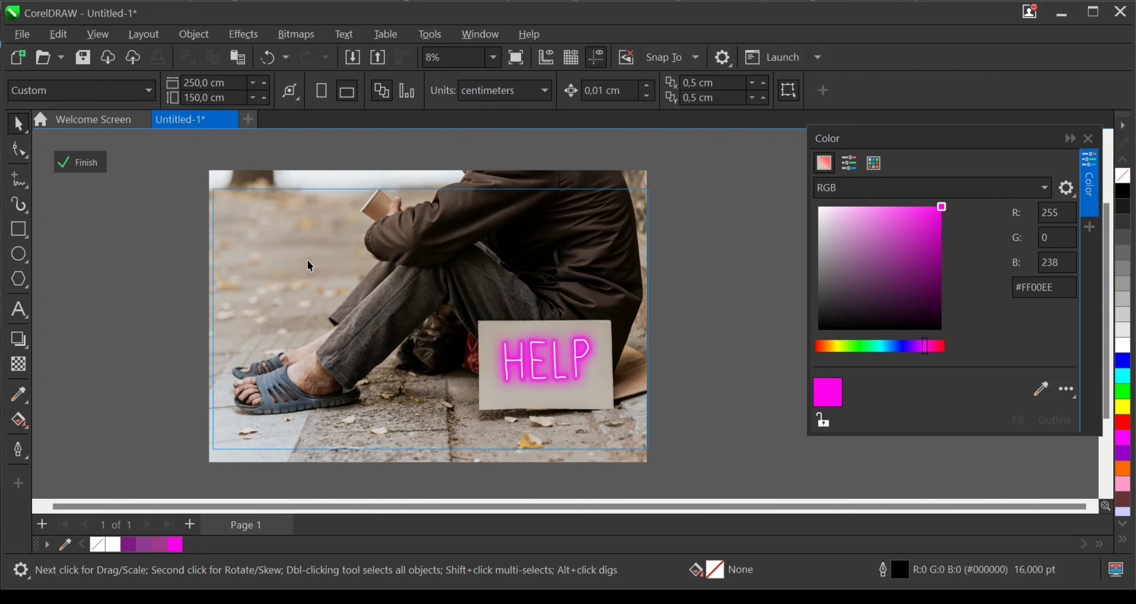
right_click(308, 260)
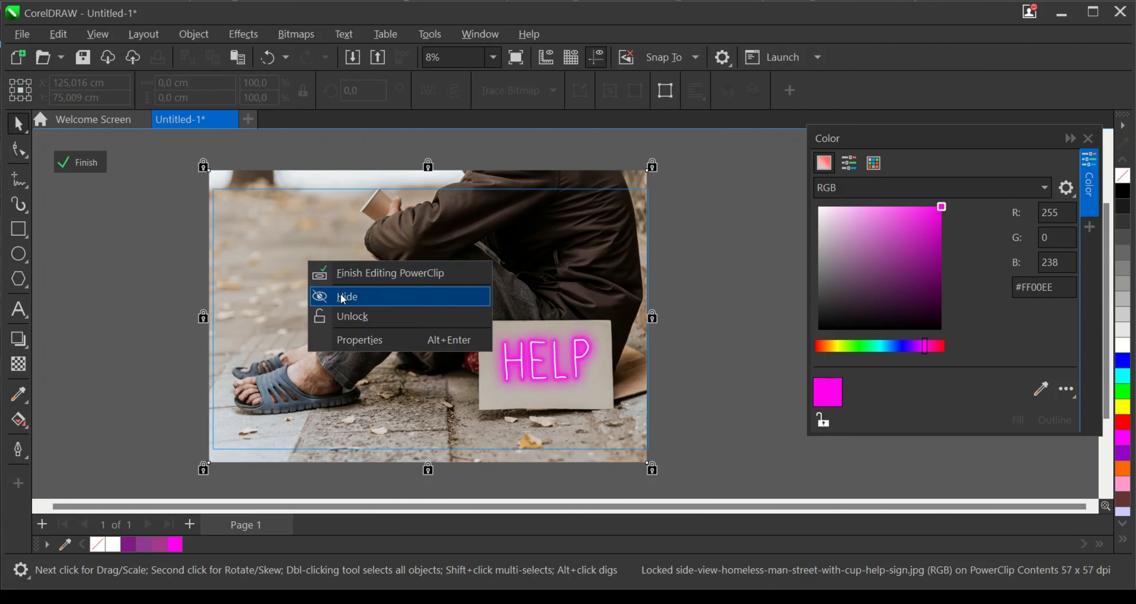
left_click(182, 225)
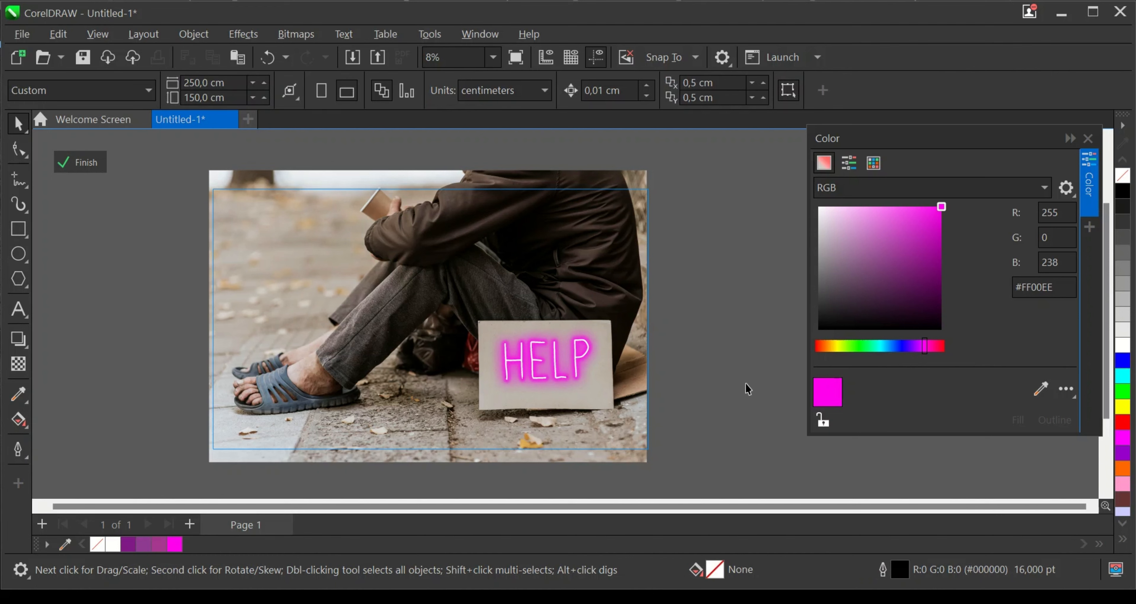
left_click_drag(727, 243, 342, 467)
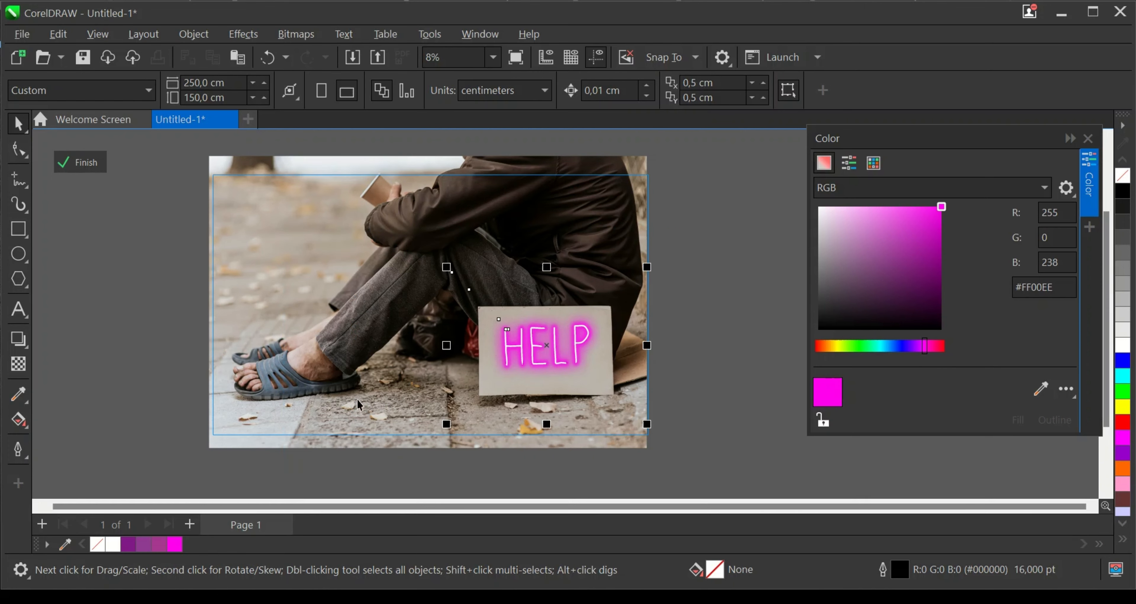
scroll(378, 355, "down", 1)
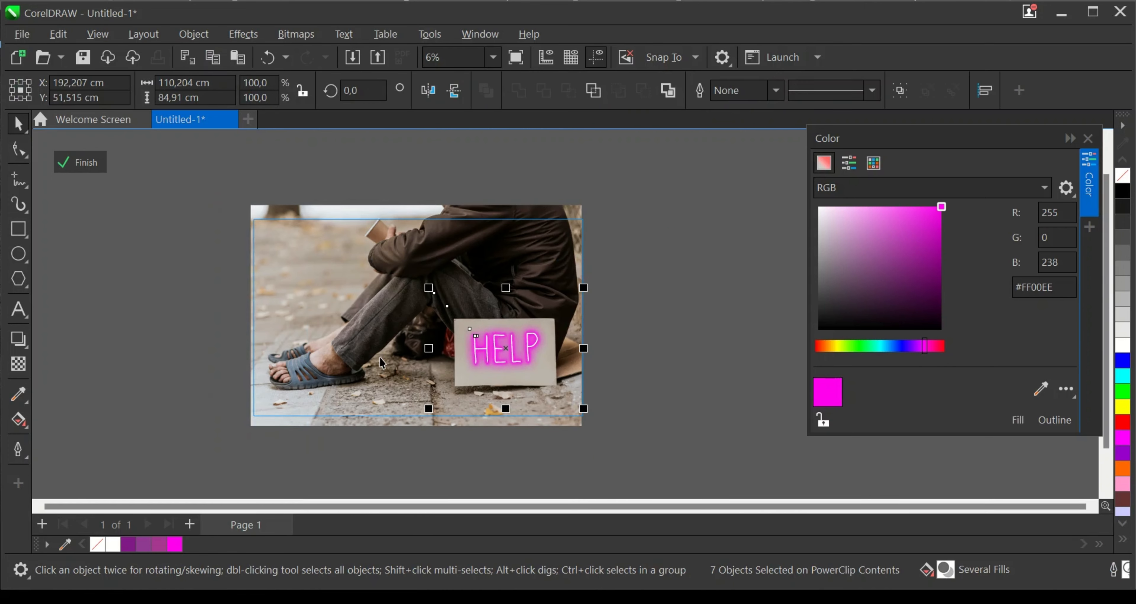
left_click(376, 423)
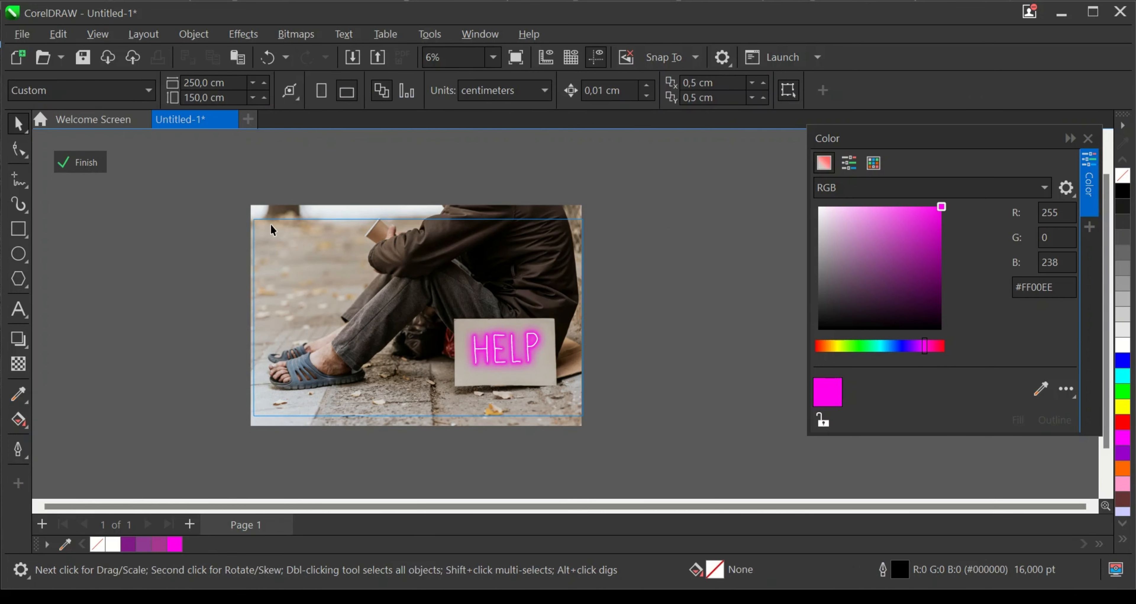
- Unlock the background photo and center it together with the HELP lettering and glows on the page
right_click(277, 240)
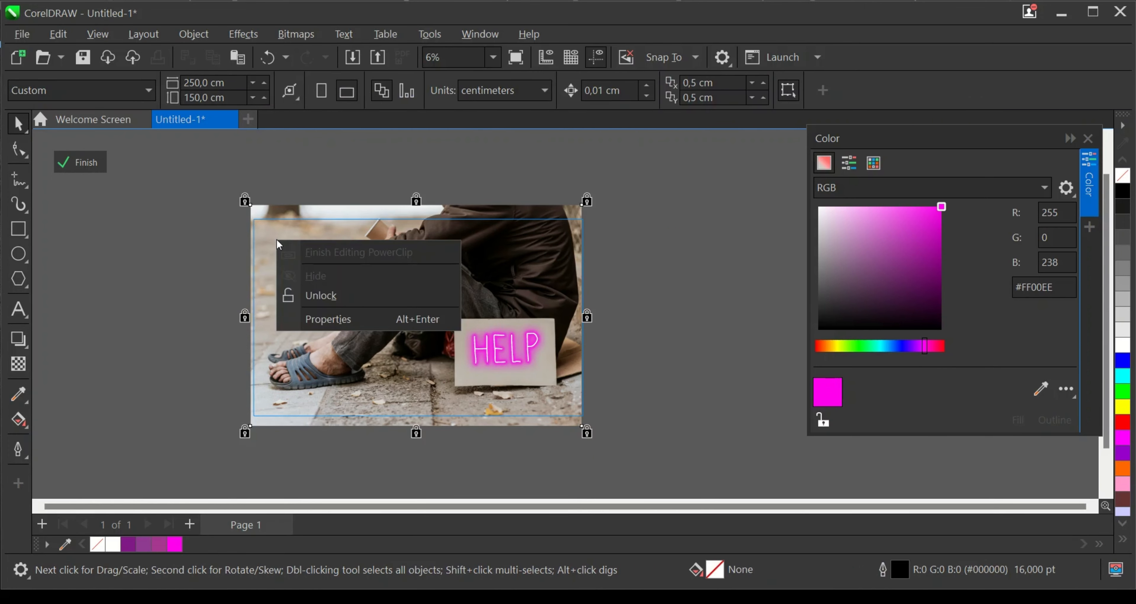
left_click(307, 298)
left_click_drag(218, 175, 737, 497)
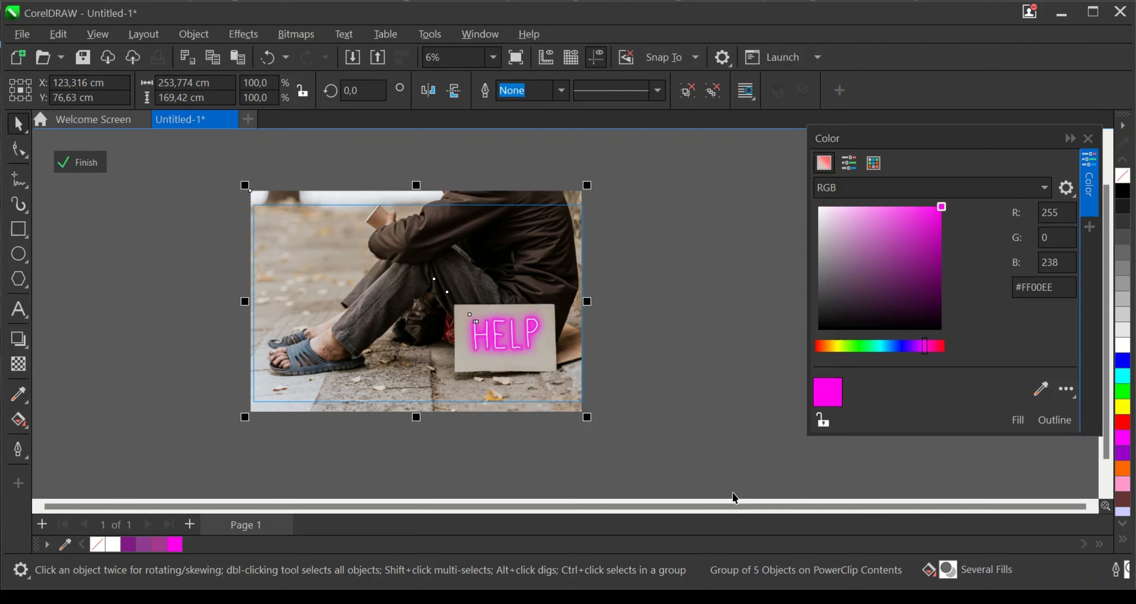
key("p")
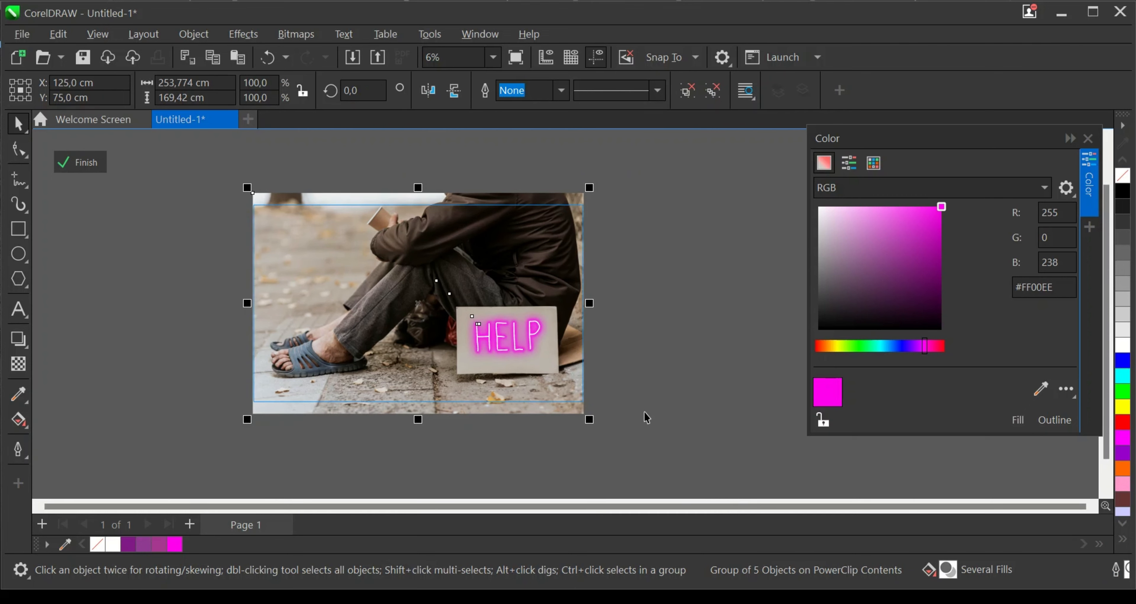
- Lock the centered background photo in place
left_click(305, 257)
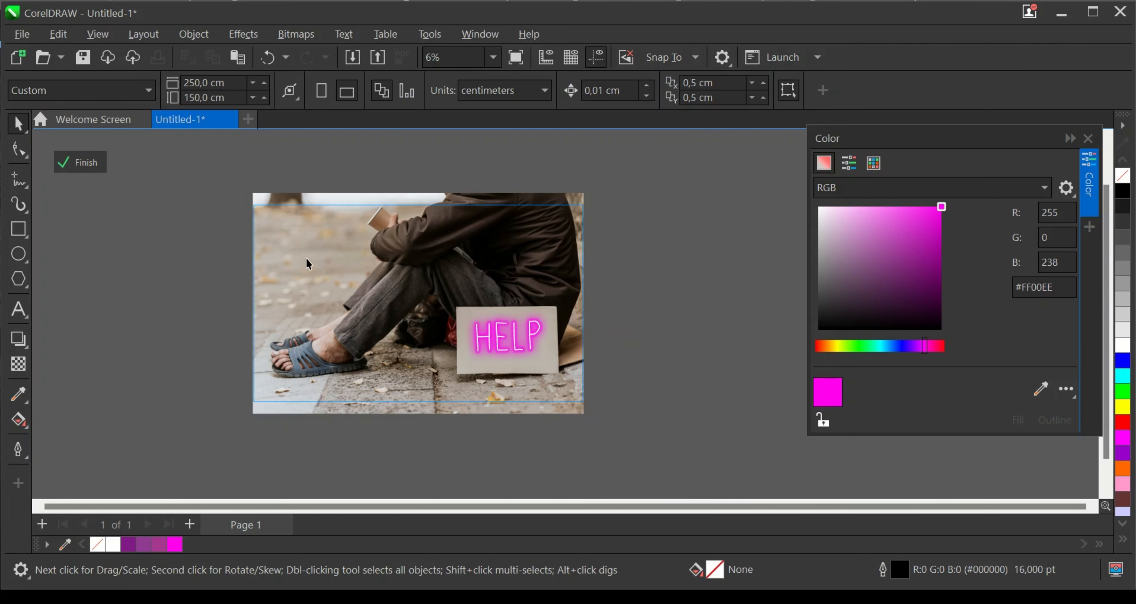
right_click(297, 246)
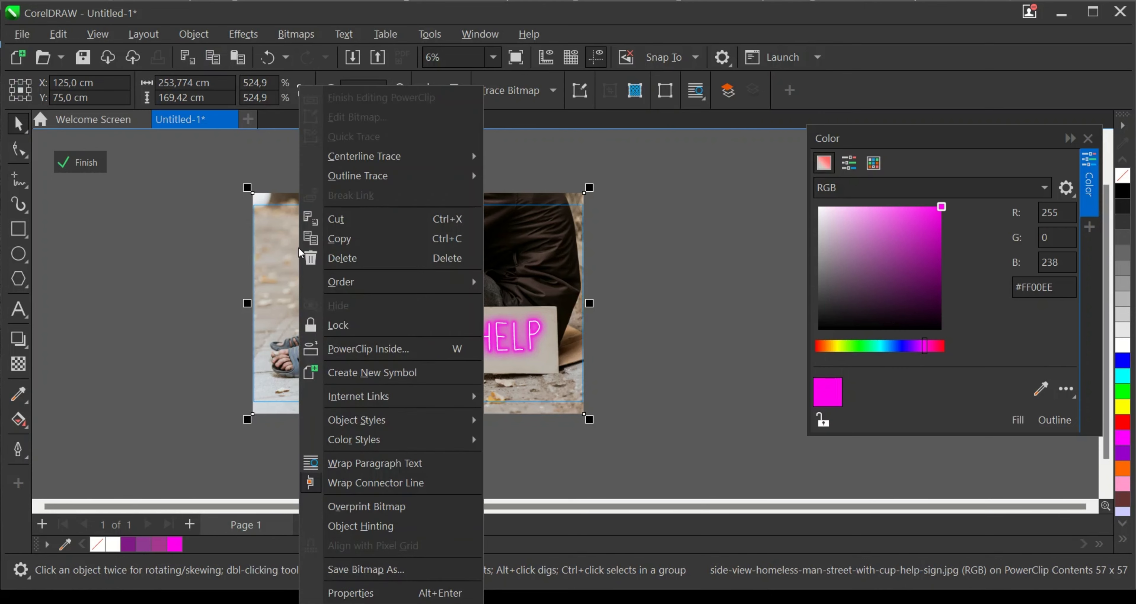
left_click(328, 326)
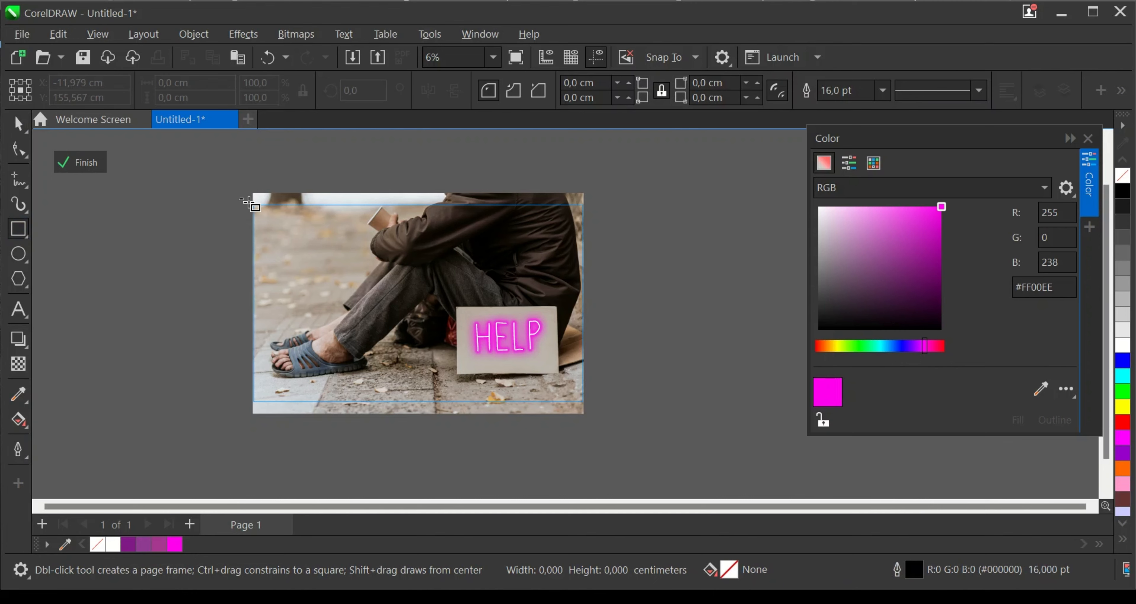
- Draw a rectangle about 271 by 174 cm over the whole photo and fill it with dark gray #303030
left_click_drag(239, 198, 593, 425)
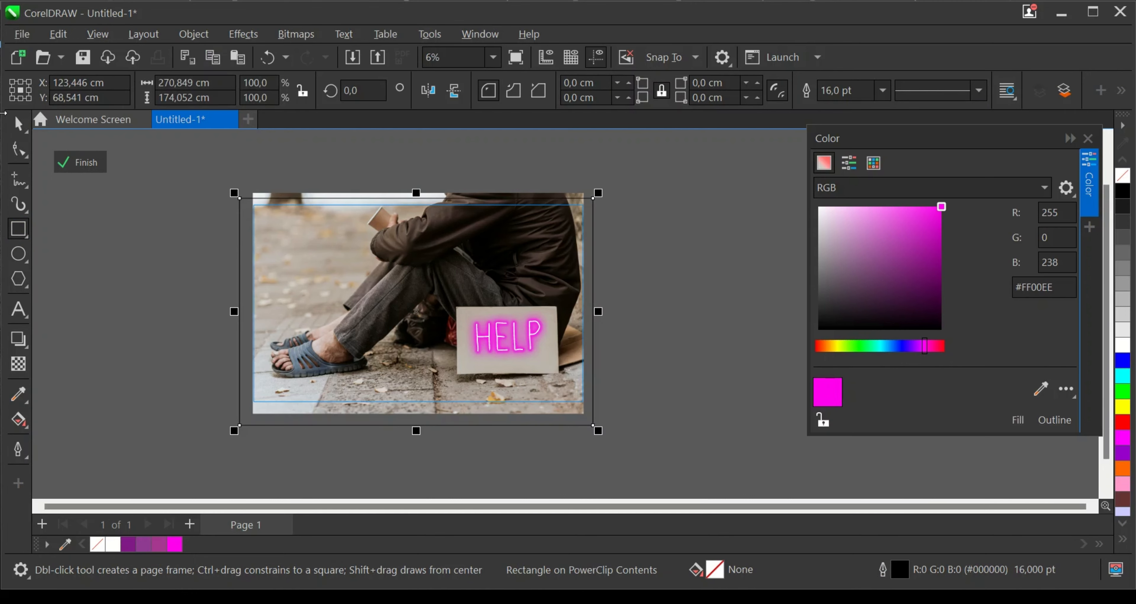
key("space")
scroll(576, 269, "up", 1)
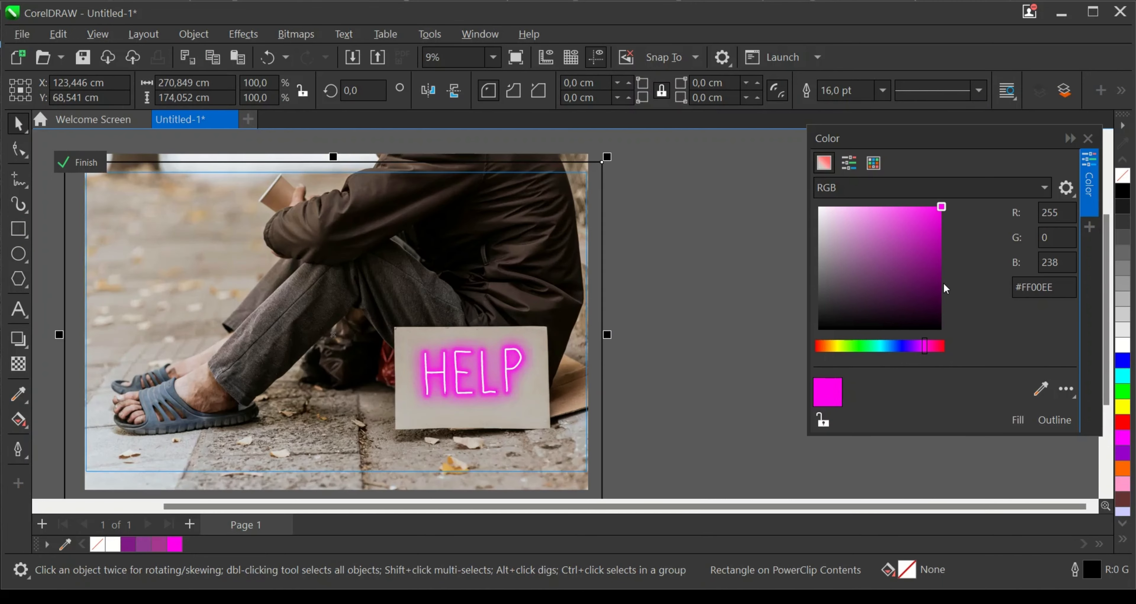
left_click(819, 307)
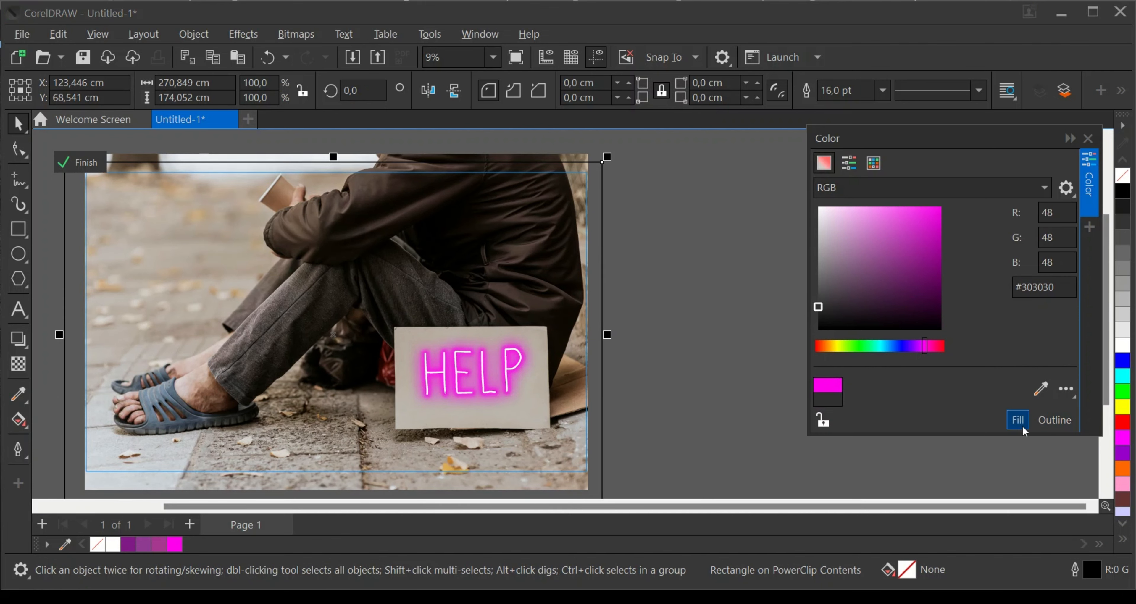
left_click(1010, 423)
scroll(601, 299, "down", 1)
scroll(393, 305, "up", 1)
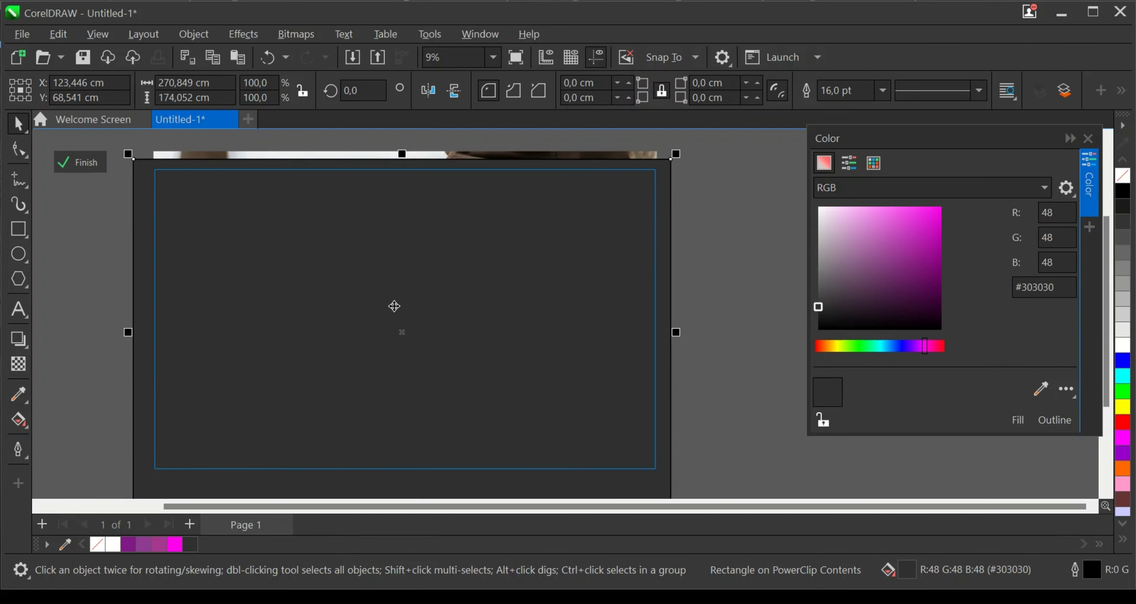
- Shift the dark gray rectangle slightly upward over the photo and set its transparency merge mode to Multiply
left_click(419, 301)
scroll(411, 332, "down", 1)
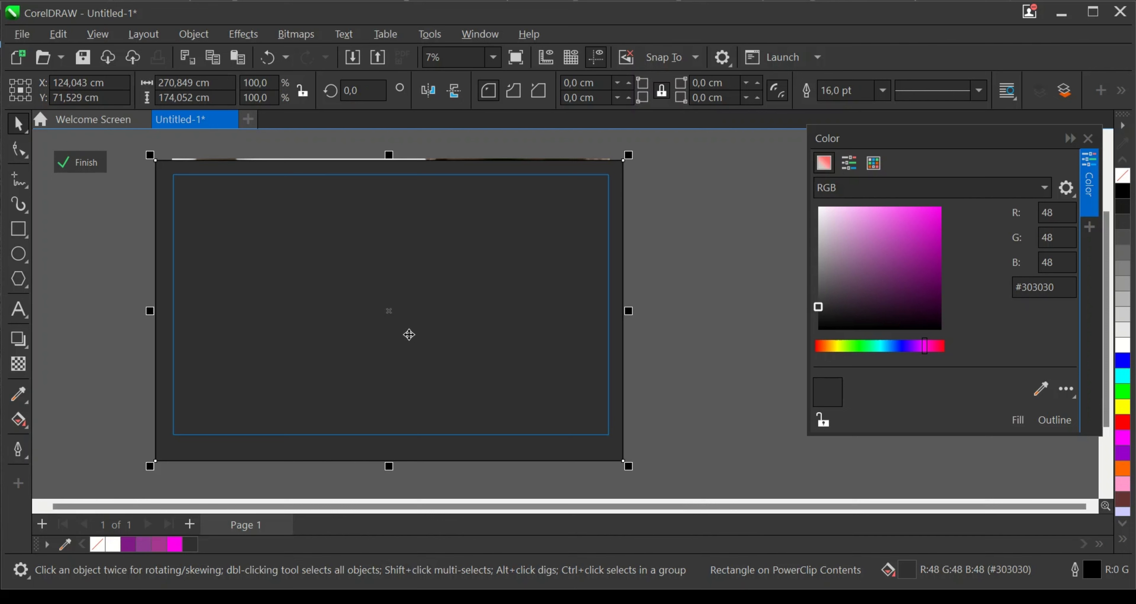
scroll(118, 339, "up", 1)
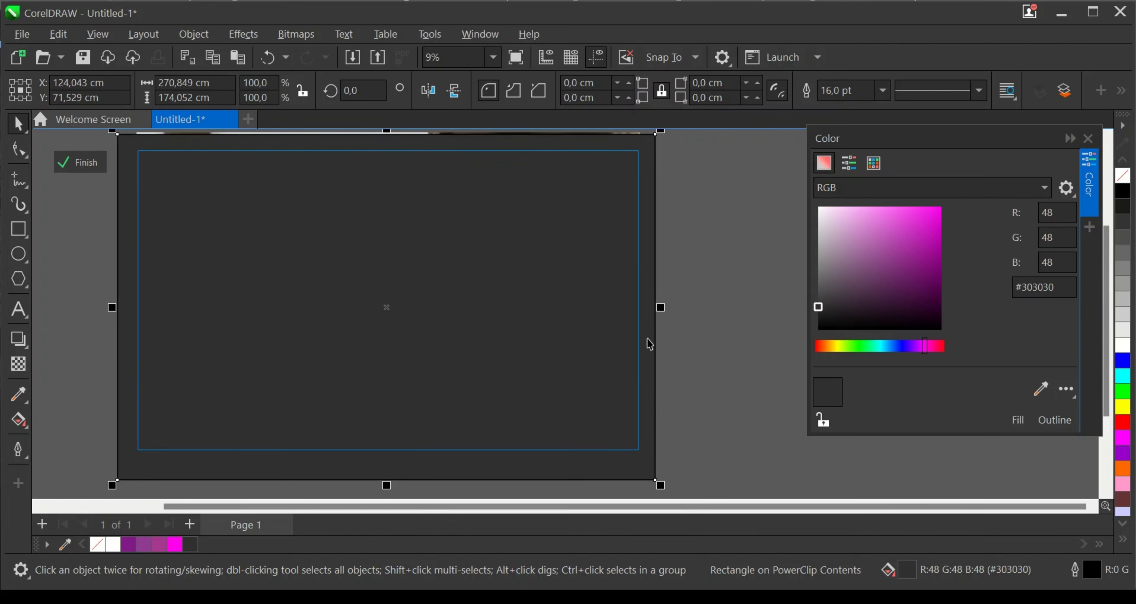
left_click(18, 364)
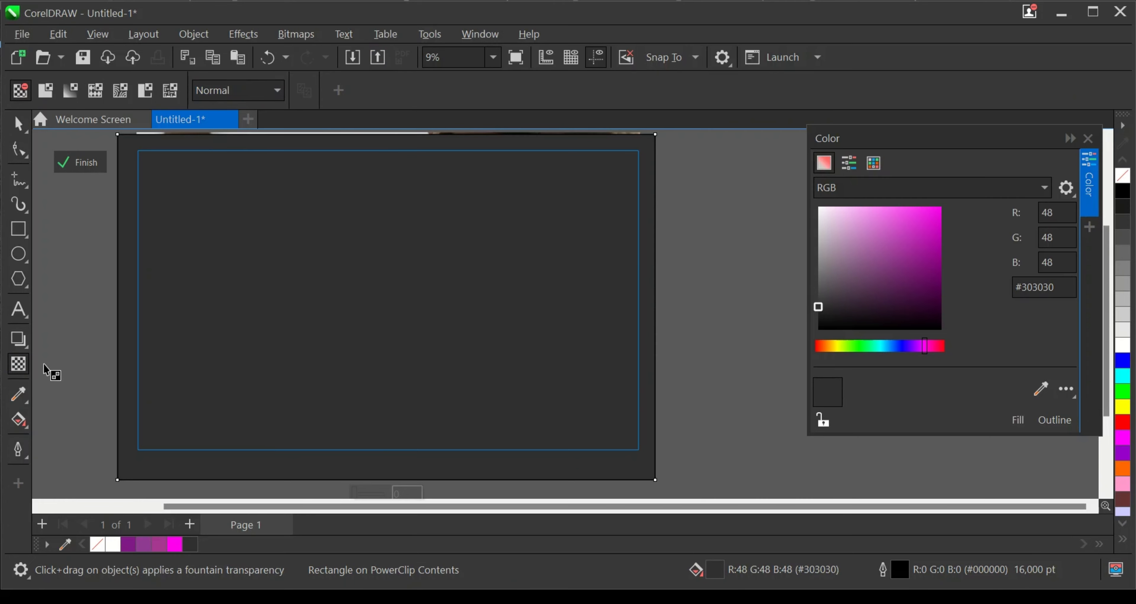
left_click(244, 91)
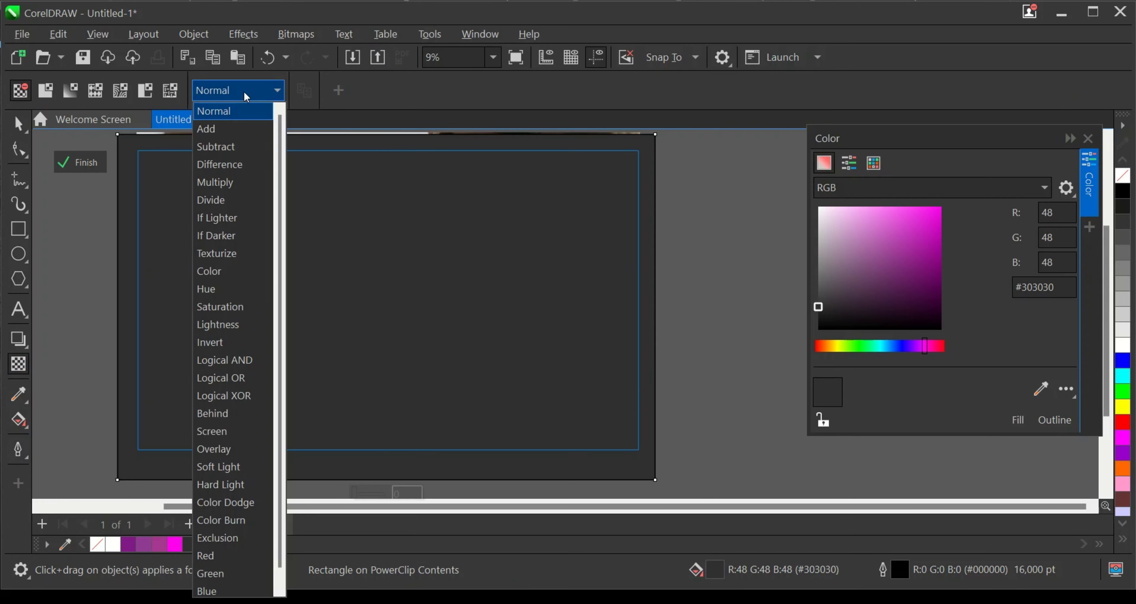
left_click(217, 183)
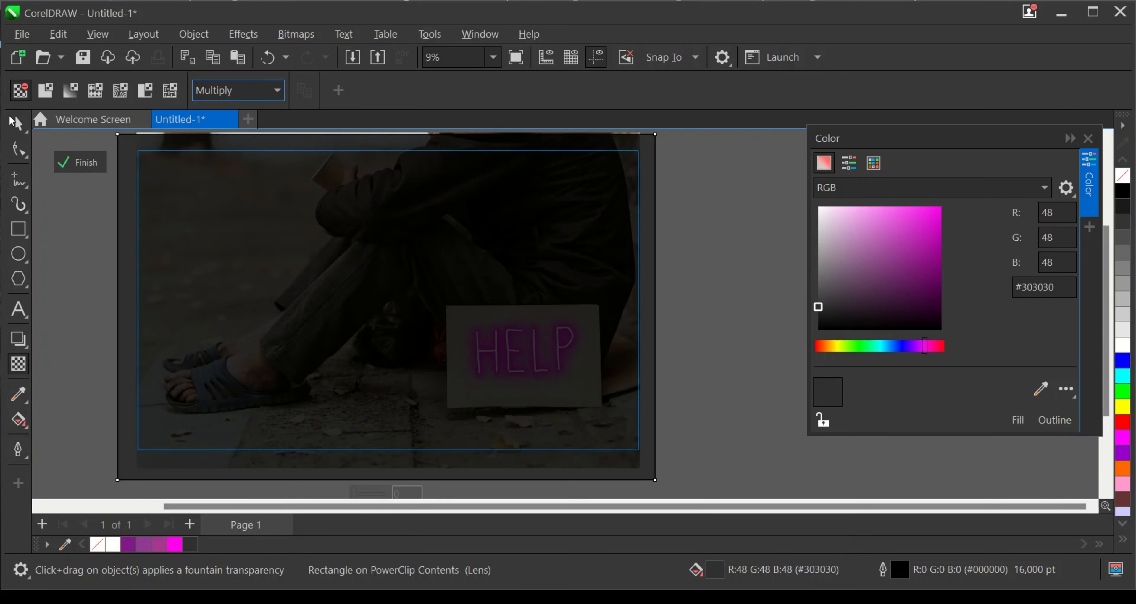
left_click(18, 121)
- Reorder the Multiply rectangle so it sits behind the HELP lettering and glows but above the photo, and deselect it
scroll(604, 334, "down", 1)
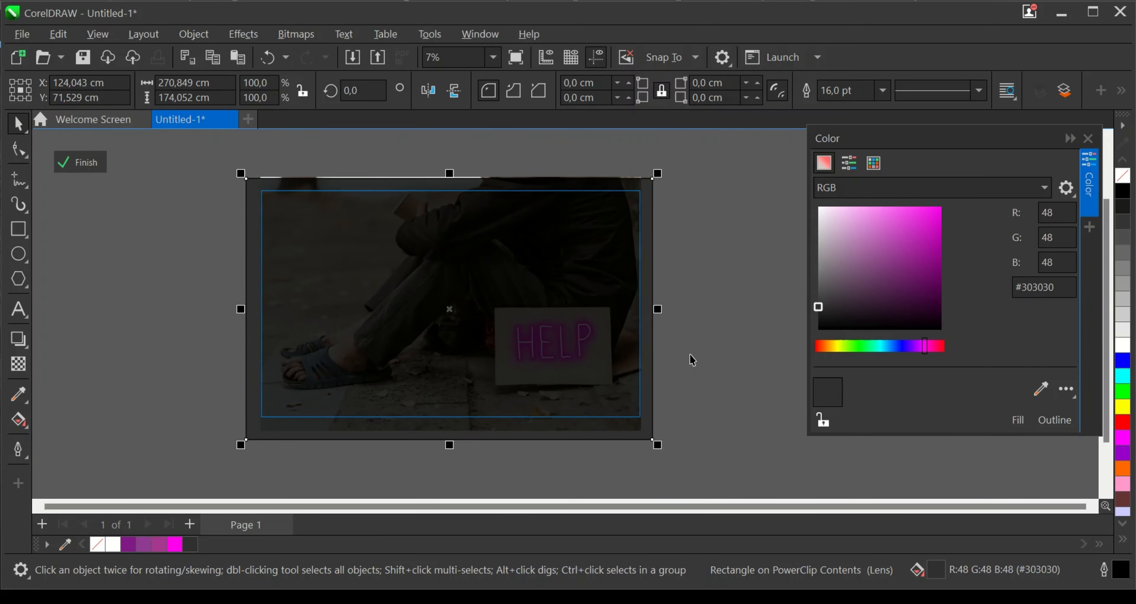
key("ctrl+Page_Down")
key("ctrl+Page_Down")
key("ctrl+Page_Down")
key("ctrl+Page_Down")
key("ctrl+Page_Down")
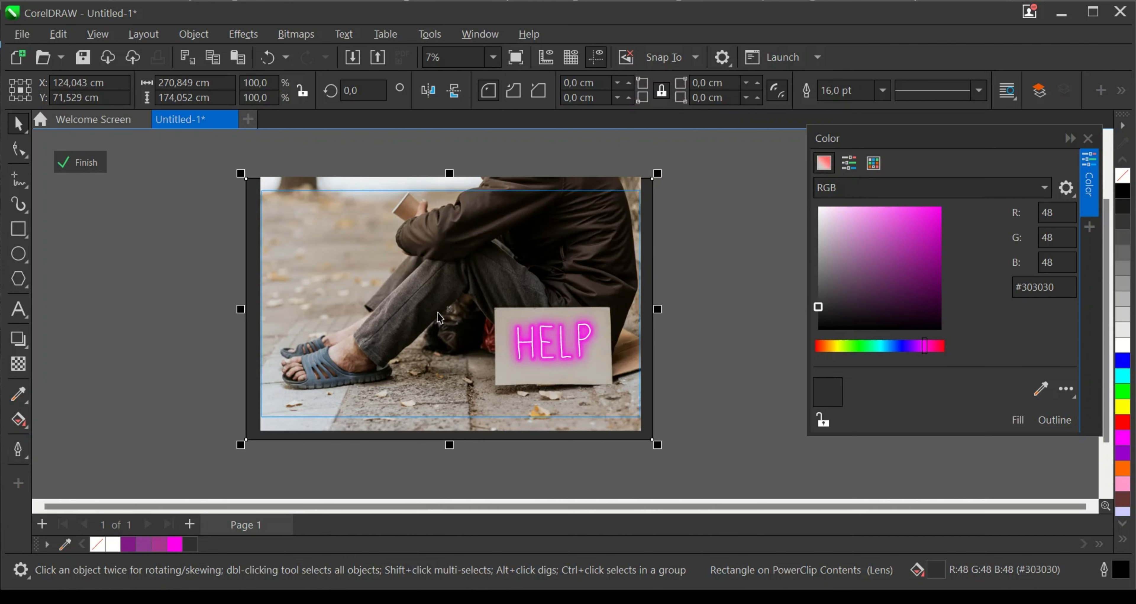
key("ctrl+Page_Up")
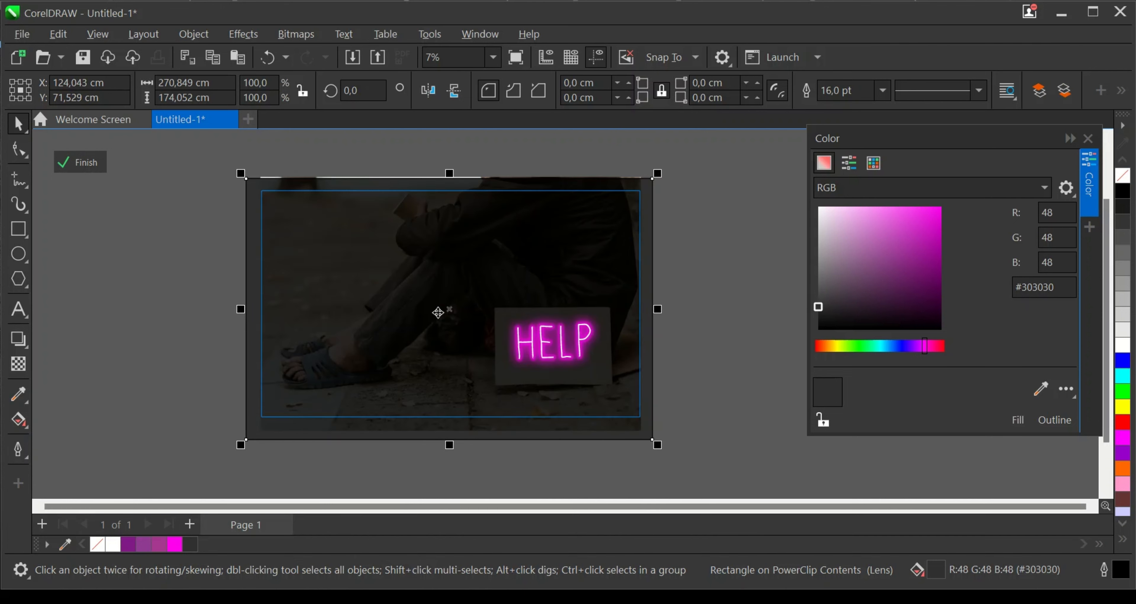
scroll(646, 400, "up", 2)
left_click(713, 396)
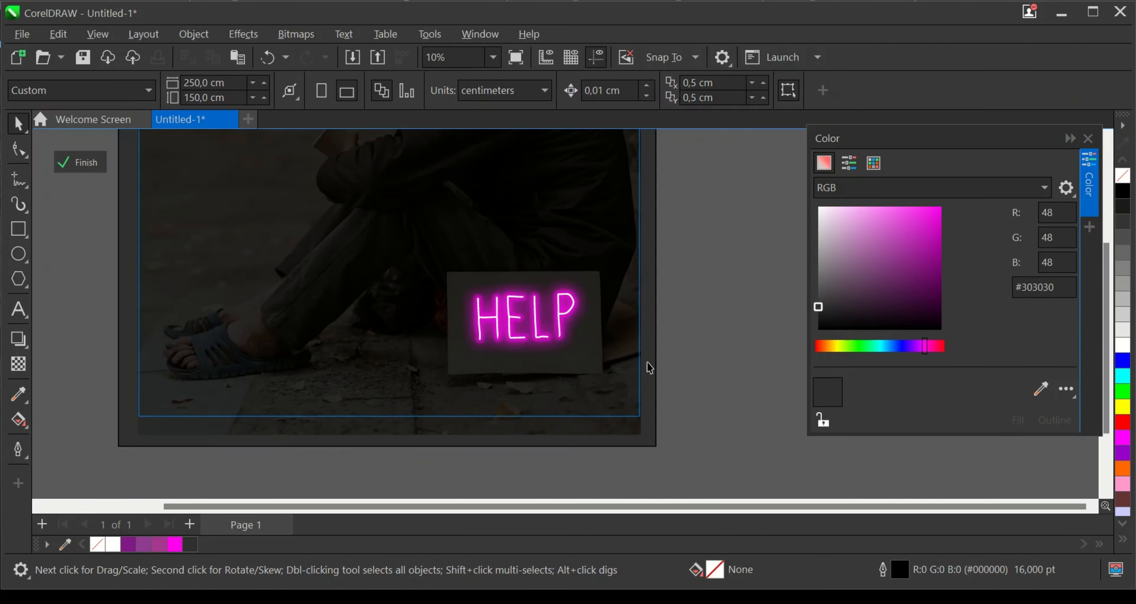
- Draw a closed trapezoid about 175 by 31 cm with the Pen tool, spreading from the cardboard sign's lower corners across the ground
scroll(646, 366, "down", 1)
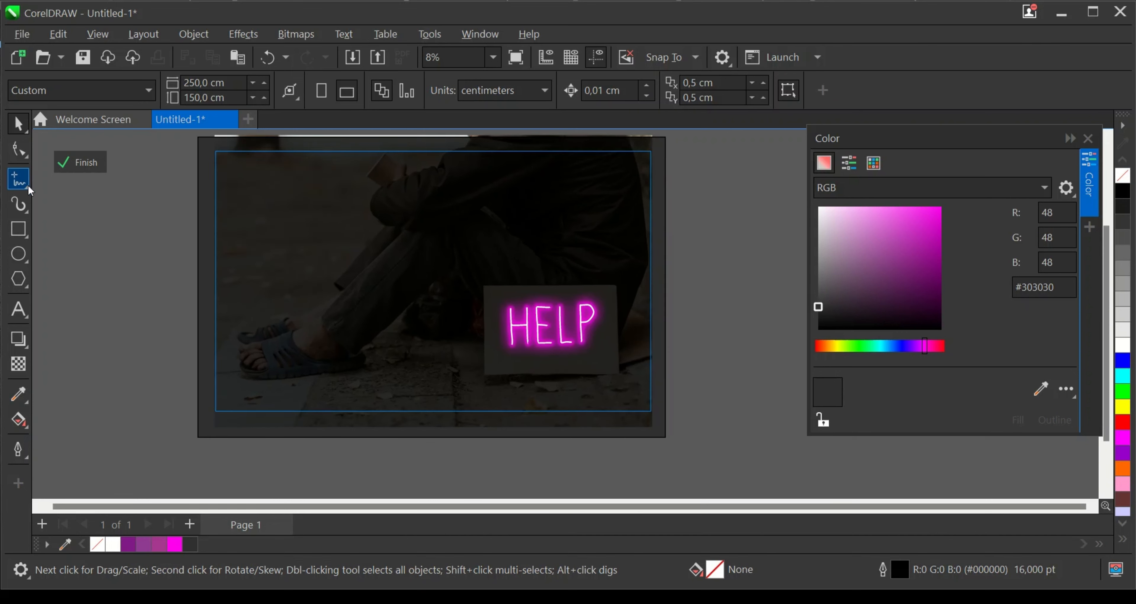
left_click(27, 186)
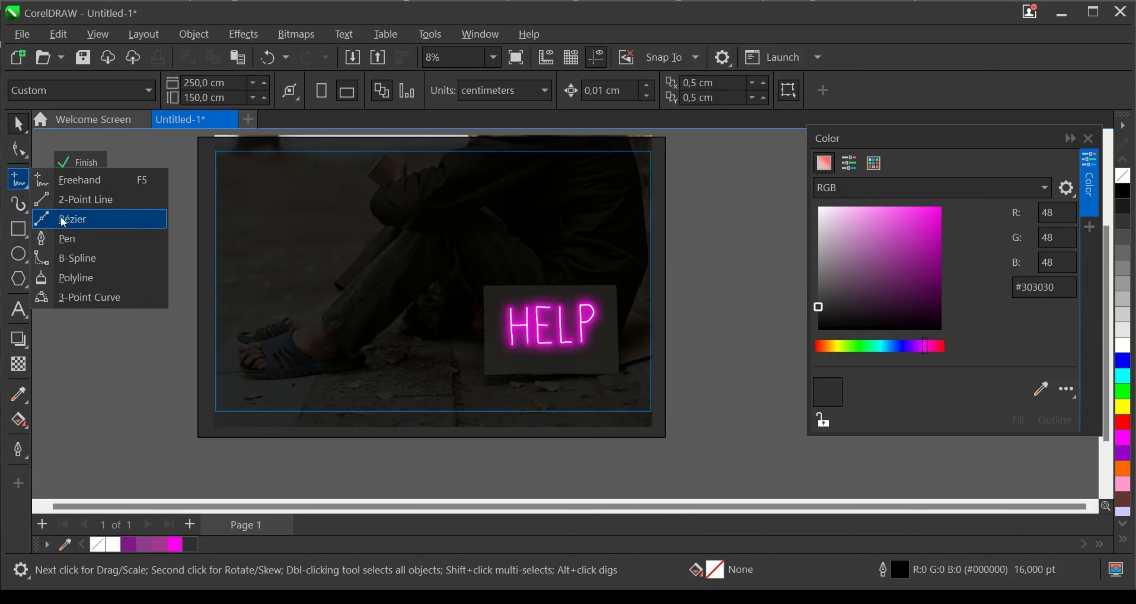
left_click(64, 239)
scroll(489, 398, "up", 4)
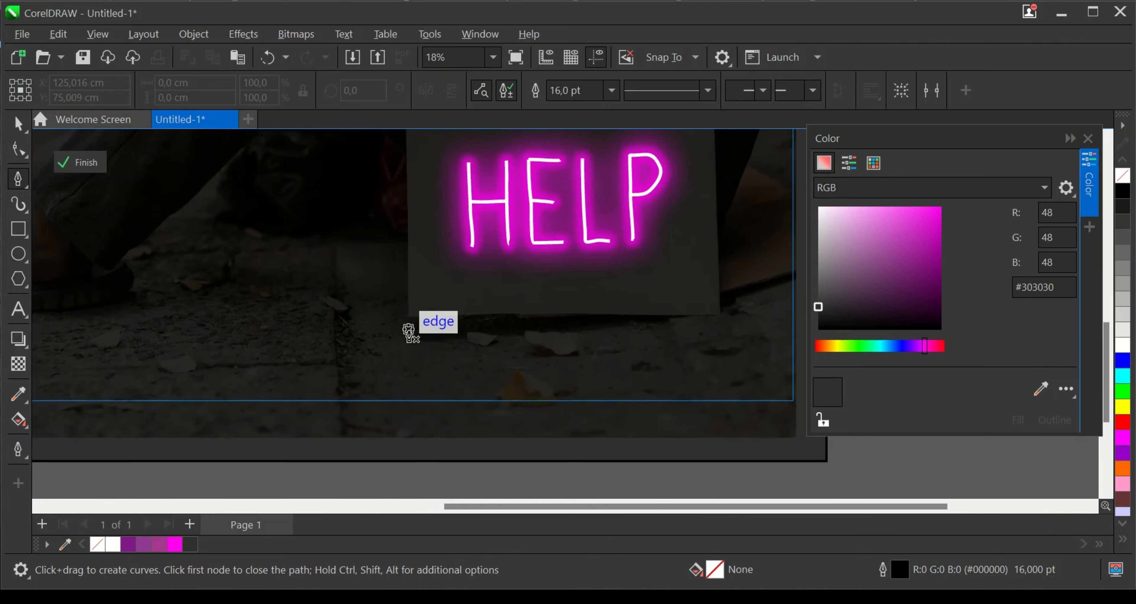
left_click(408, 317)
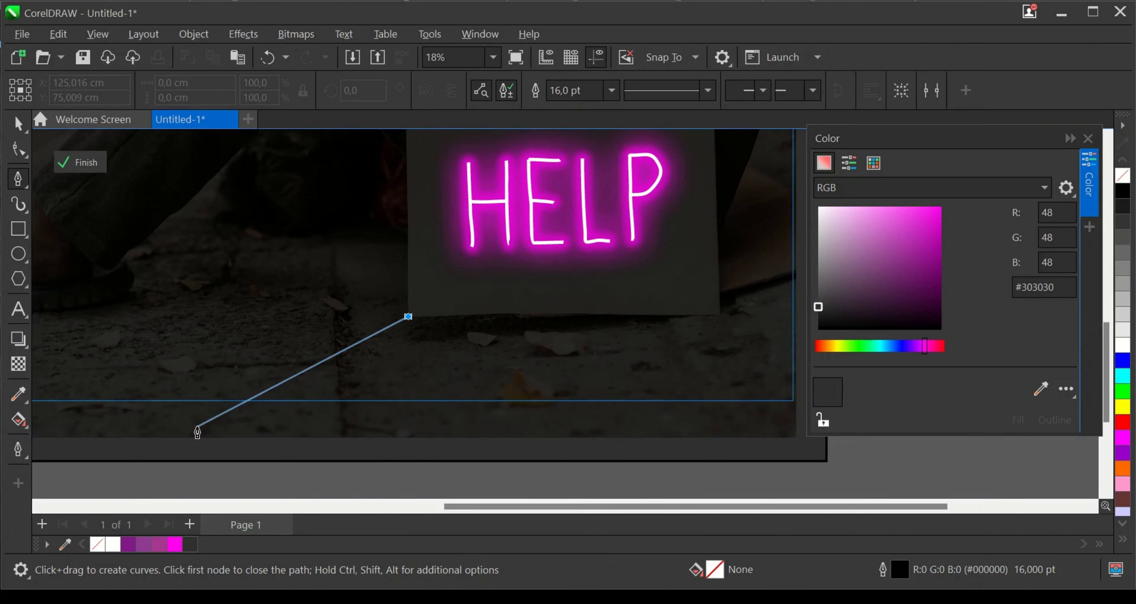
left_click(196, 428)
scroll(484, 435, "down", 2)
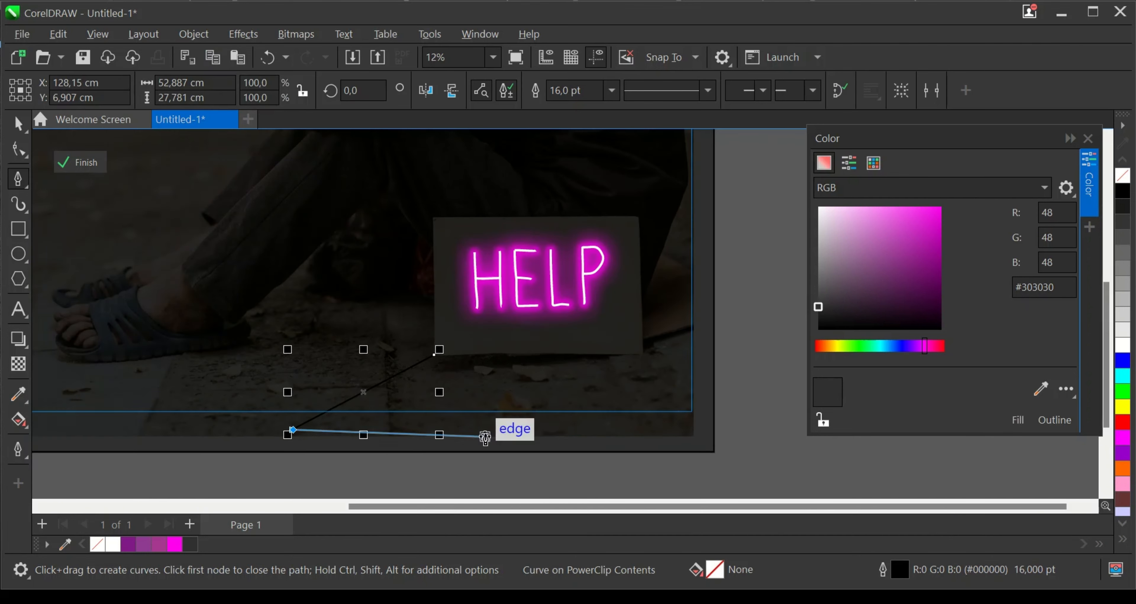
left_click(756, 435)
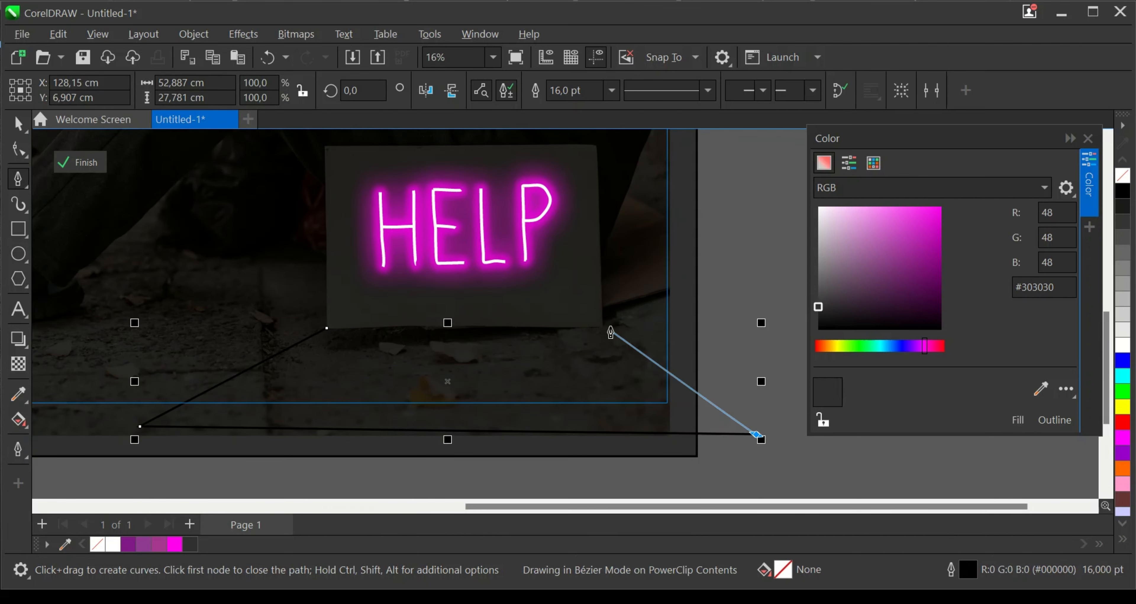
scroll(602, 332, "up", 2)
scroll(603, 330, "up", 1)
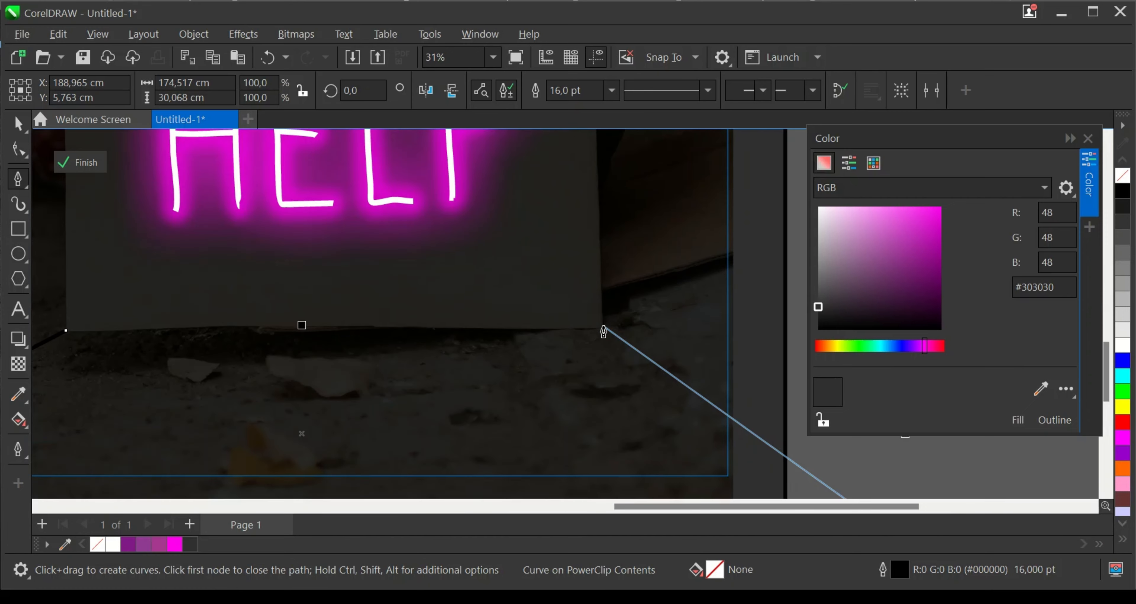
left_click(601, 327)
scroll(636, 335, "down", 2)
scroll(297, 339, "up", 2)
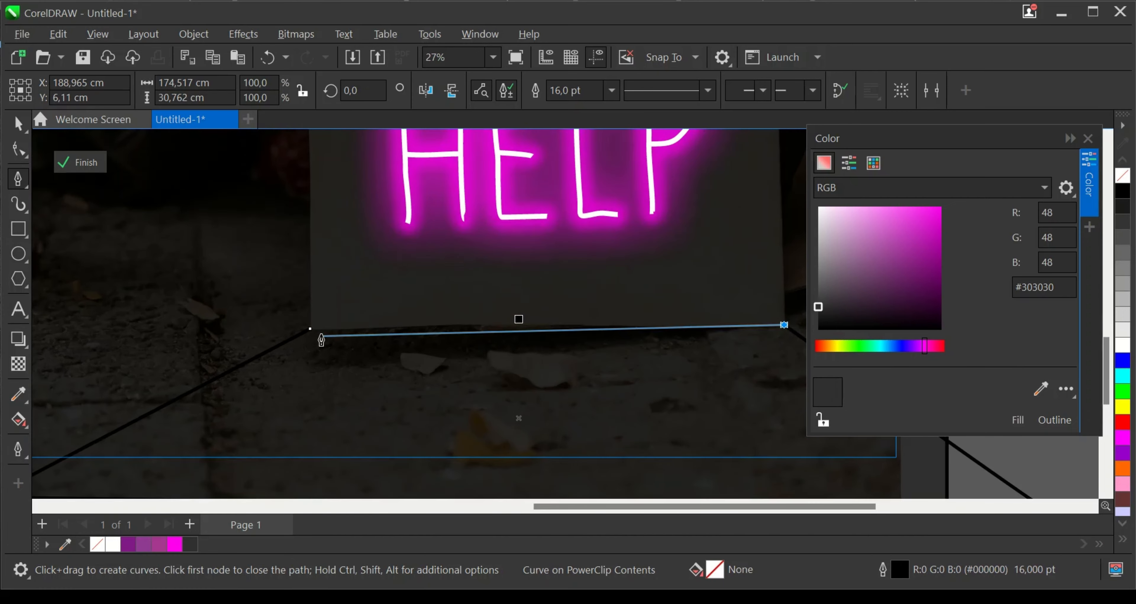
left_click(306, 332)
scroll(397, 336, "down", 3)
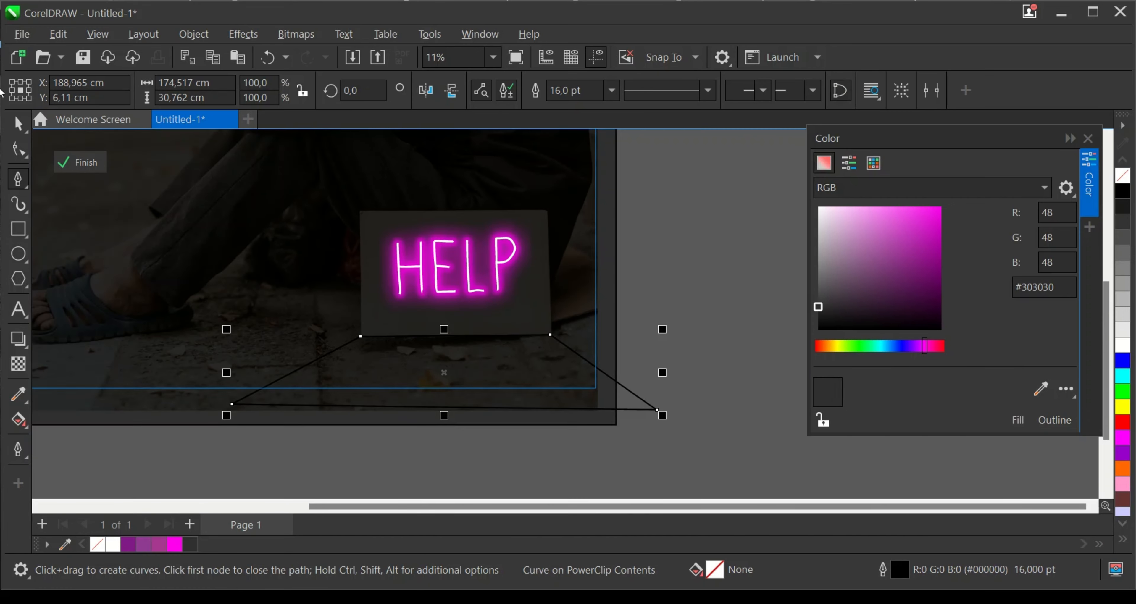
- Trace the cardboard sign's four corners with the Pen tool as a closed outline about 78 by 52 cm
scroll(520, 263, "up", 1)
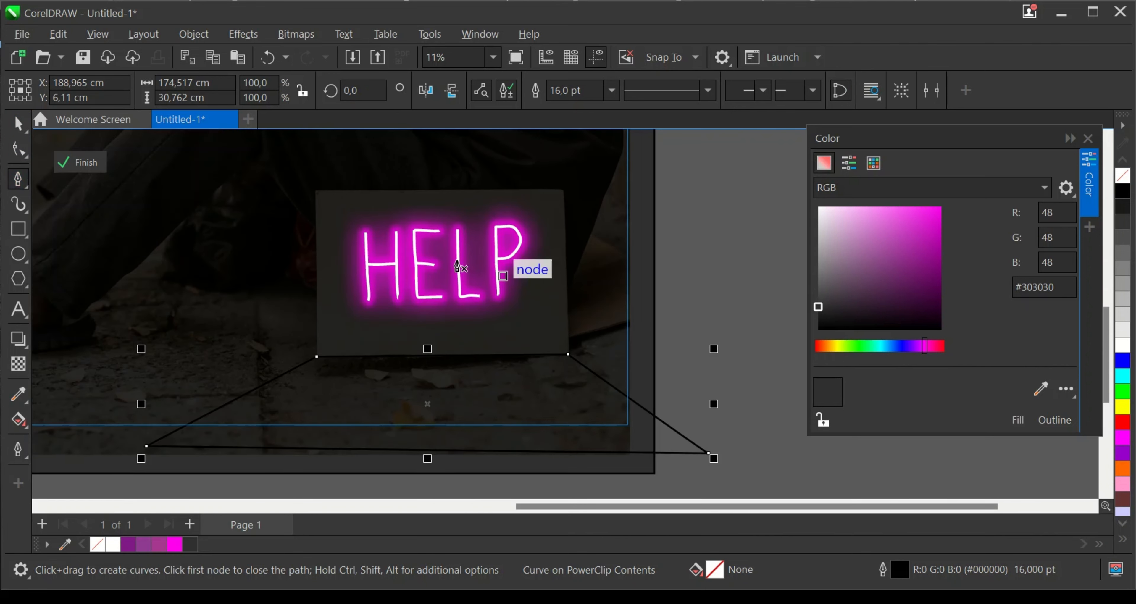
scroll(300, 185, "up", 1)
left_click(266, 175)
scroll(266, 175, "up", 2)
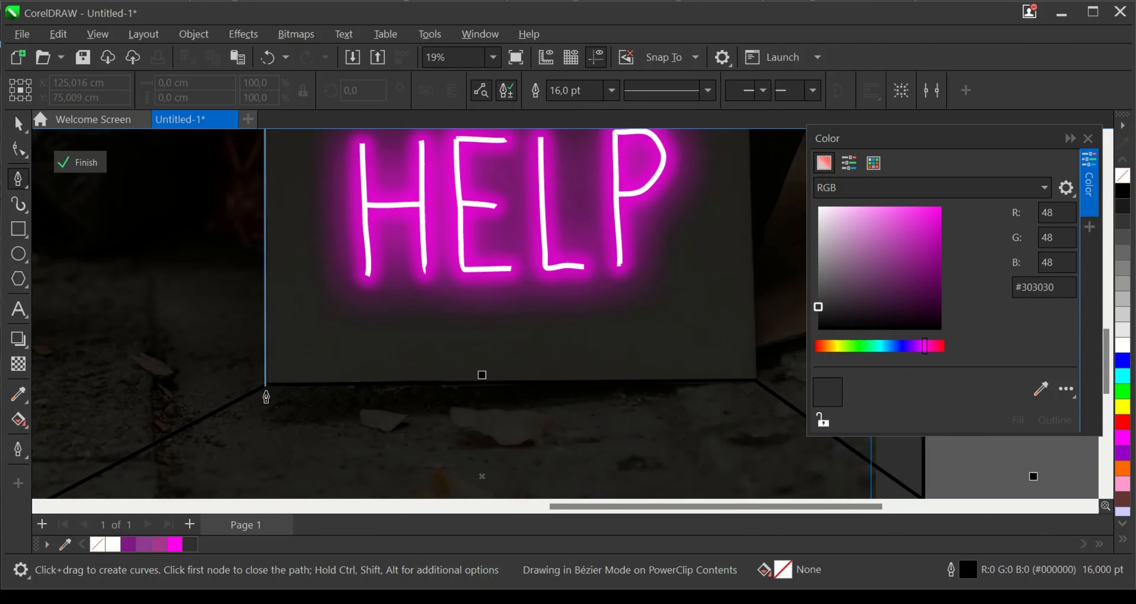
left_click(269, 383)
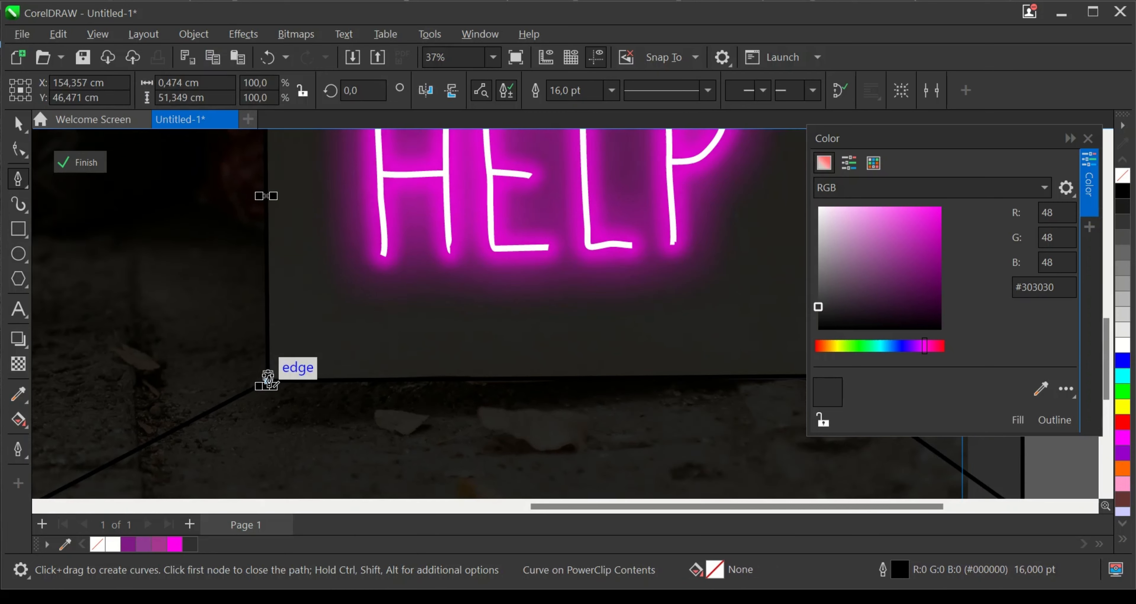
scroll(601, 363, "up", 2)
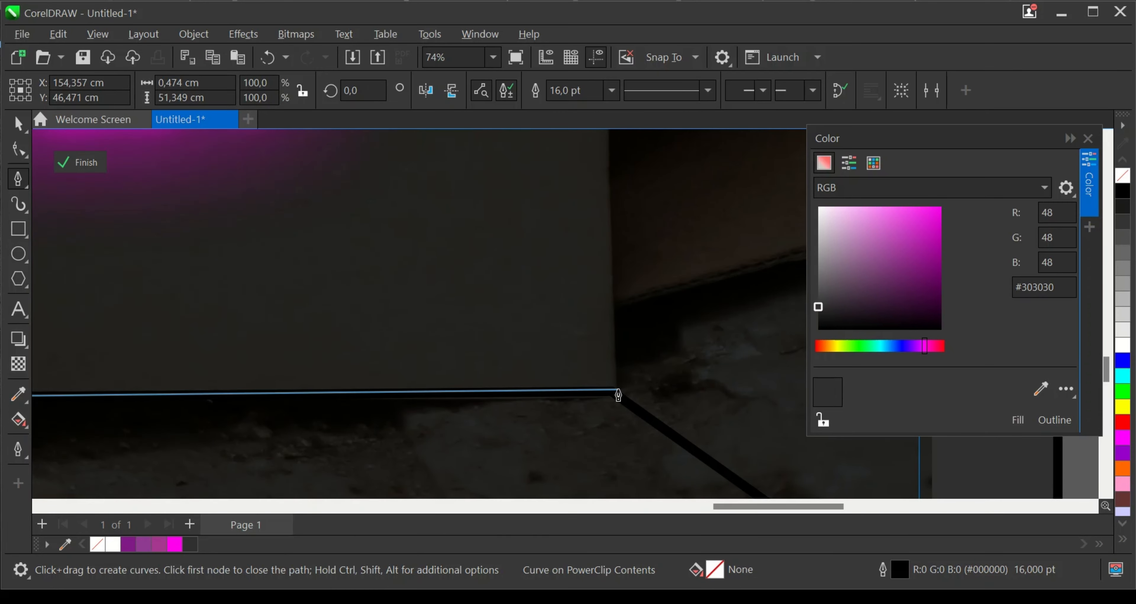
left_click(609, 399)
scroll(611, 402, "up", 2)
scroll(600, 185, "up", 3)
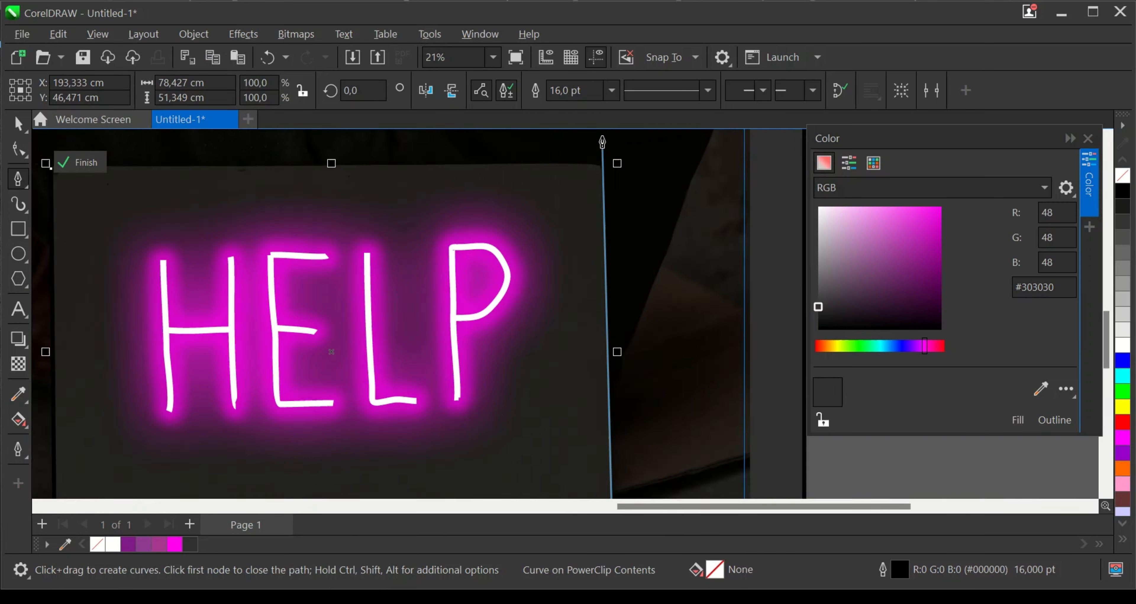
left_click(599, 189)
scroll(599, 190, "down", 3)
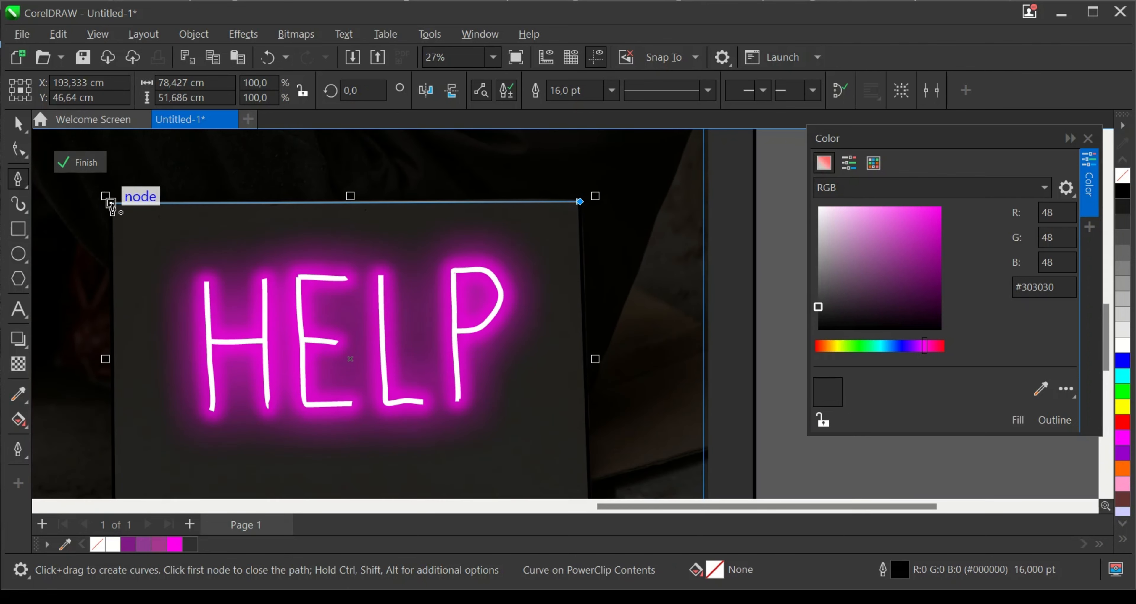
left_click(111, 202)
- Set the pale pink sign shape's transparency merge mode to Soft Light after trying Multiply
left_click(18, 364)
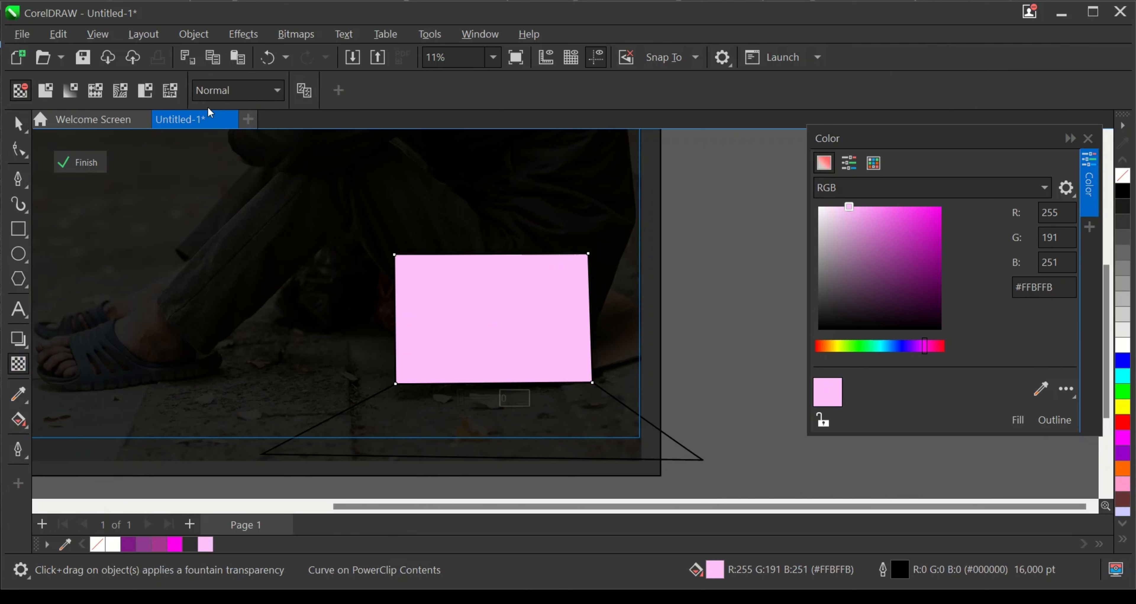
left_click(211, 94)
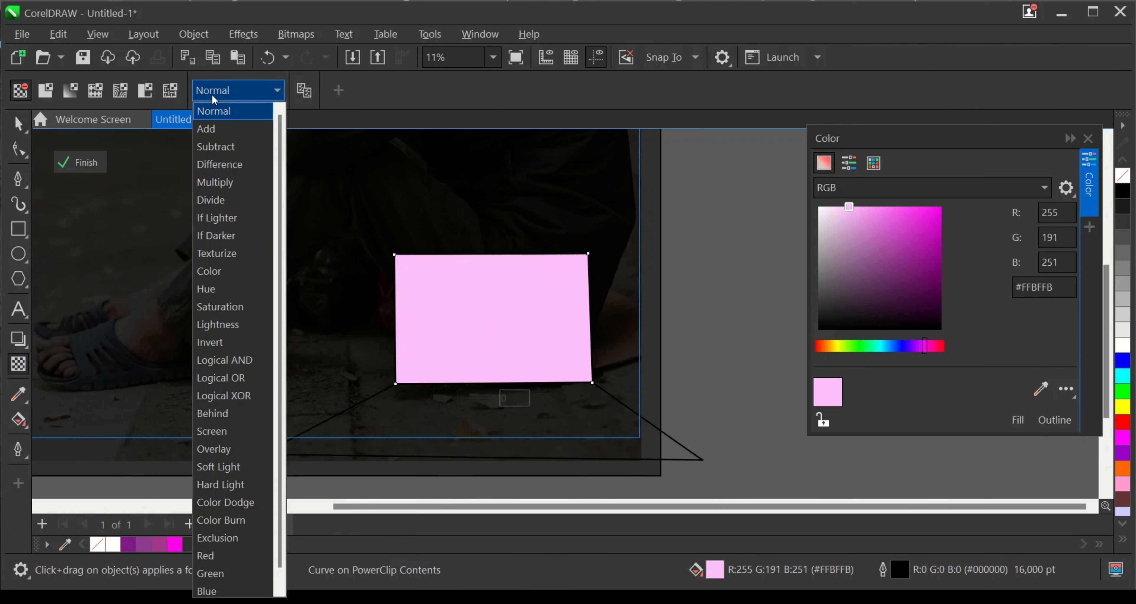
left_click(213, 181)
left_click(236, 89)
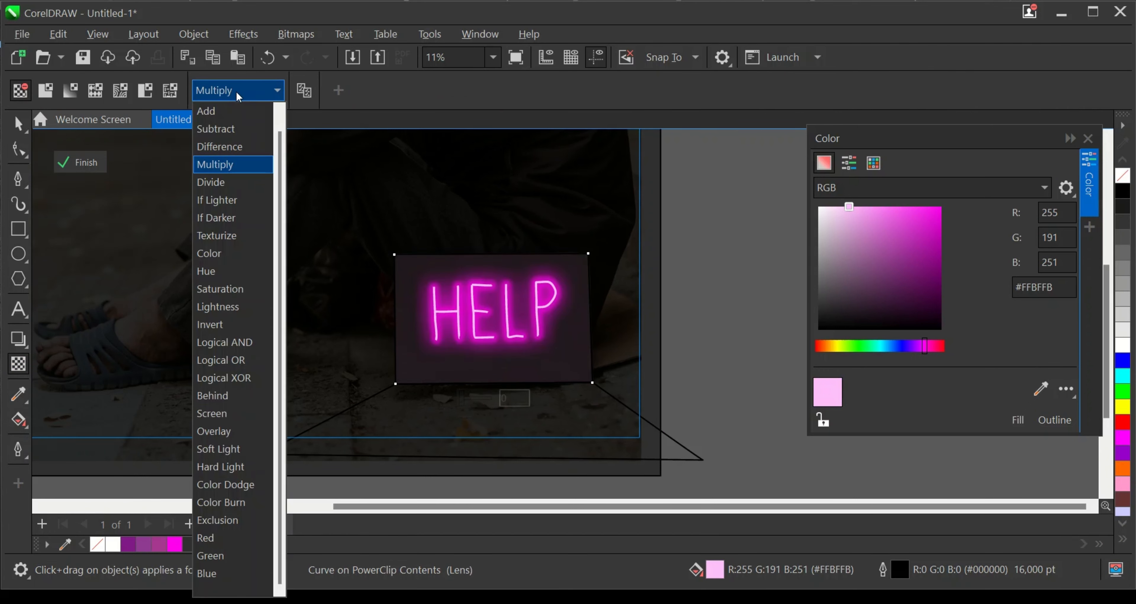
left_click(215, 449)
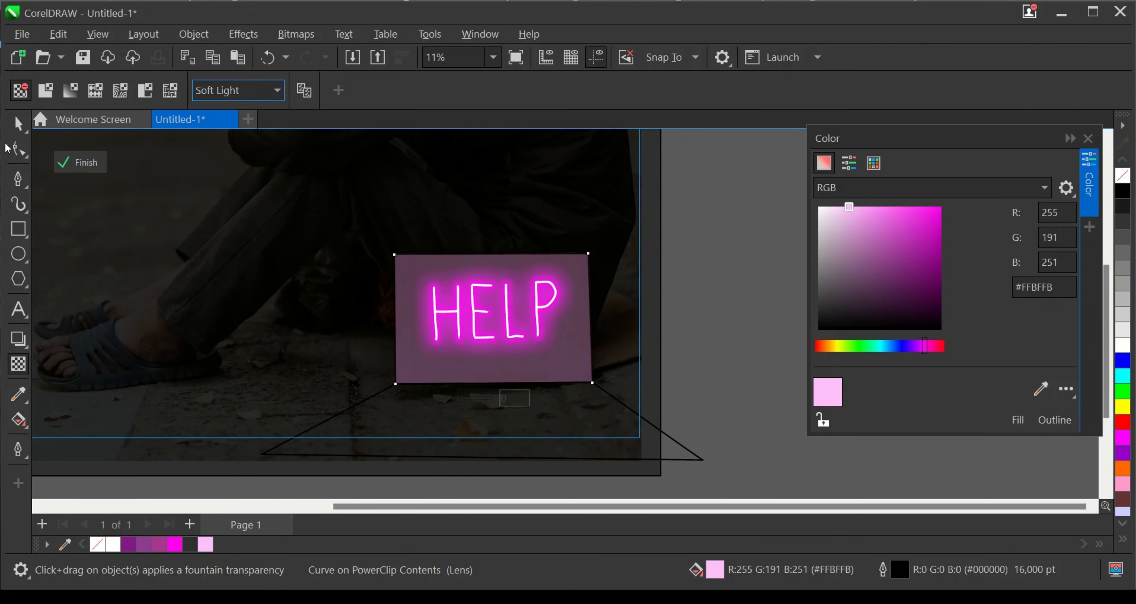
left_click(18, 125)
scroll(560, 352, "up", 4)
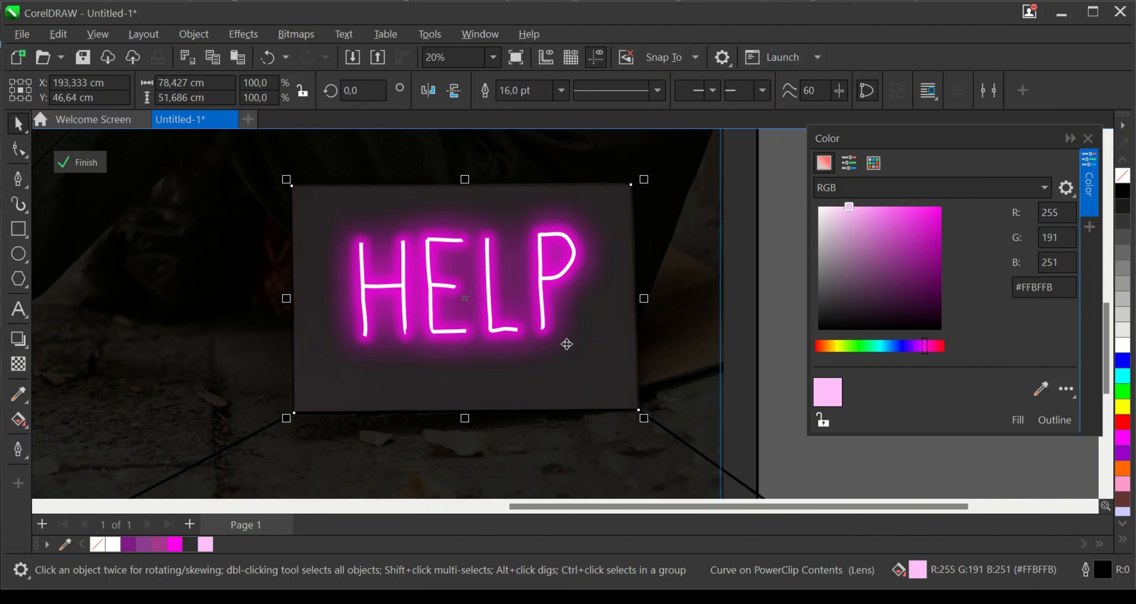
- Try the brighter pink fills #FF3DF2 and #FF6BF5 on the shape covering the sign
left_click(912, 207)
left_click(1018, 420)
scroll(511, 382, "down", 3)
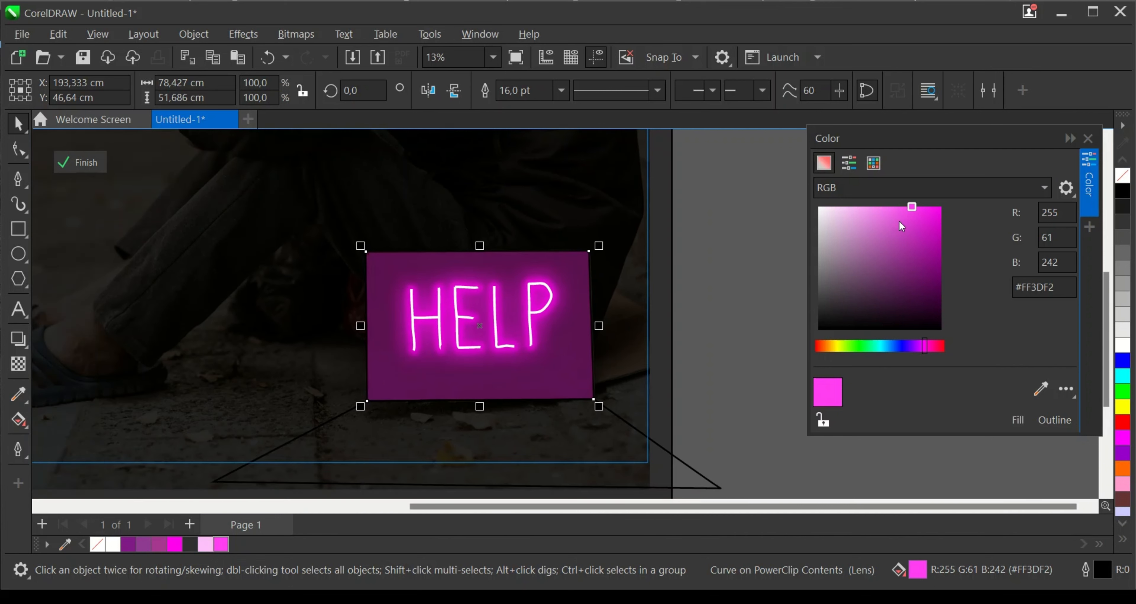
left_click_drag(900, 216, 889, 206)
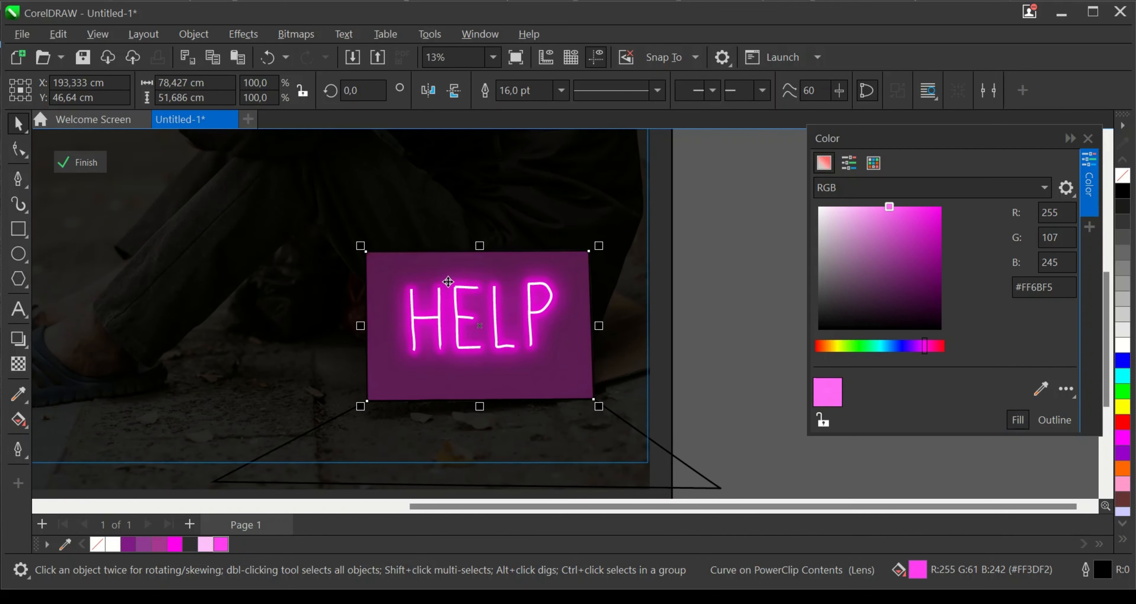
scroll(493, 361, "down", 3)
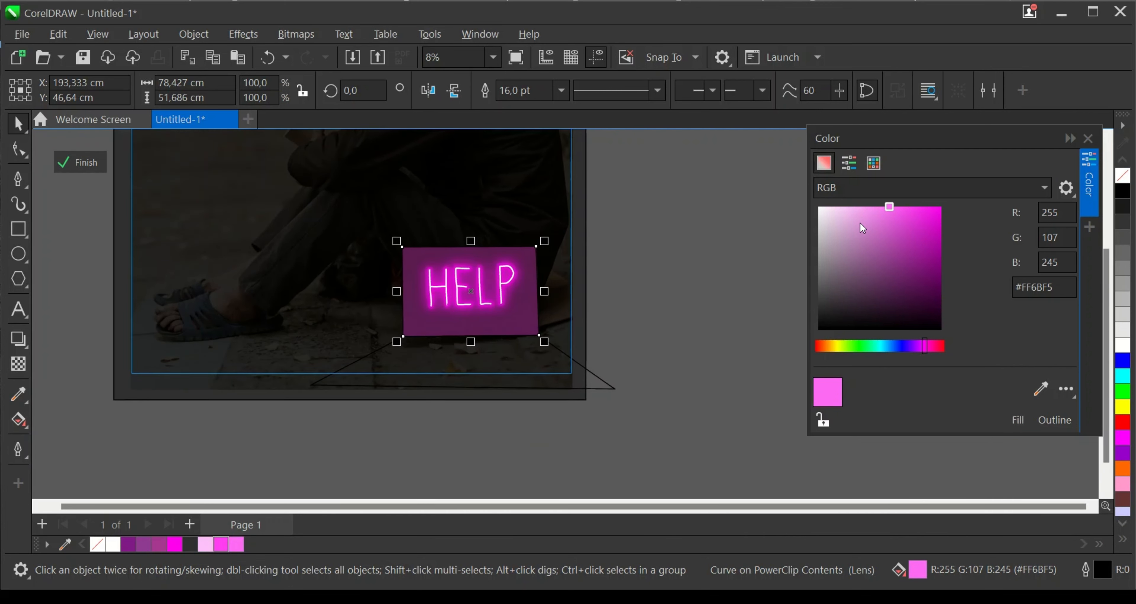
- Try a gray #8C8C8C fill and a muted purple #AB4AA5 fill on the sign shape
left_click_drag(862, 228, 802, 265)
left_click(1018, 420)
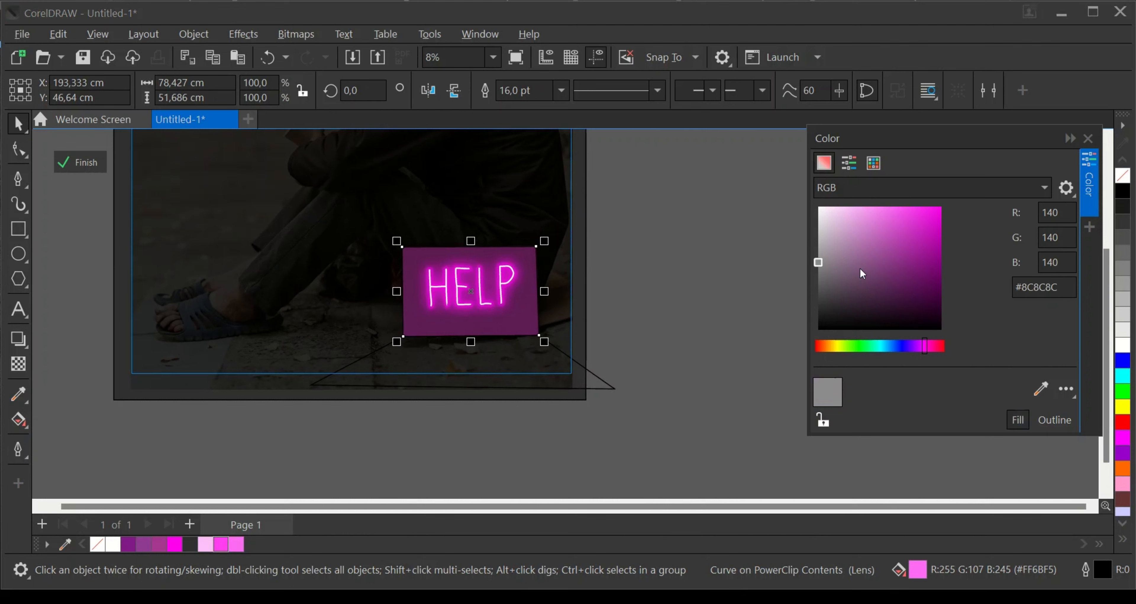
left_click(888, 247)
left_click(1017, 420)
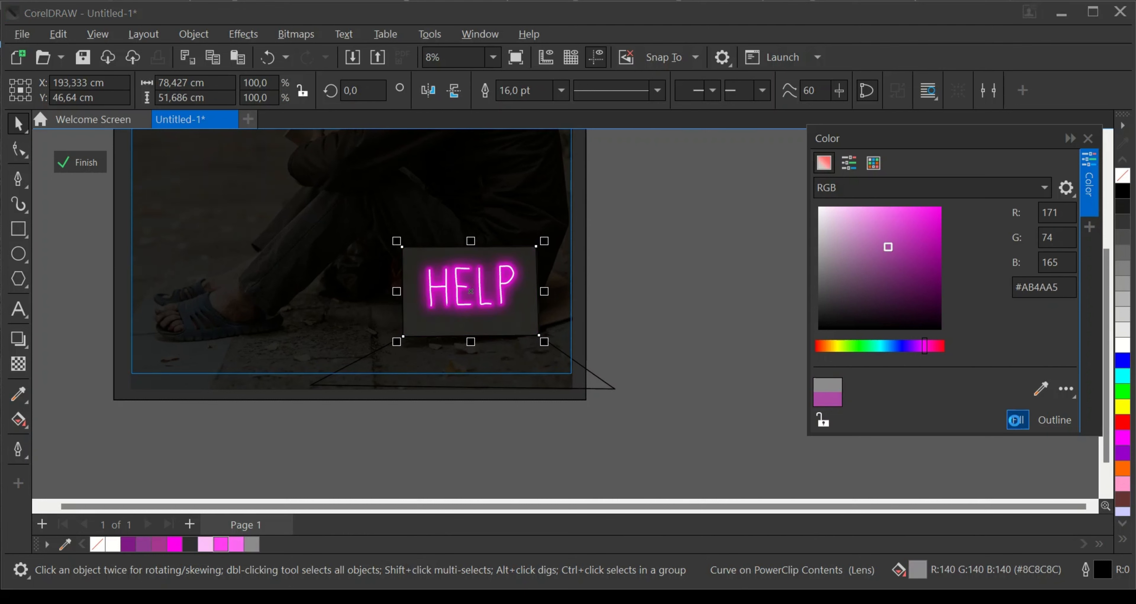
- Fill the sign shape with pink #FF5EF4 and deselect it
left_click(896, 206)
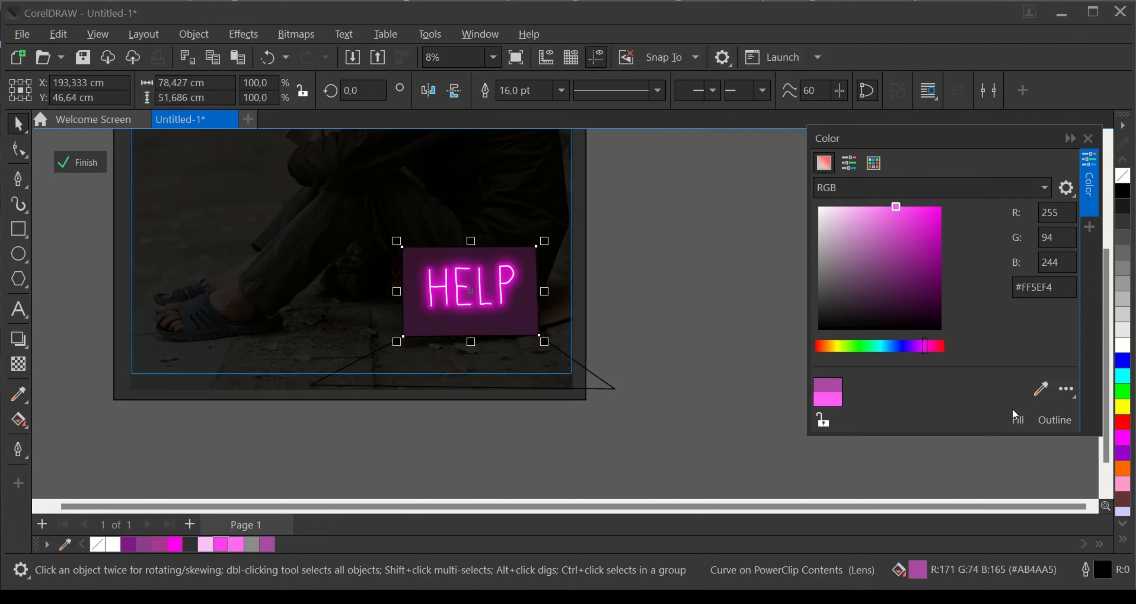
left_click(1017, 420)
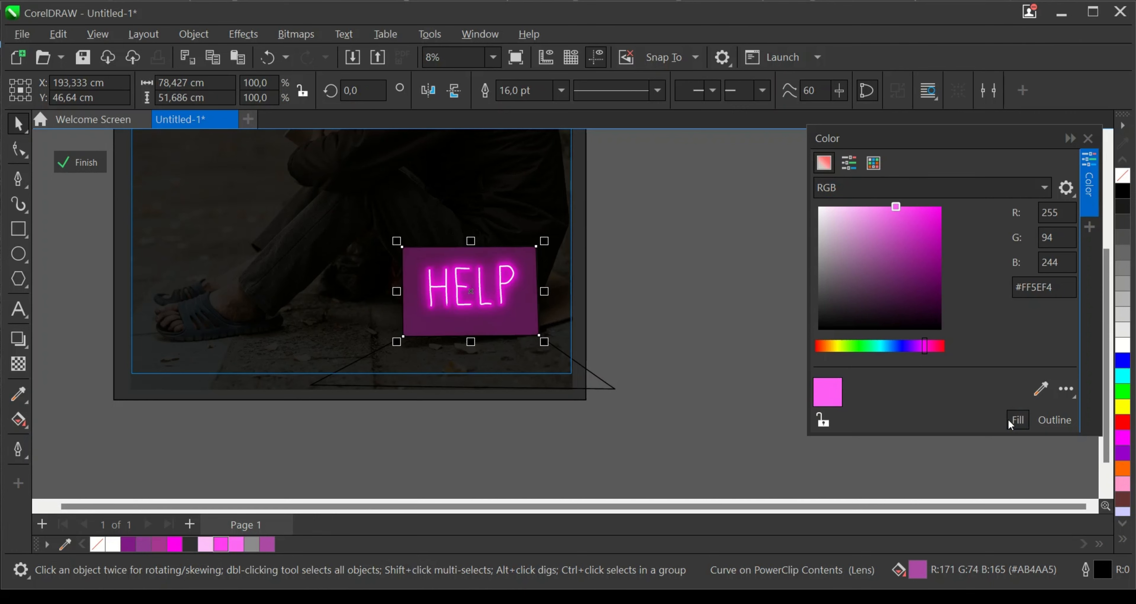
left_click(649, 329)
scroll(651, 368, "down", 4)
scroll(578, 347, "up", 5)
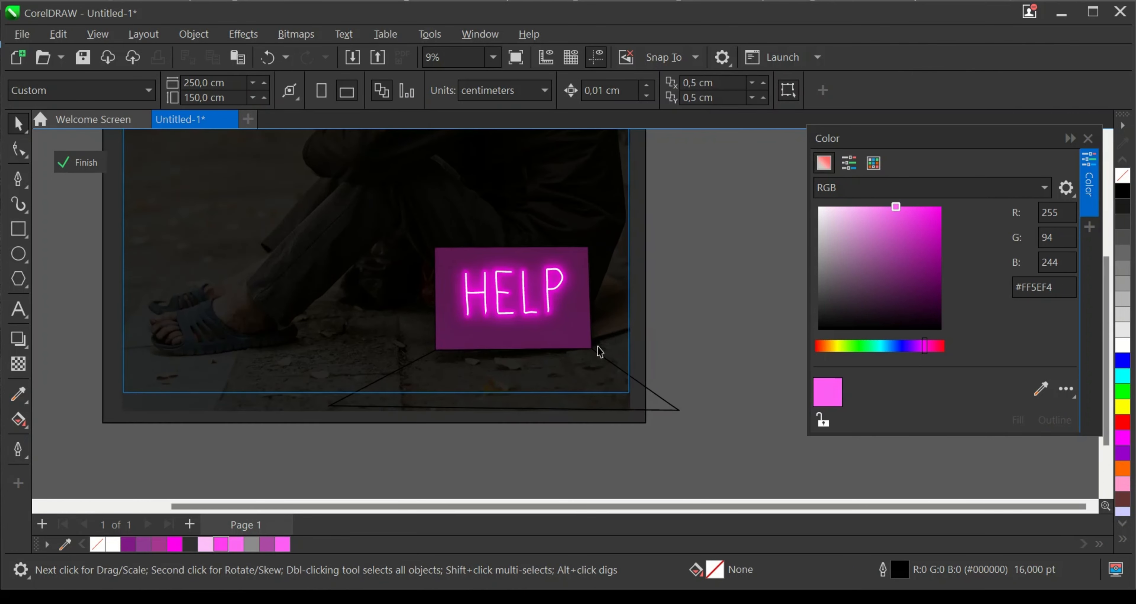
- Change the sign shape's merge mode to Hard Light and give it a uniform transparency of 75
left_click(591, 340)
scroll(588, 335, "up", 2)
left_click(19, 364)
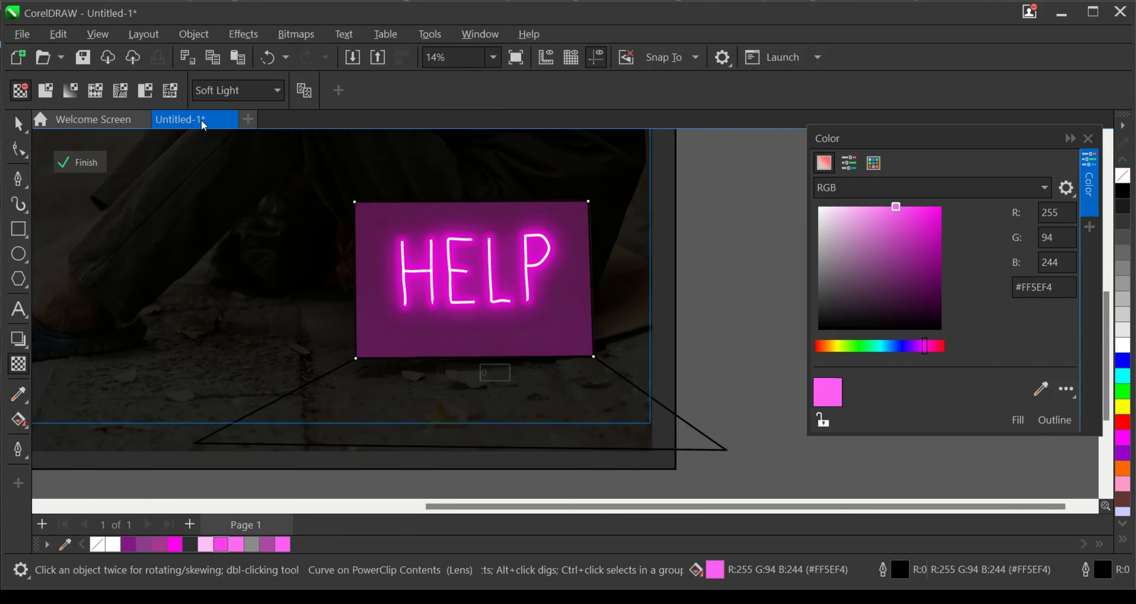
left_click(214, 90)
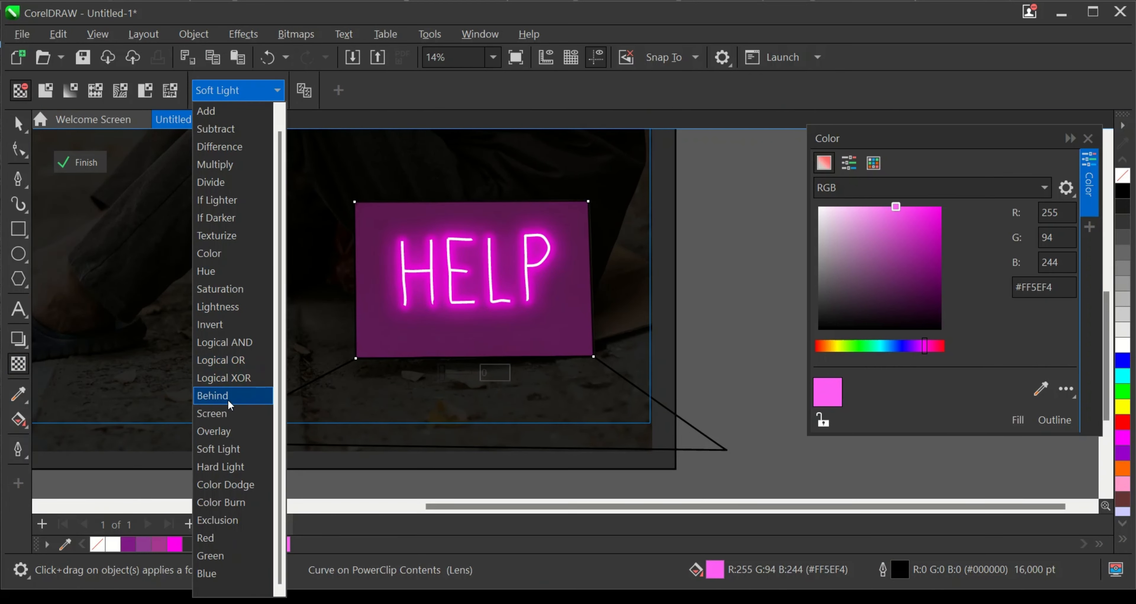
left_click(224, 464)
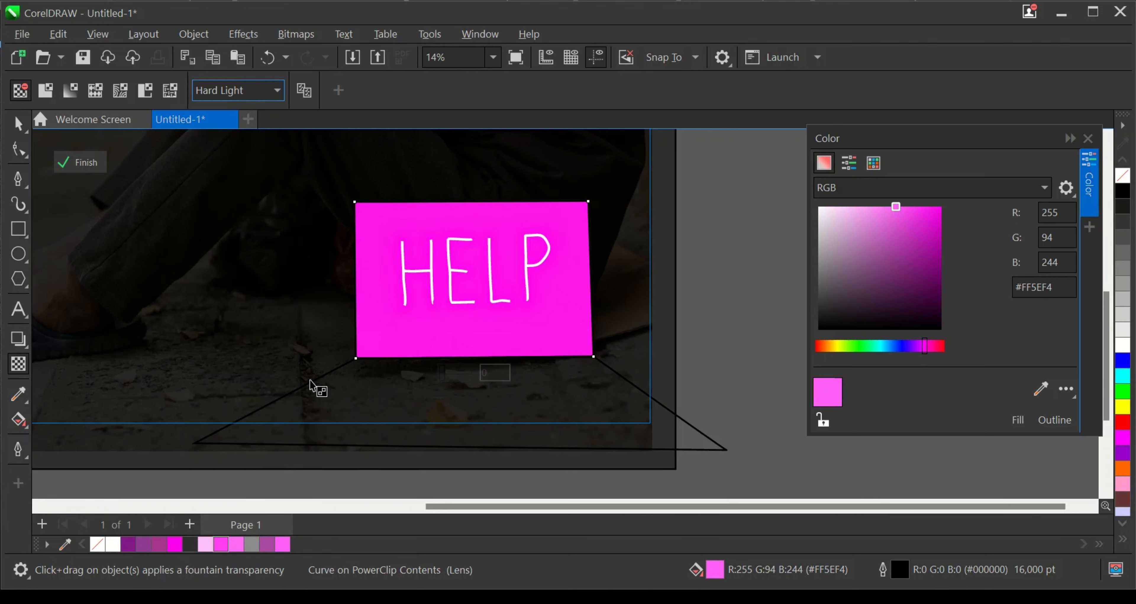
left_click_drag(442, 373, 465, 374)
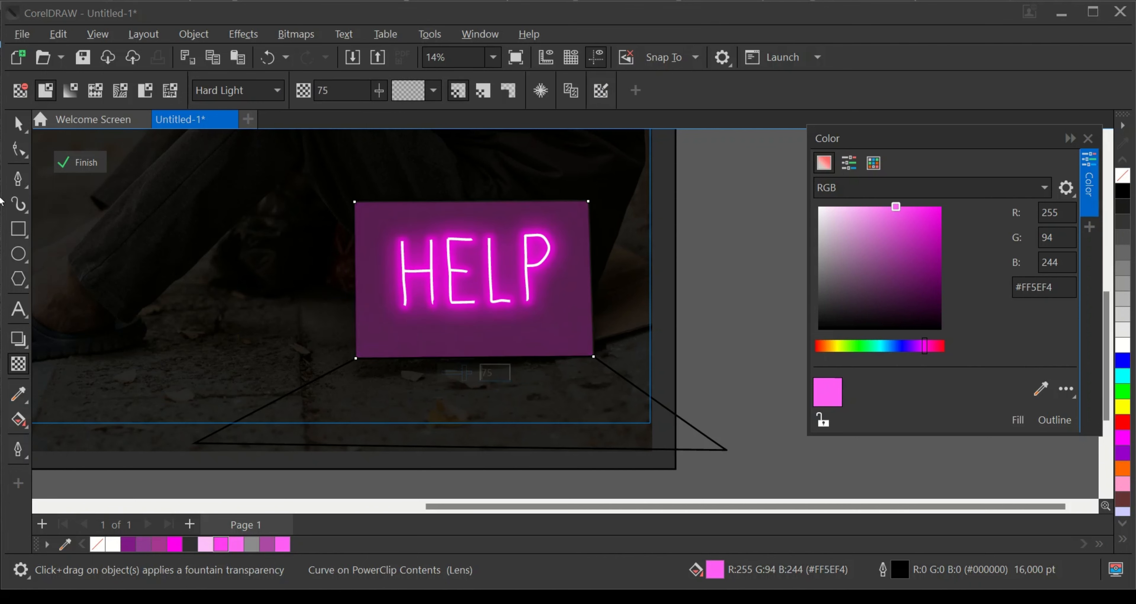
left_click(18, 125)
- Fill the ground trapezoid below the sign with pink #FF5EF4 and remove its outline
scroll(602, 382, "down", 2)
scroll(603, 381, "down", 3)
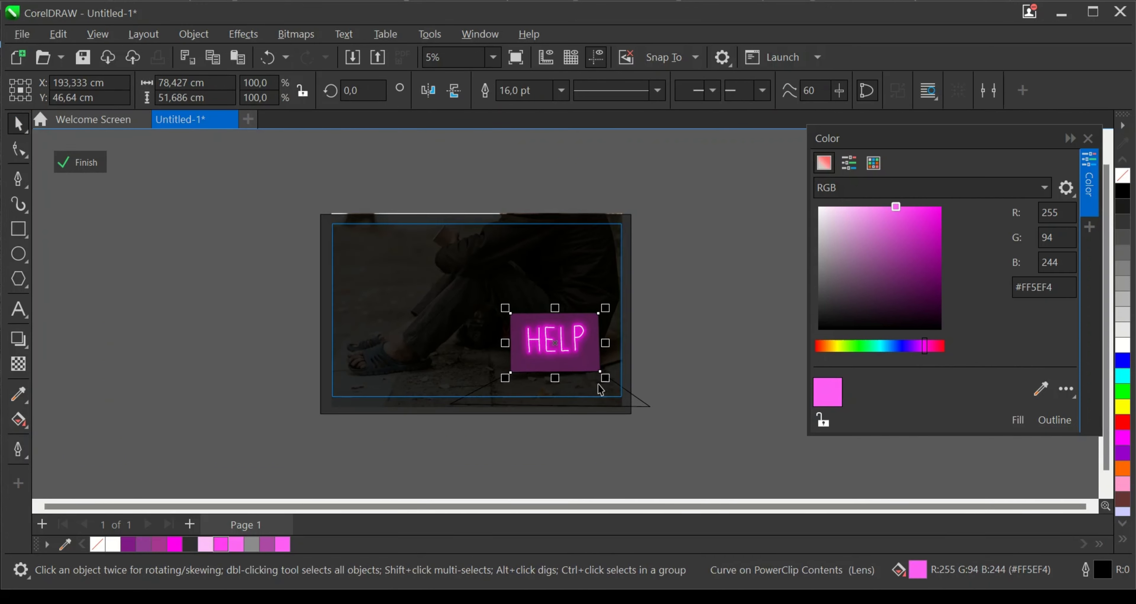
scroll(584, 394, "up", 4)
left_click(583, 393)
scroll(582, 393, "up", 1)
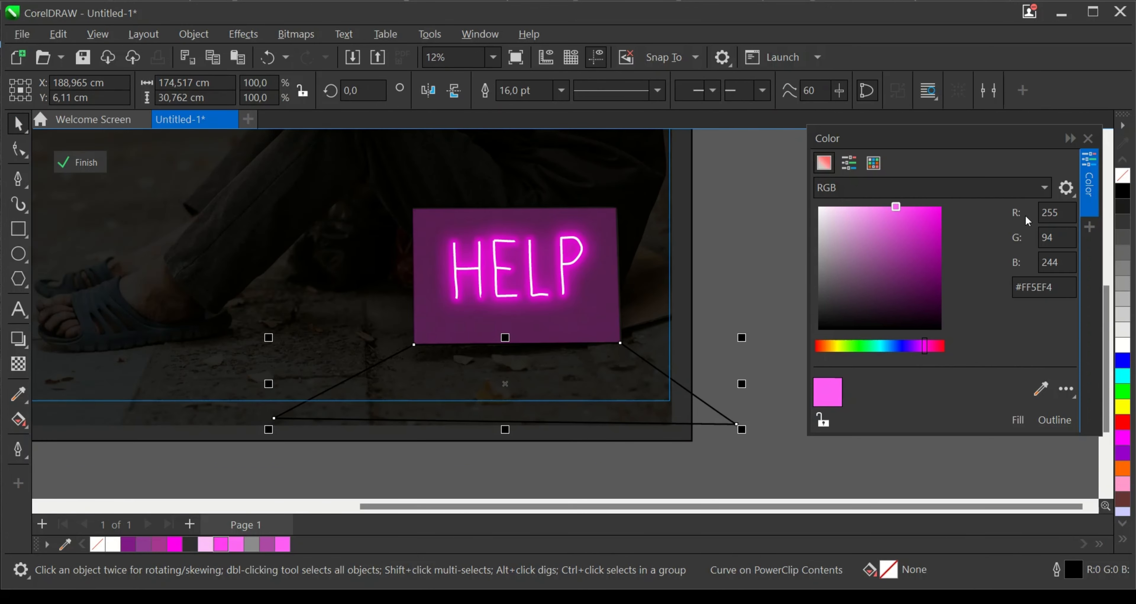
left_click(1017, 419)
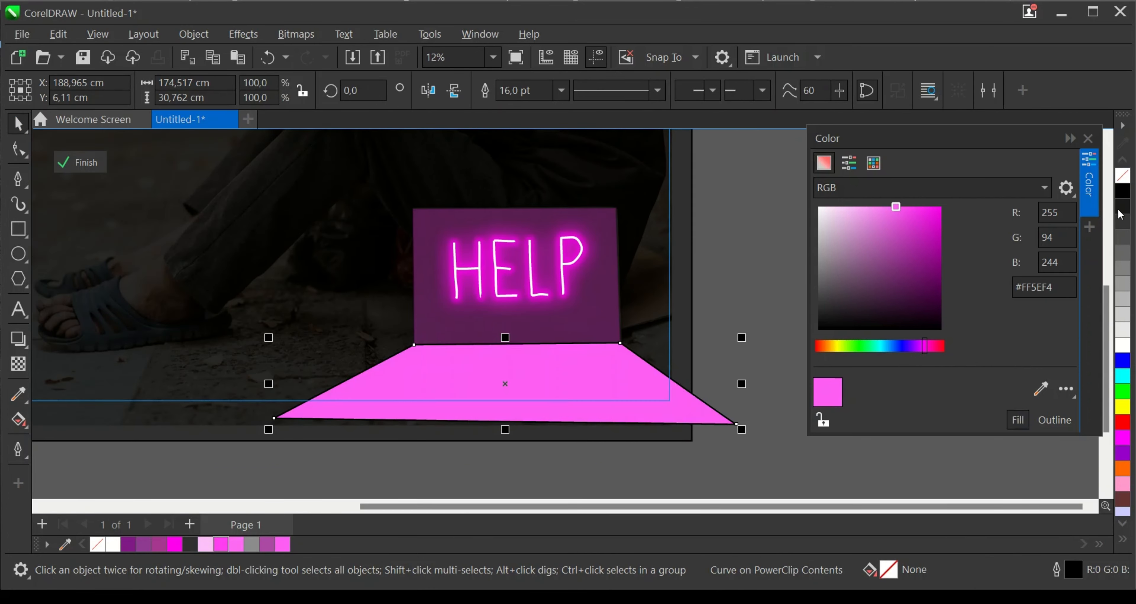
right_click(1123, 176)
- Try the Multiply and Overlay transparency merge modes on the pink ground trapezoid
scroll(482, 385, "up", 1)
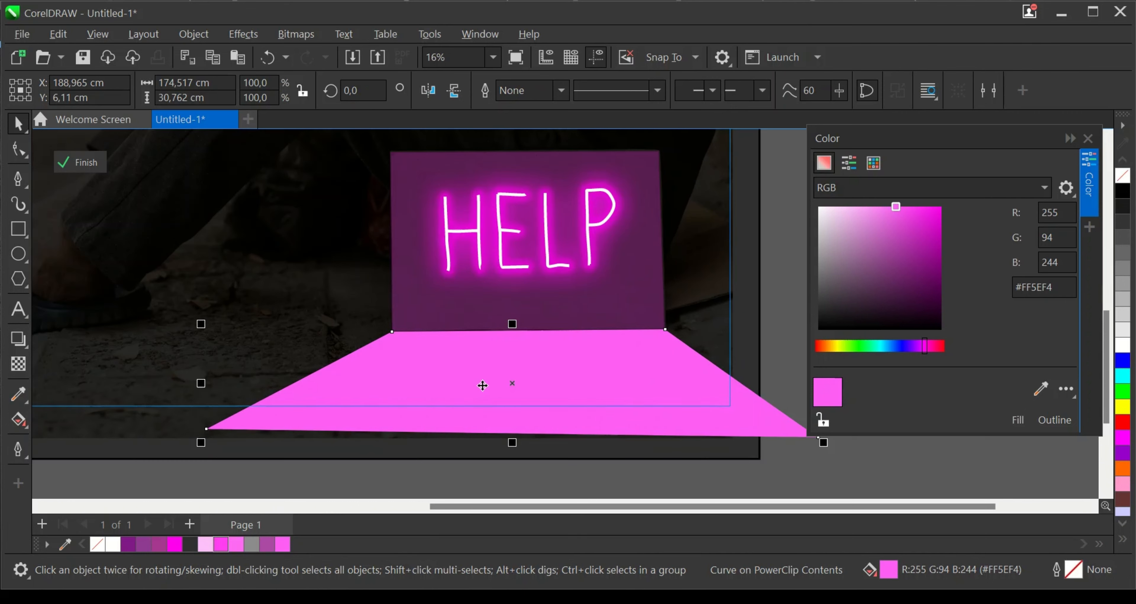
left_click(18, 363)
left_click(234, 88)
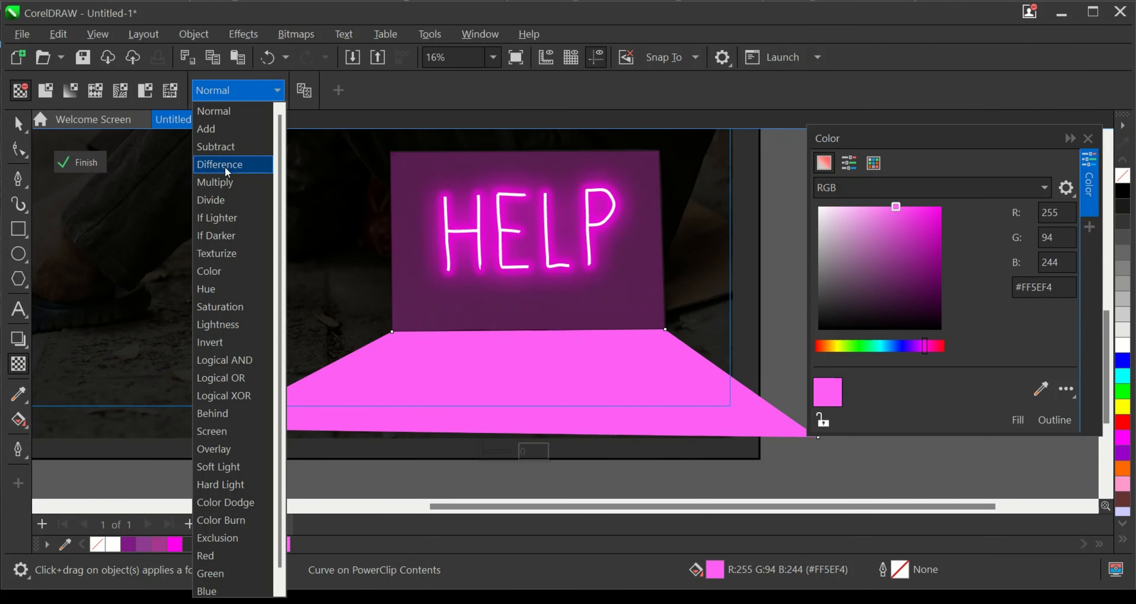
left_click(216, 182)
left_click(250, 88)
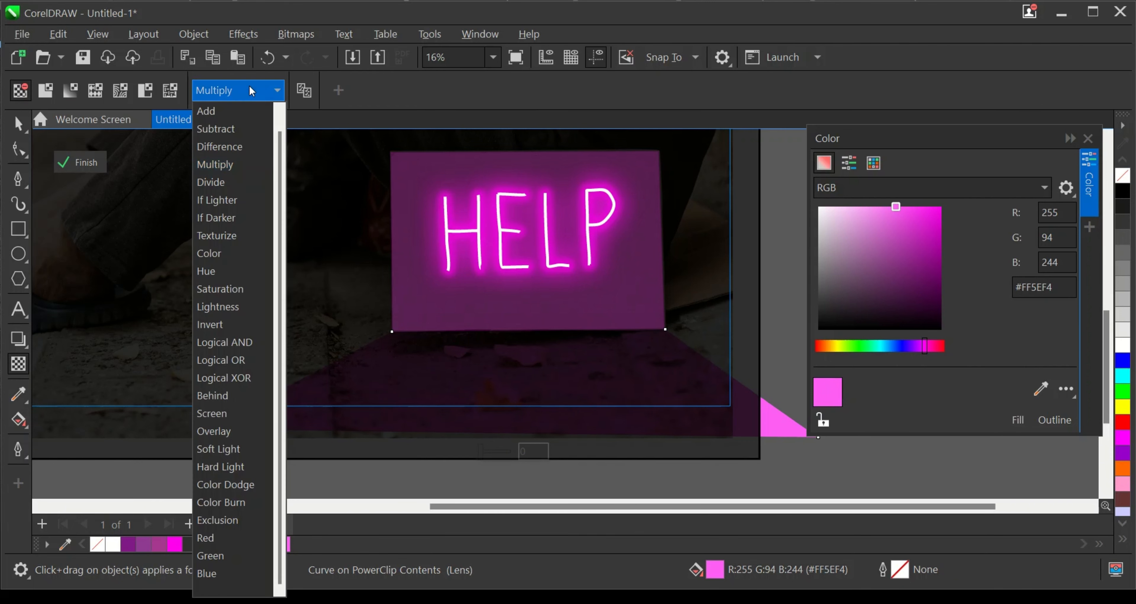
left_click(219, 429)
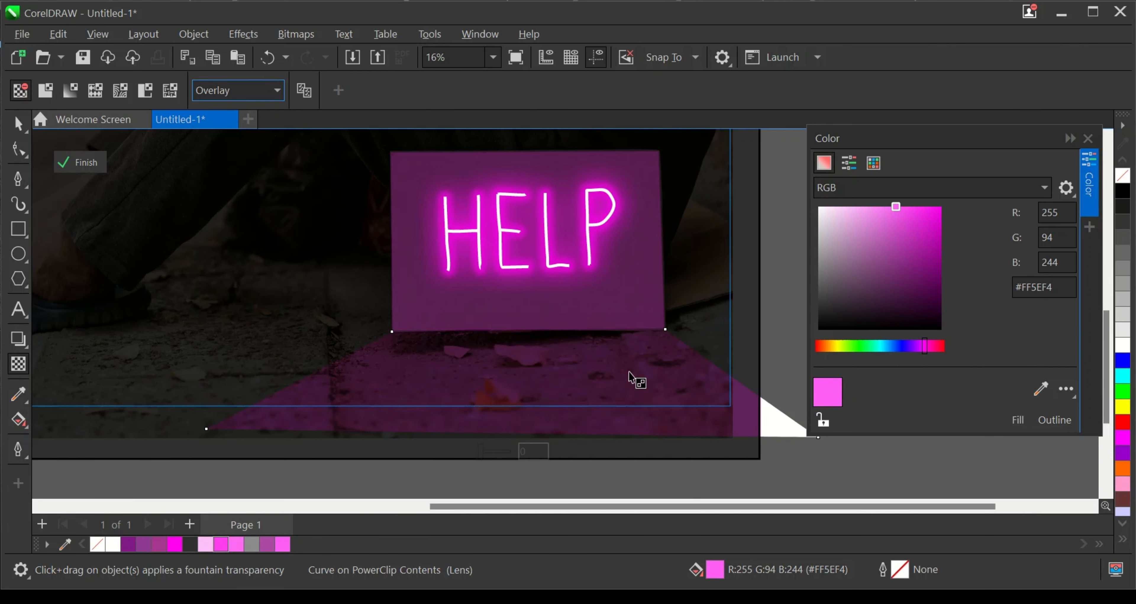
scroll(656, 383, "down", 1)
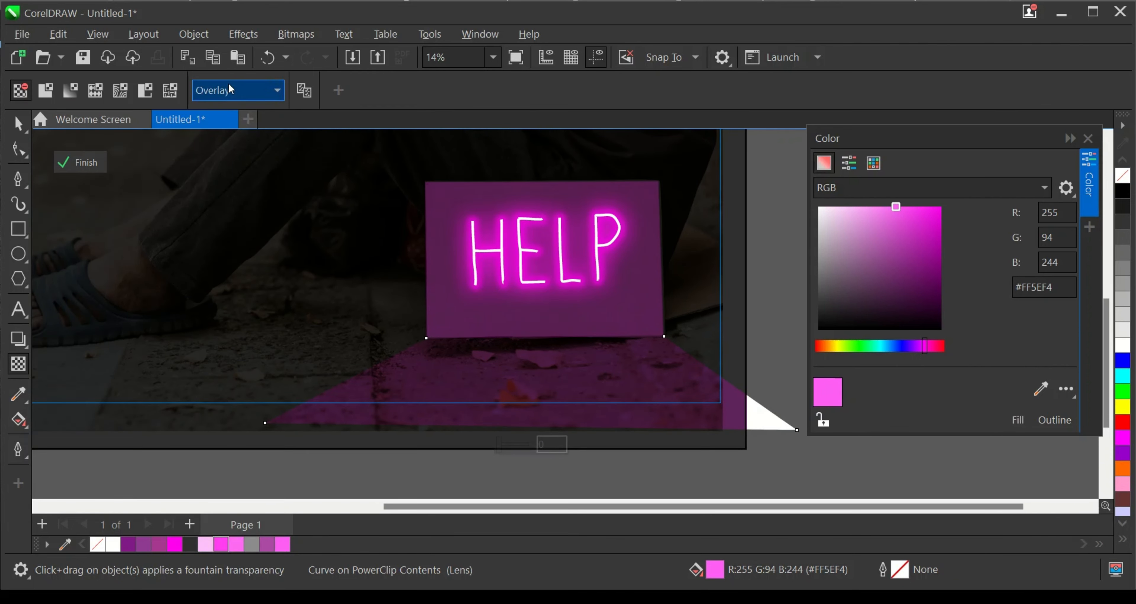
left_click(232, 96)
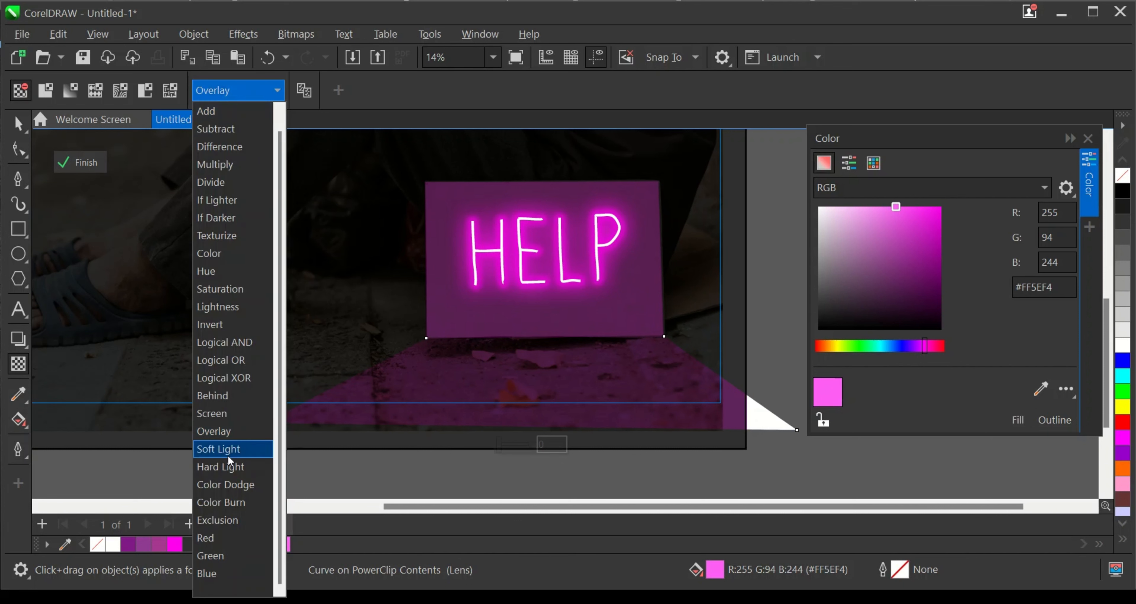
left_click(236, 433)
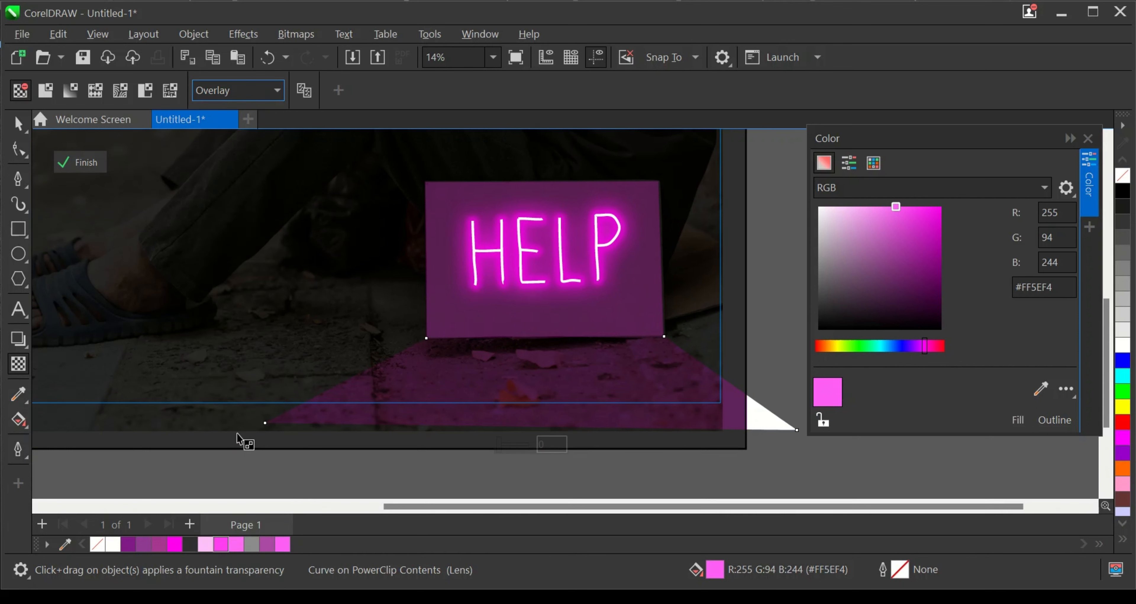
- Compare the Soft Light and Hard Light merge modes on the ground trapezoid and settle on Soft Light
left_click(228, 91)
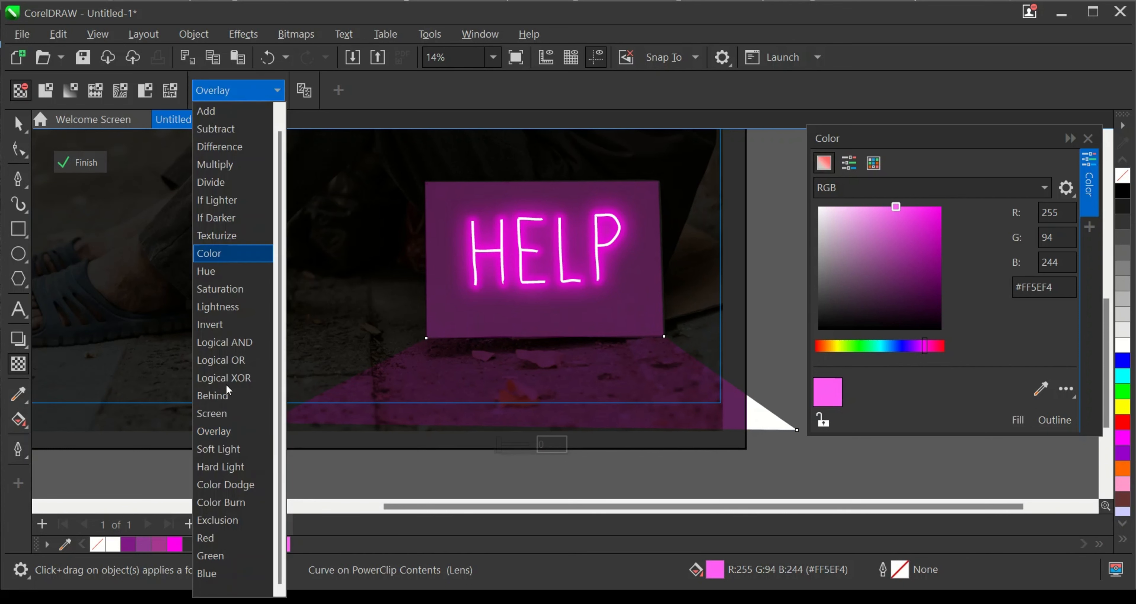
left_click(229, 450)
left_click(272, 98)
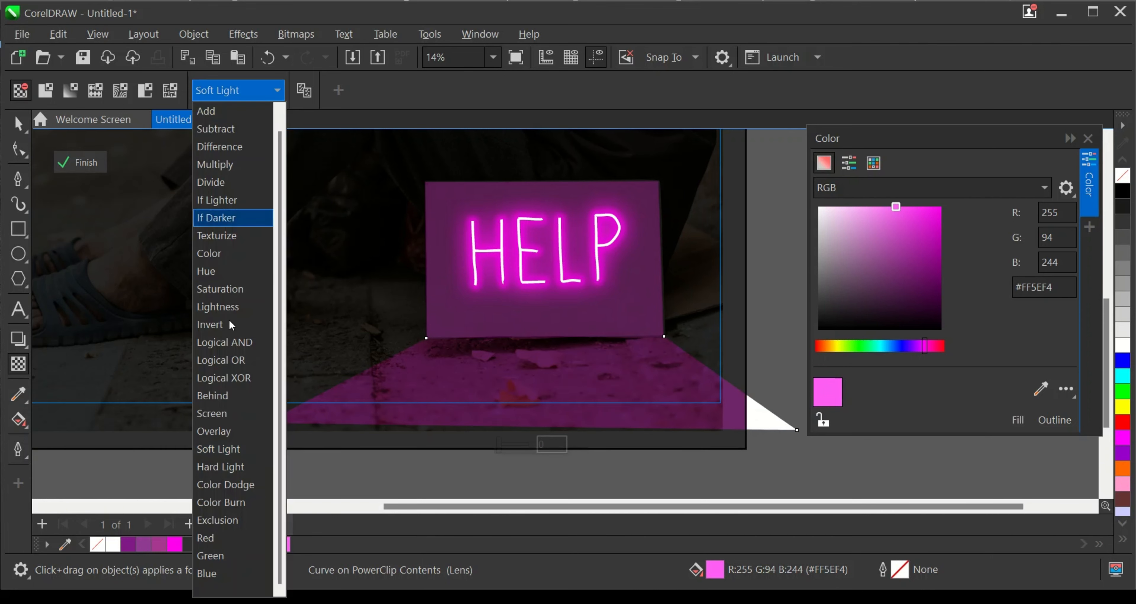
left_click(224, 465)
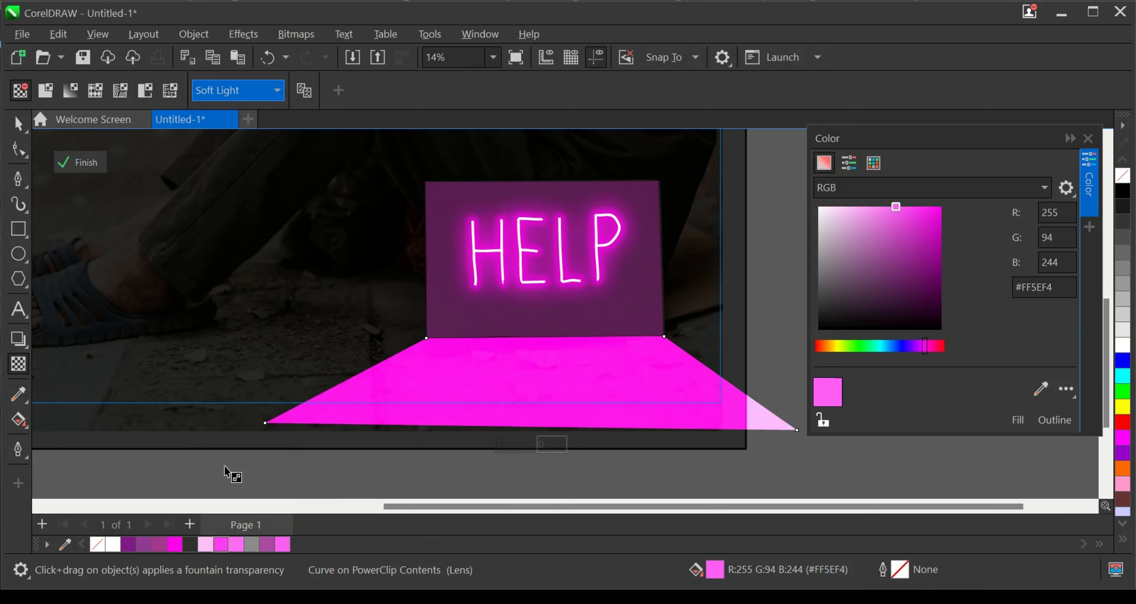
left_click(271, 92)
left_click(230, 449)
scroll(473, 376, "up", 1)
- Apply a Feather blur of width 499 in Curved mode to the pink ground trapezoid
left_click(138, 37)
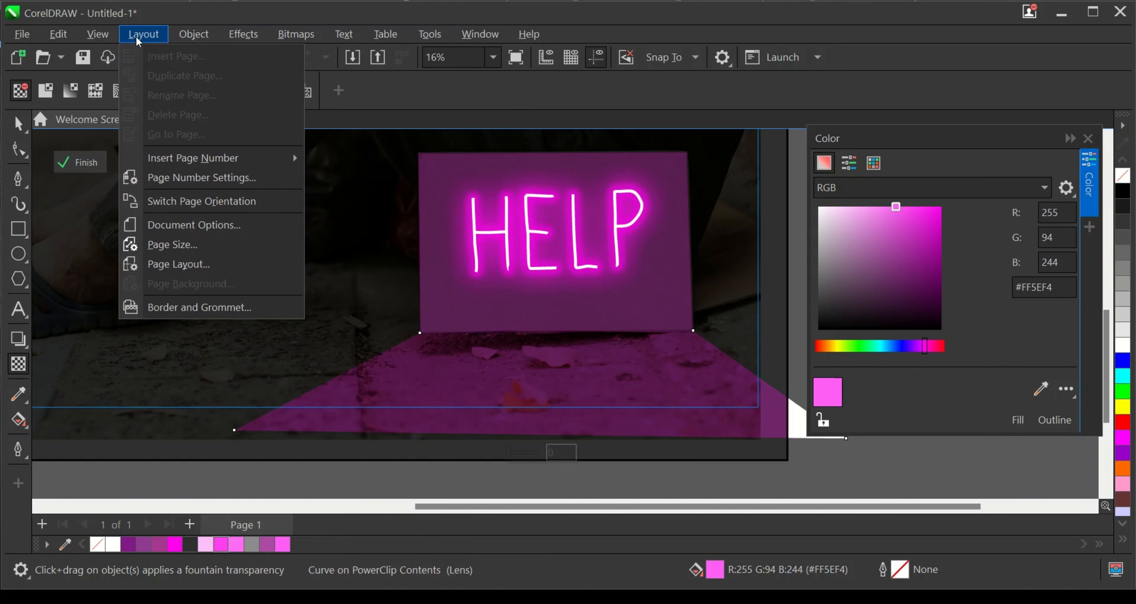
mouse_move(193, 35)
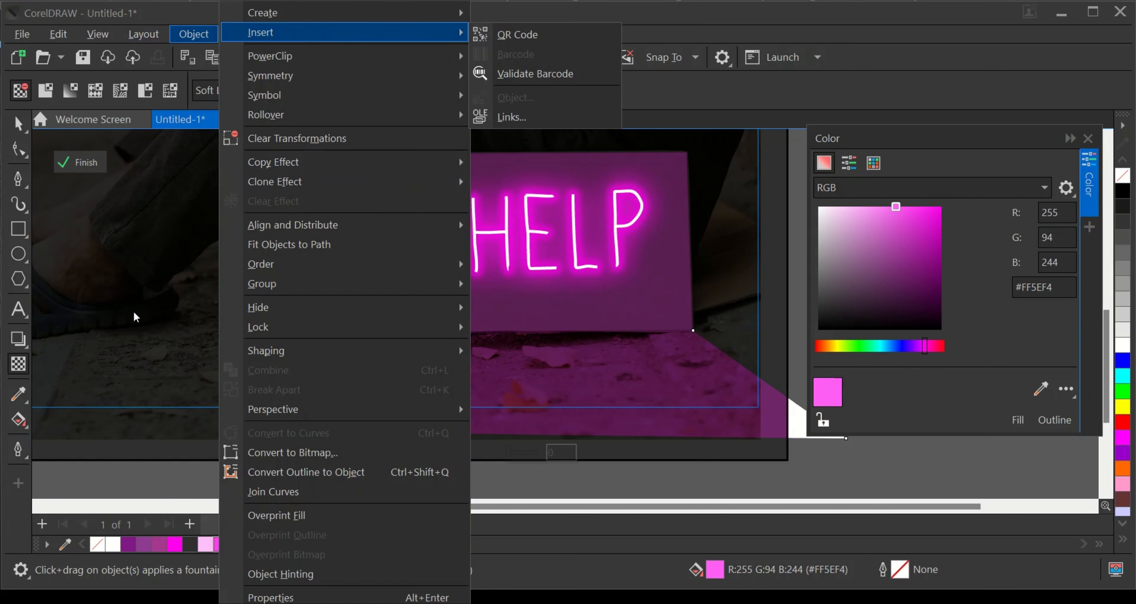
left_click(18, 125)
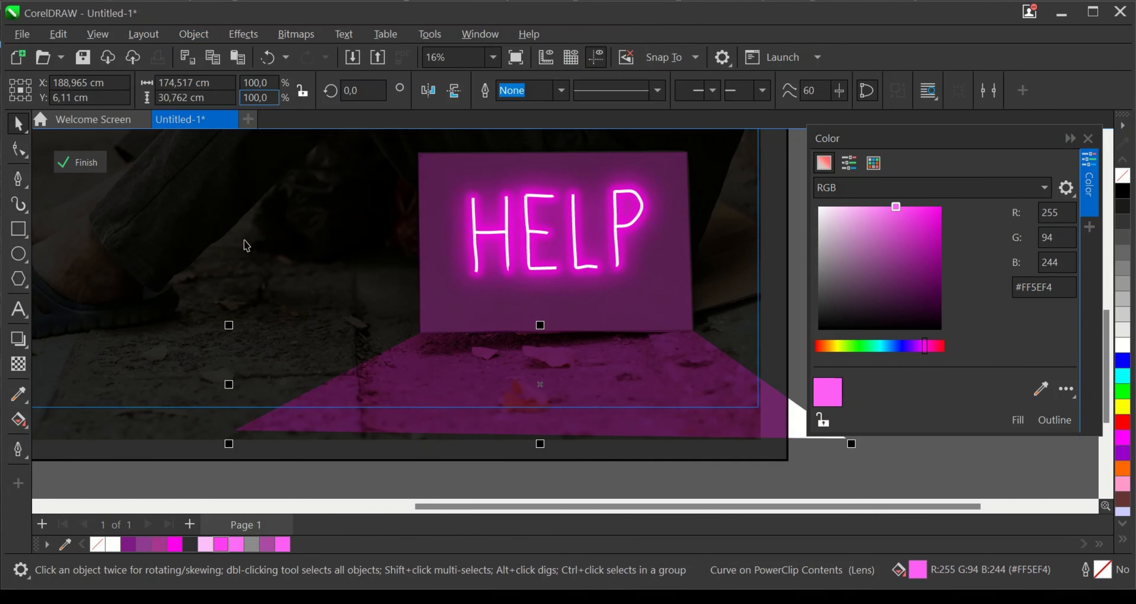
left_click(244, 36)
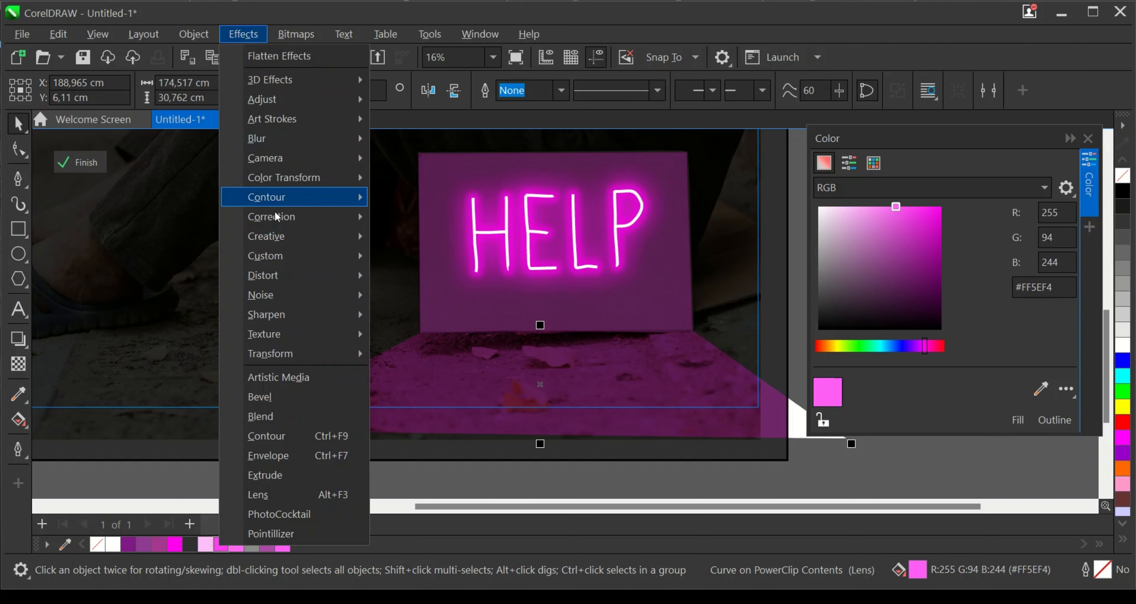
mouse_move(279, 138)
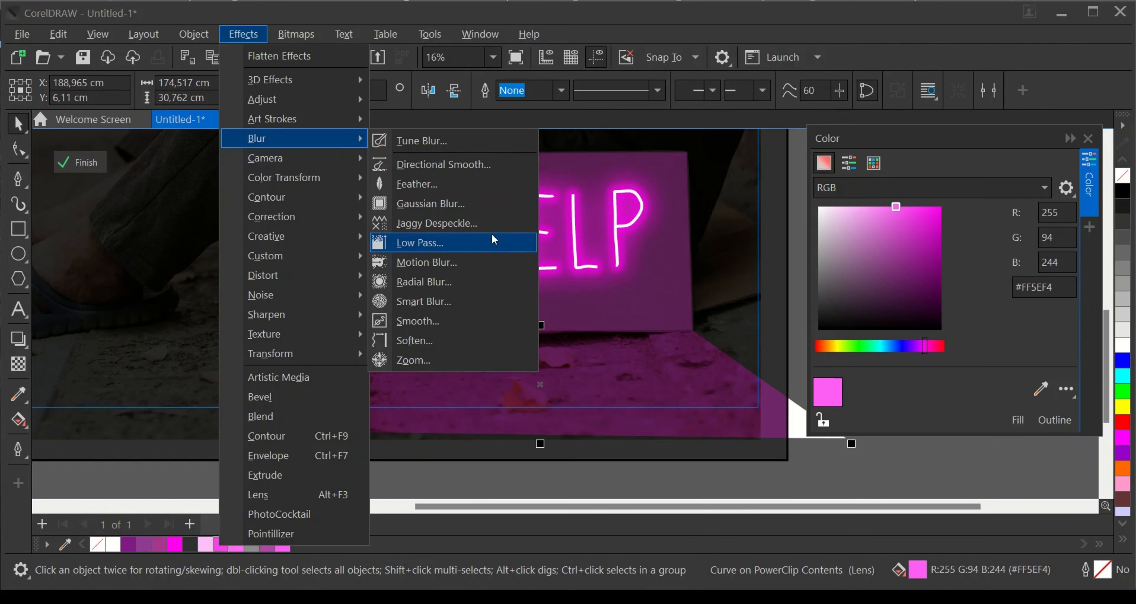
left_click(426, 181)
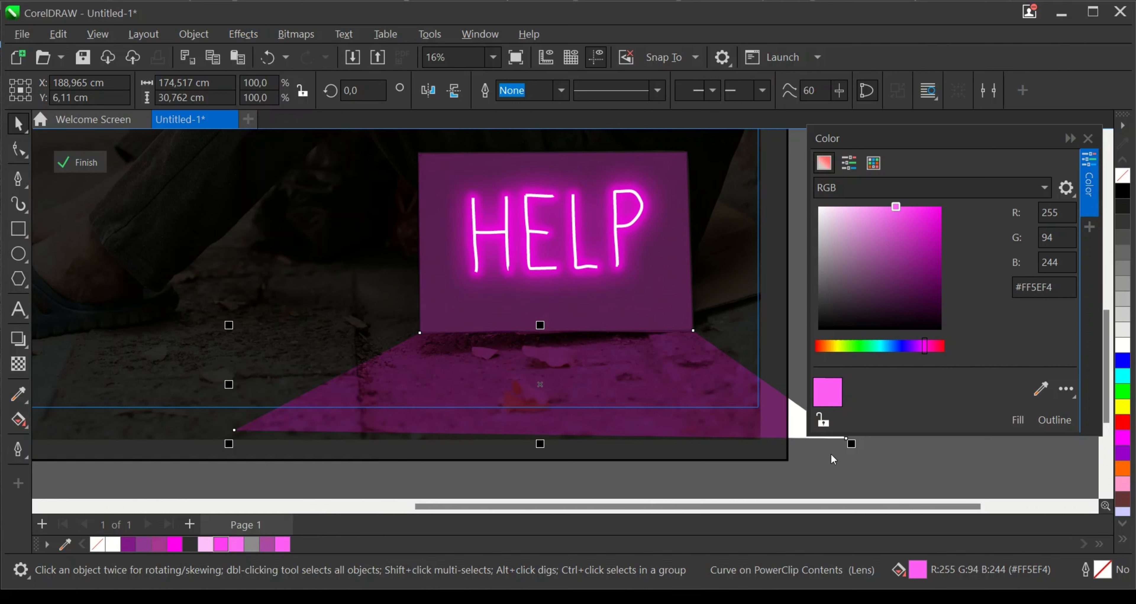
left_click_drag(546, 204, 851, 159)
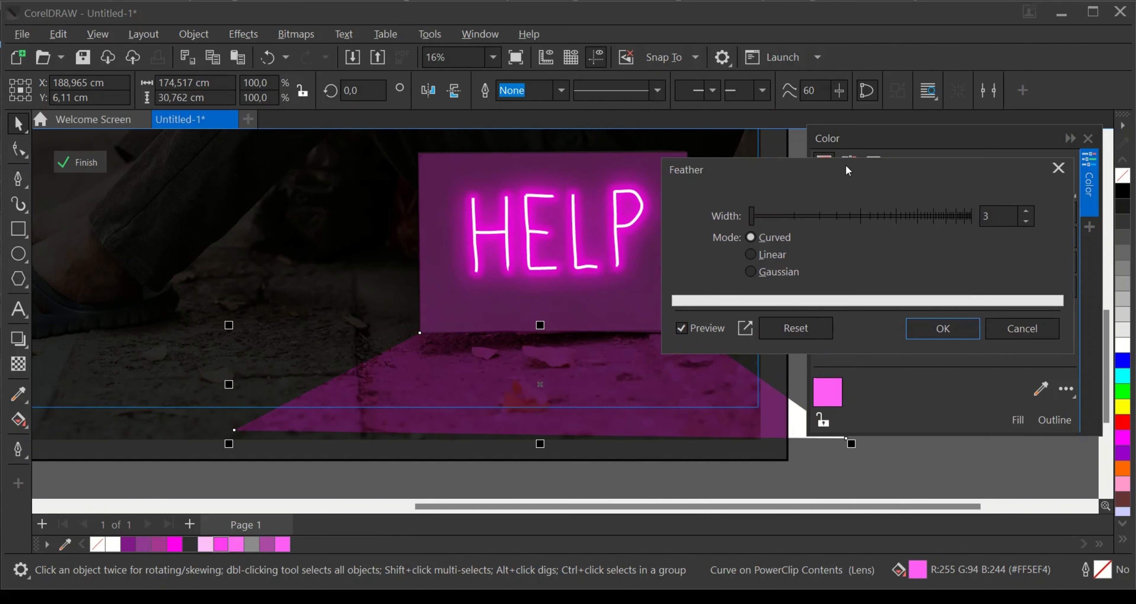
left_click_drag(756, 210, 824, 212)
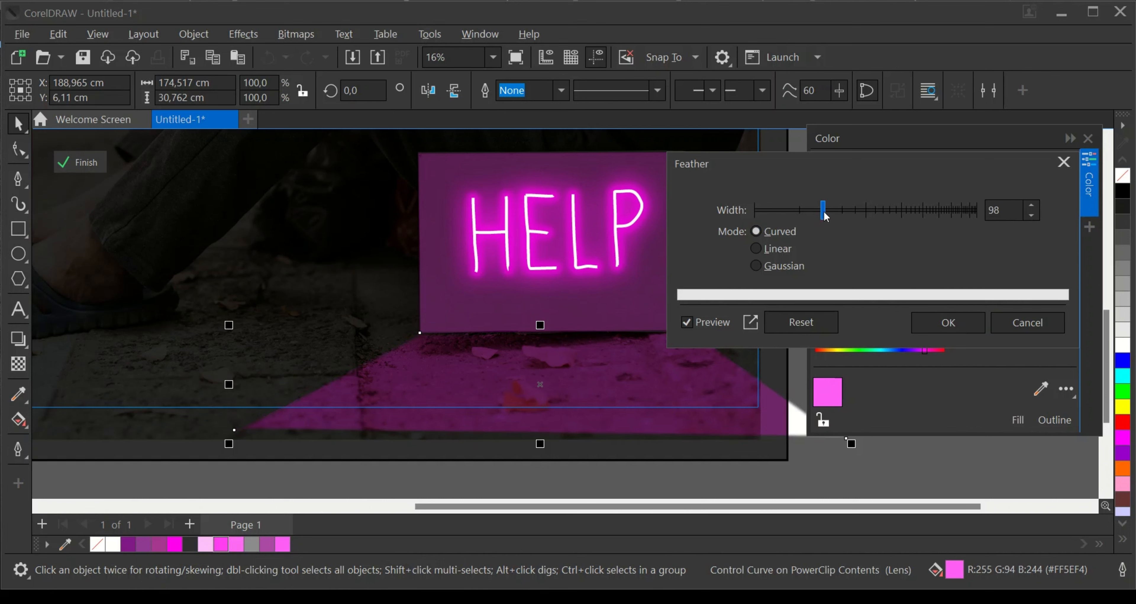
left_click(872, 213)
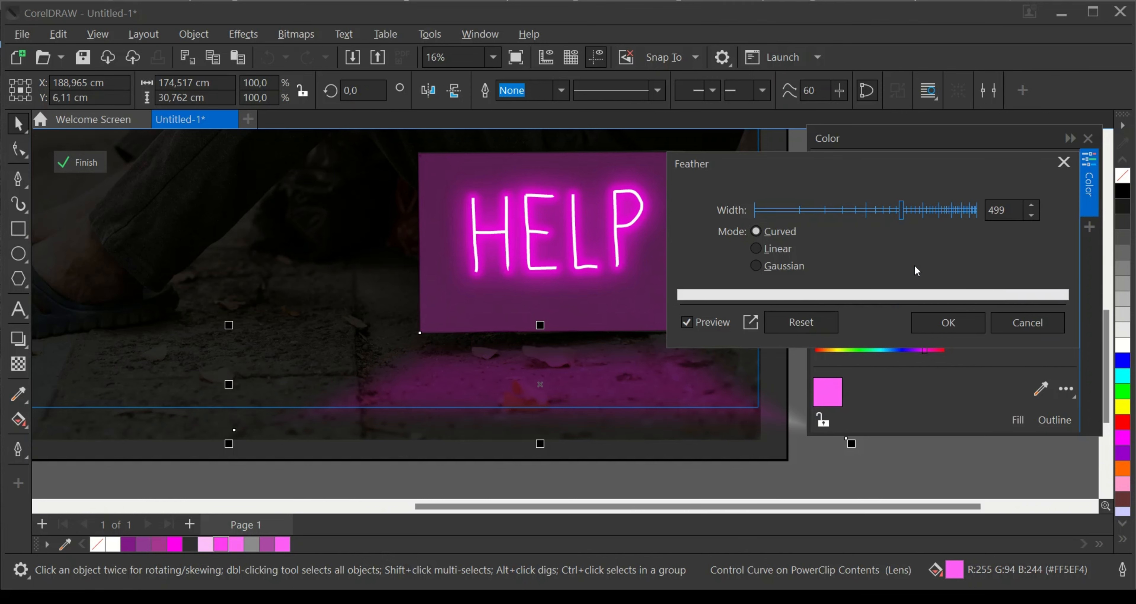
left_click(942, 325)
- Enlarge the feathered ground trapezoid proportionally about its centre to about 108.2%, roughly 188.9 by 33.3 cm, and deselect it
scroll(513, 367, "down", 2)
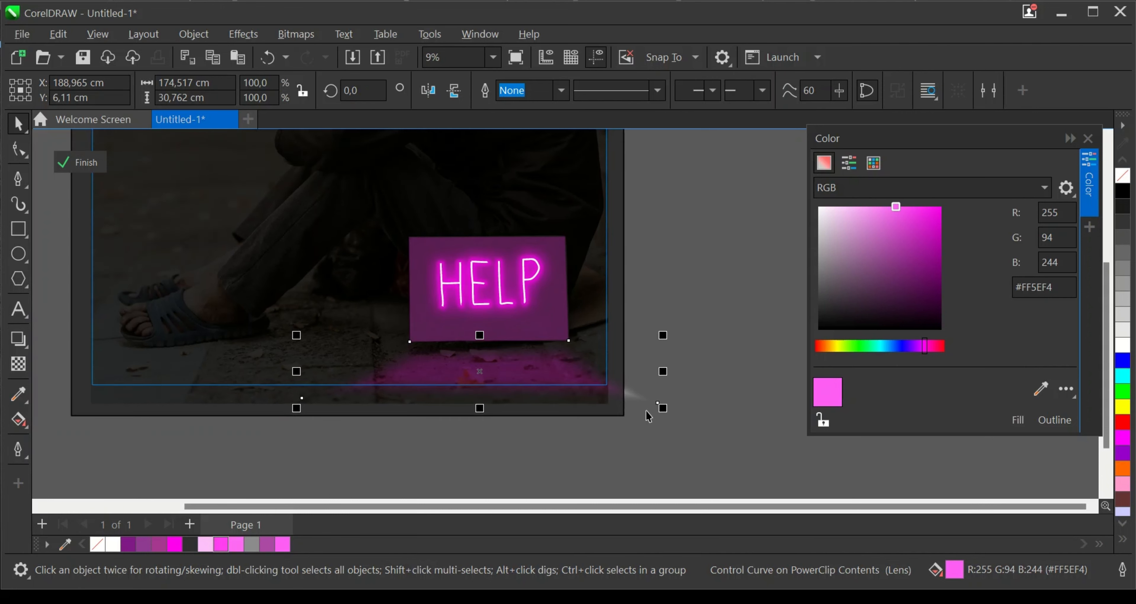
scroll(659, 409, "up", 1)
left_click_drag(663, 407, 690, 443)
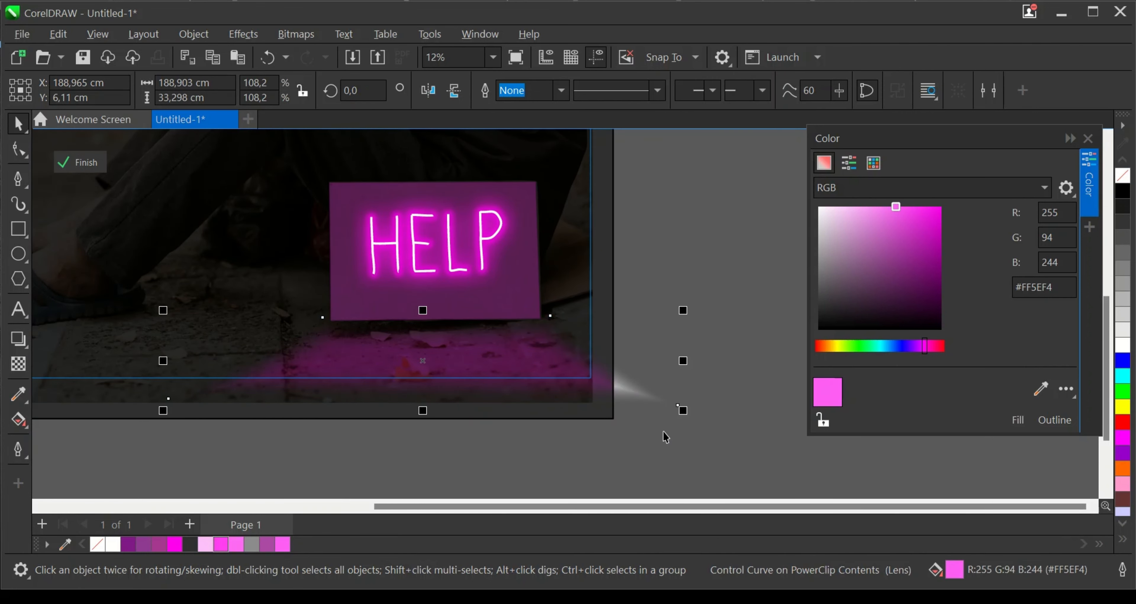
scroll(657, 420, "down", 1)
left_click(698, 327)
scroll(655, 403, "down", 4)
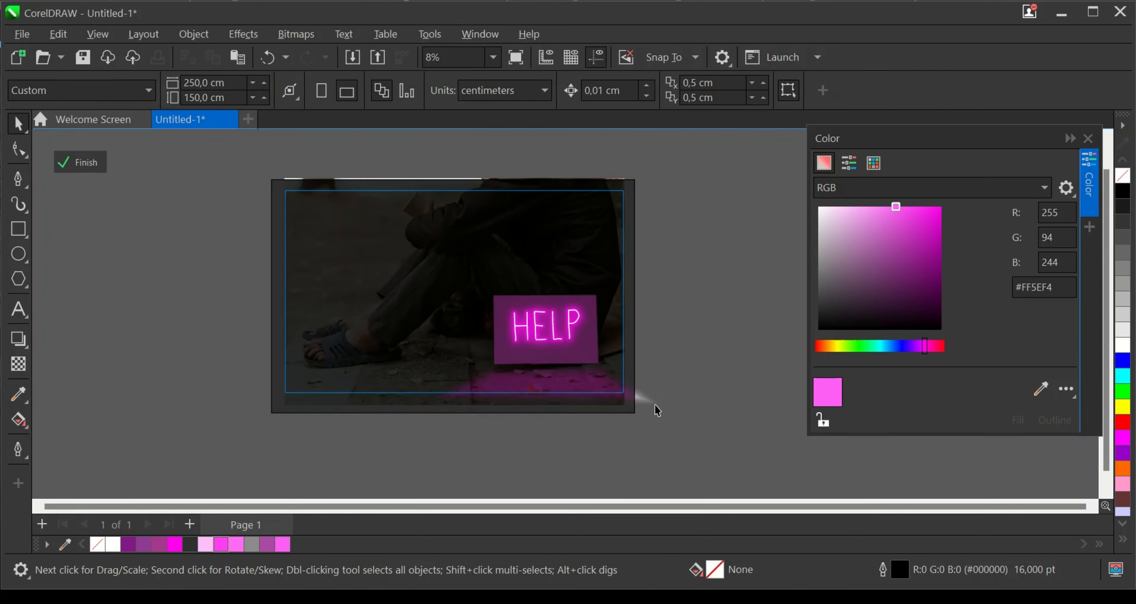
scroll(554, 392, "up", 6)
scroll(665, 402, "up", 1)
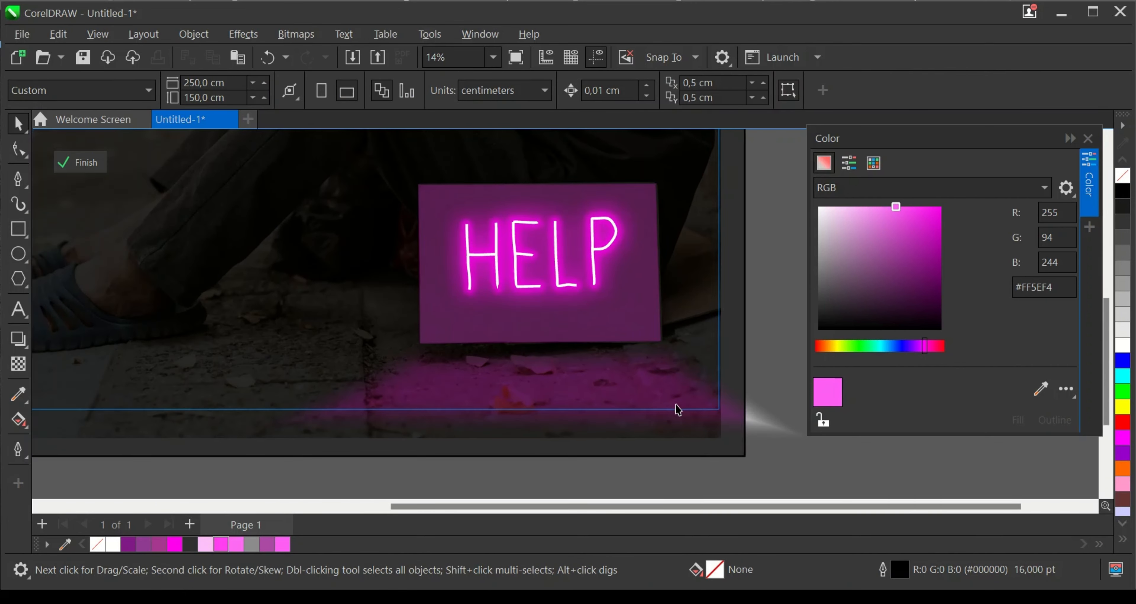
scroll(575, 399, "up", 3)
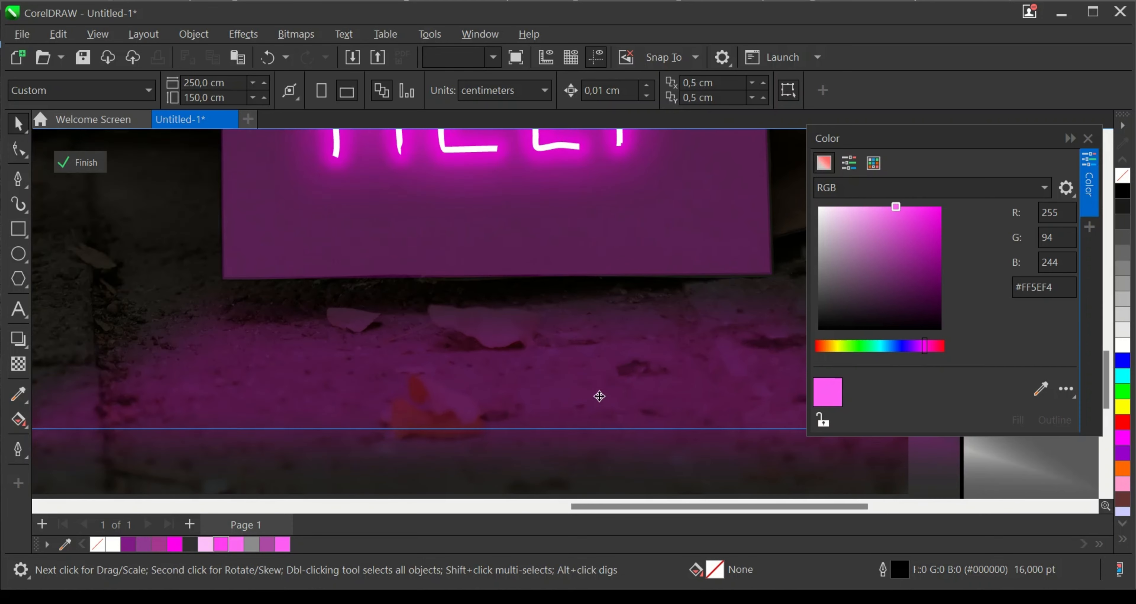
- Change the feathered ground trapezoid's merge mode to Overlay with a uniform transparency of 0
scroll(525, 410, "down", 3)
left_click(383, 378)
left_click(15, 370)
left_click(254, 92)
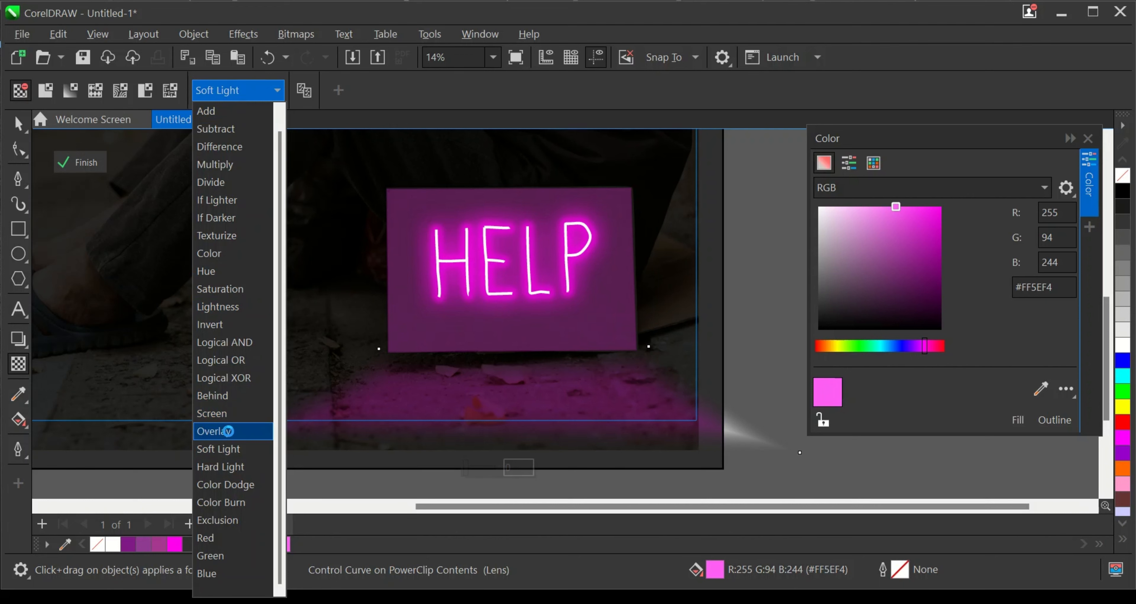
left_click(227, 431)
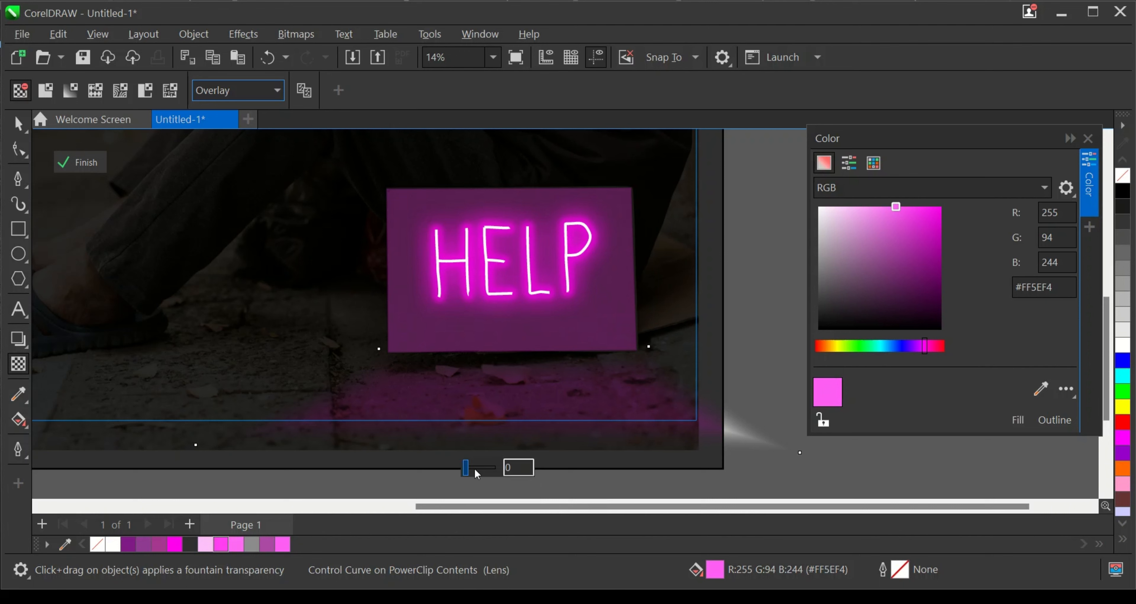
left_click_drag(476, 473, 483, 467)
left_click(485, 467)
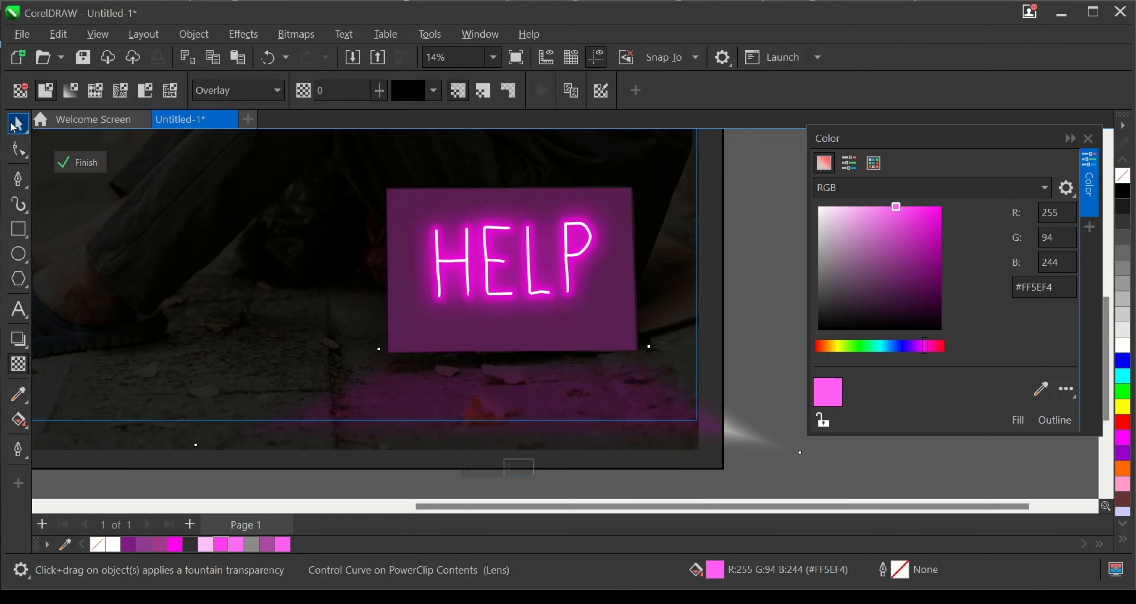
left_click(13, 122)
- Fill the dark rectangle covering the photo with the darker grey #242424
scroll(578, 404, "down", 4)
scroll(582, 411, "up", 1)
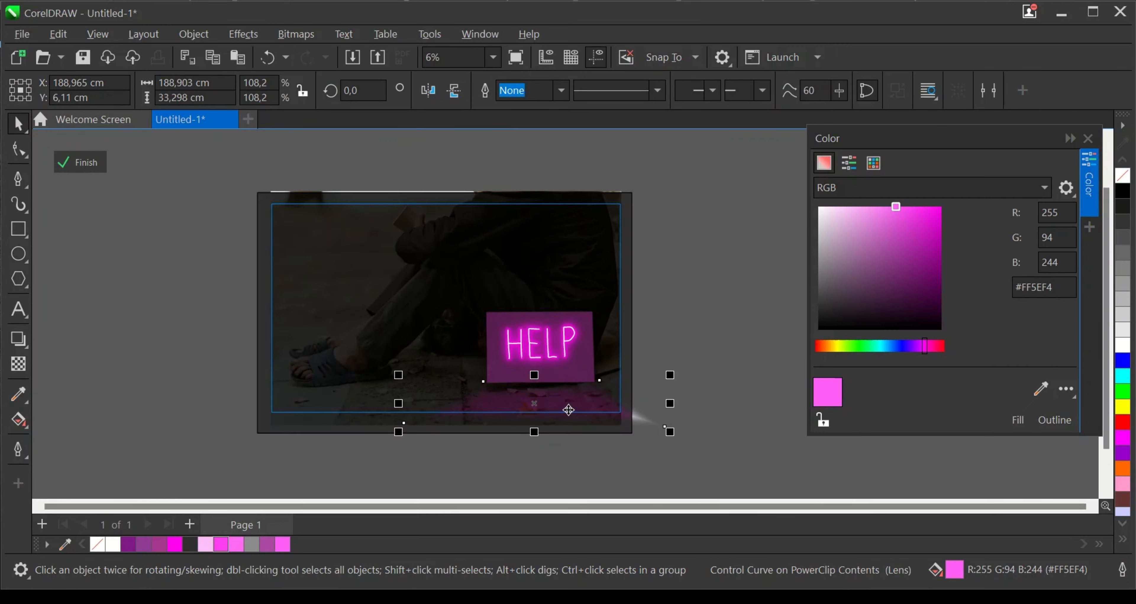
scroll(556, 388, "up", 1)
scroll(555, 381, "up", 1)
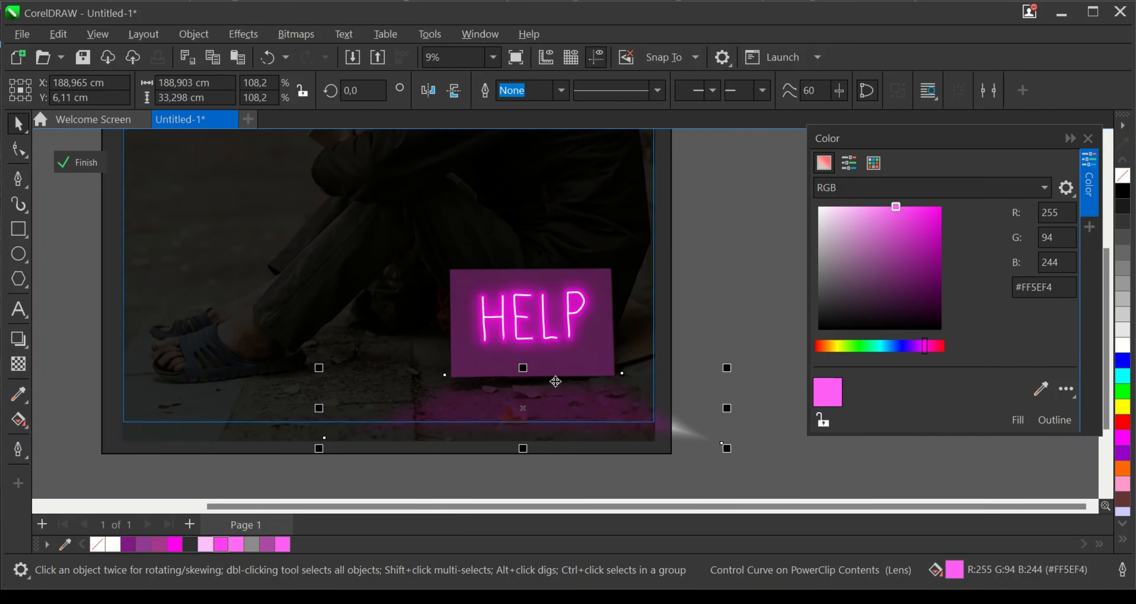
scroll(578, 367, "down", 1)
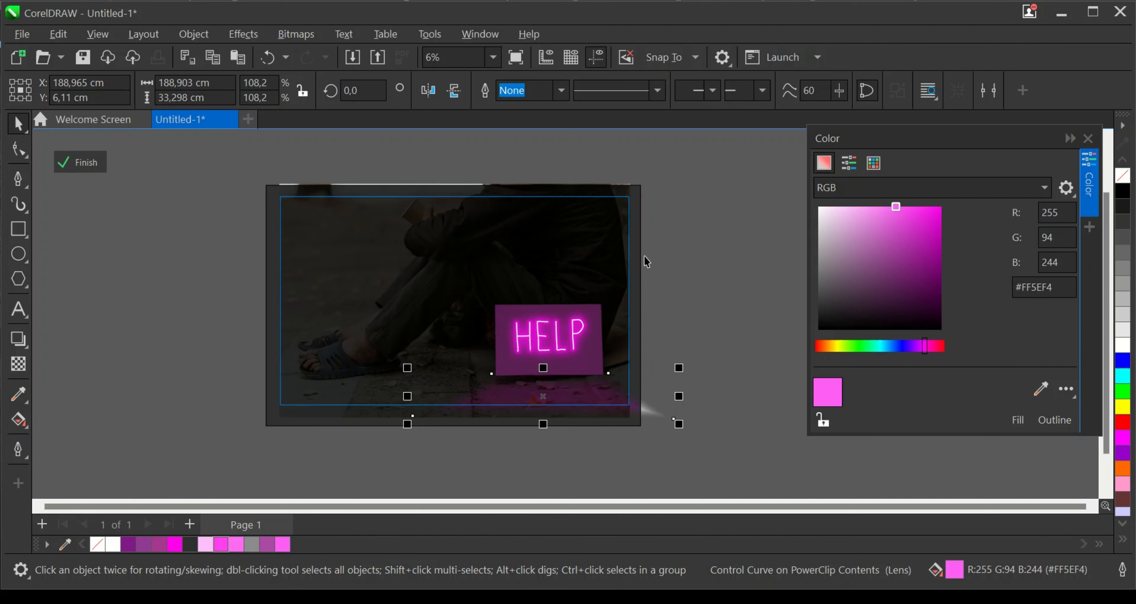
left_click(644, 255)
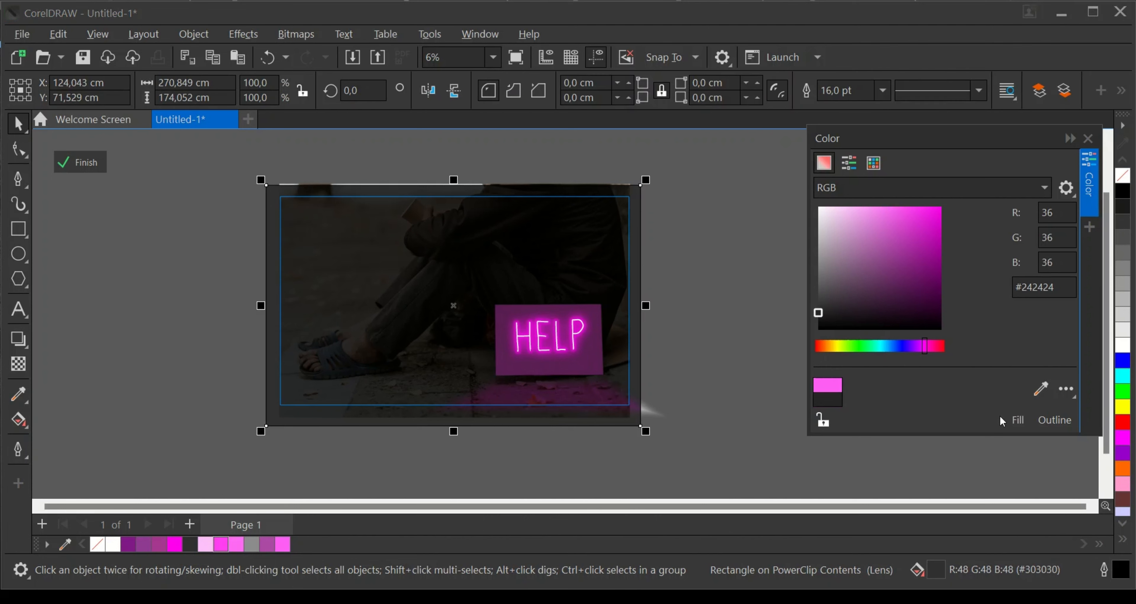
left_click(1026, 420)
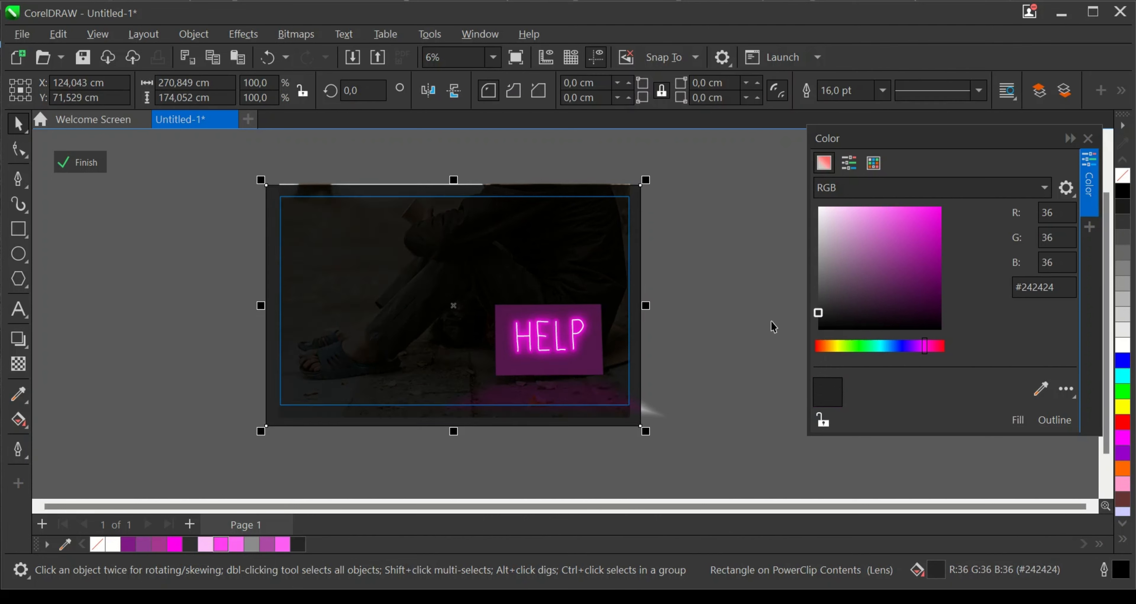
- Try the Multiply merge mode on the feathered ground trapezoid
scroll(567, 418, "up", 1)
left_click(687, 412)
scroll(596, 386, "up", 1)
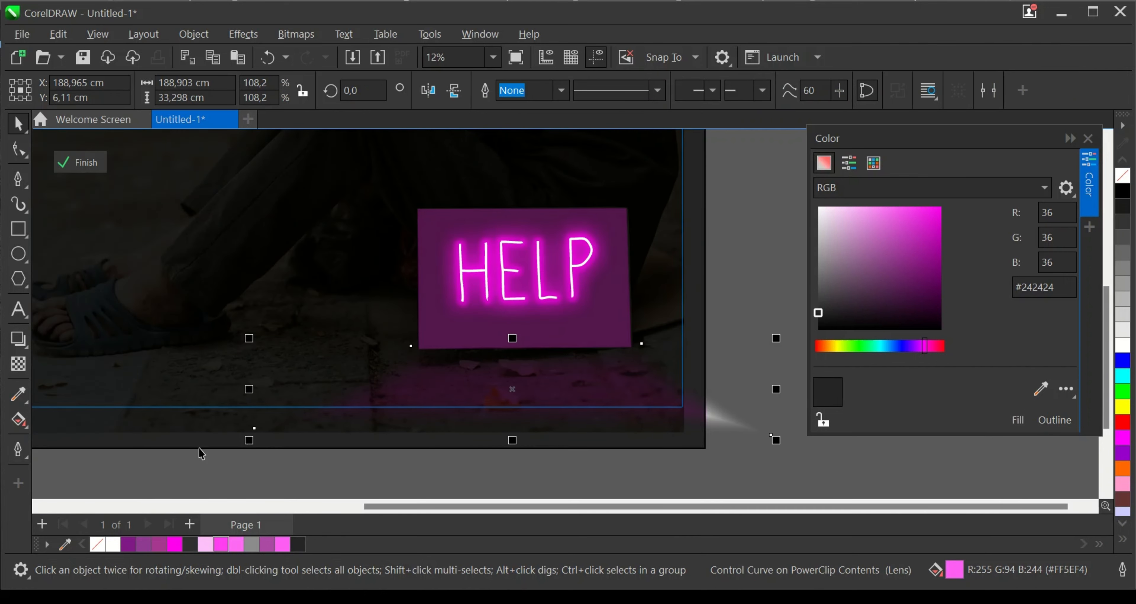
left_click(13, 363)
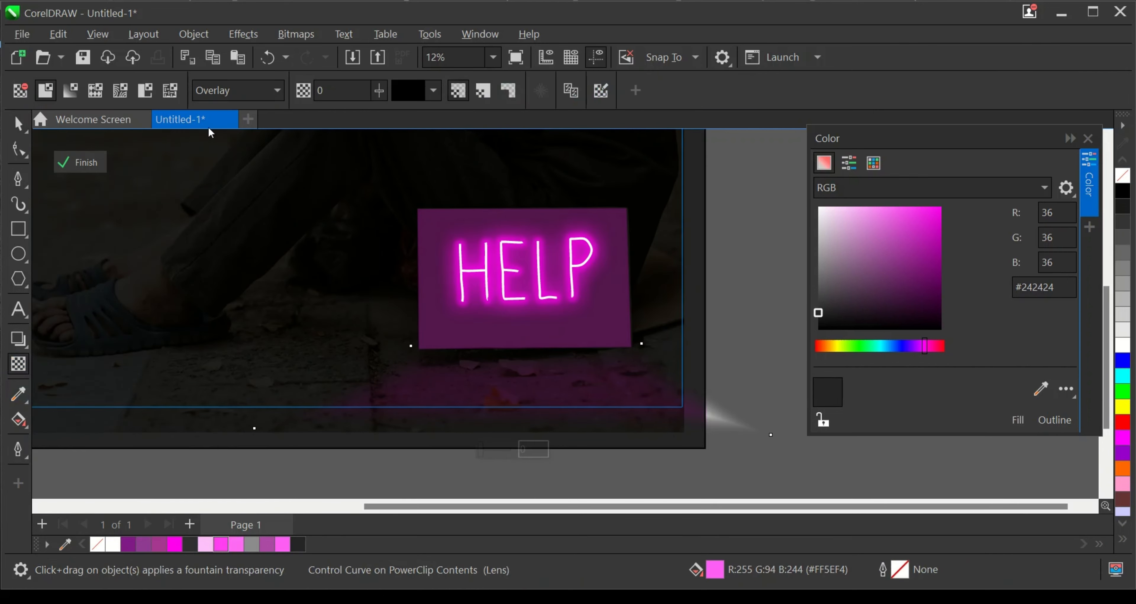
left_click(236, 90)
left_click(216, 166)
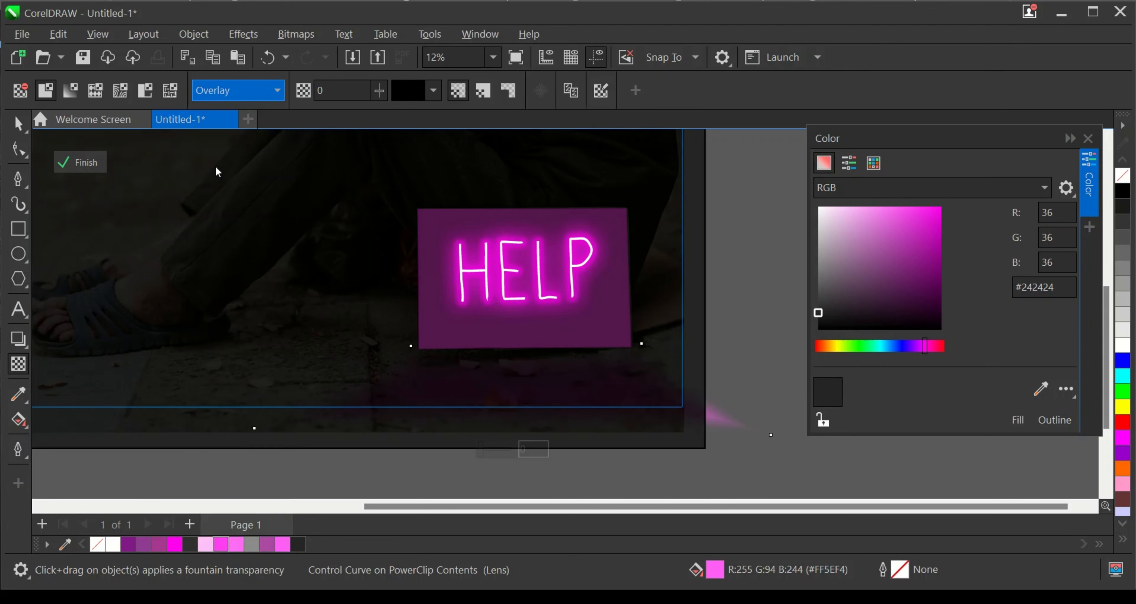
- Set the feathered ground trapezoid's merge mode to Lightness, keeping its transparency at 0
left_click(234, 96)
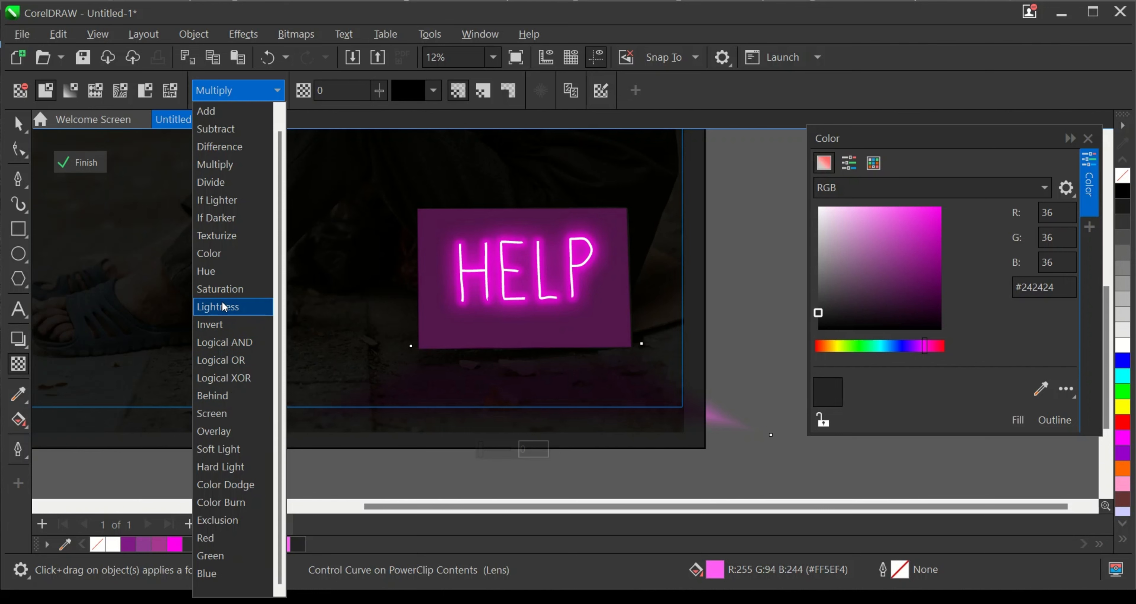
left_click(221, 311)
scroll(479, 480, "down", 1)
mouse_move(477, 458)
left_mouse_down()
mouse_move(495, 458)
mouse_move(436, 458)
mouse_move(477, 466)
left_mouse_up()
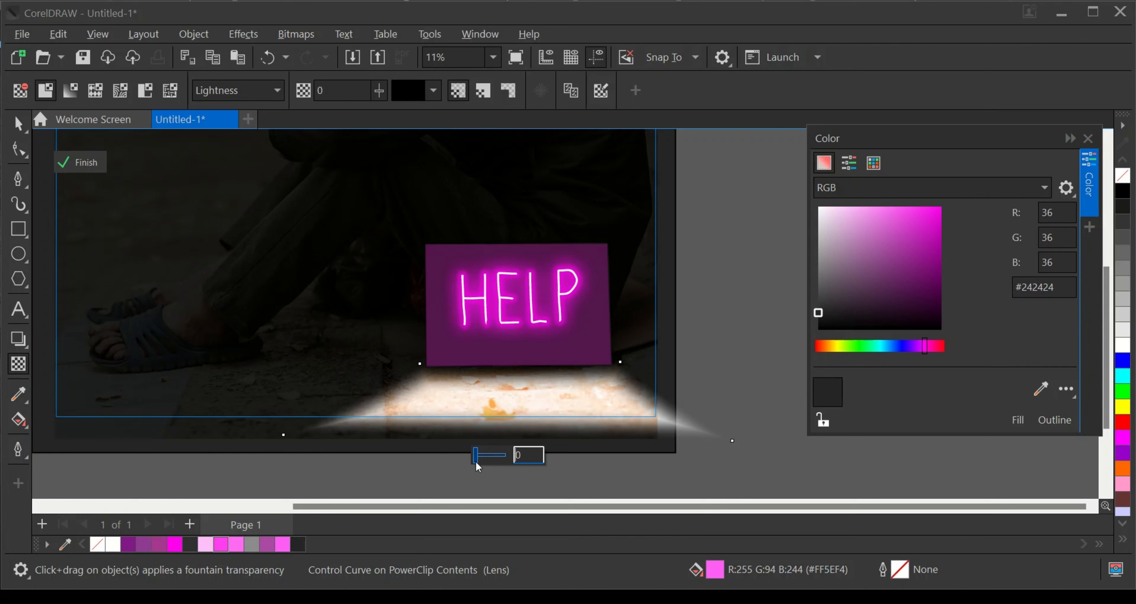
- Copy the feathered ground trapezoid and paste a duplicate in the same place inside the PowerClip
right_click(528, 402)
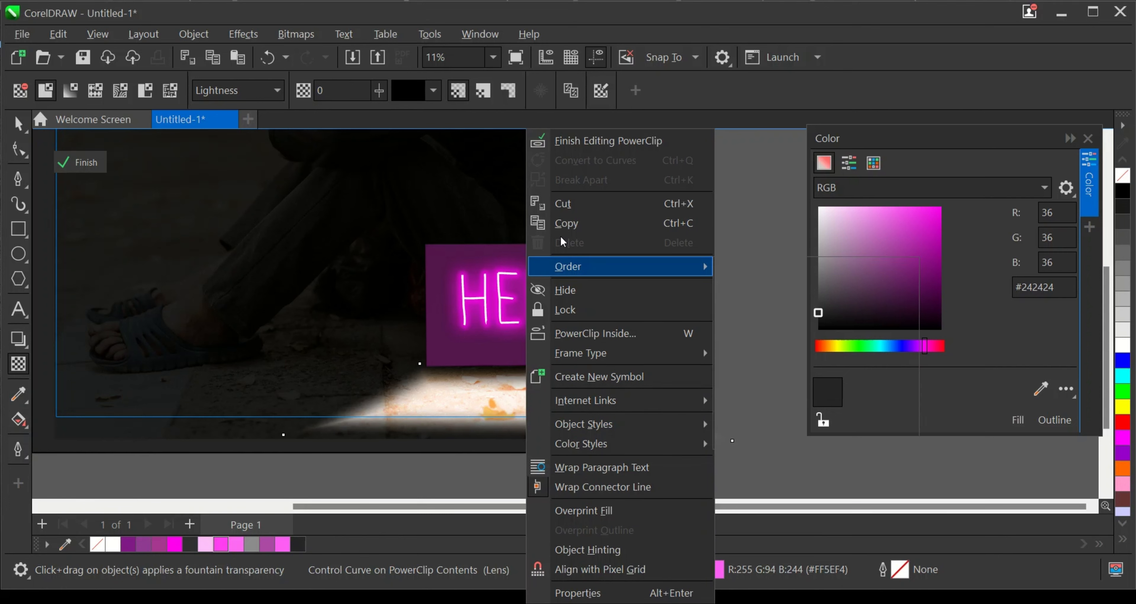
left_click(569, 224)
left_click(18, 123)
left_click(786, 375)
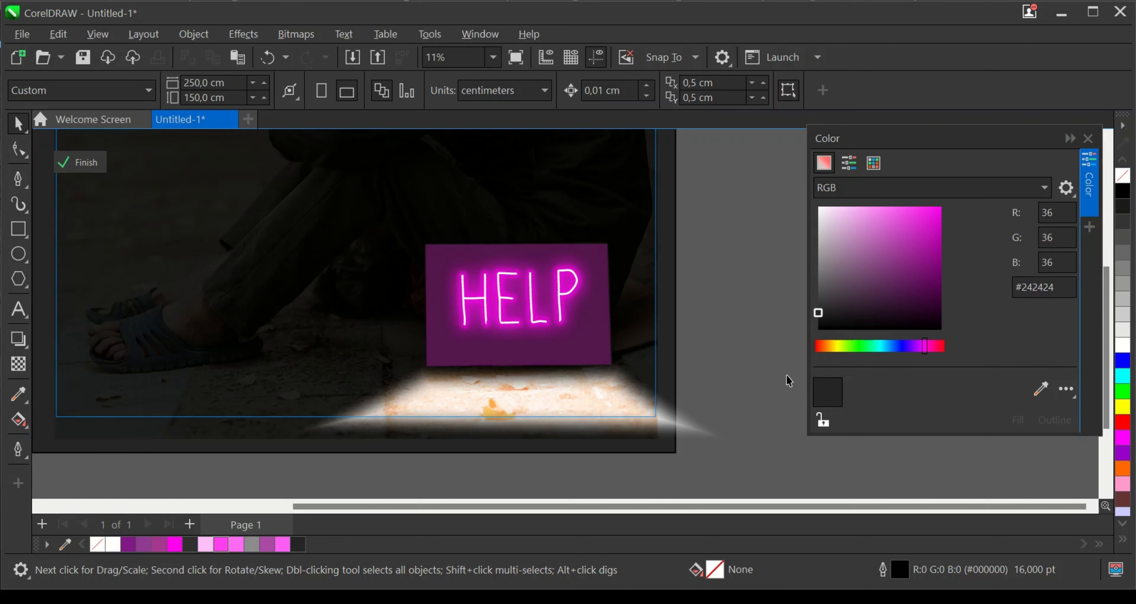
right_click(730, 346)
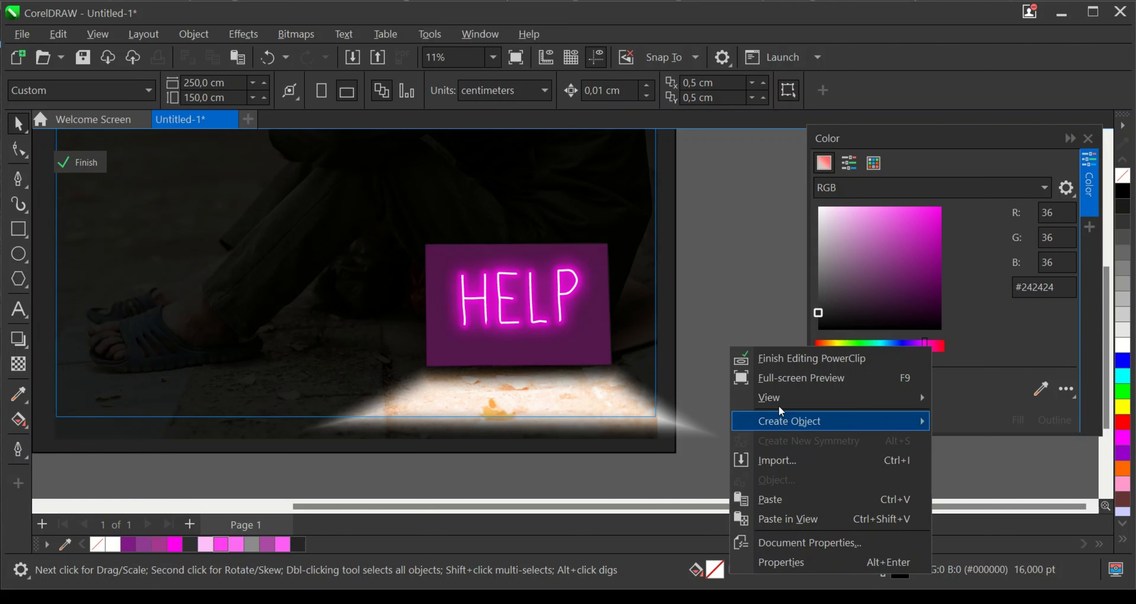
left_click(781, 500)
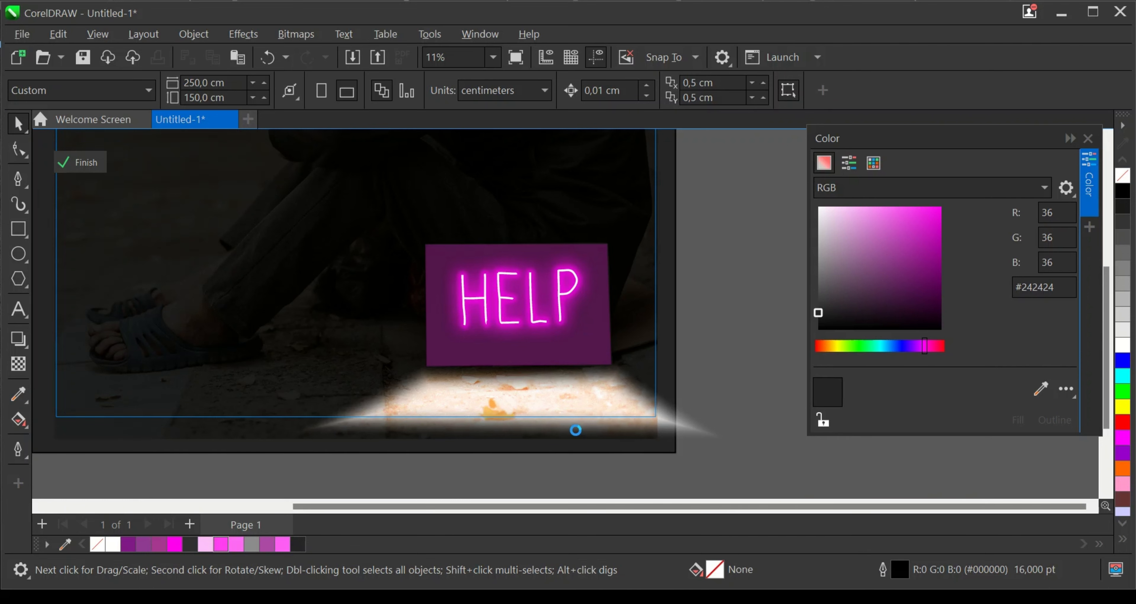
- Change the pasted ground trapezoid's merge mode to Overlay to tint the lit ground pink
left_click(17, 365)
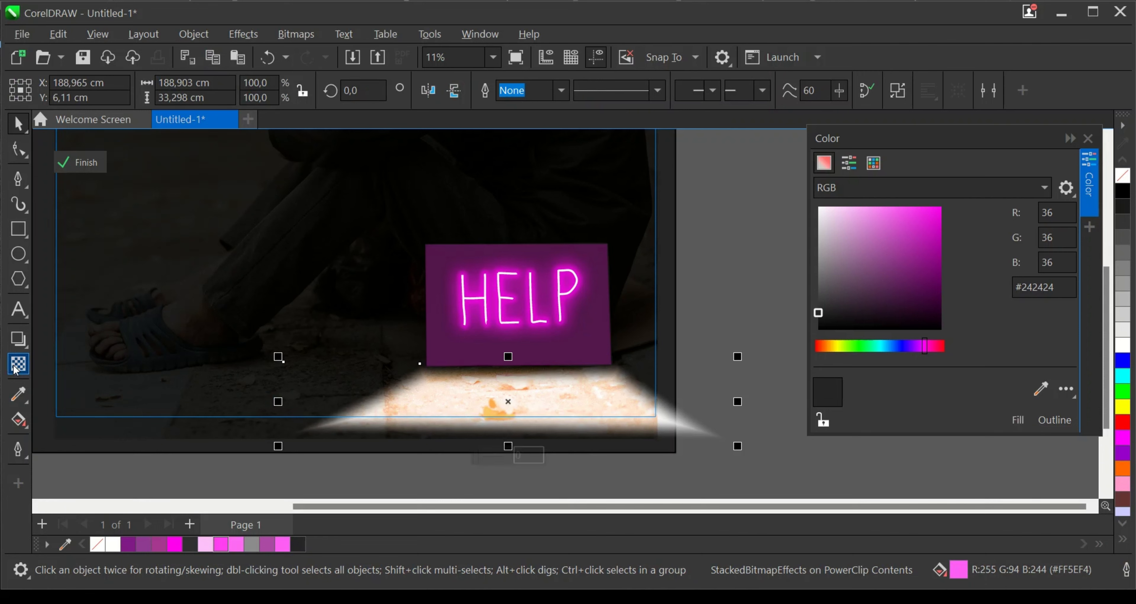
left_click(218, 92)
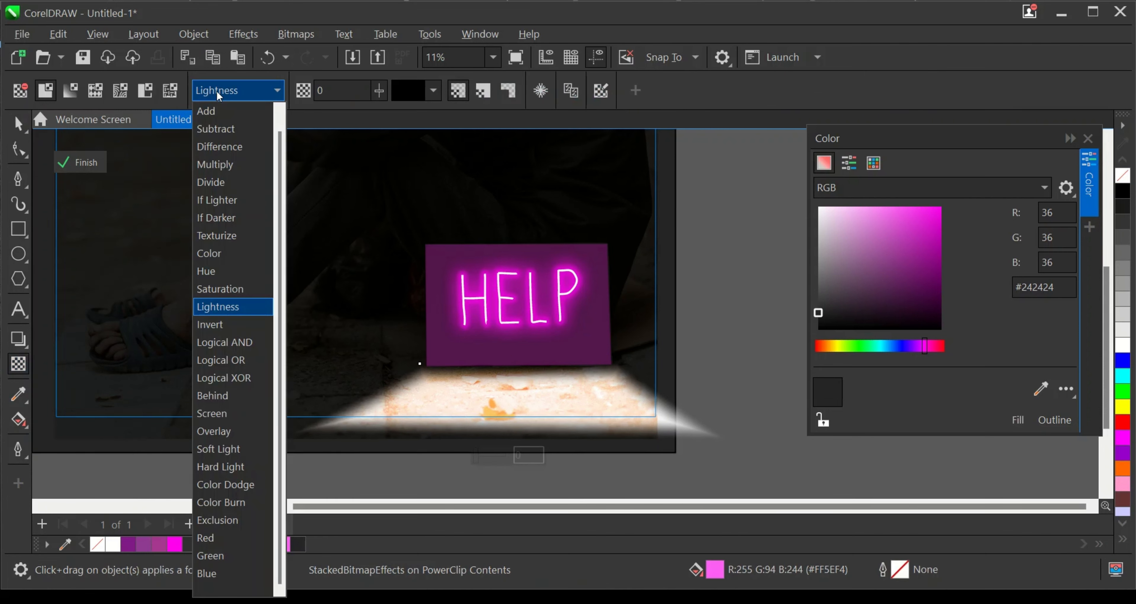
left_click(212, 432)
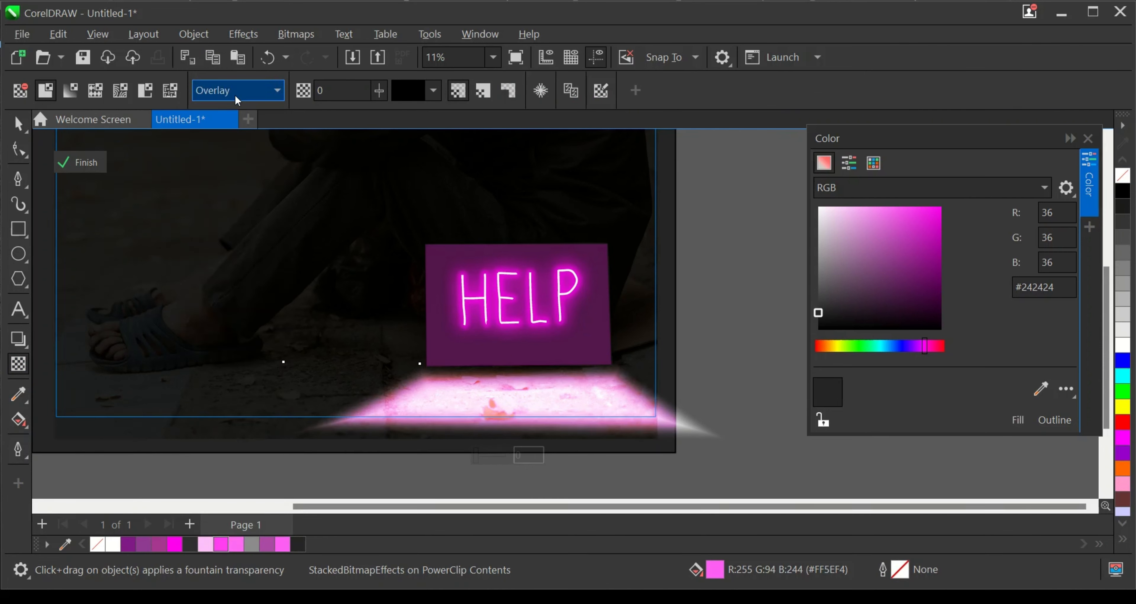
left_click(17, 124)
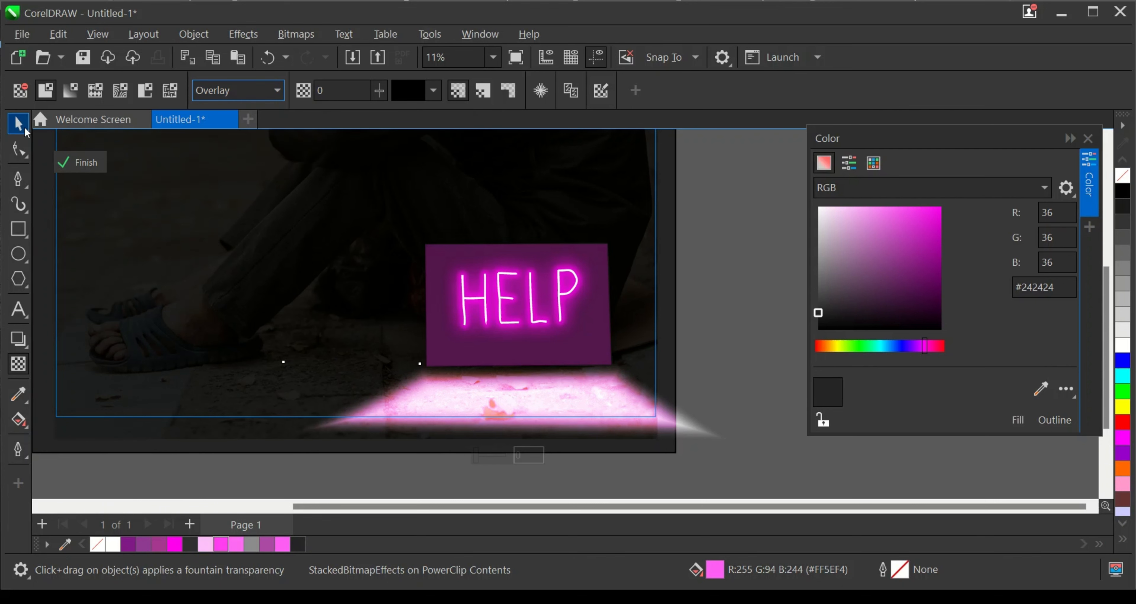
scroll(687, 423, "up", 1)
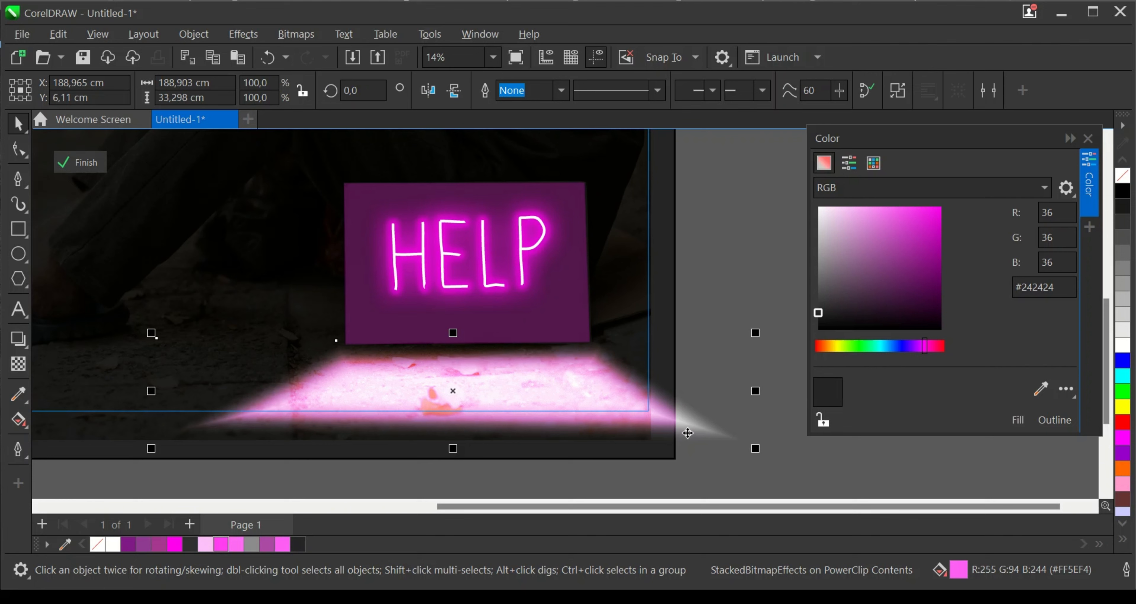
- Delete the pink Overlay duplicate and set the Lightness ground trapezoid's transparency to 57
key("Delete")
left_click(589, 380)
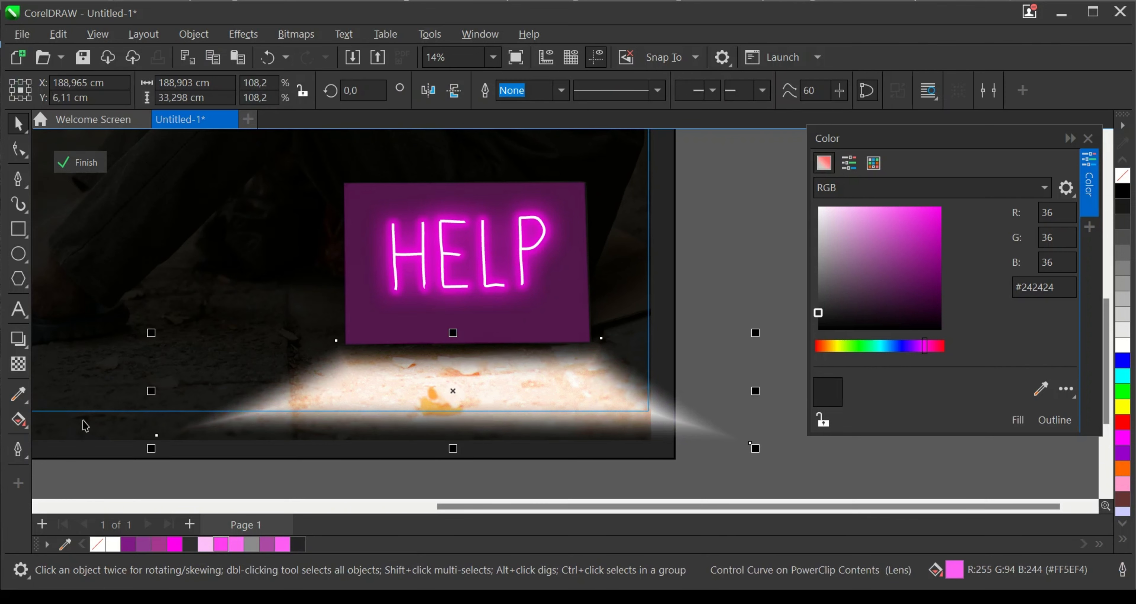
left_click(18, 362)
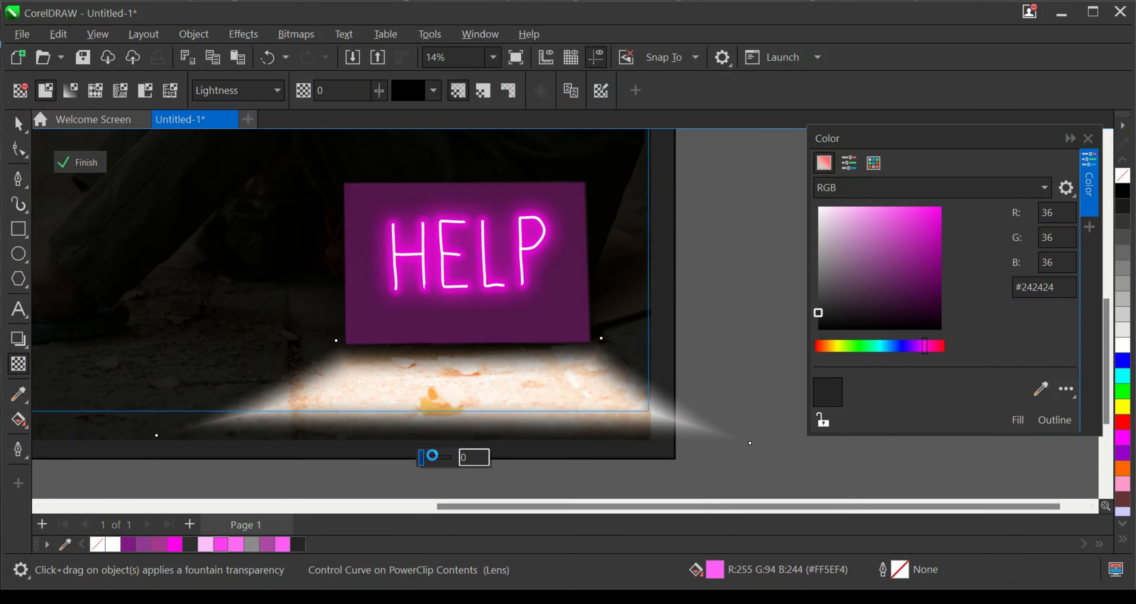
left_click_drag(422, 458, 443, 457)
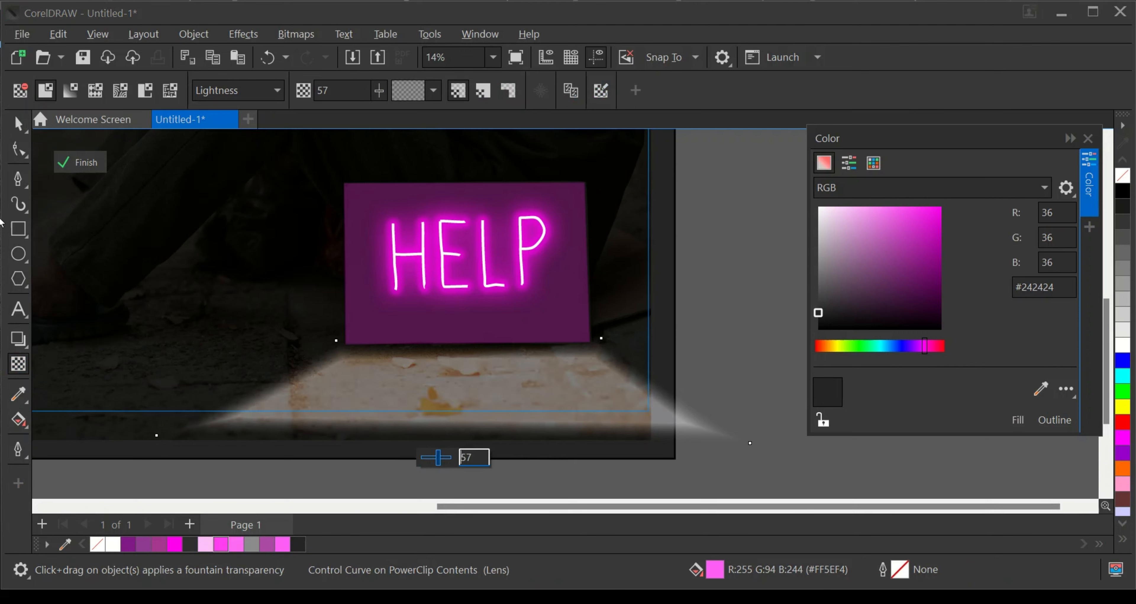
- Bring the pink Overlay duplicate back over the dimmed ground trapezoid and check the combined glow
left_click(21, 124)
left_click(792, 348)
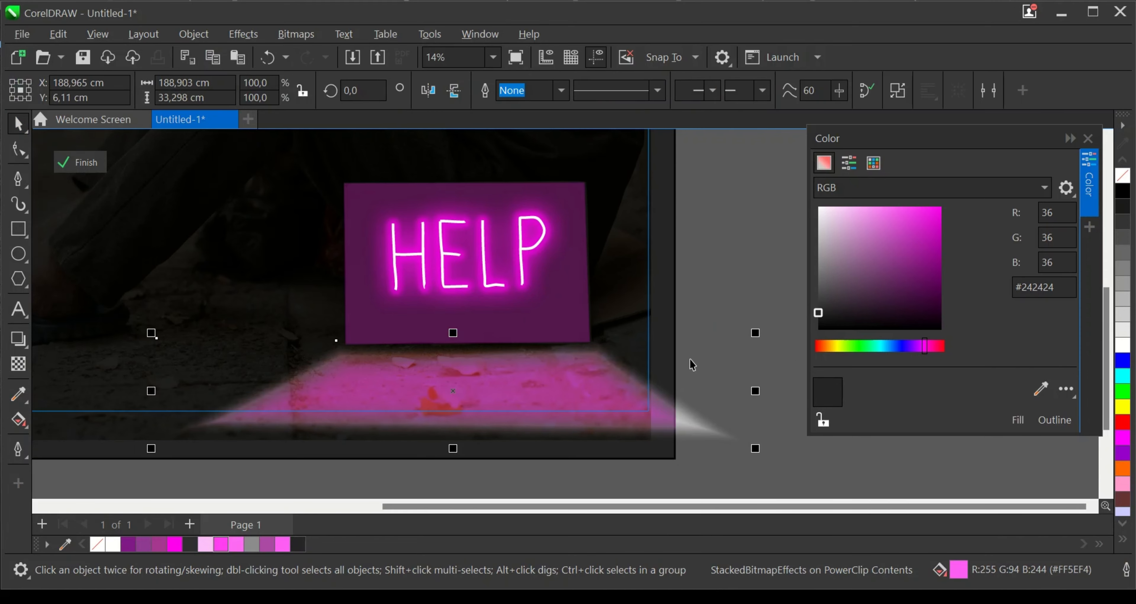
scroll(693, 362, "down", 7)
scroll(705, 436, "up", 2)
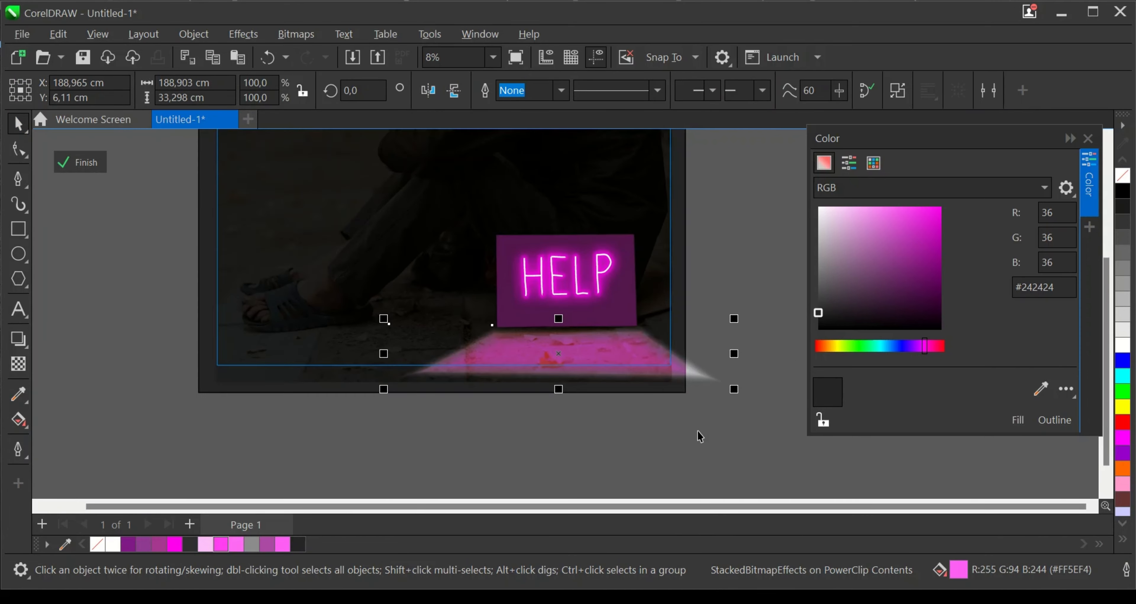
scroll(659, 378, "up", 3)
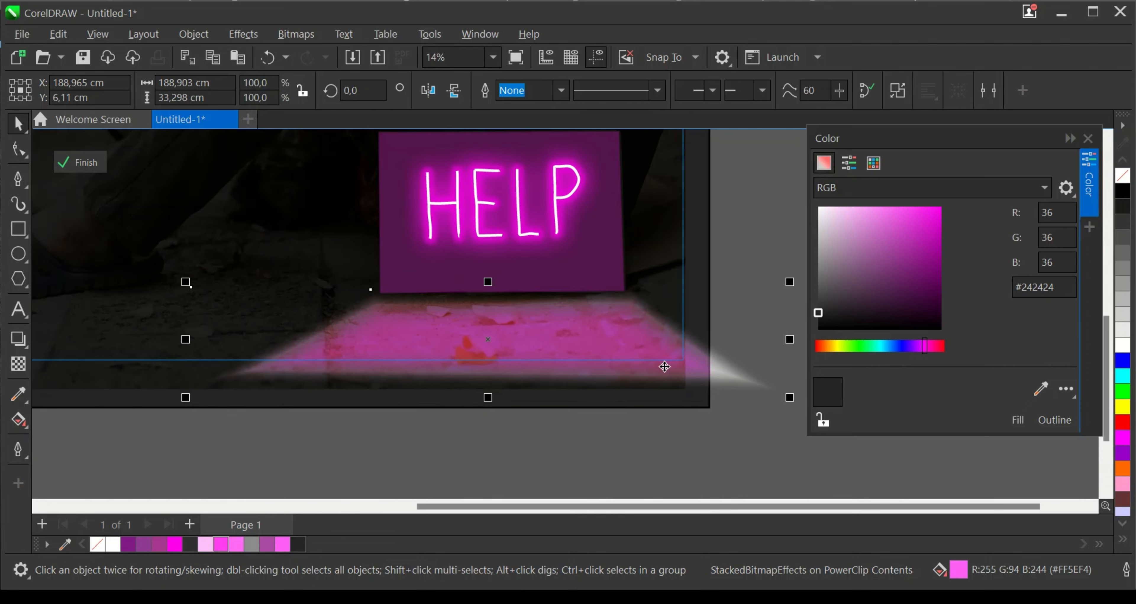
- Delete the Lightness ground trapezoid inside the PowerClip, keeping only the pink Overlay duplicate
right_click(616, 321)
left_click(532, 438)
left_click(562, 347)
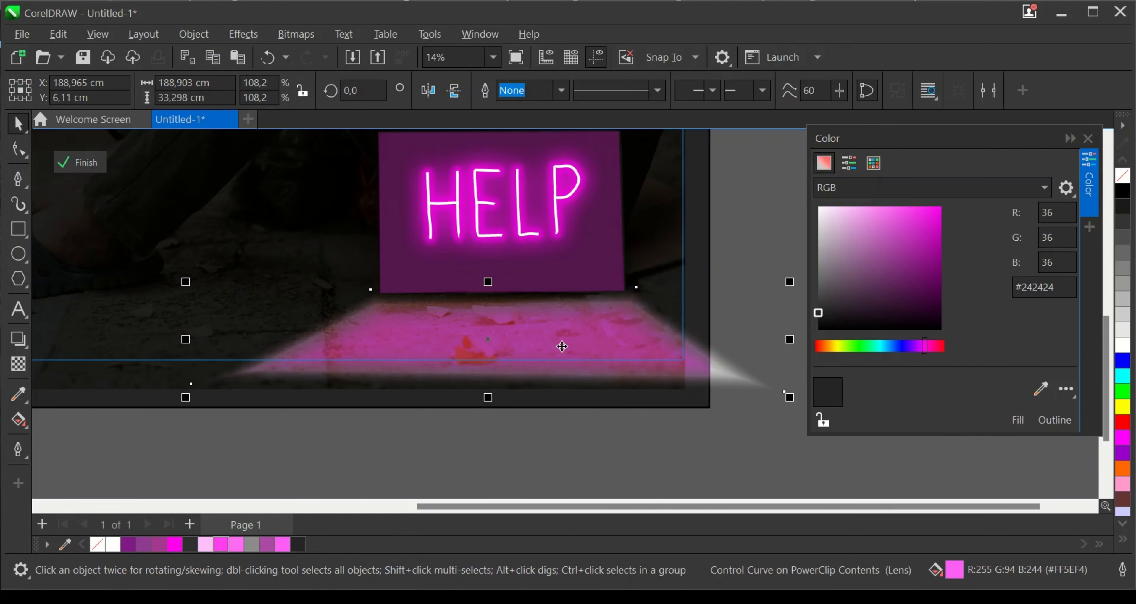
key("Delete")
left_click(645, 368)
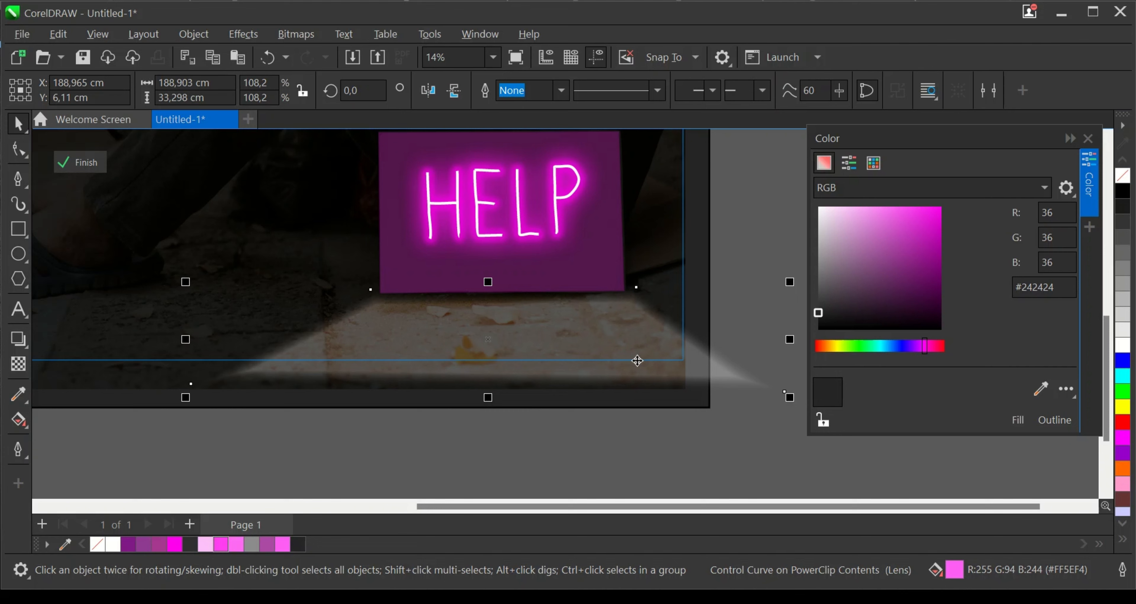
key("Delete")
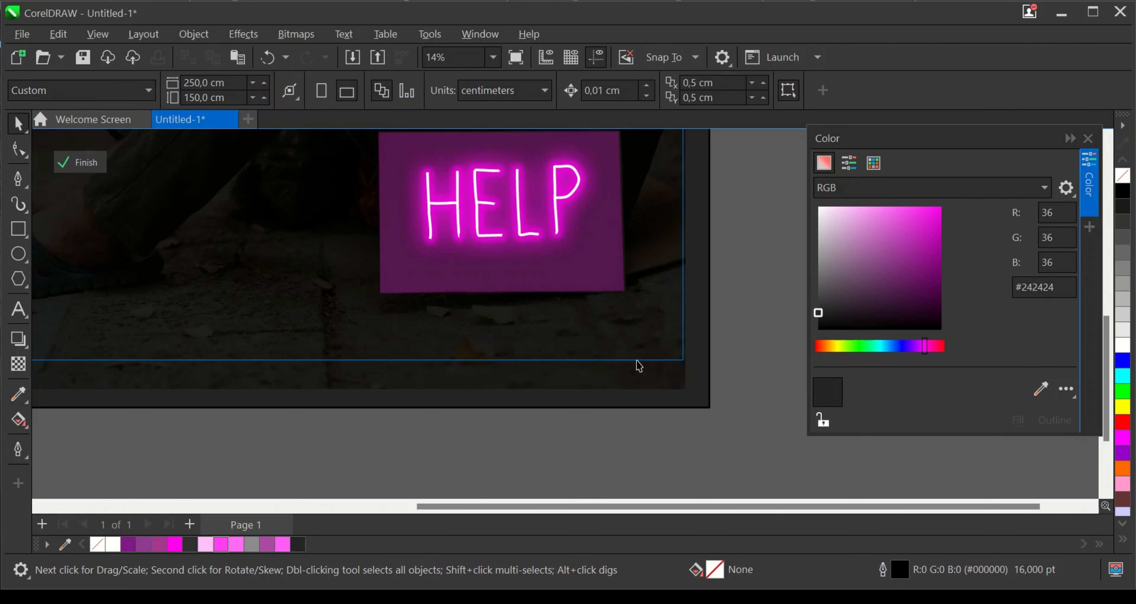
key("ctrl+z")
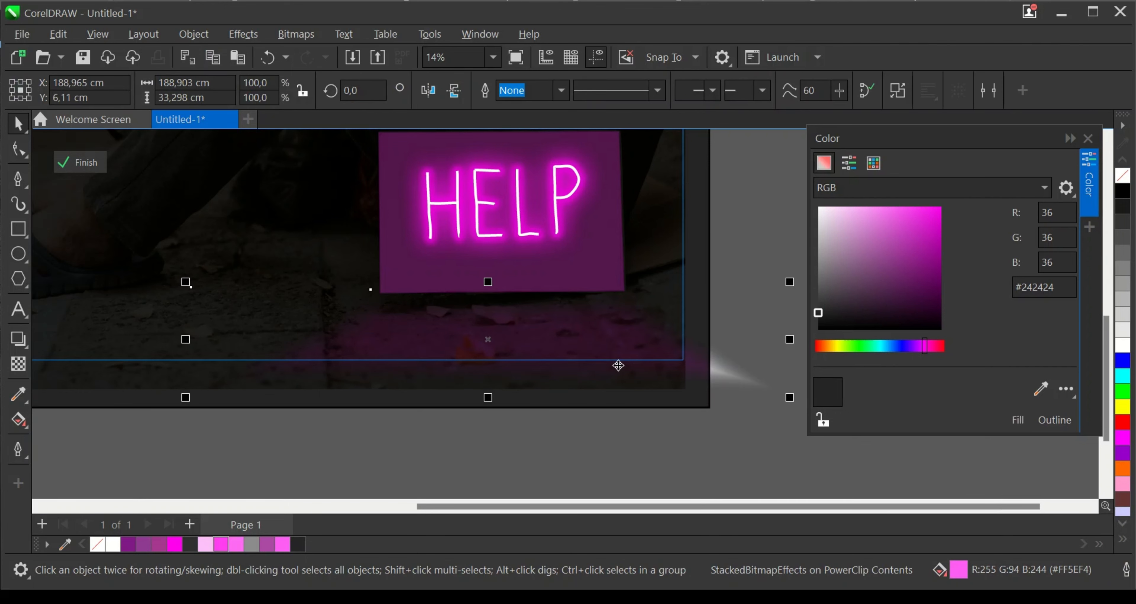
- Try the Behind merge mode on the pink ground trapezoid
left_click(18, 363)
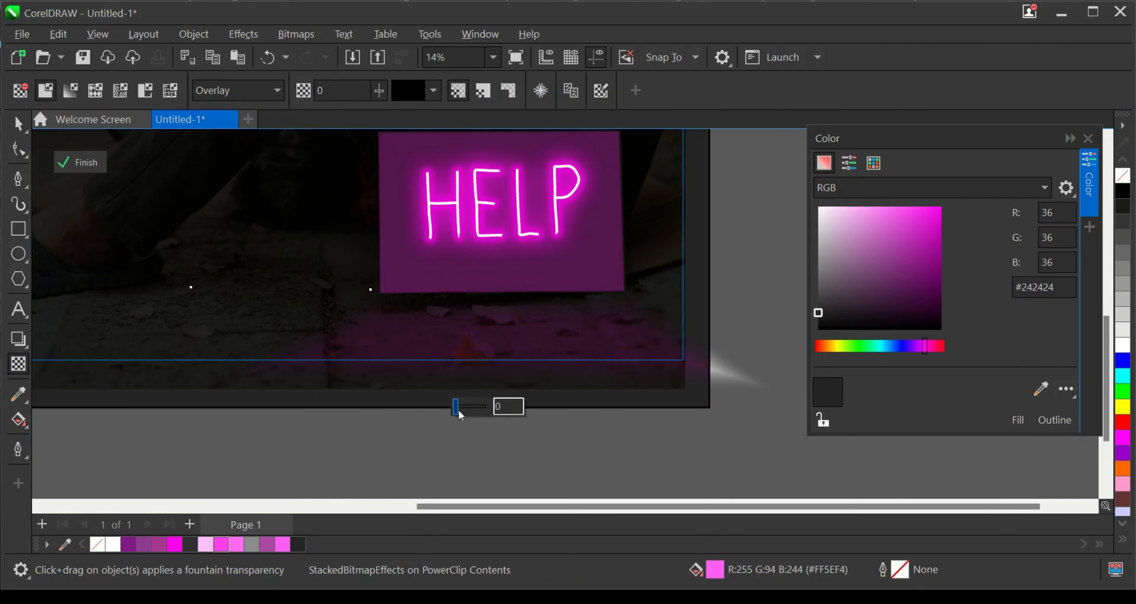
left_click(19, 124)
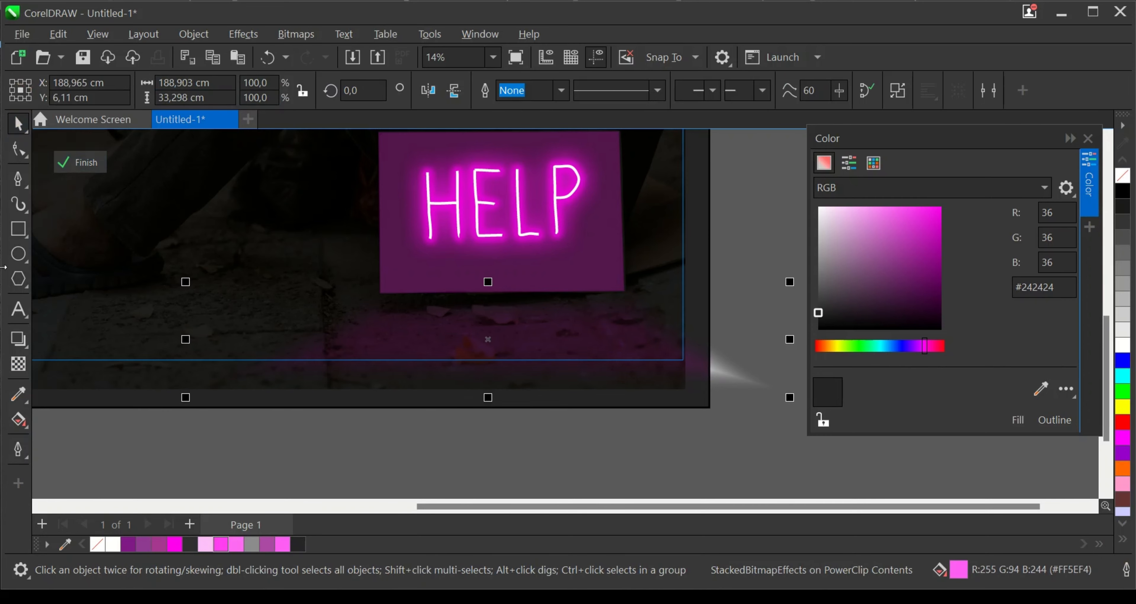
scroll(520, 360, "down", 1)
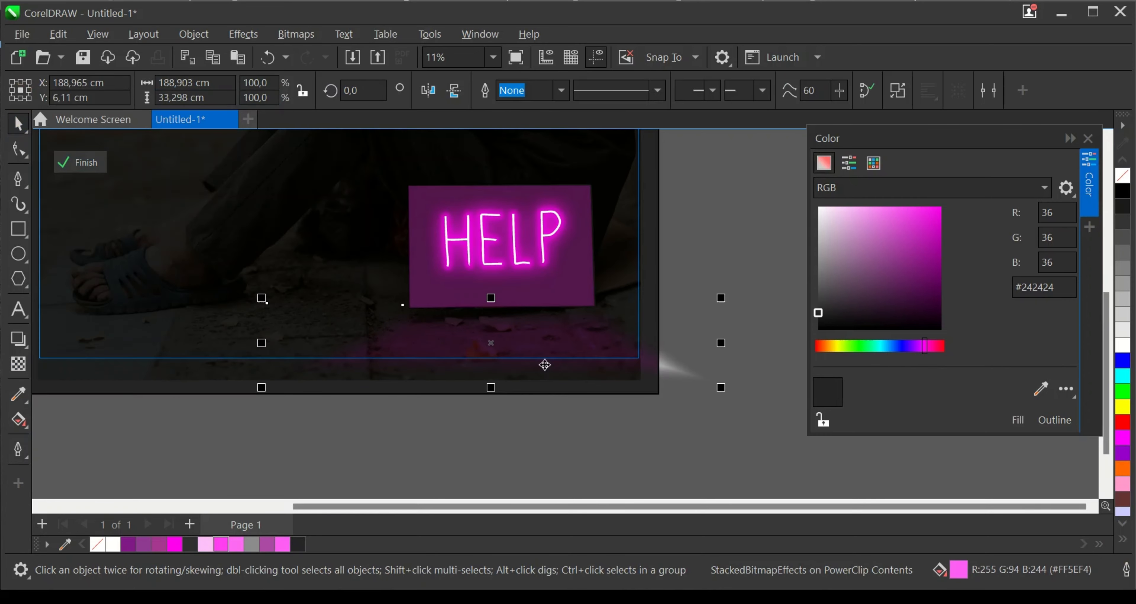
left_click(18, 362)
left_click(260, 91)
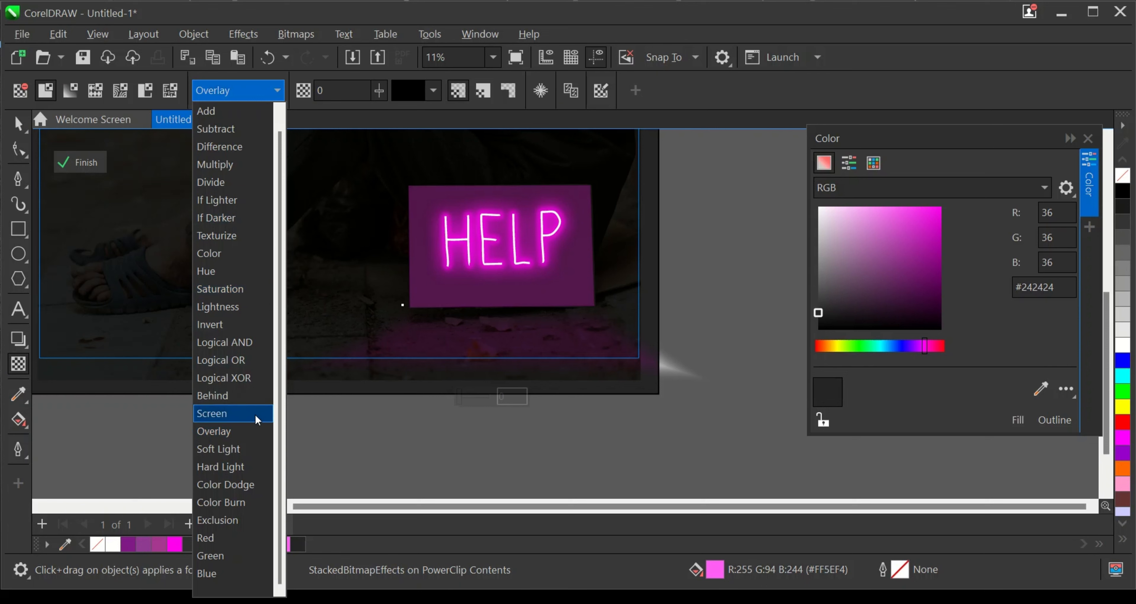
left_click(247, 399)
- Try the If Lighter merge mode on the pink ground trapezoid with its transparency at 67, then at 84
left_click(246, 90)
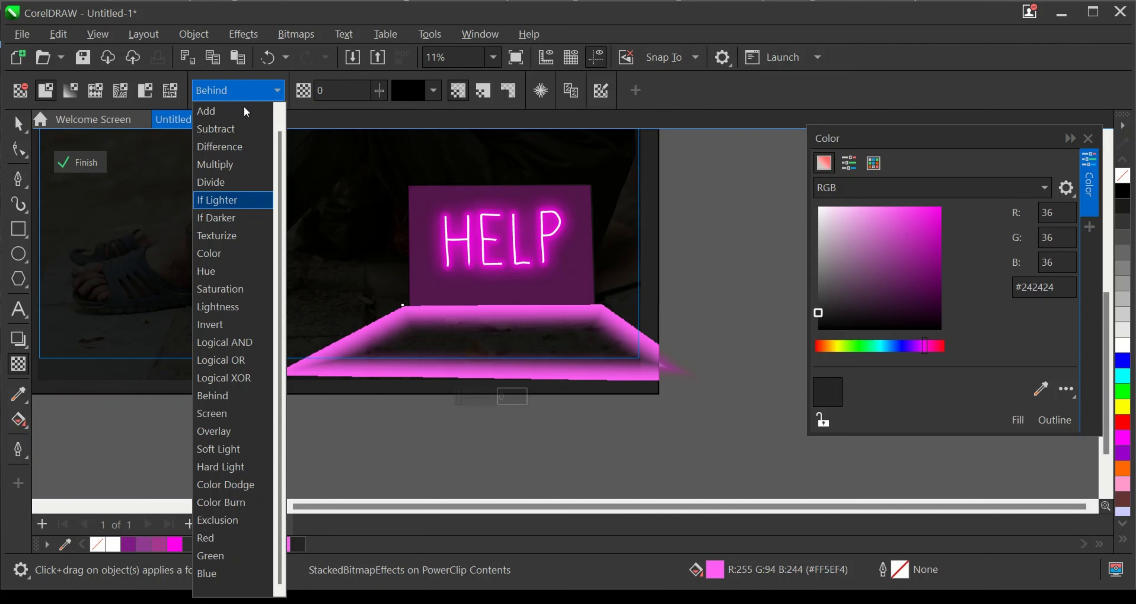
left_click(239, 200)
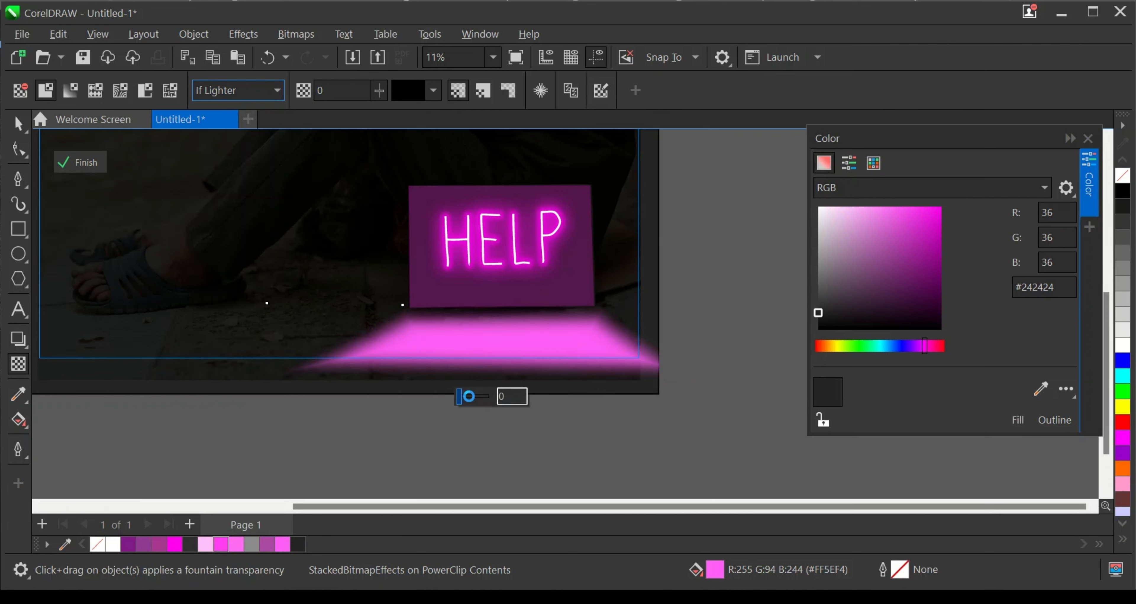
left_click_drag(469, 396, 481, 402)
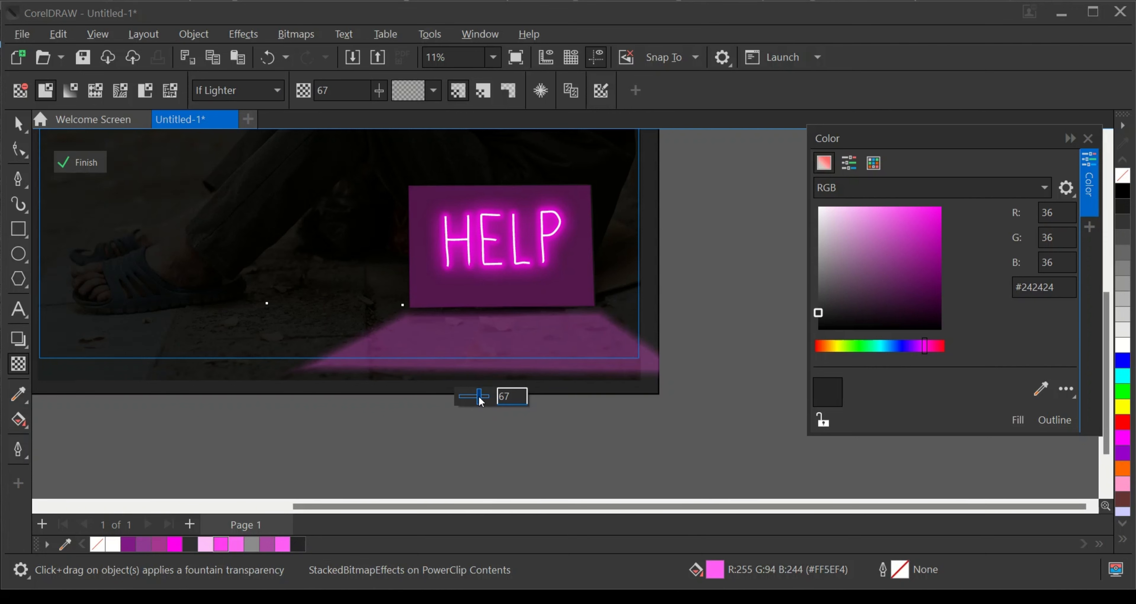
scroll(445, 450, "down", 1)
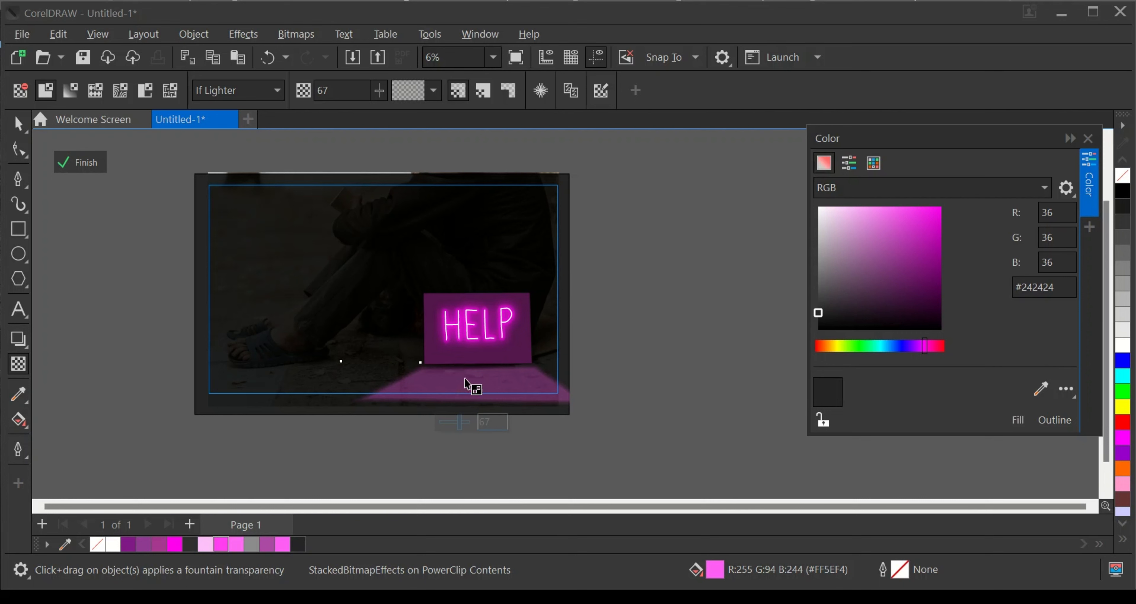
left_click(466, 423)
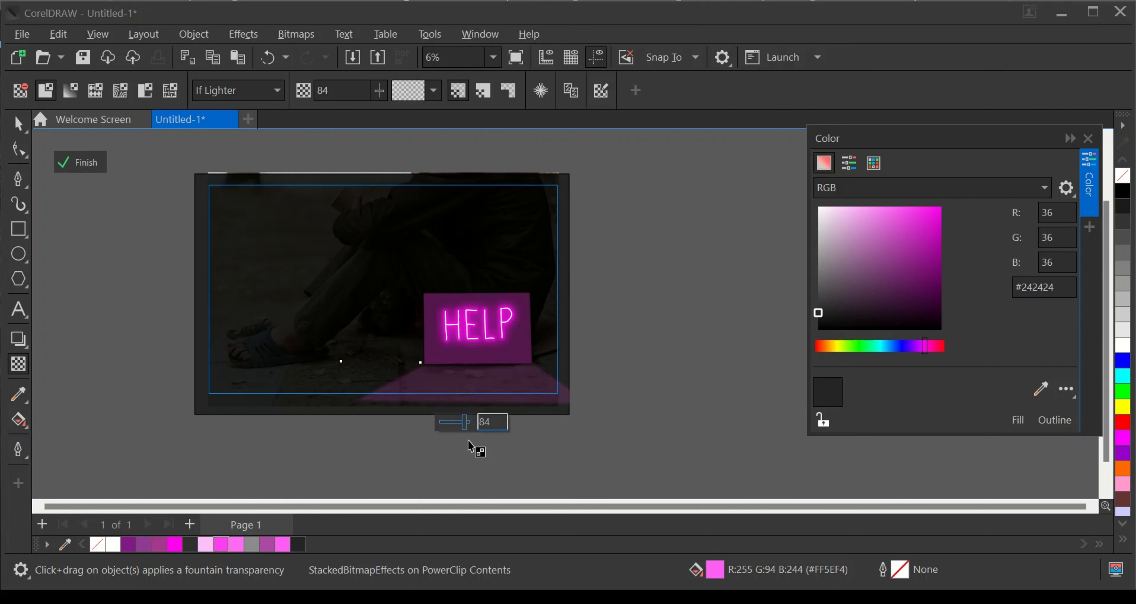
- Set the pink ground trapezoid's merge mode to Soft Light and reduce its transparency to the minimum
left_click(228, 86)
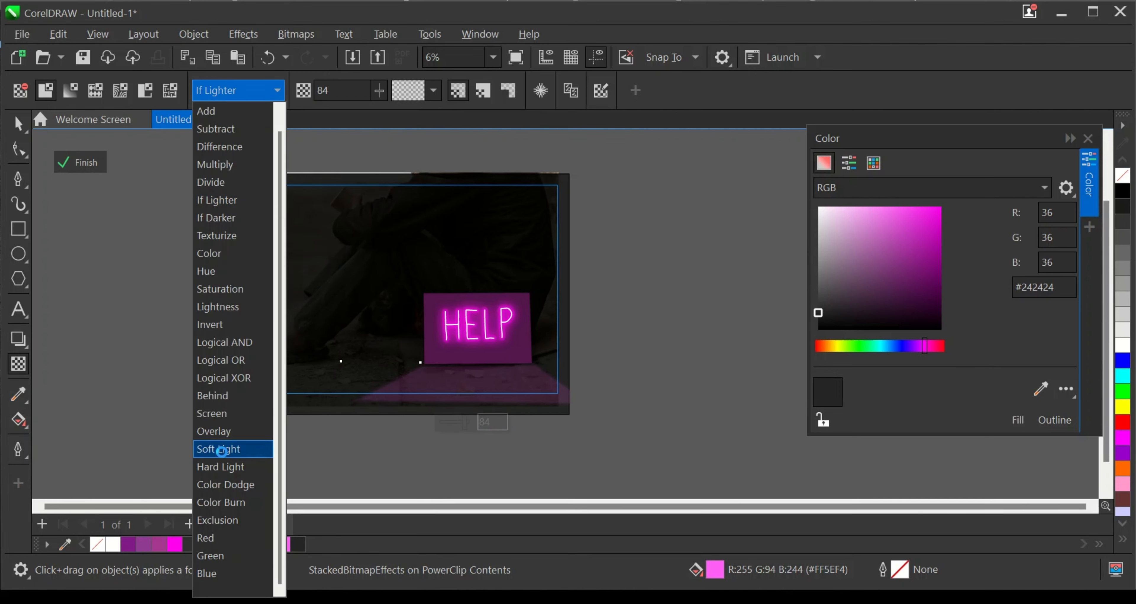
left_click(223, 453)
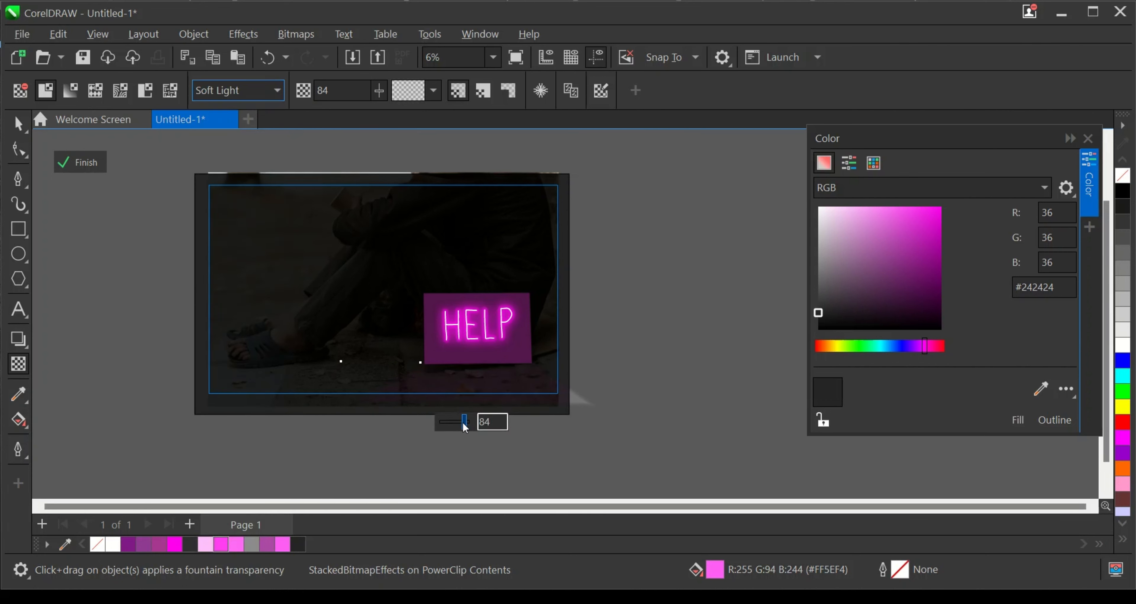
left_click_drag(464, 423, 317, 425)
- Fill the ground trapezoid with the more saturated magenta #FF00EE
left_click(18, 124)
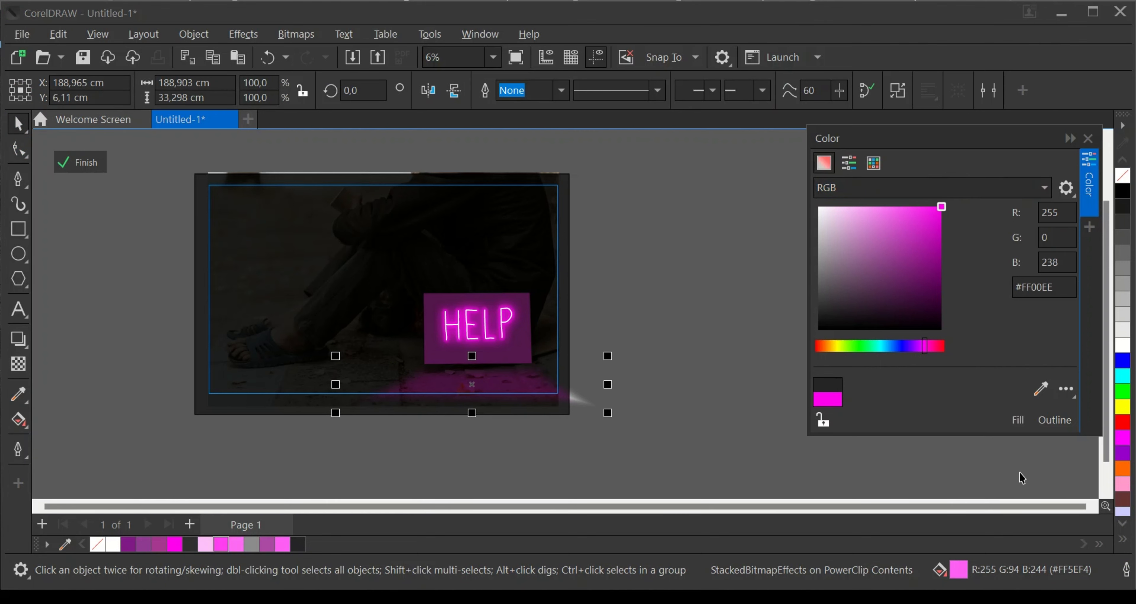
left_click(1018, 420)
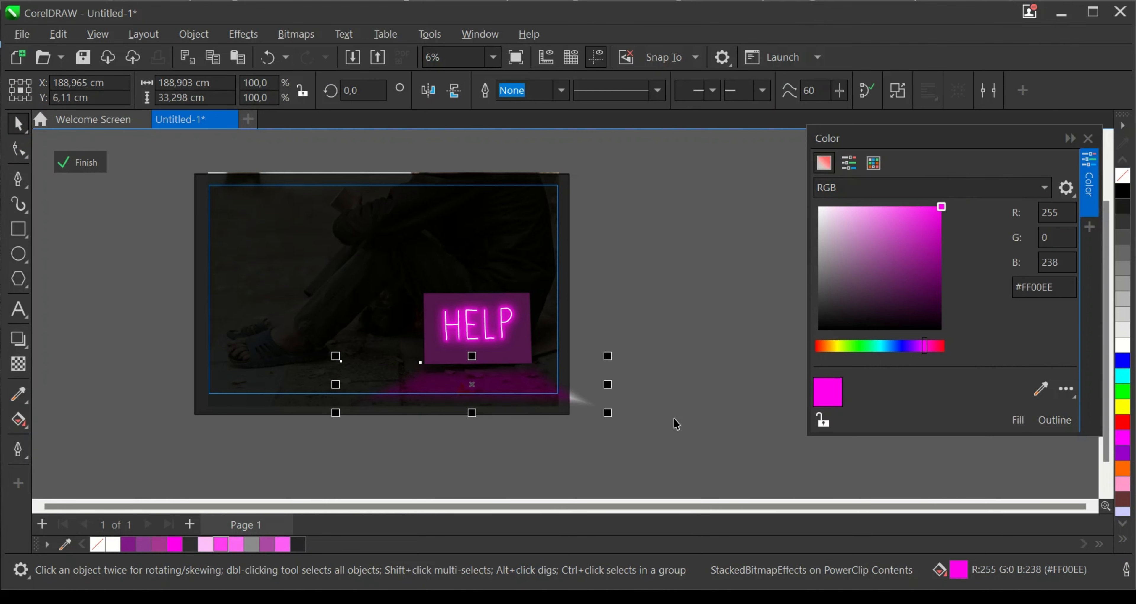
scroll(617, 421, "up", 4)
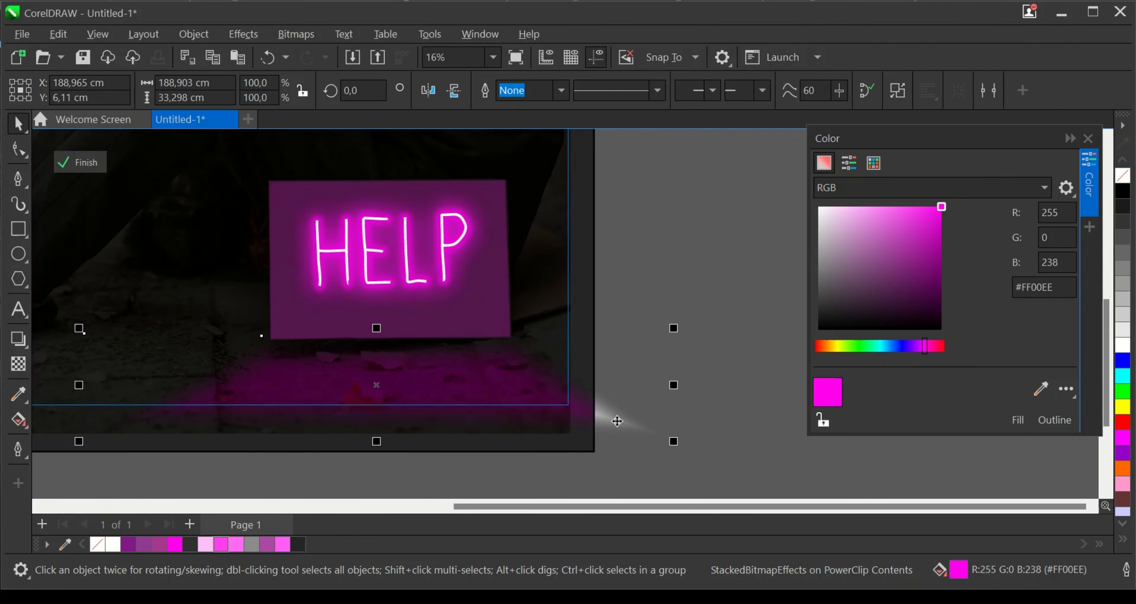
scroll(617, 421, "down", 1)
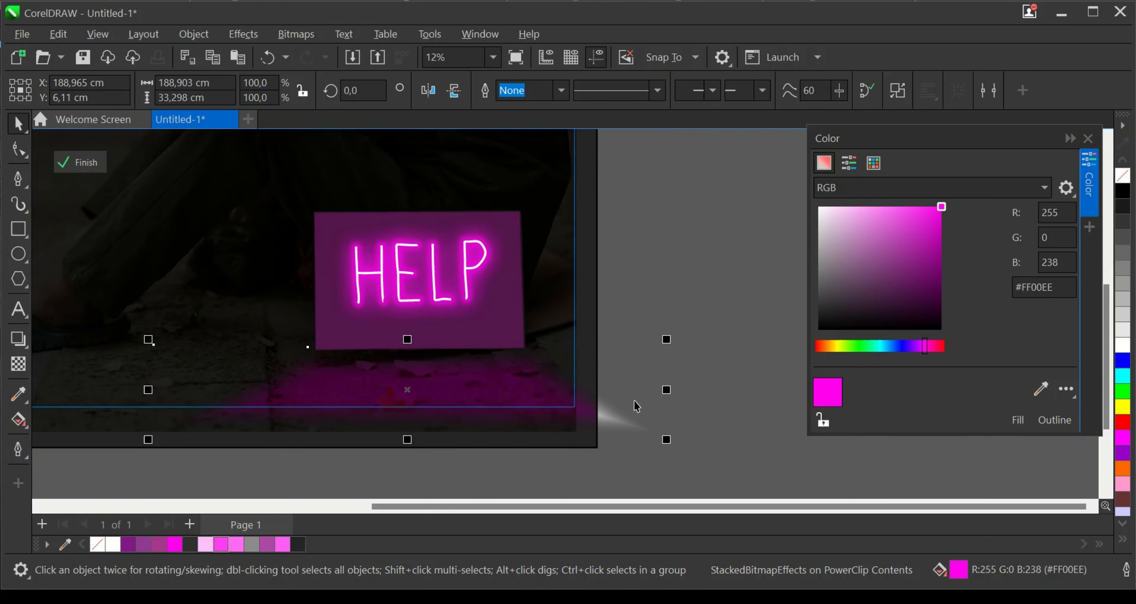
- Finish editing the PowerClip contents and deselect the artwork
scroll(617, 421, "down", 2)
left_click(666, 256)
scroll(667, 257, "down", 1)
scroll(544, 249, "up", 2)
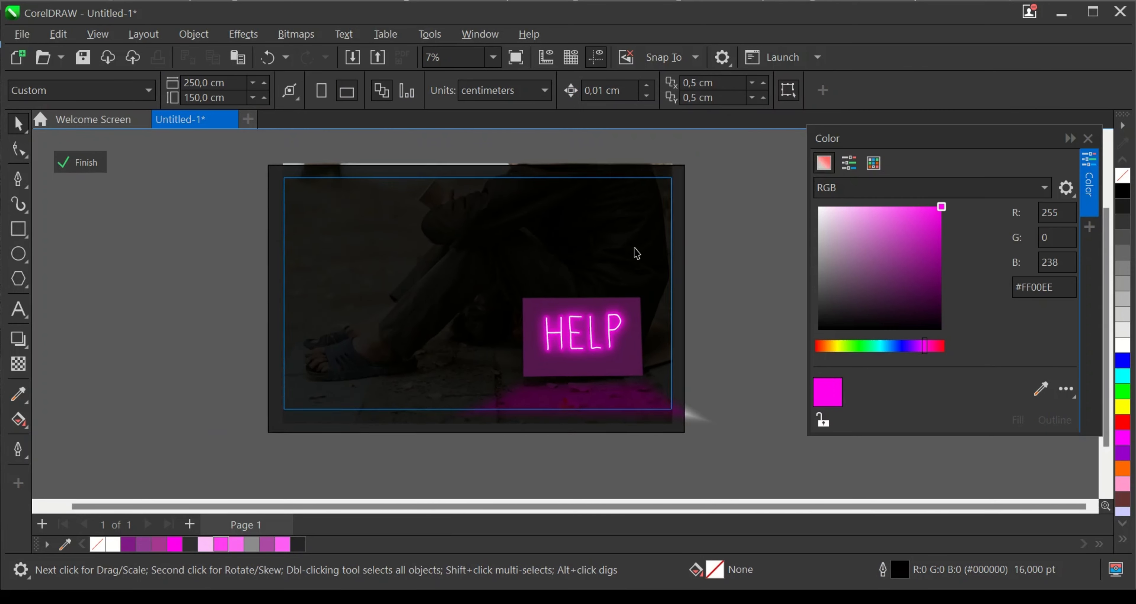
left_click(86, 162)
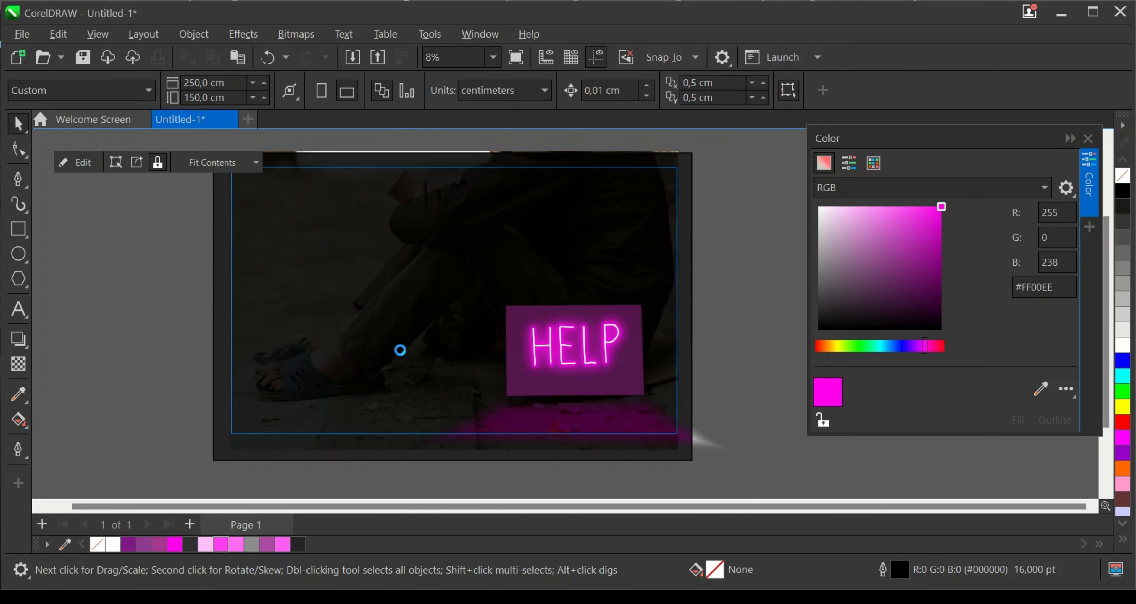
scroll(408, 371, "down", 1)
left_click(726, 294)
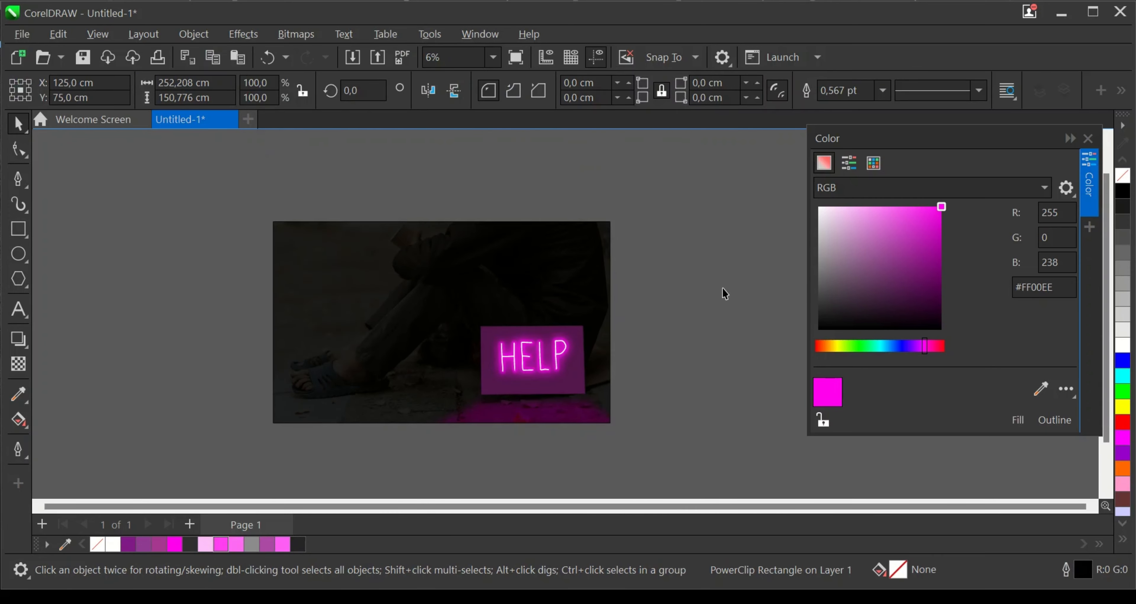
- Examine the neon sign and its ground glow close up, in full, and in a full-screen preview
scroll(563, 286, "up", 1)
scroll(511, 338, "up", 1)
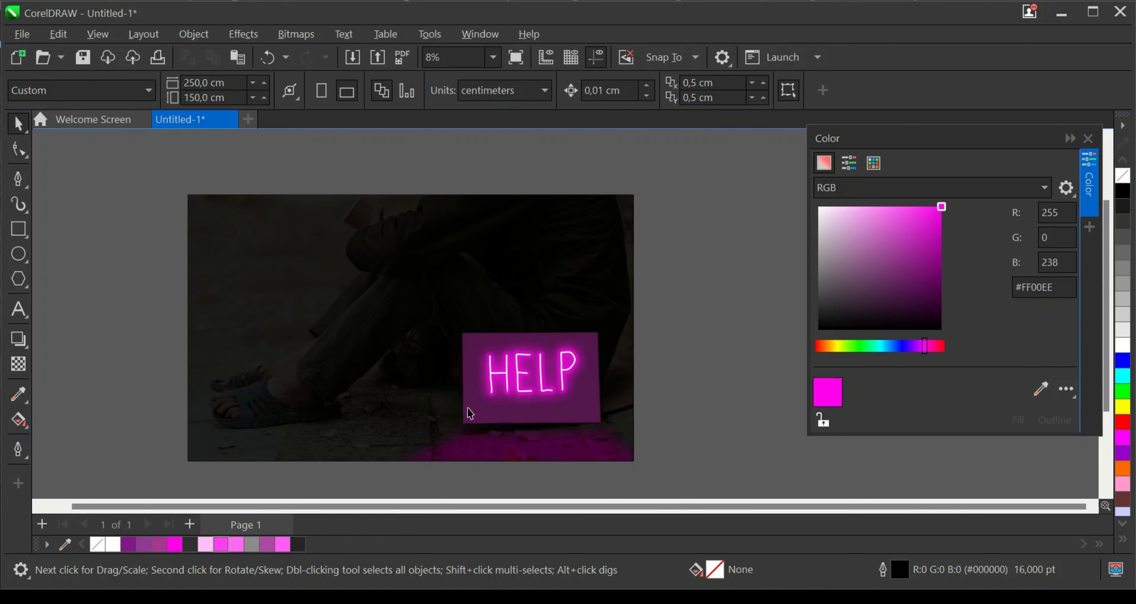
scroll(307, 378, "up", 2)
scroll(346, 336, "down", 2)
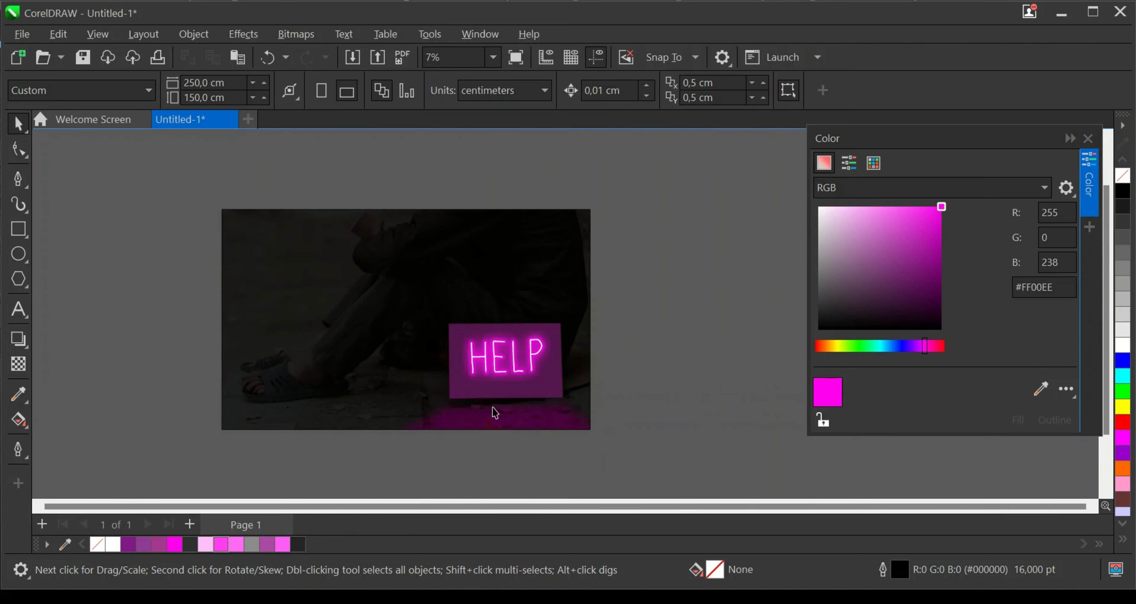
scroll(485, 371, "up", 2)
scroll(506, 335, "up", 1)
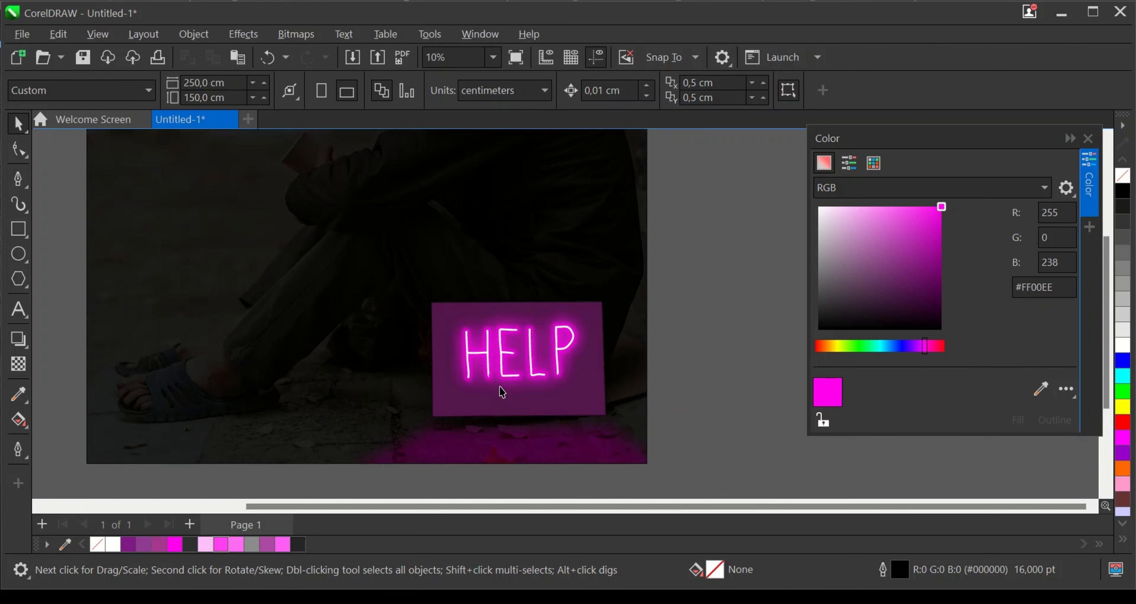
scroll(480, 300, "down", 1)
scroll(481, 229, "up", 1)
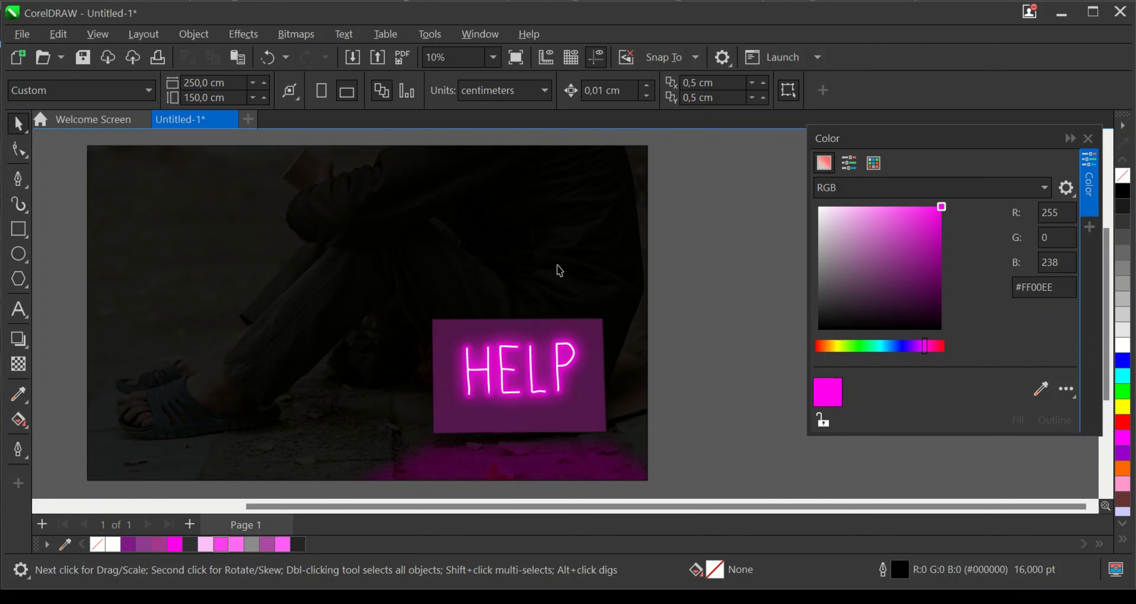
left_click(512, 59)
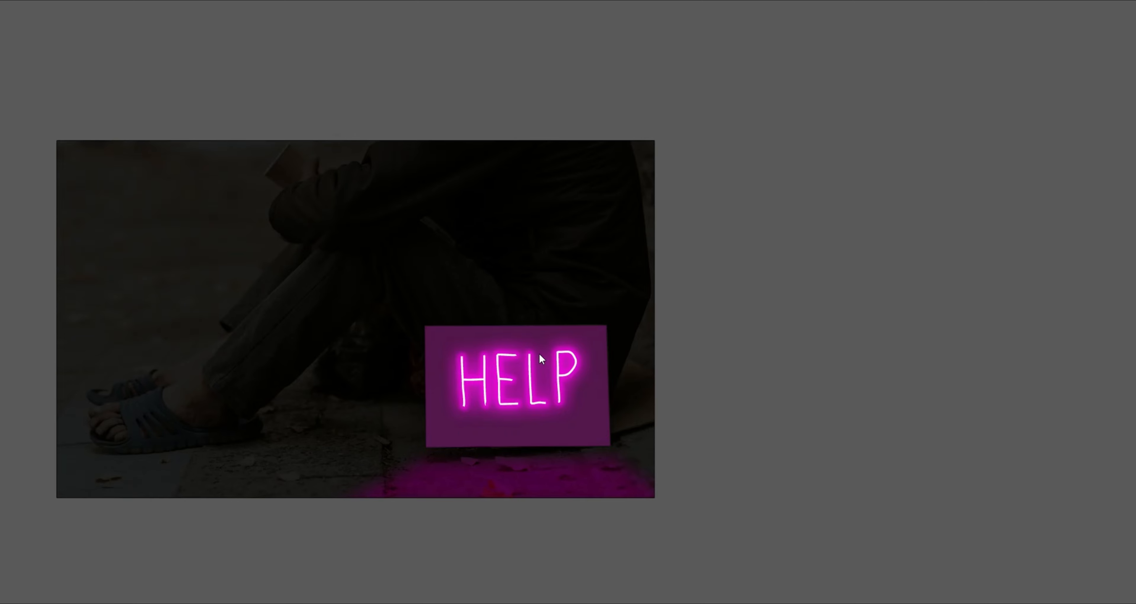
key("F9")
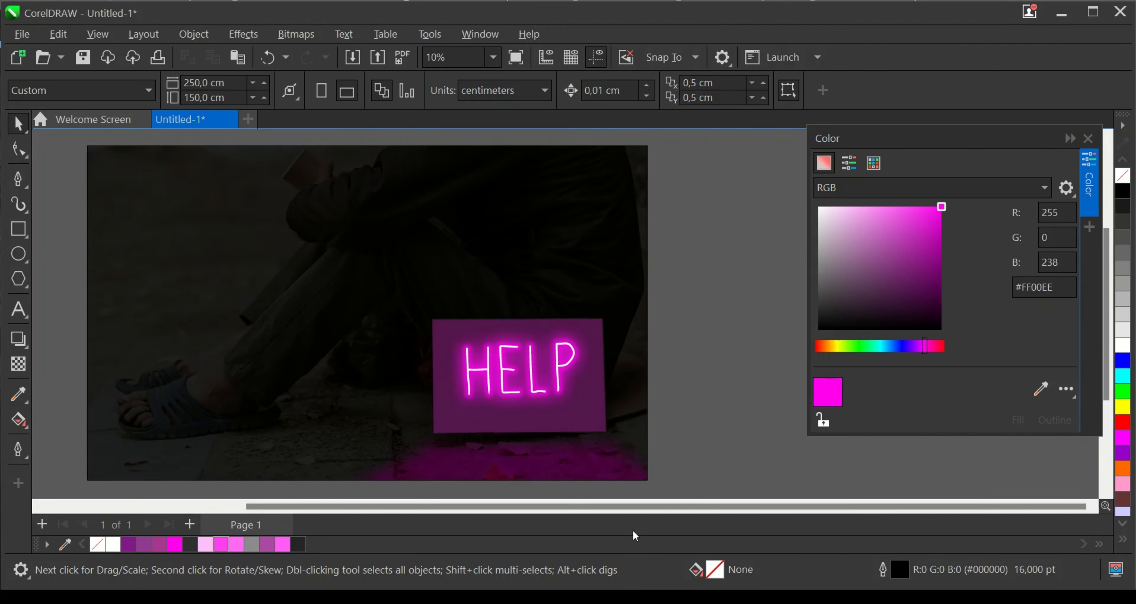
- Open the PowerClip contents for editing and duplicate the sign's pink panel in place
scroll(617, 485, "up", 1)
left_click(581, 388)
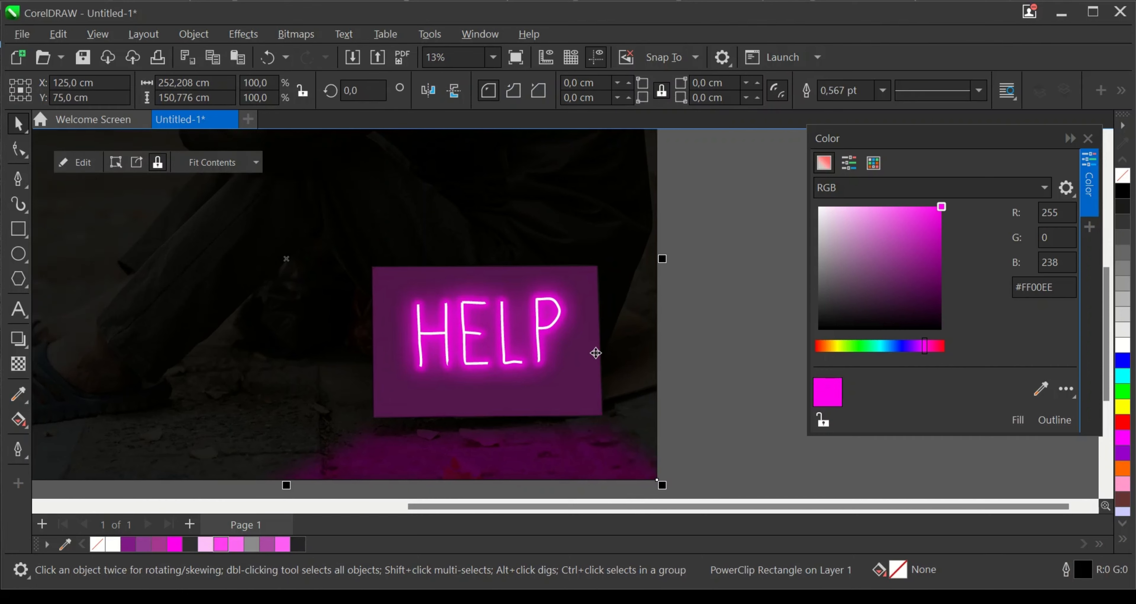
left_click(83, 162)
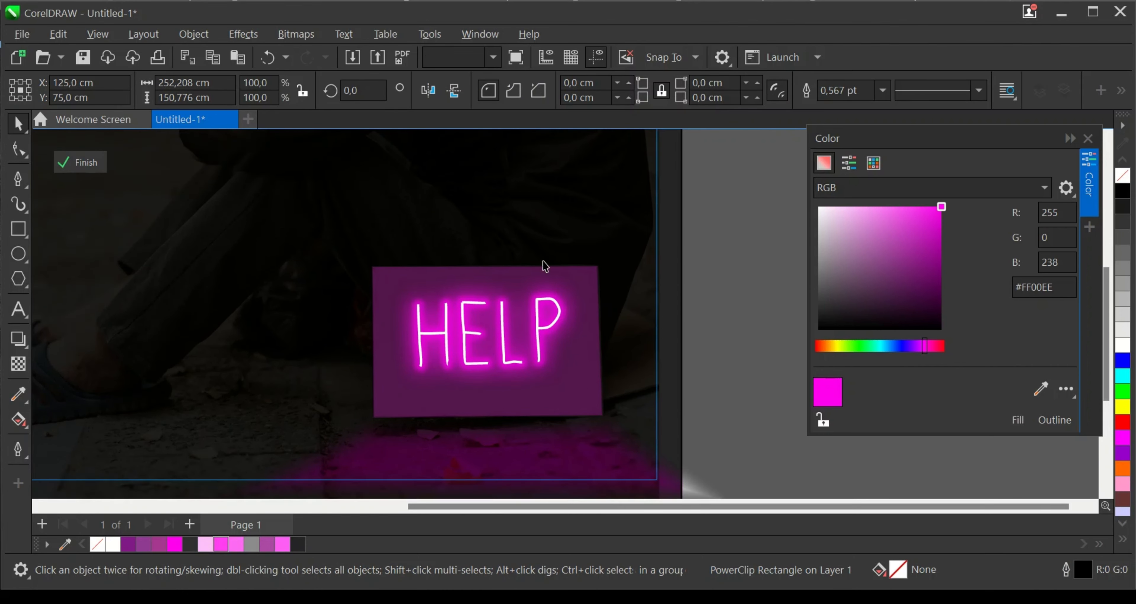
left_click(582, 283)
scroll(582, 283, "up", 1)
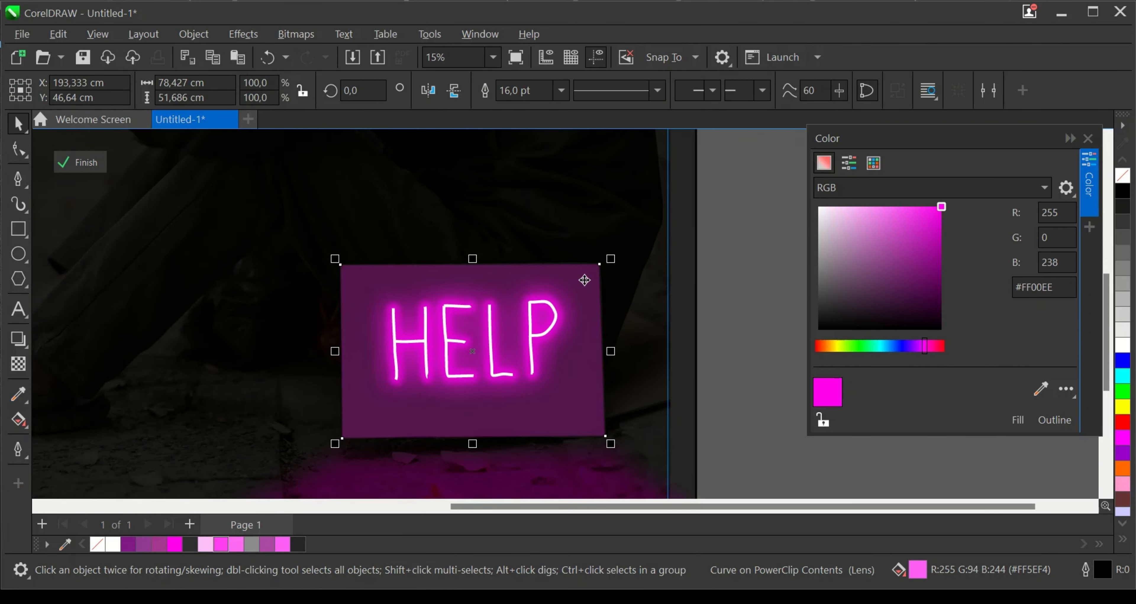
key("ctrl+c")
key("ctrl+v")
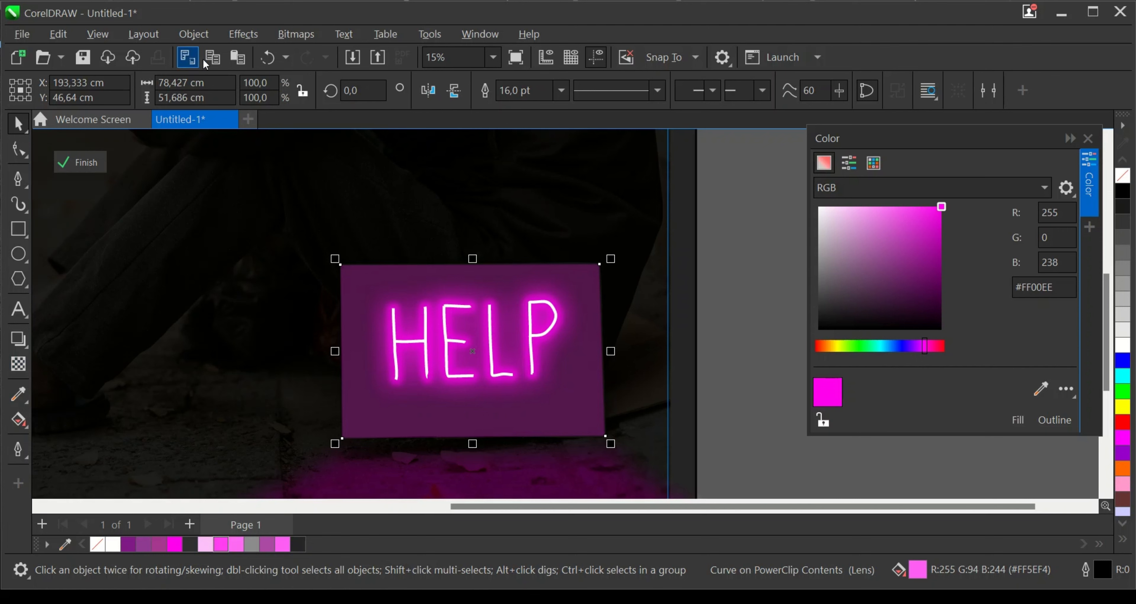
- Apply a Gaussian Blur with a 27.1-pixel radius to the panel copy and enlarge it proportionally about its centre to 110.6%
left_click(243, 34)
mouse_move(262, 139)
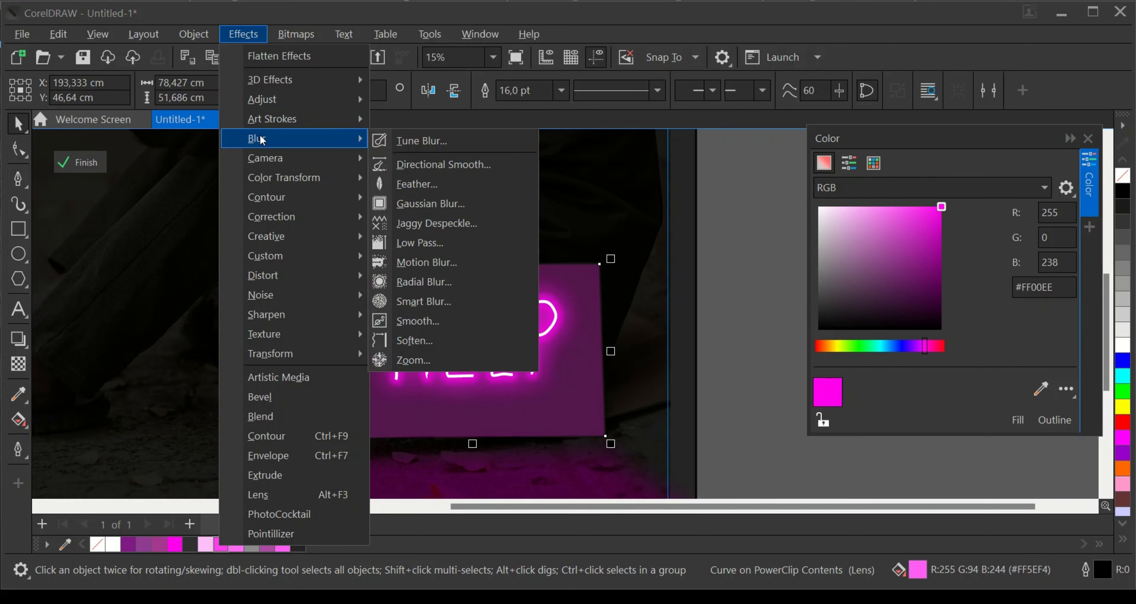
left_click(408, 205)
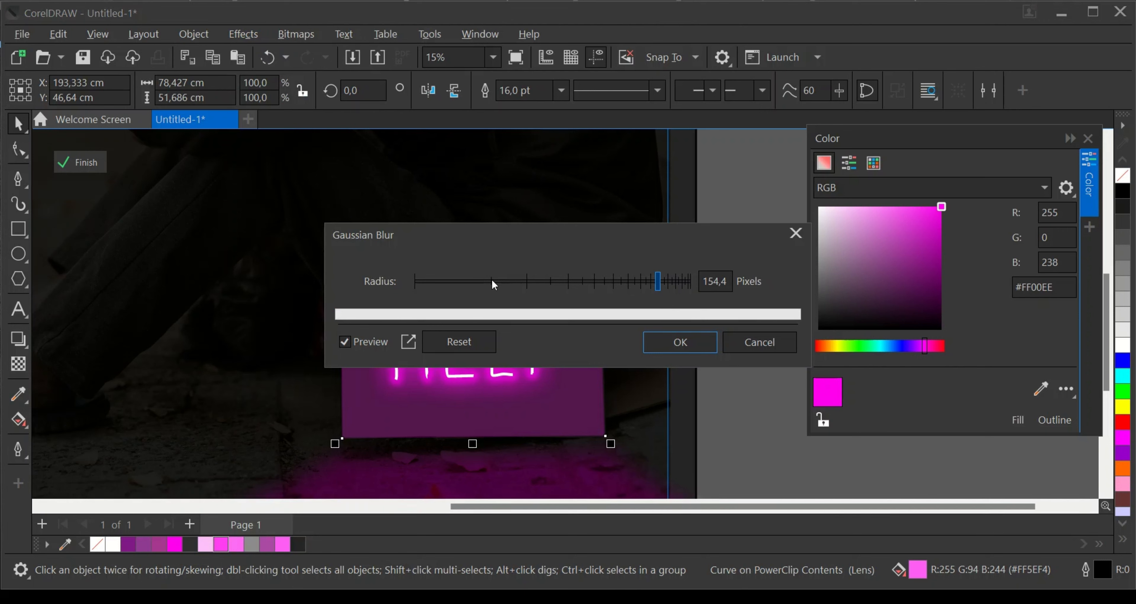
left_click(488, 283)
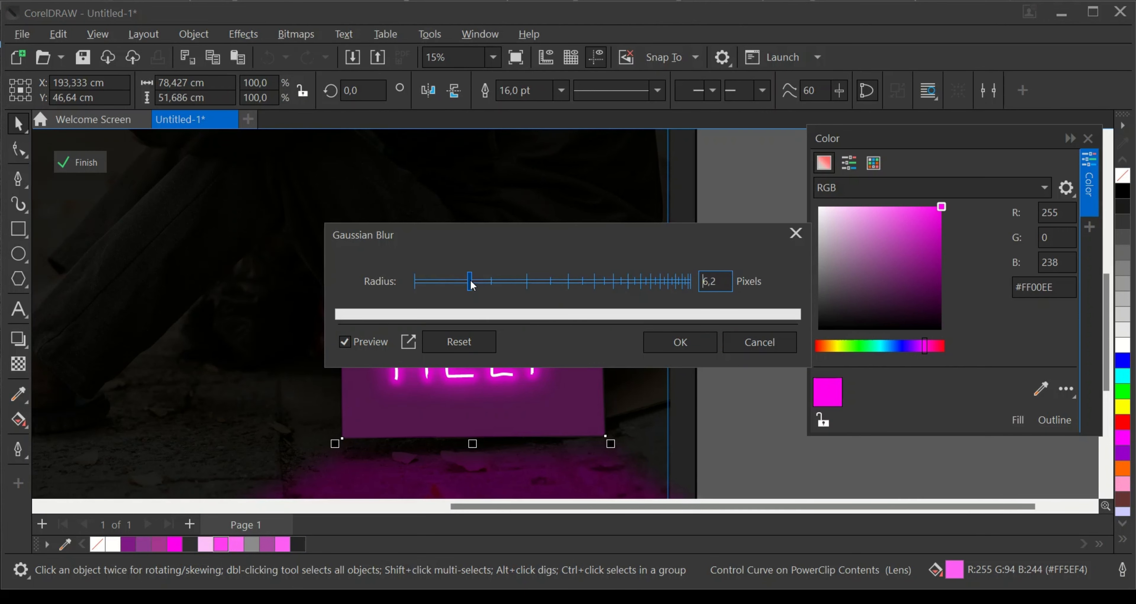
left_click_drag(471, 285, 545, 283)
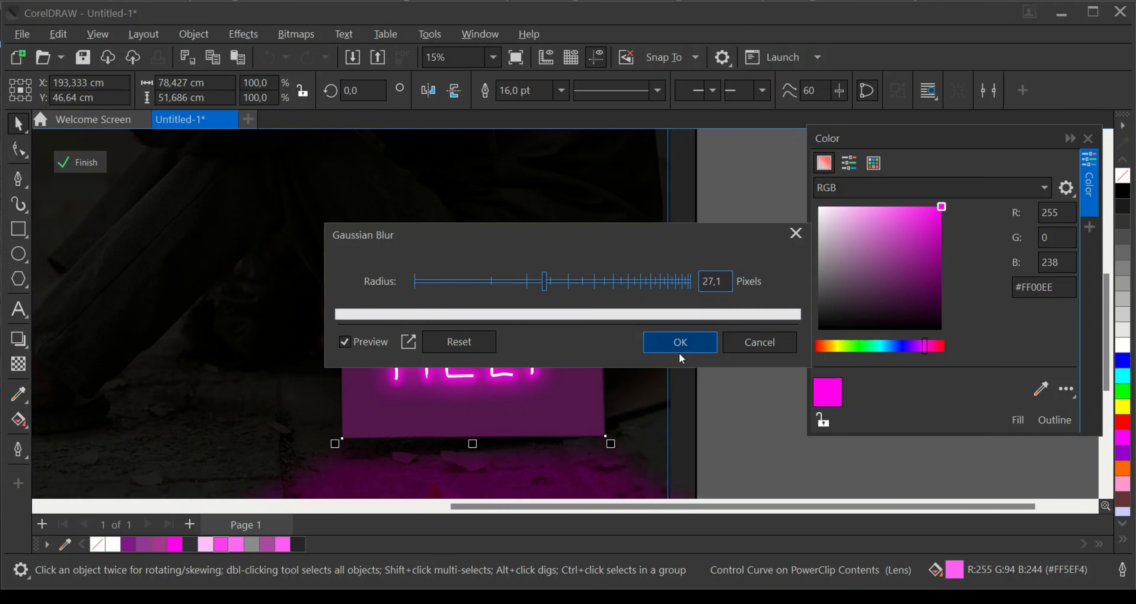
left_click(679, 343)
left_click_drag(608, 258, 623, 250)
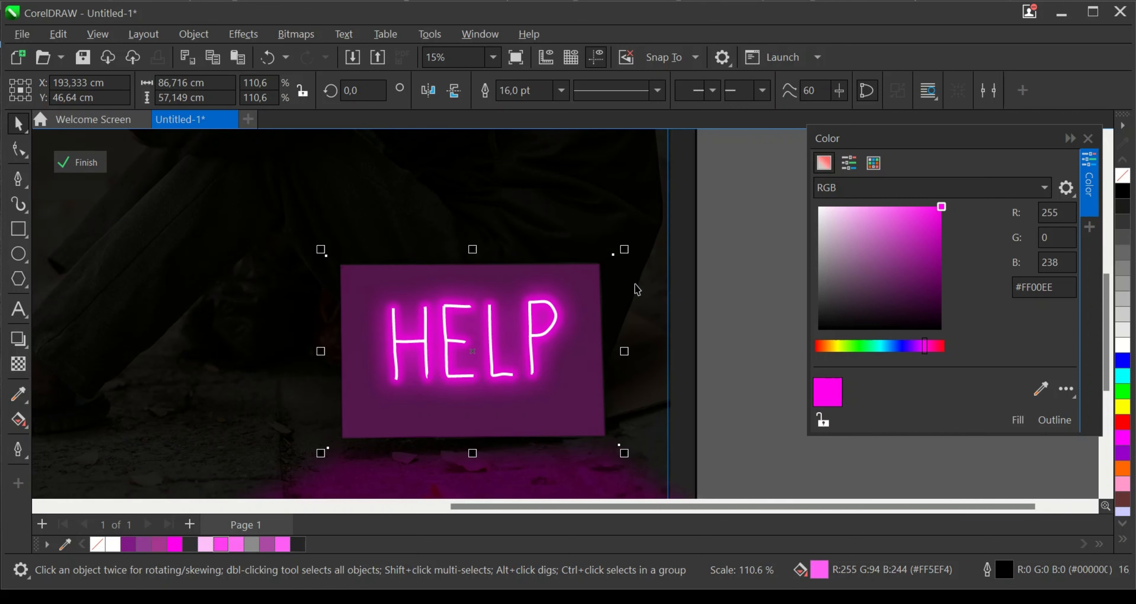
scroll(637, 289, "up", 2)
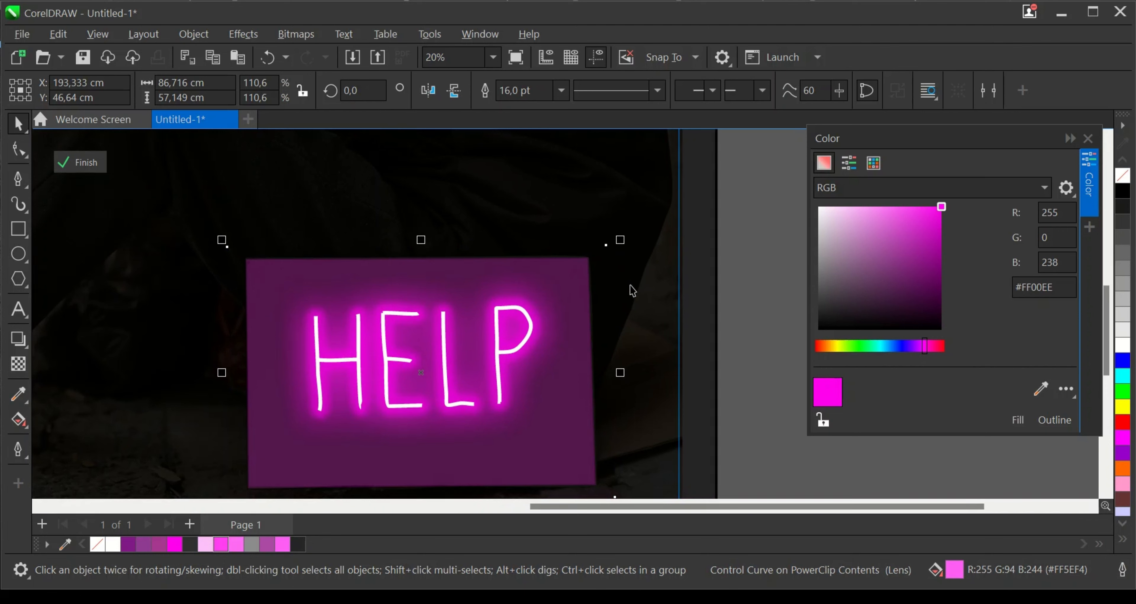
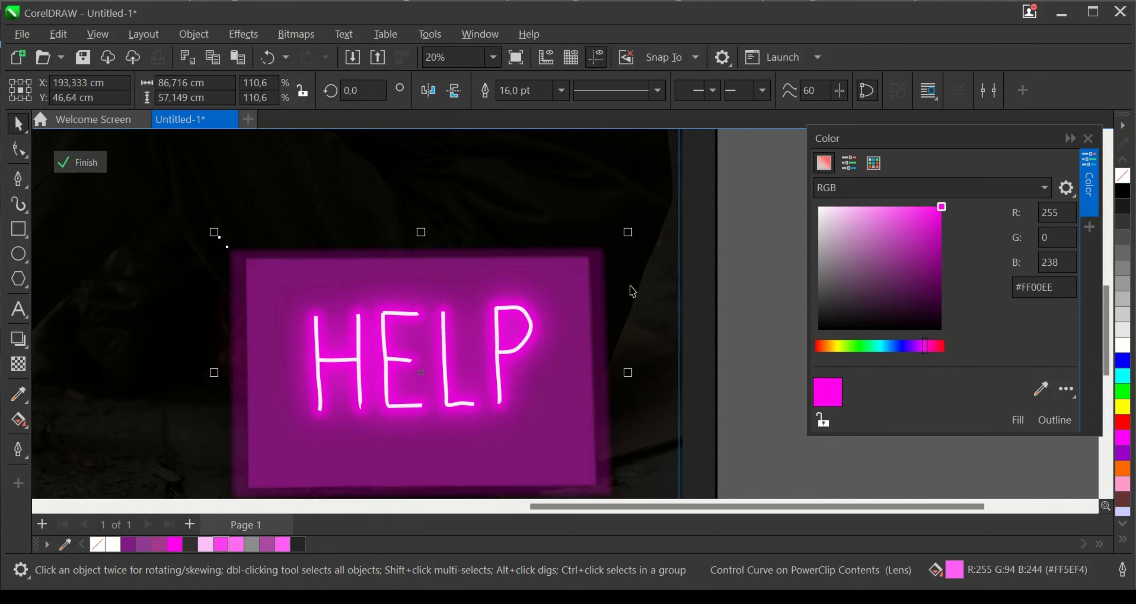
- Raise the Gaussian Blur radius on the sign's enlarged panel copy to 208.8 pixels
scroll(632, 291, "down", 3)
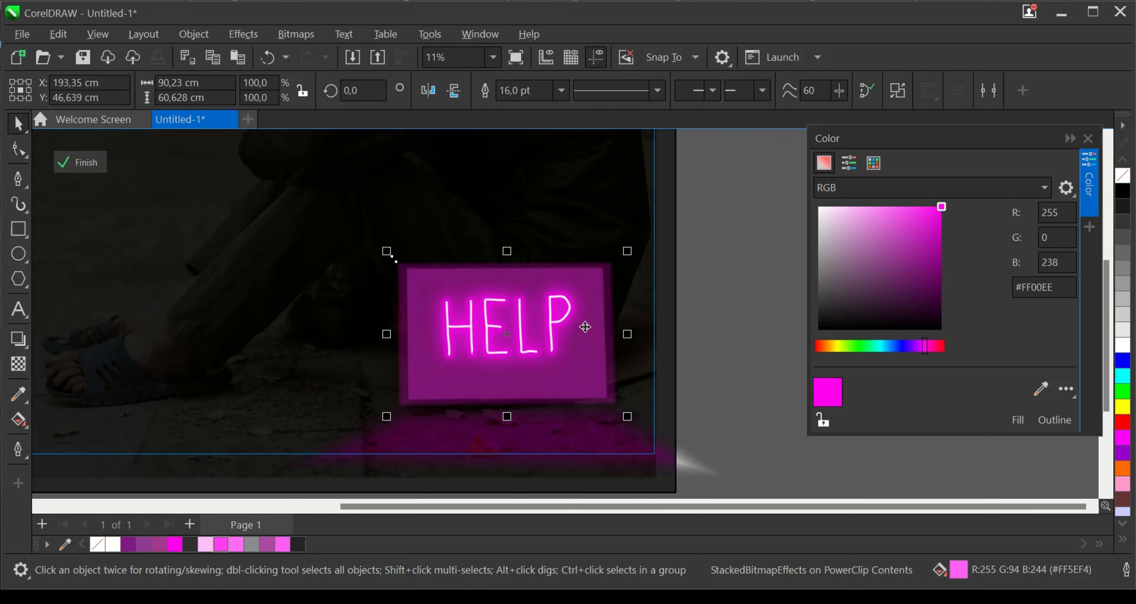
left_click(18, 363)
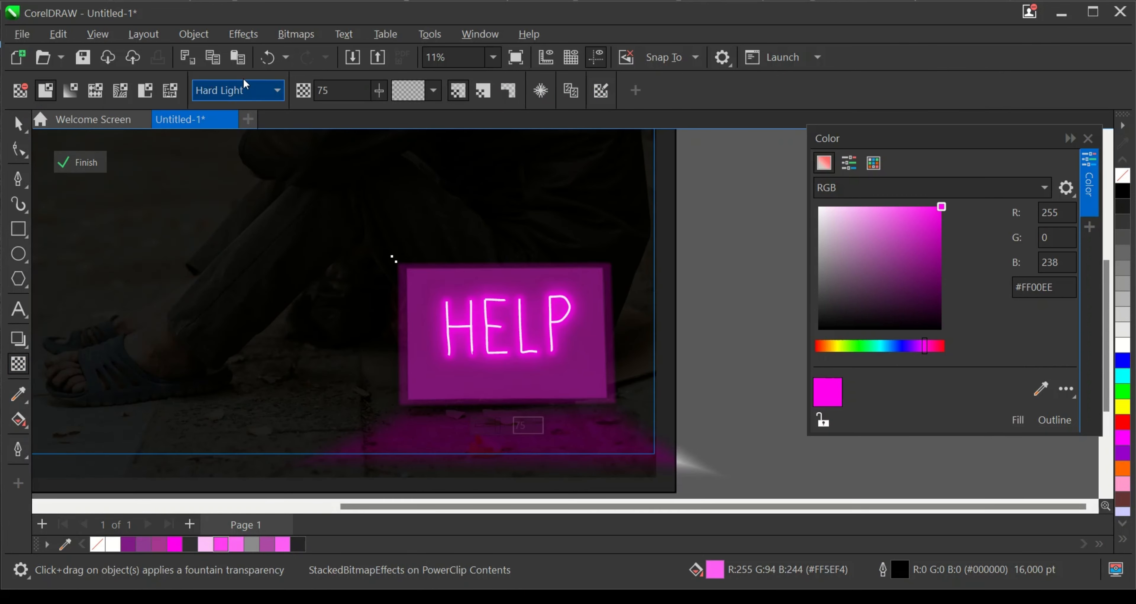
left_click(240, 34)
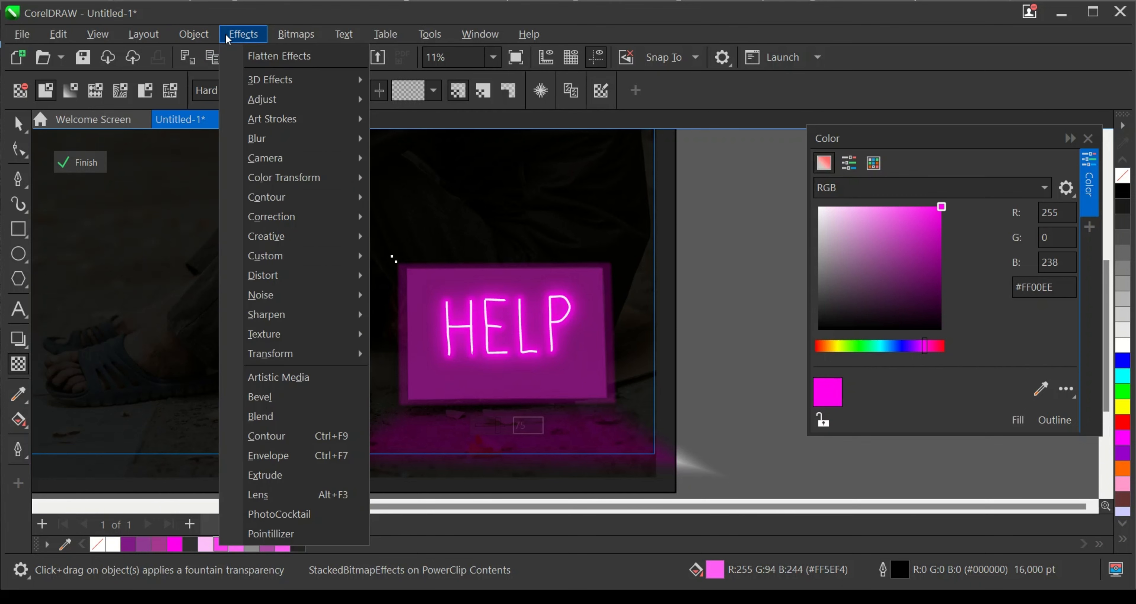
mouse_move(269, 138)
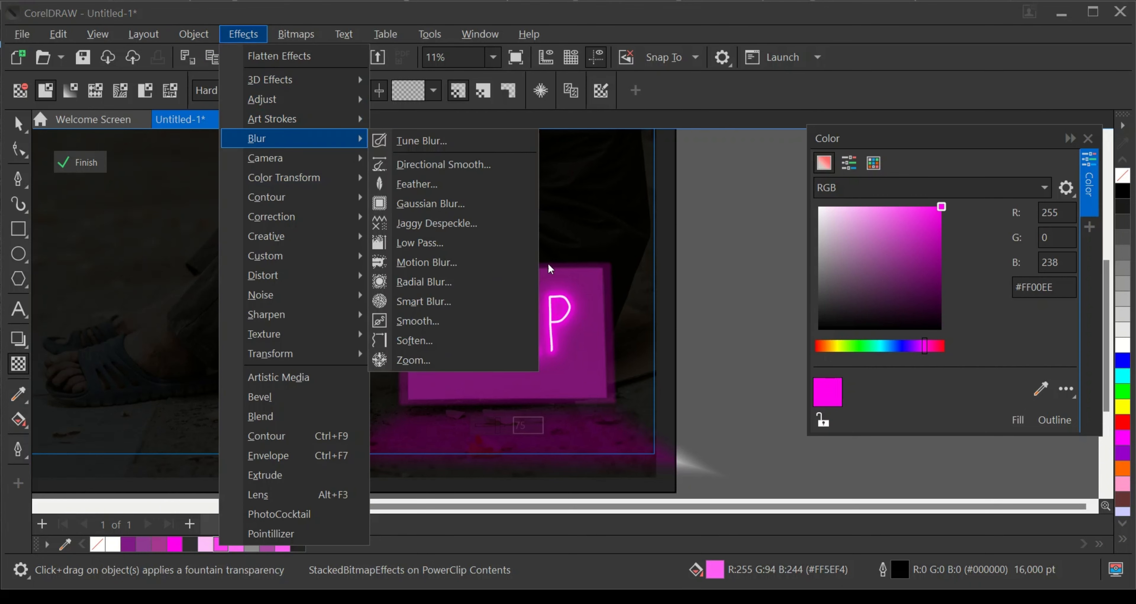
left_click(414, 204)
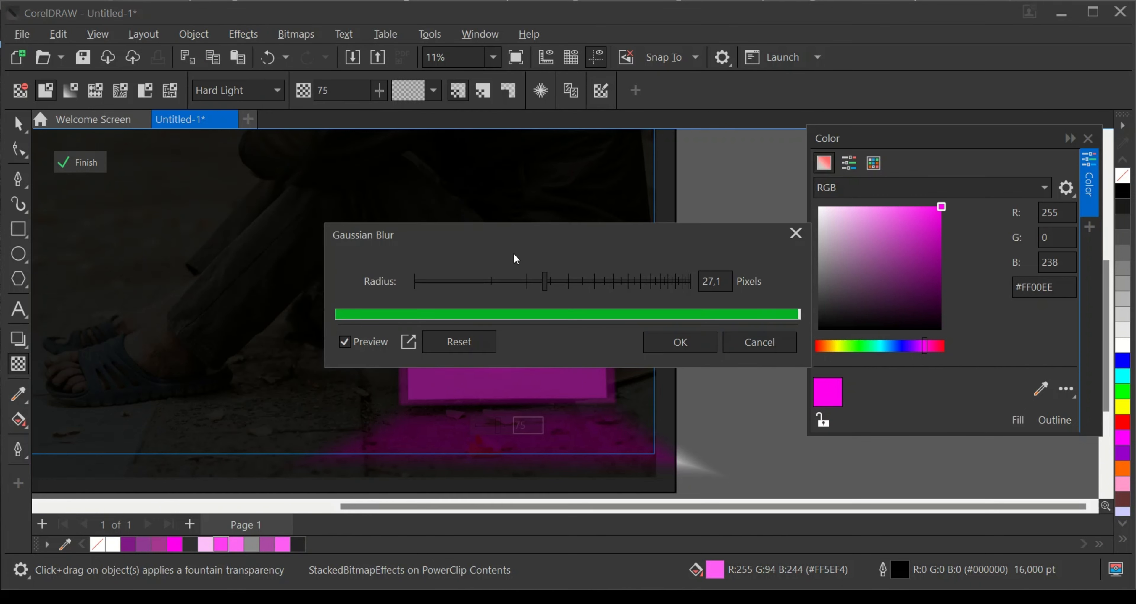
left_click_drag(549, 236, 662, 199)
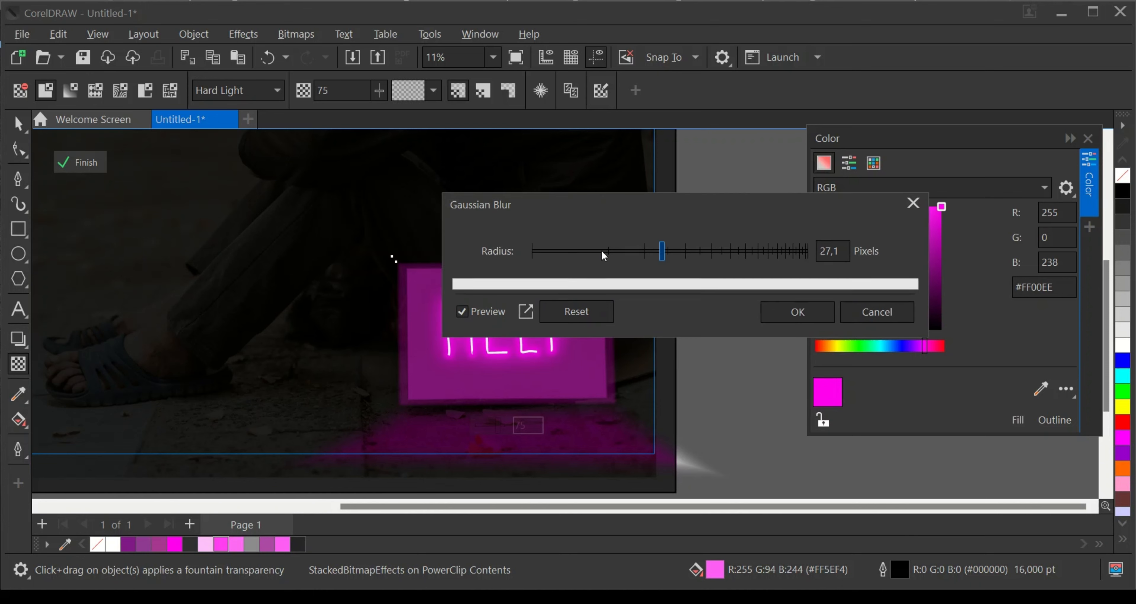
left_click(702, 250)
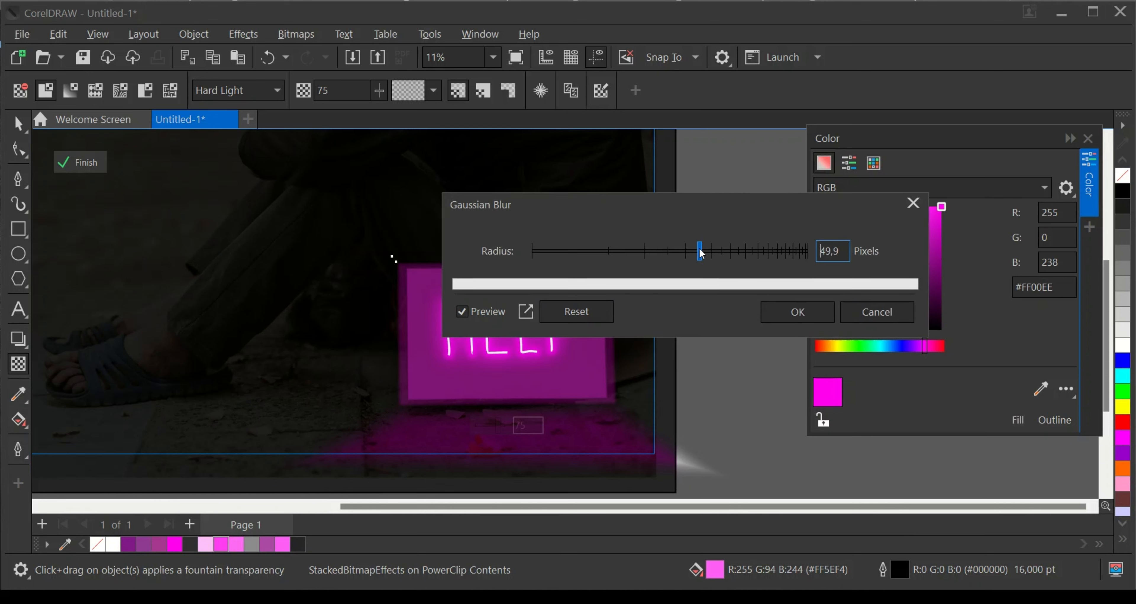
left_click(718, 252)
left_click(752, 247)
left_click(767, 253)
left_click(772, 254)
left_click(782, 252)
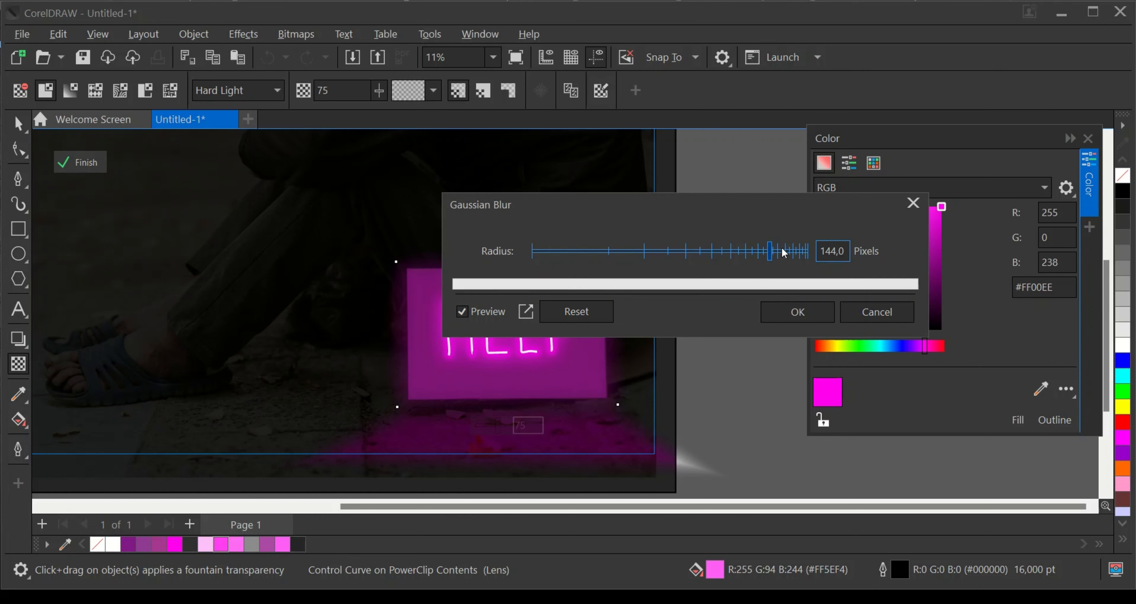
left_click(798, 254)
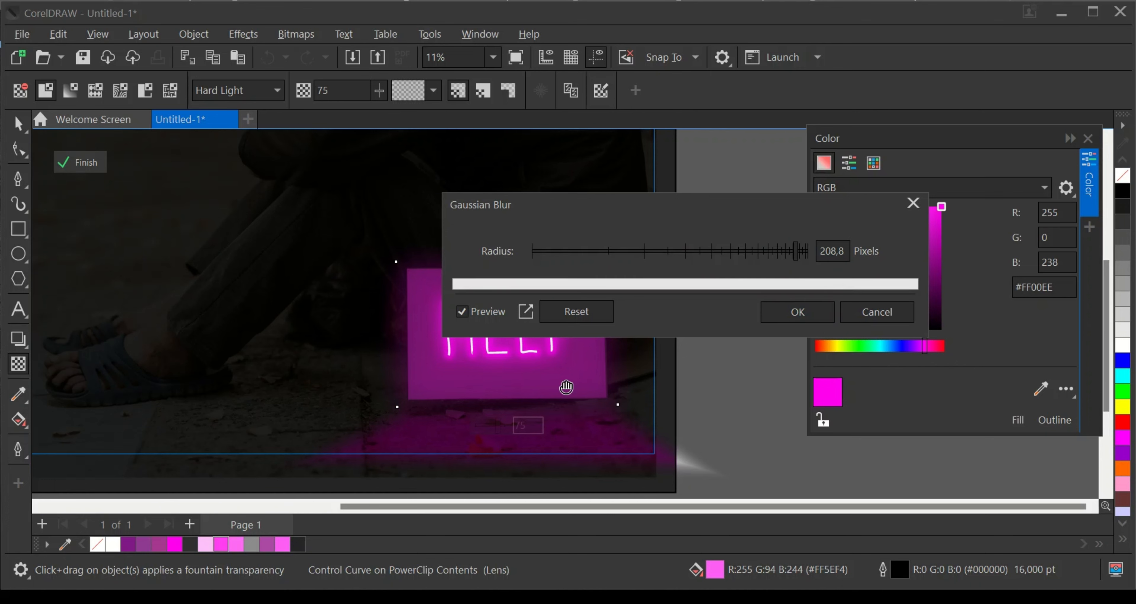
left_click(798, 312)
- Shrink the blurred panel copy proportionally about its centre to a scale of 103.5%
scroll(481, 342, "up", 2)
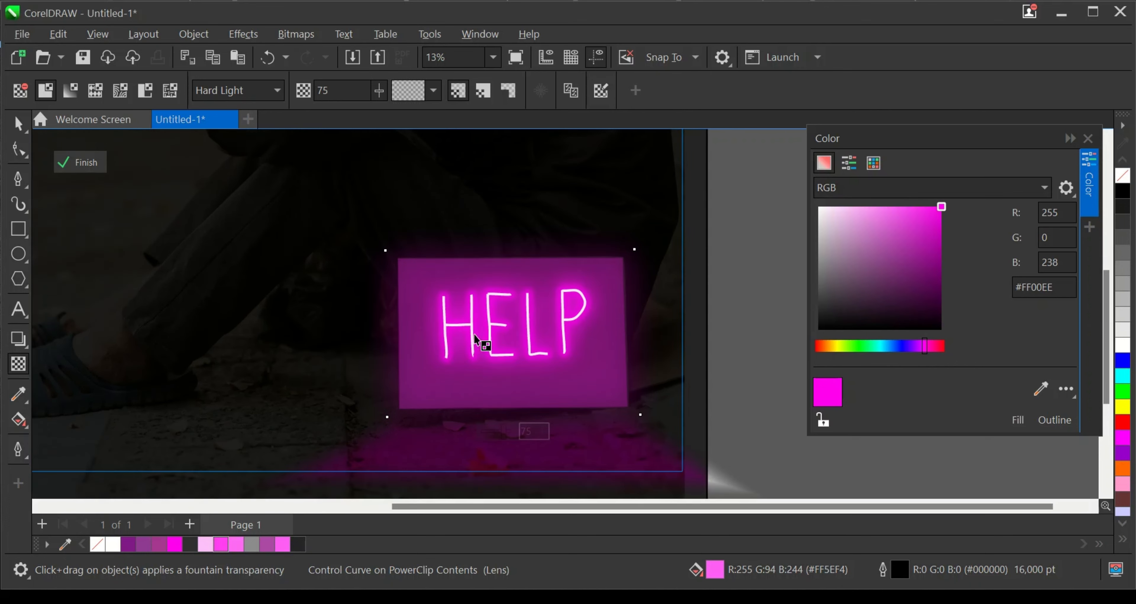
left_click(18, 124)
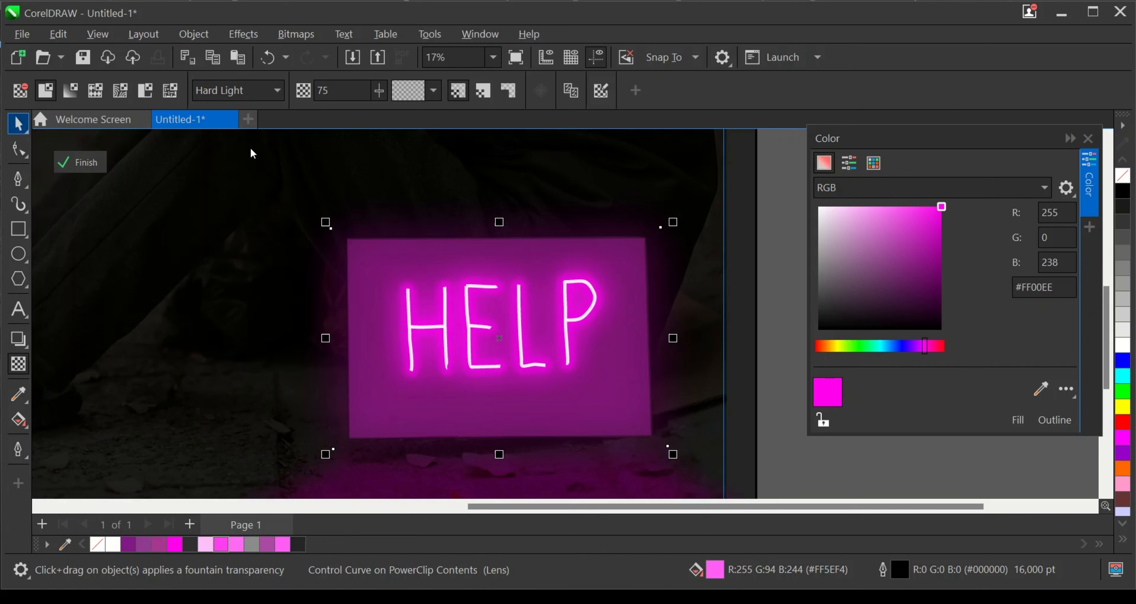
key("space")
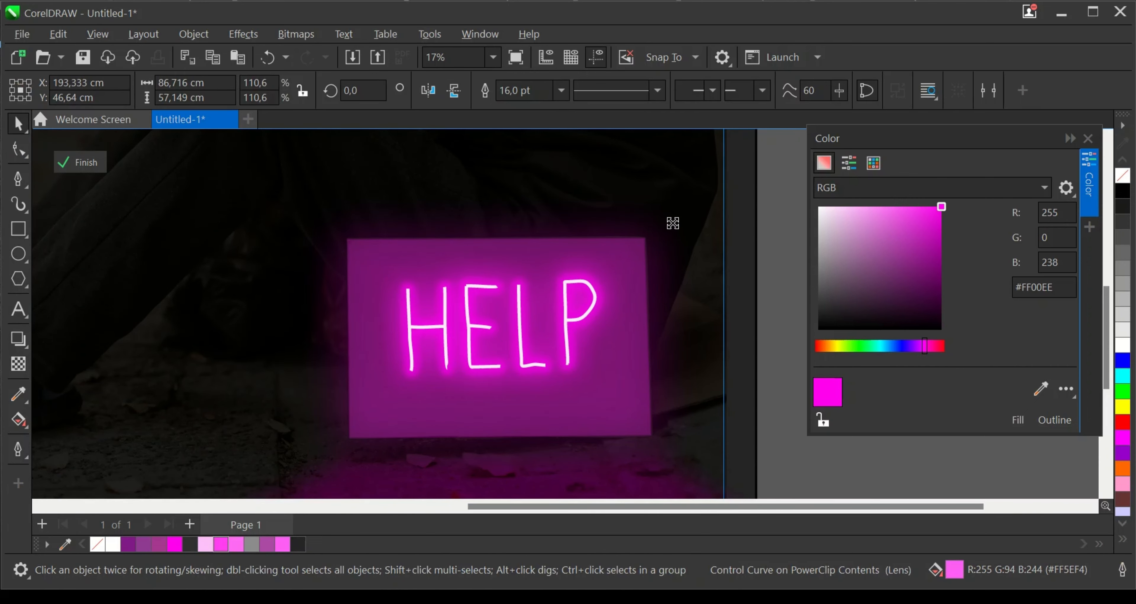
left_click(657, 226)
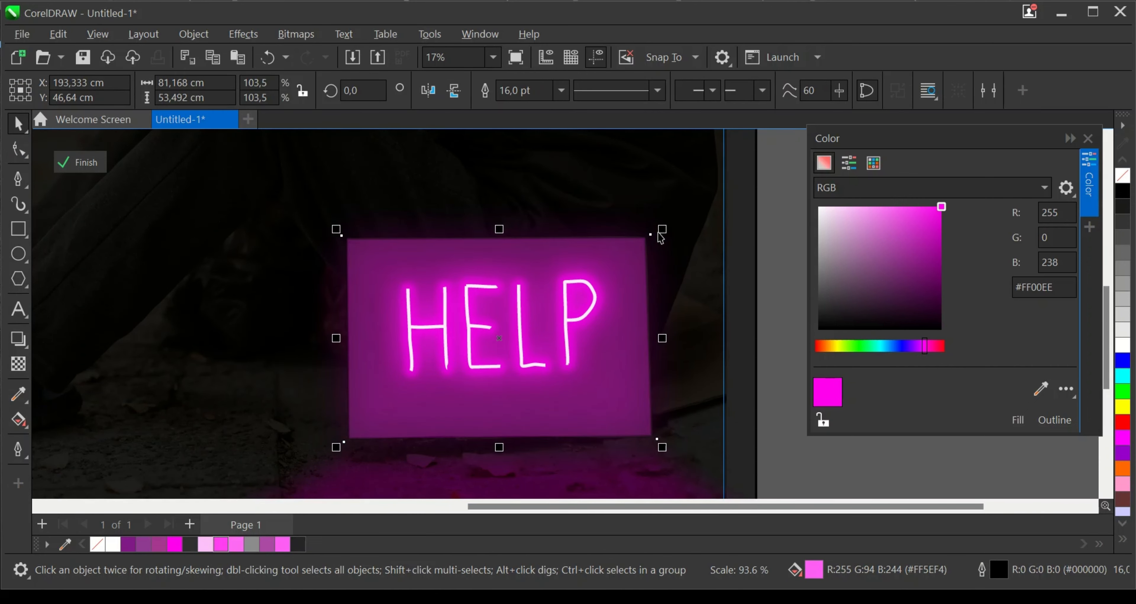
- Deselect the panel copy and finish editing the PowerClip contents
scroll(657, 229, "down", 4)
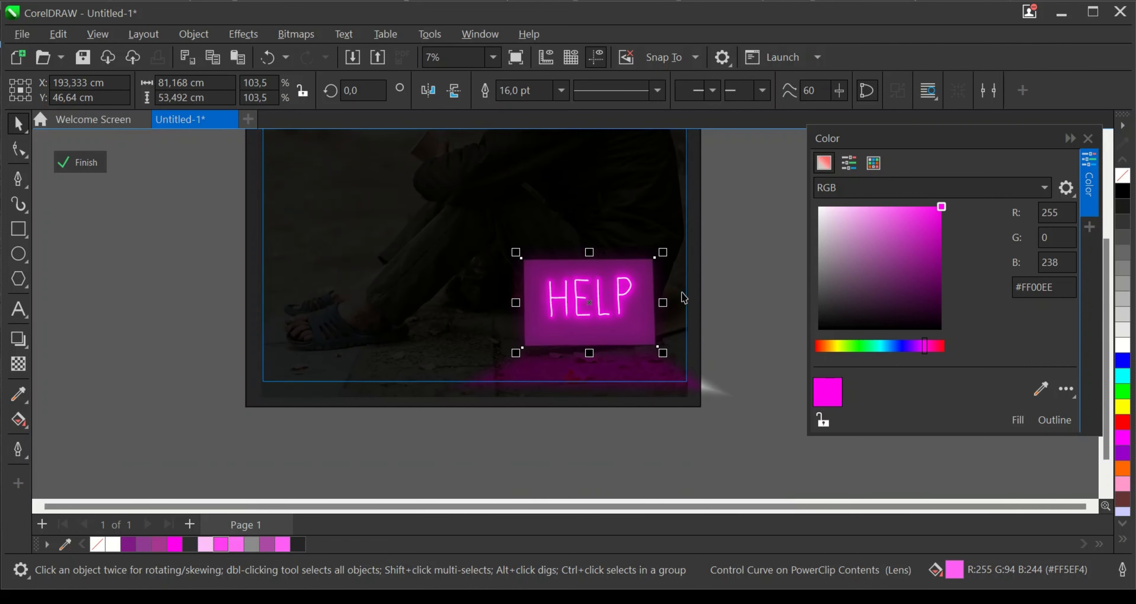
left_click(719, 277)
scroll(704, 330, "down", 2)
scroll(679, 316, "up", 2)
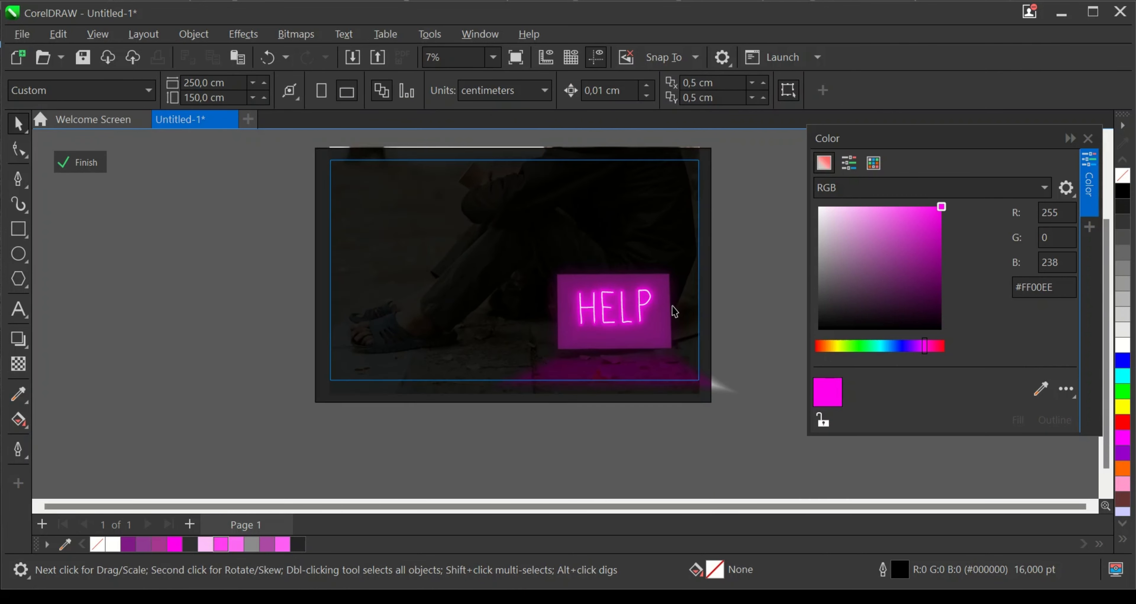
scroll(703, 323, "up", 1)
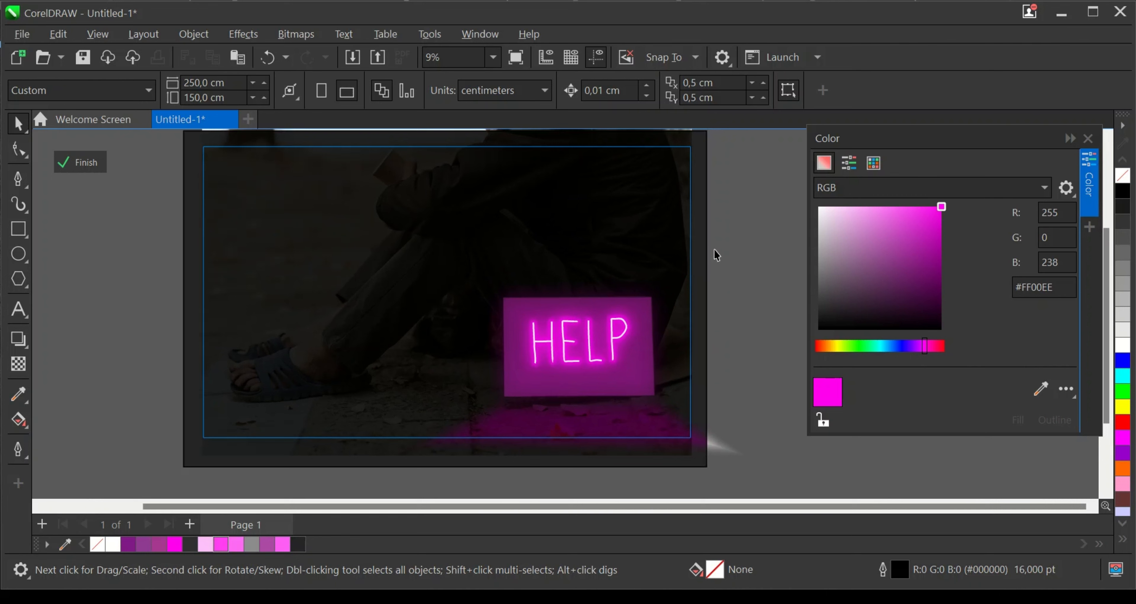
scroll(646, 343, "down", 1)
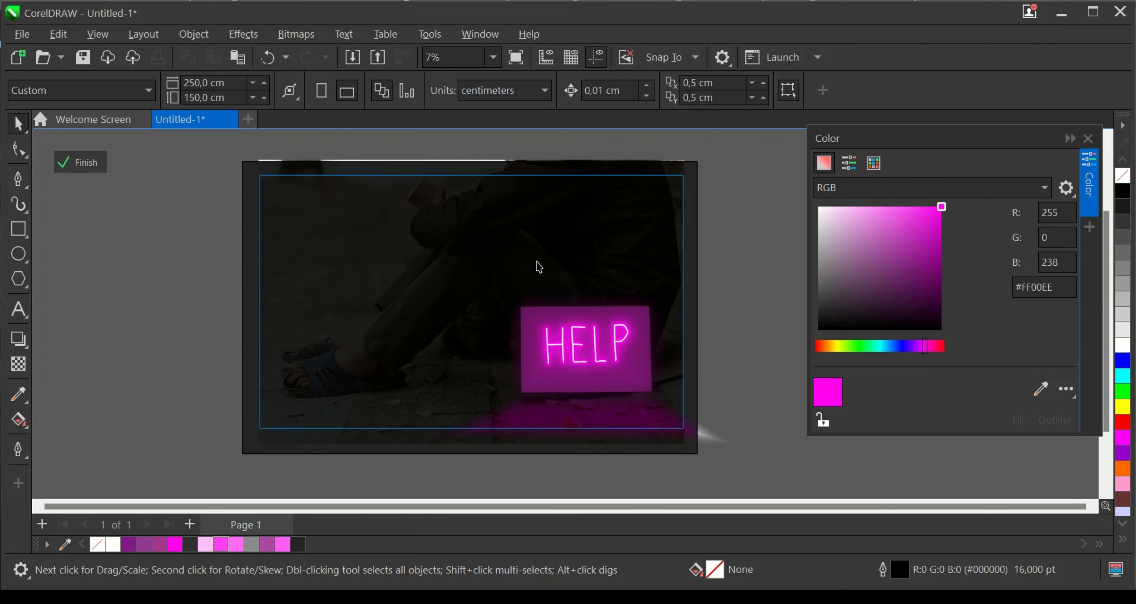
scroll(572, 307, "up", 1)
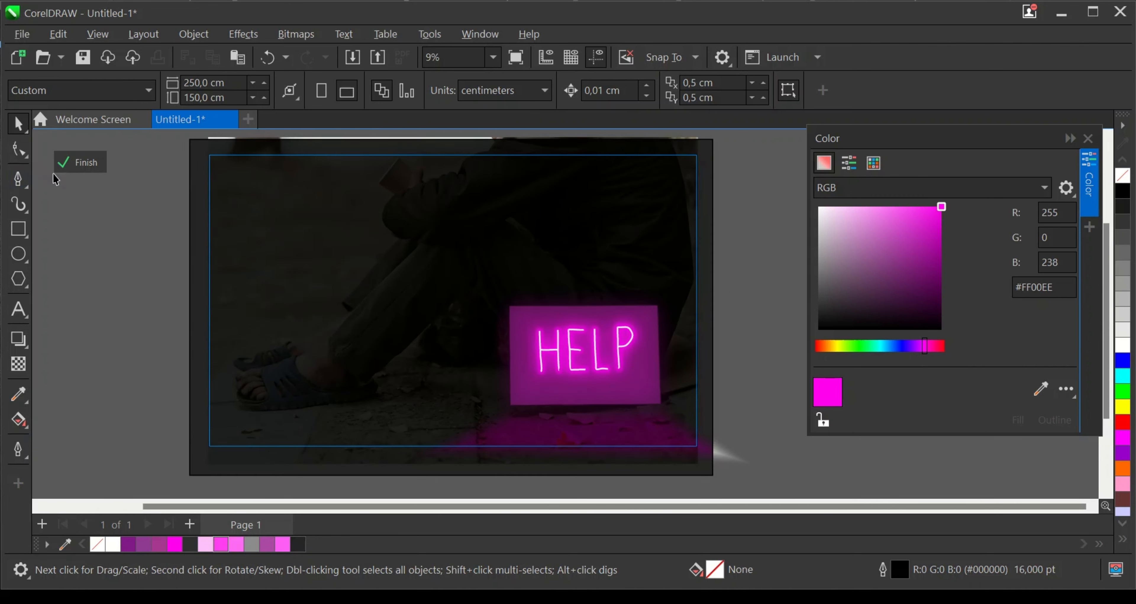
left_click(59, 163)
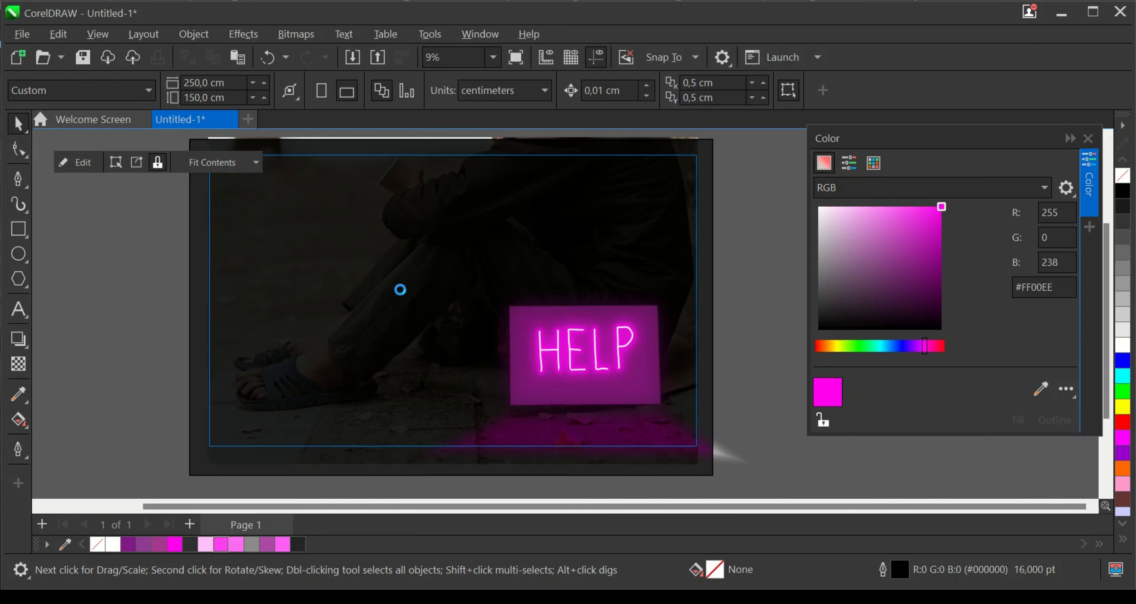
- Select the PowerClip artwork and examine the glow around the sign and on the ground
left_click(458, 304)
scroll(540, 417, "down", 1)
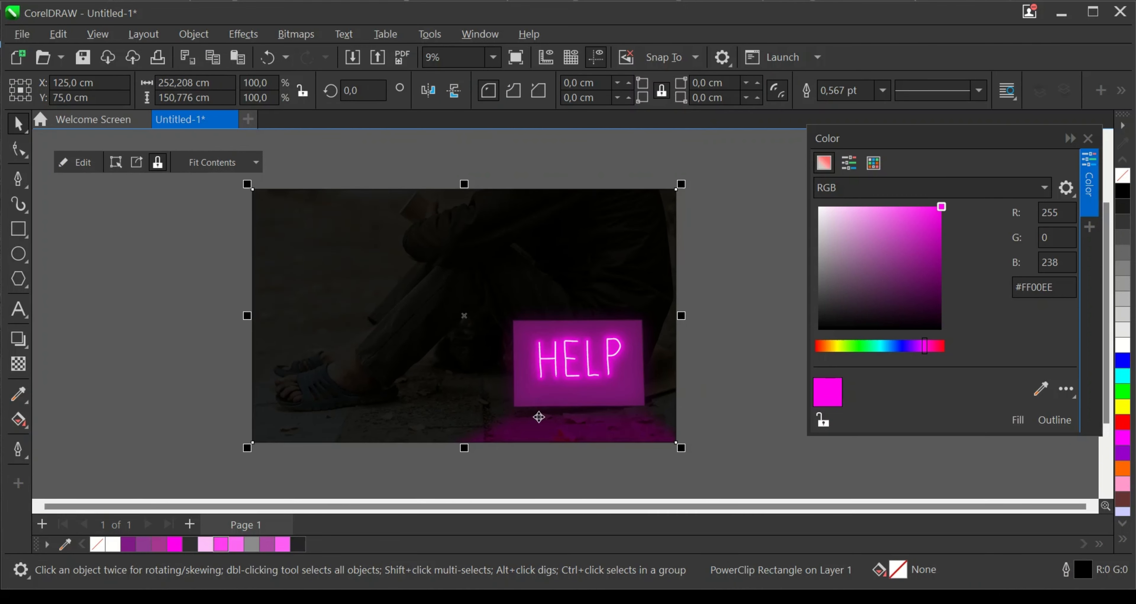
scroll(295, 259, "up", 2)
scroll(399, 334, "down", 1)
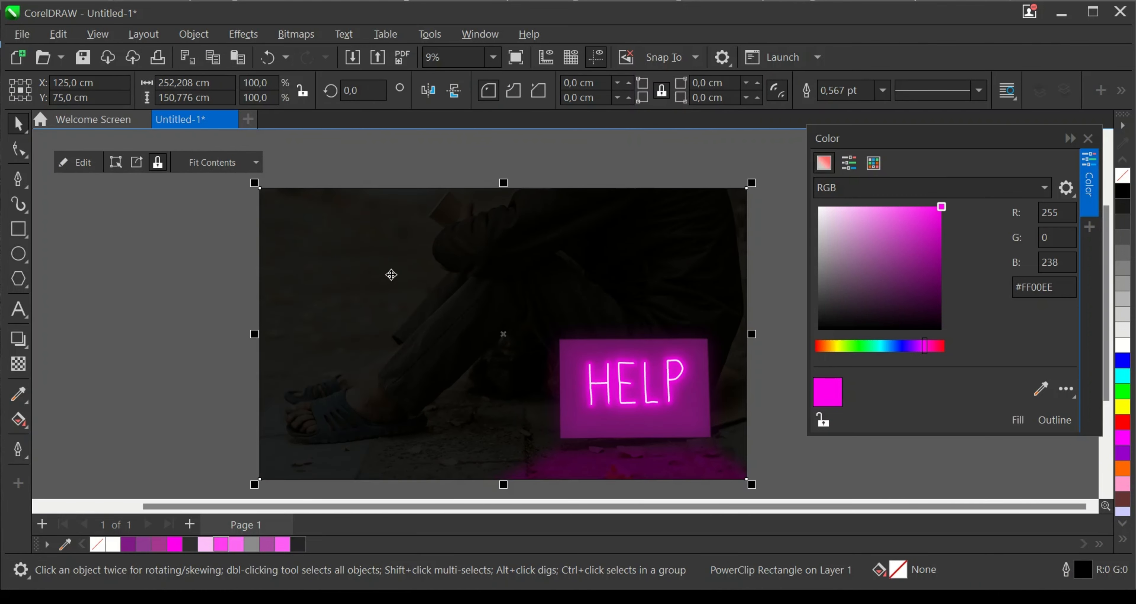
scroll(391, 275, "down", 1)
scroll(389, 305, "up", 1)
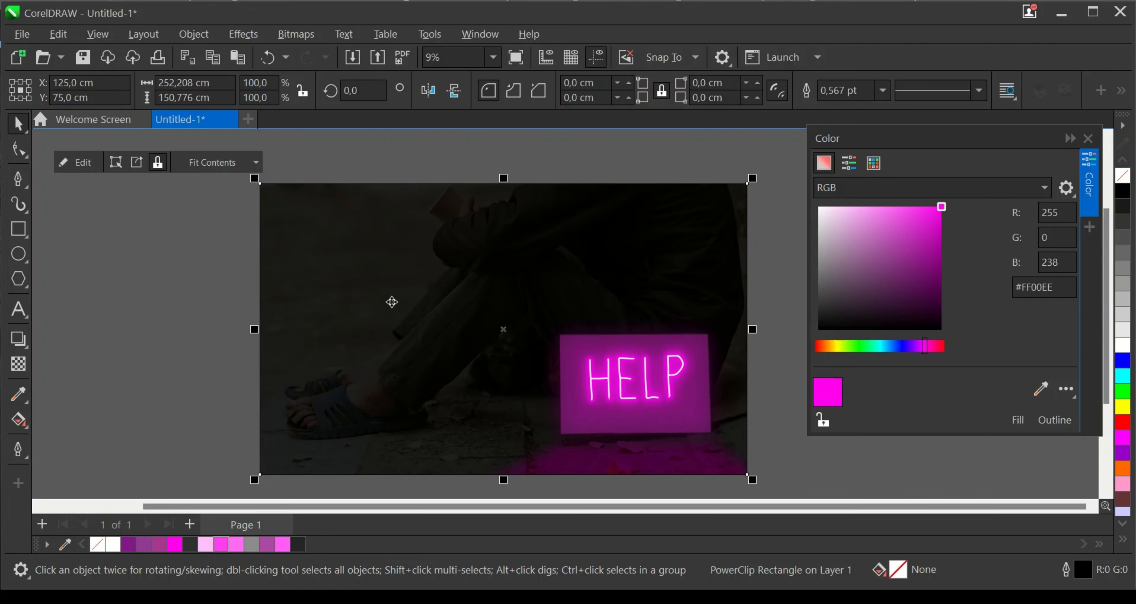